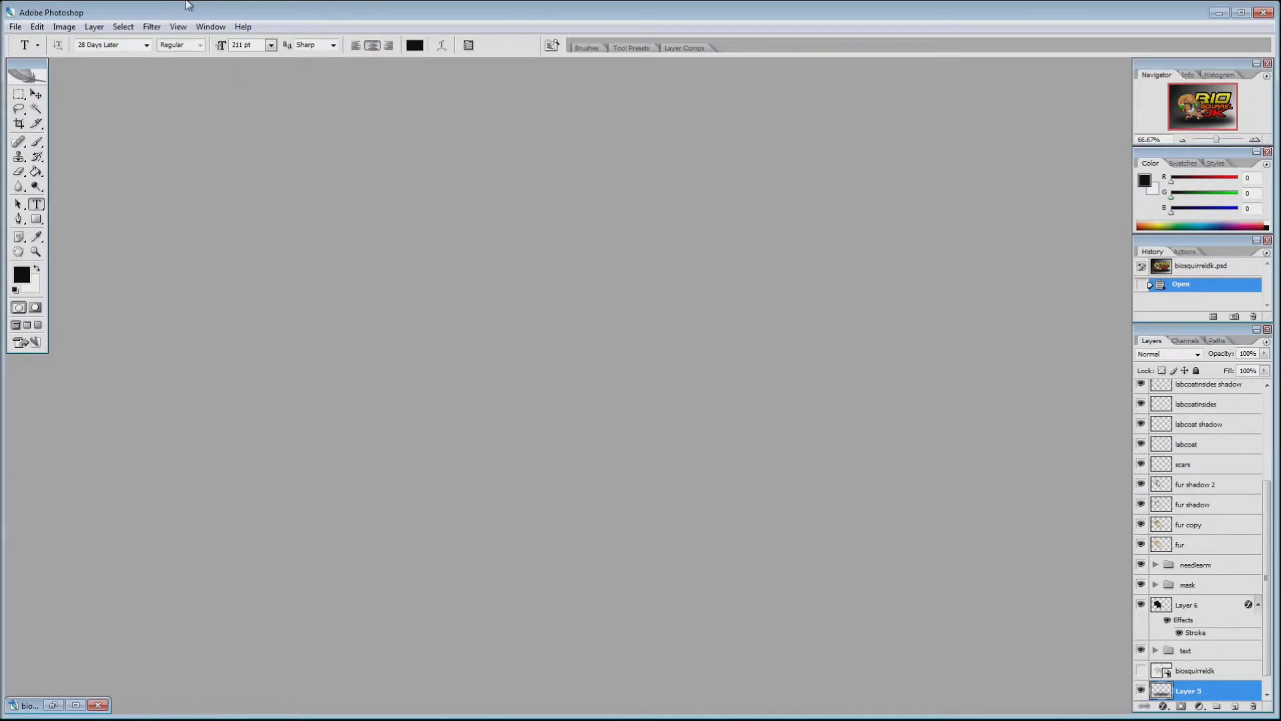
# Restore the minimized biosquirreldk.psd document and compare the artwork with the sketchlines layer hidden and shown.
pyautogui.click(77, 705)
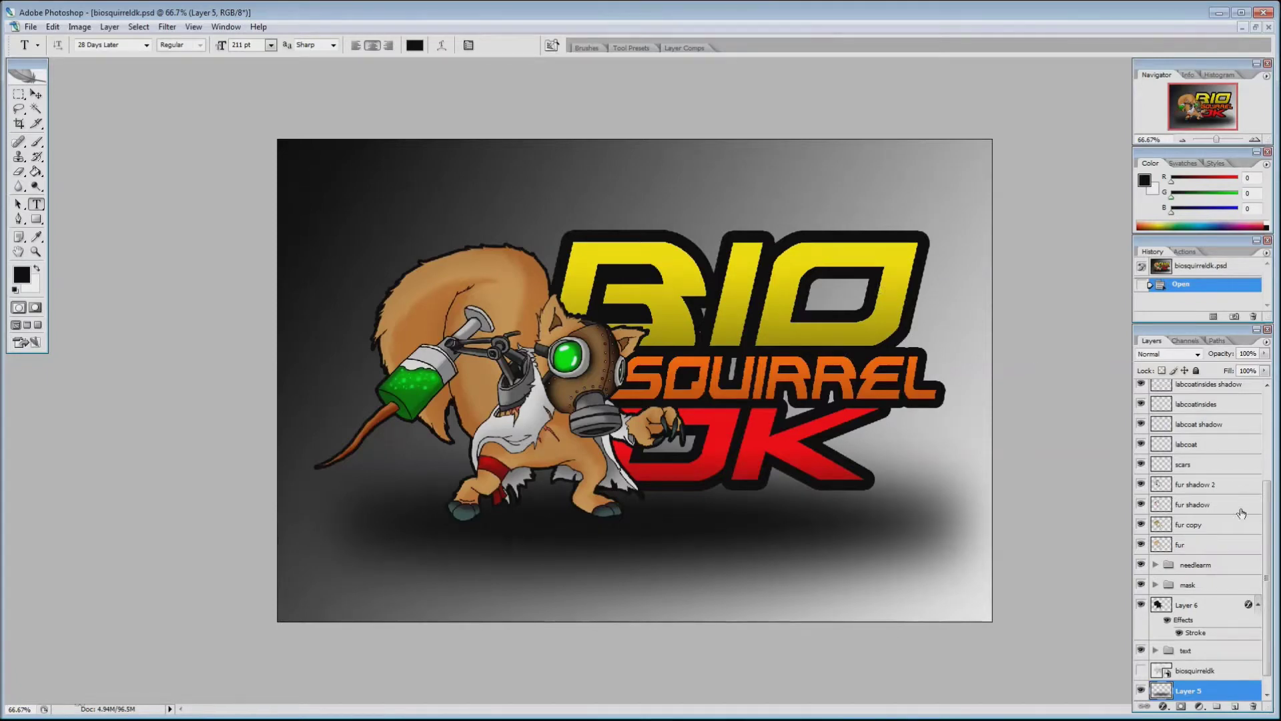
pyautogui.scroll(-1, 1268, 519)
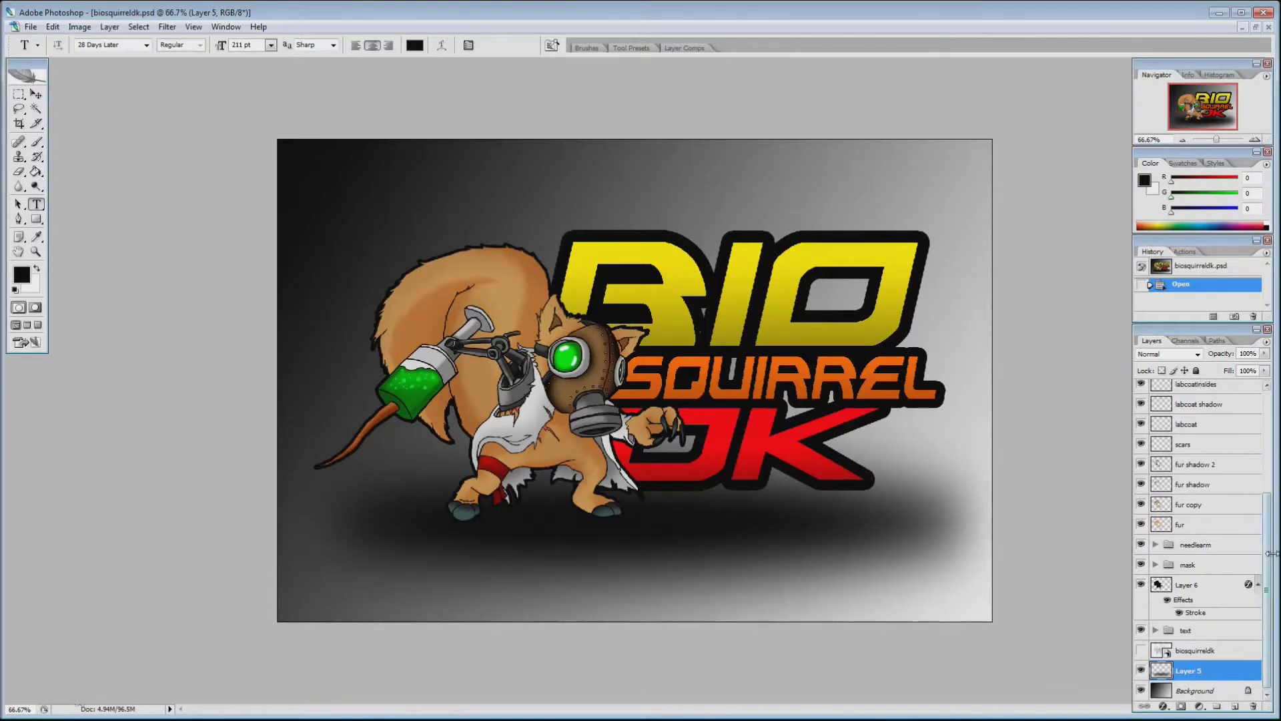
pyautogui.moveTo(1267, 567); pyautogui.dragTo(1269, 415)
pyautogui.click(1140, 389)
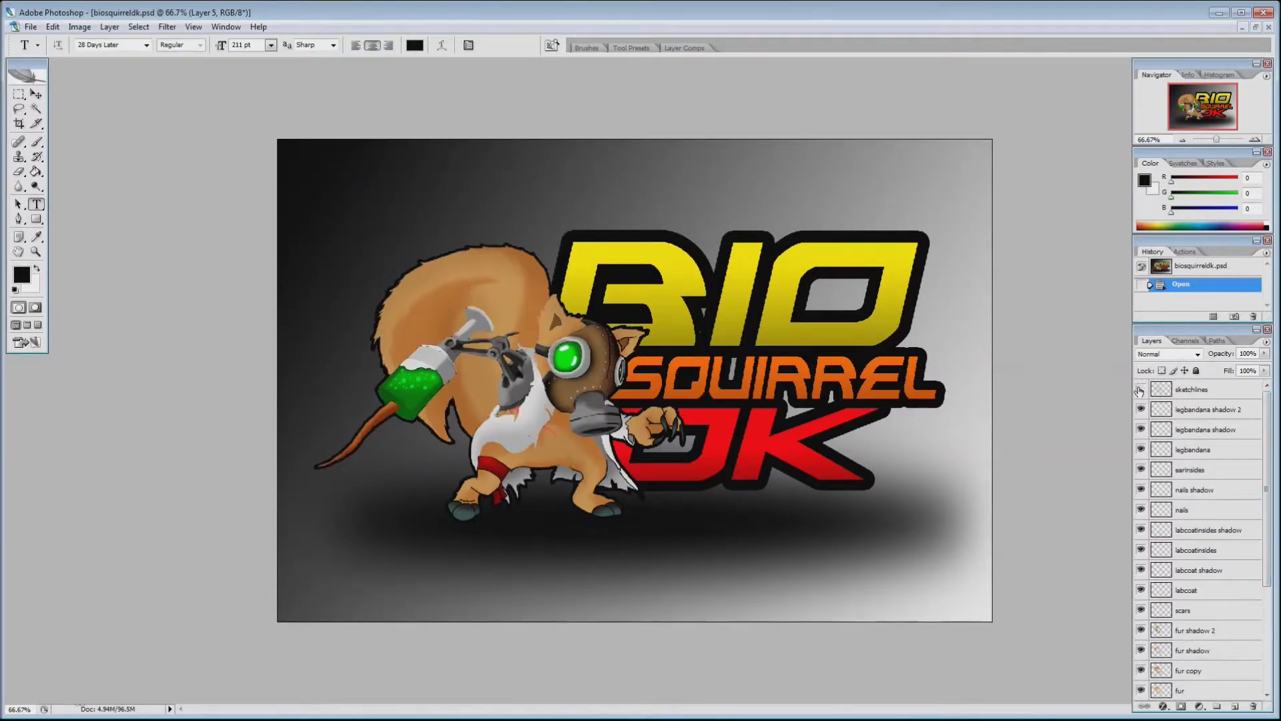
pyautogui.click(1140, 389)
pyautogui.click(1140, 389)
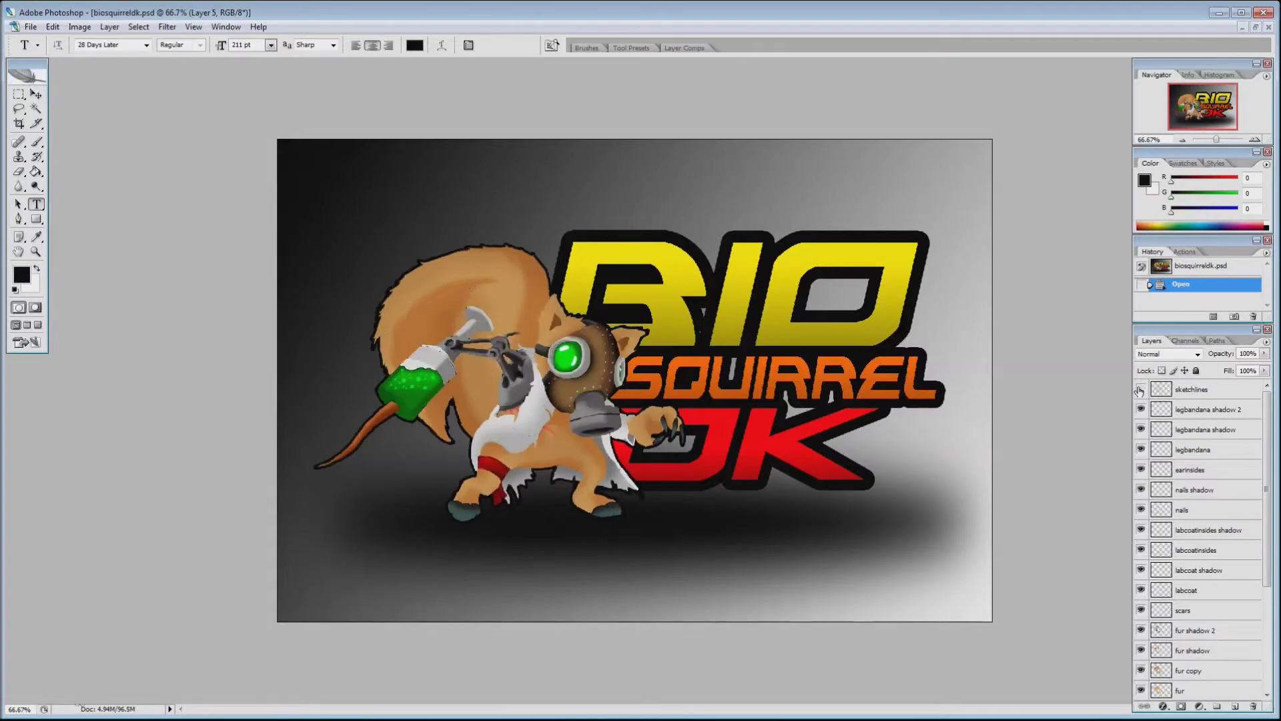
pyautogui.click(1140, 389)
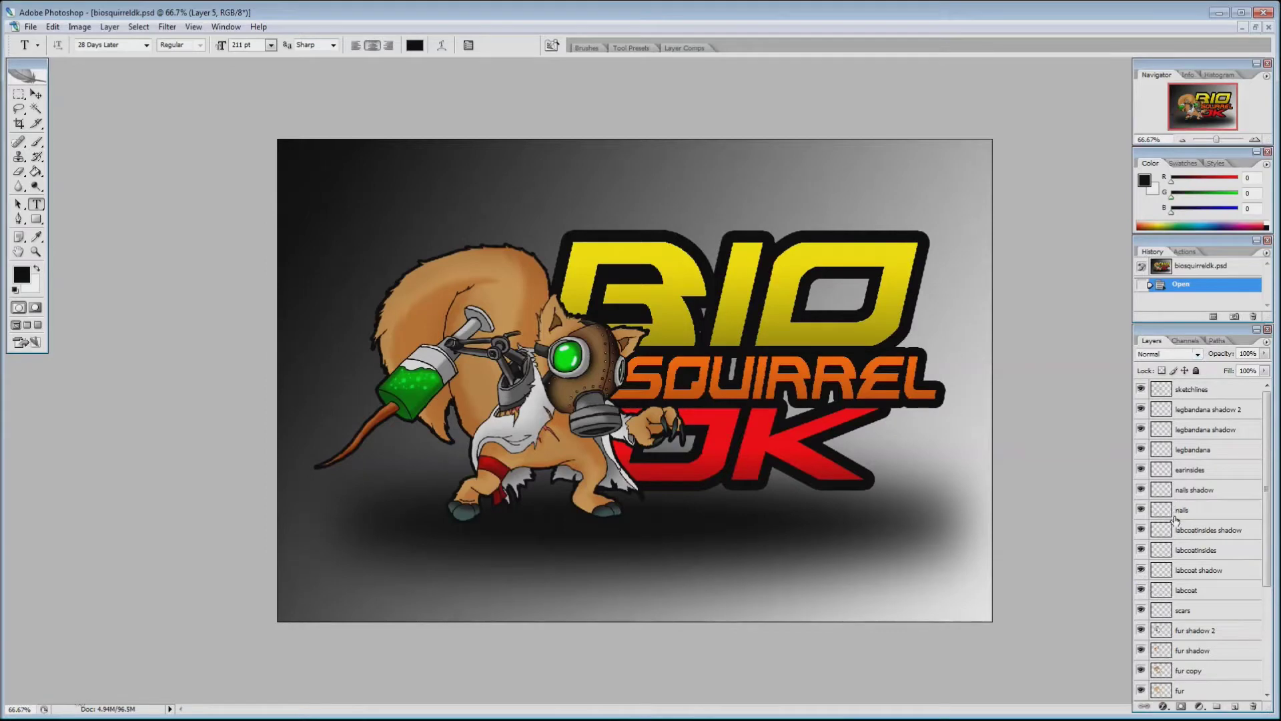
pyautogui.click(1140, 390)
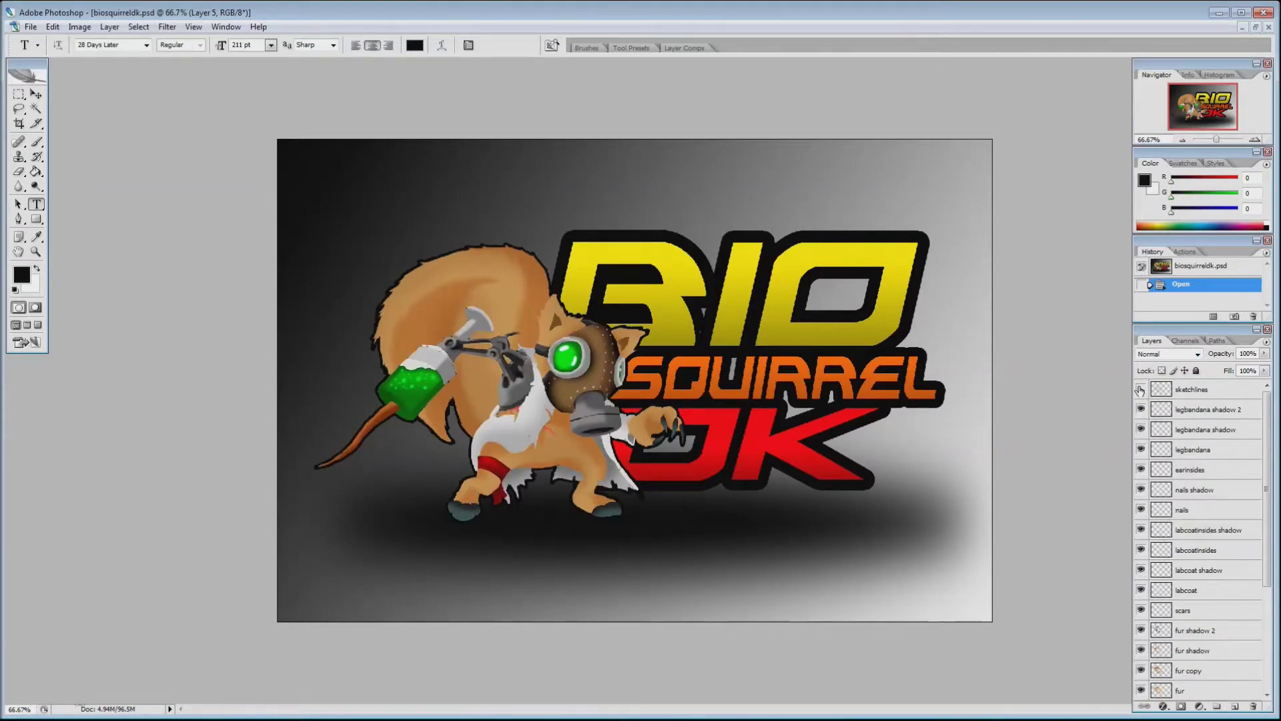
pyautogui.click(1140, 390)
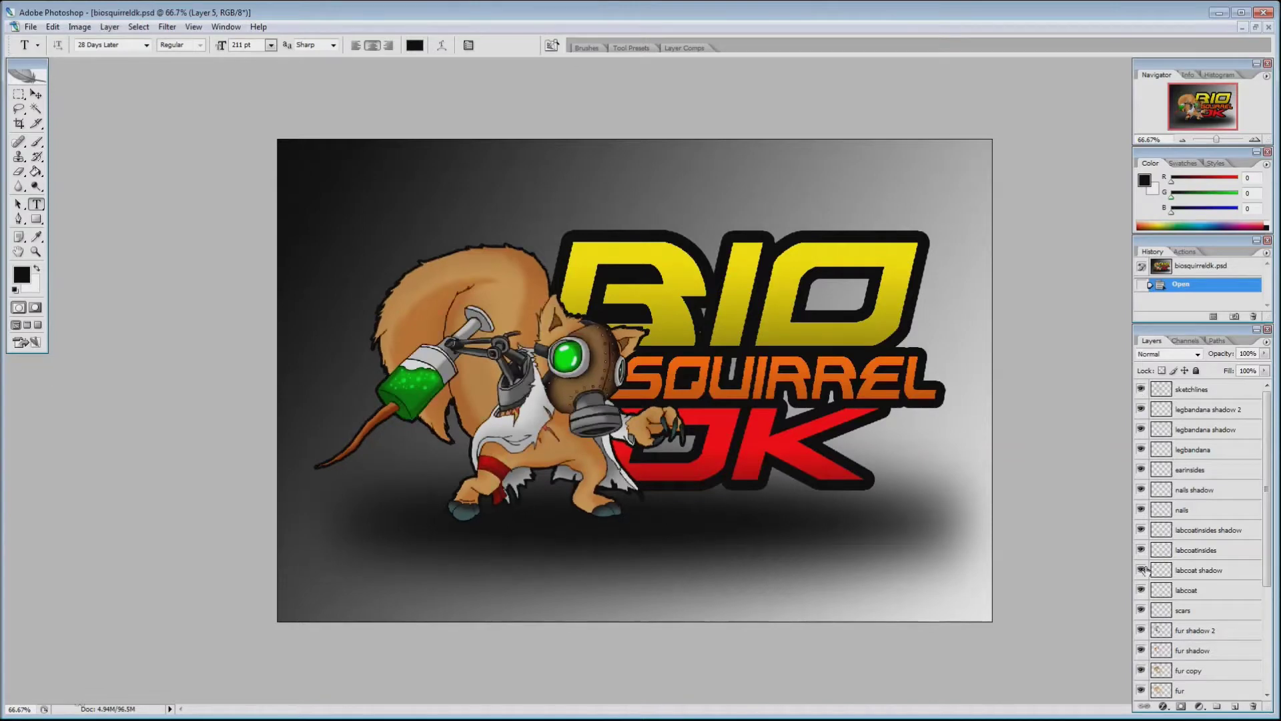
# Hide and reshow the nails, fur copy, fur shadow and fur layers one by one to examine what each contributes.
pyautogui.click(1141, 511)
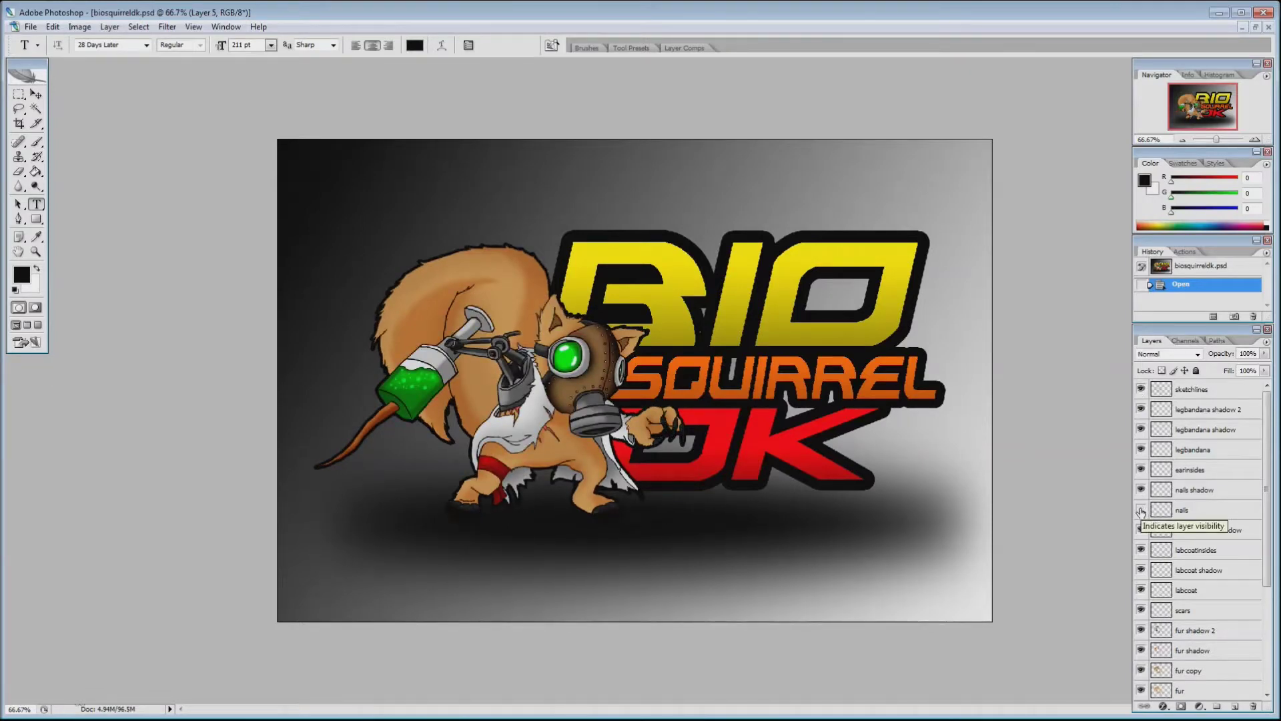
pyautogui.click(1141, 511)
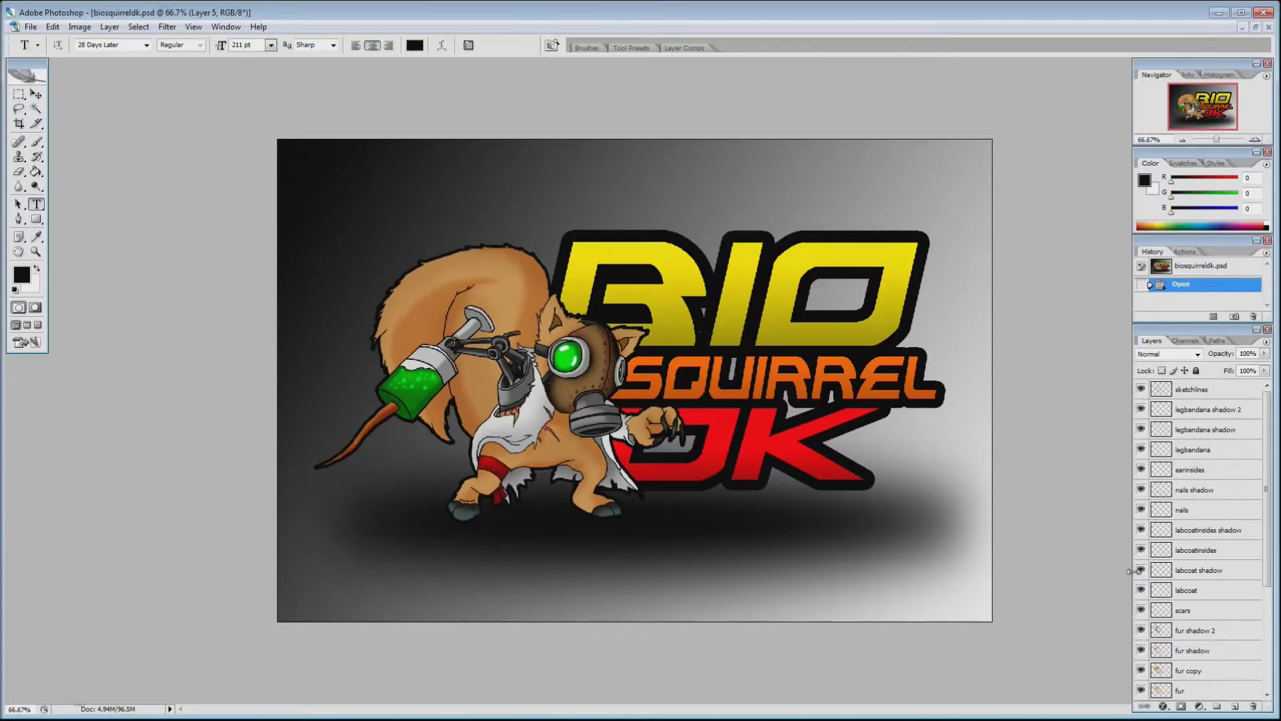
pyautogui.click(1142, 670)
pyautogui.click(1141, 670)
pyautogui.click(1141, 651)
pyautogui.click(1141, 651)
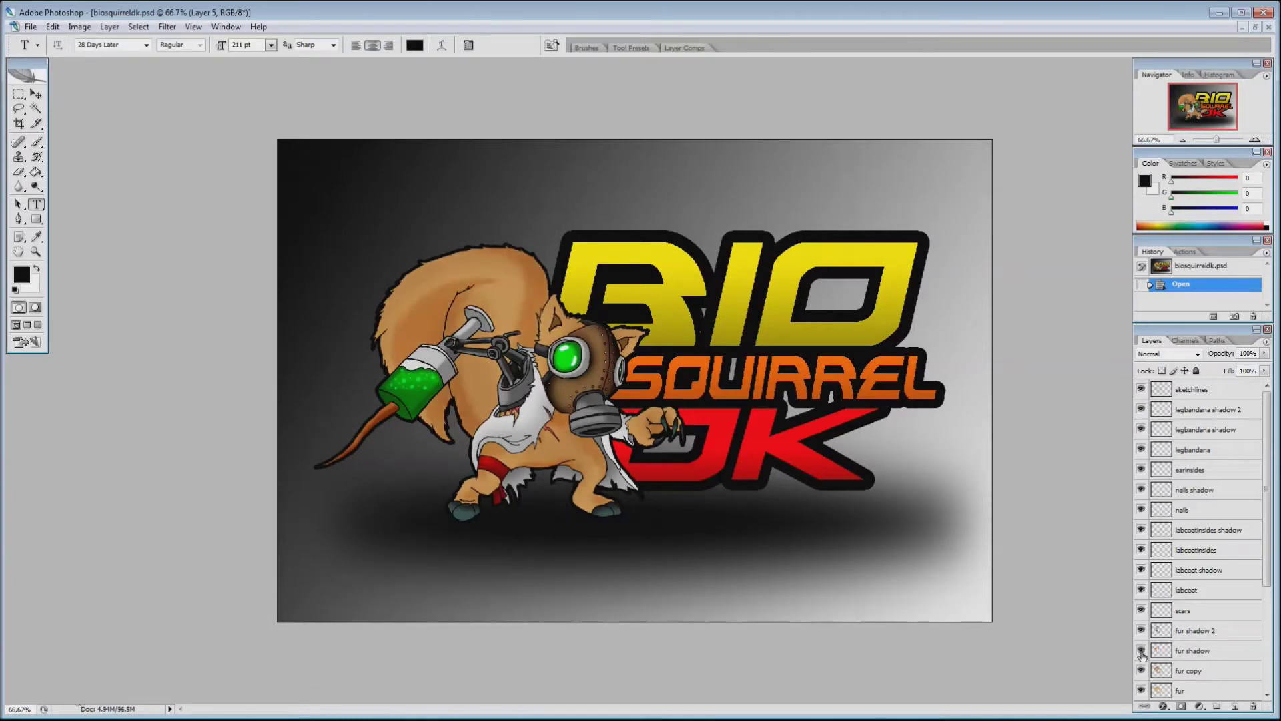
pyautogui.click(1142, 691)
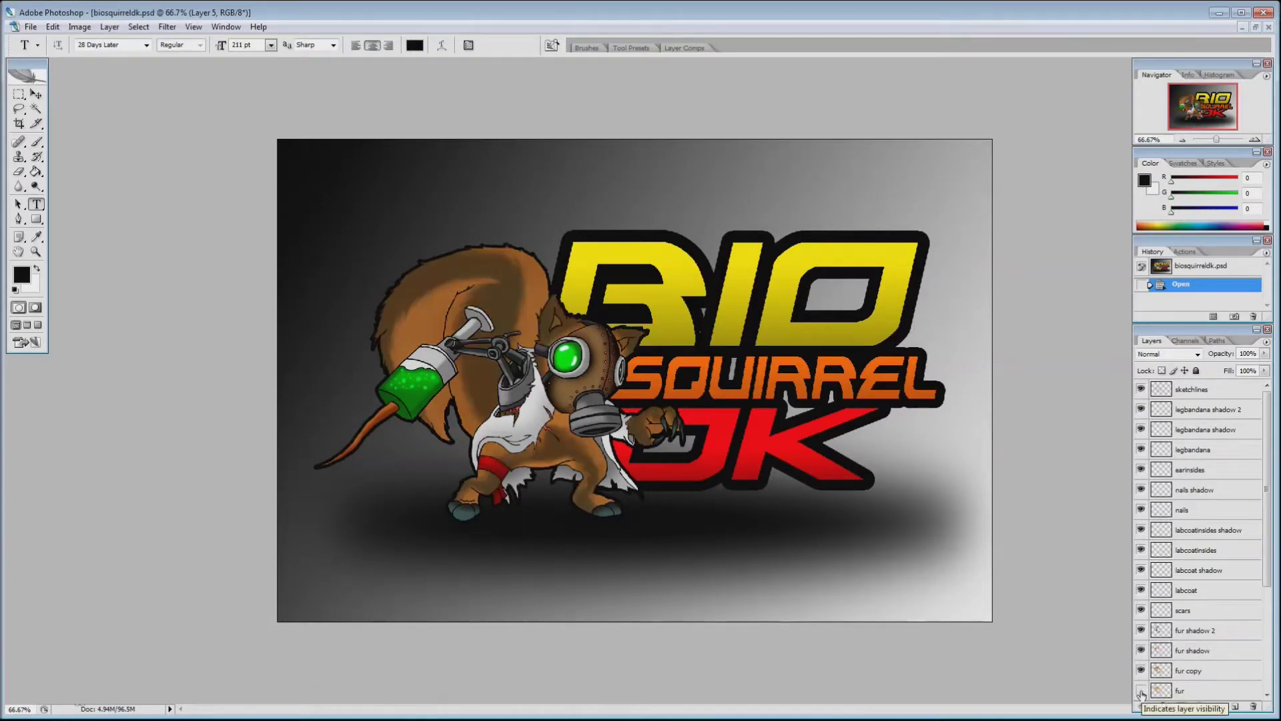
pyautogui.click(1141, 691)
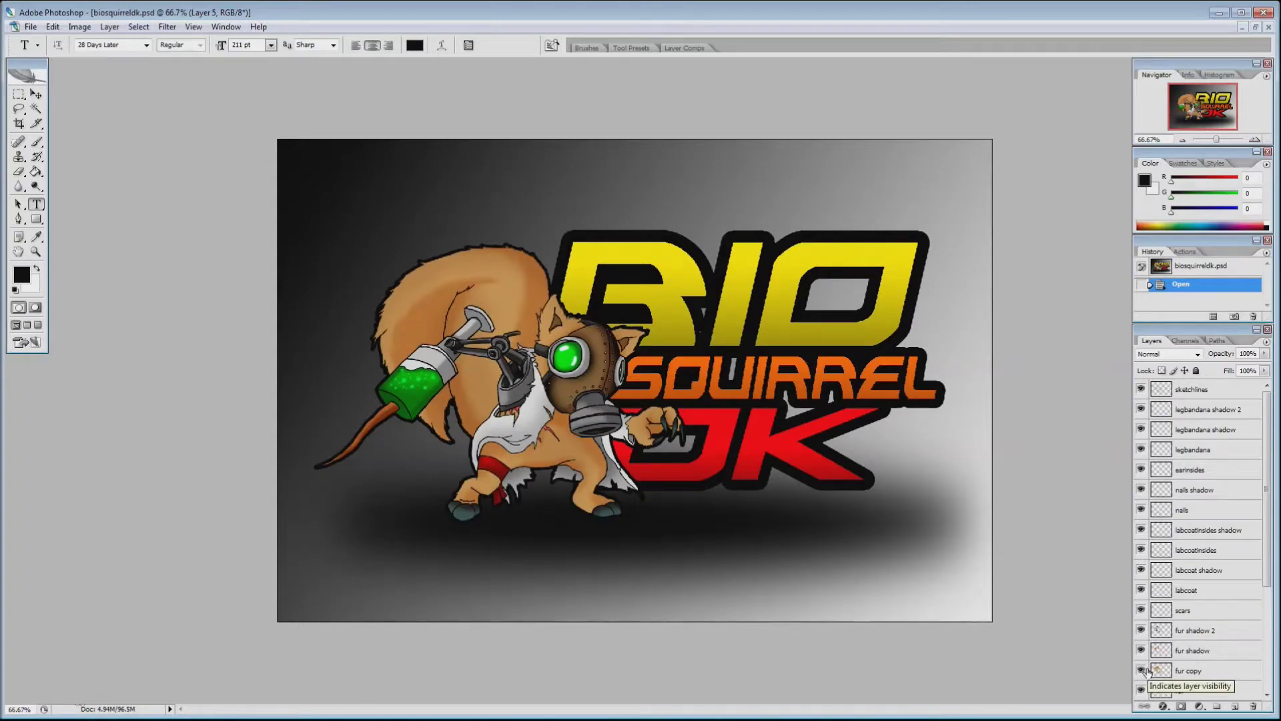
# Toggle the visibility of Layer 6, Layer 5 and the biosquirreldk layer to examine what each adds to the artwork.
pyautogui.moveTo(1271, 488); pyautogui.dragTo(1270, 645)
pyautogui.click(1142, 586)
pyautogui.click(1142, 585)
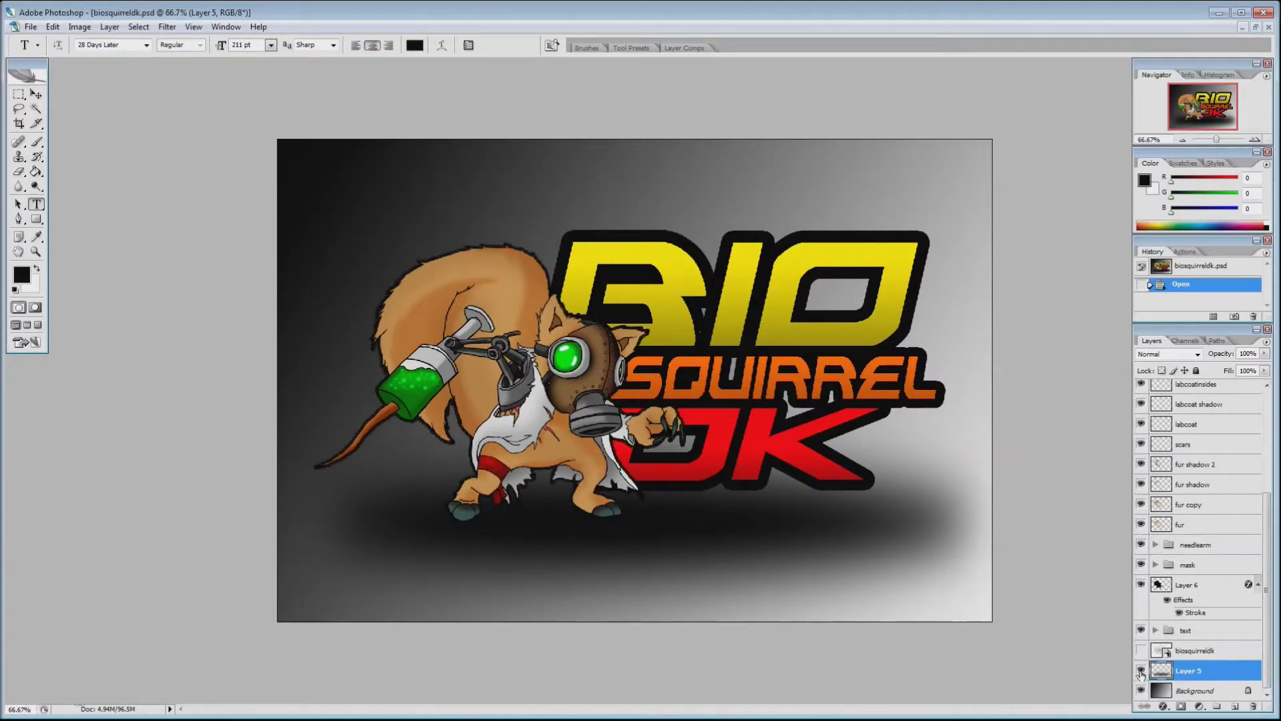
pyautogui.click(1140, 670)
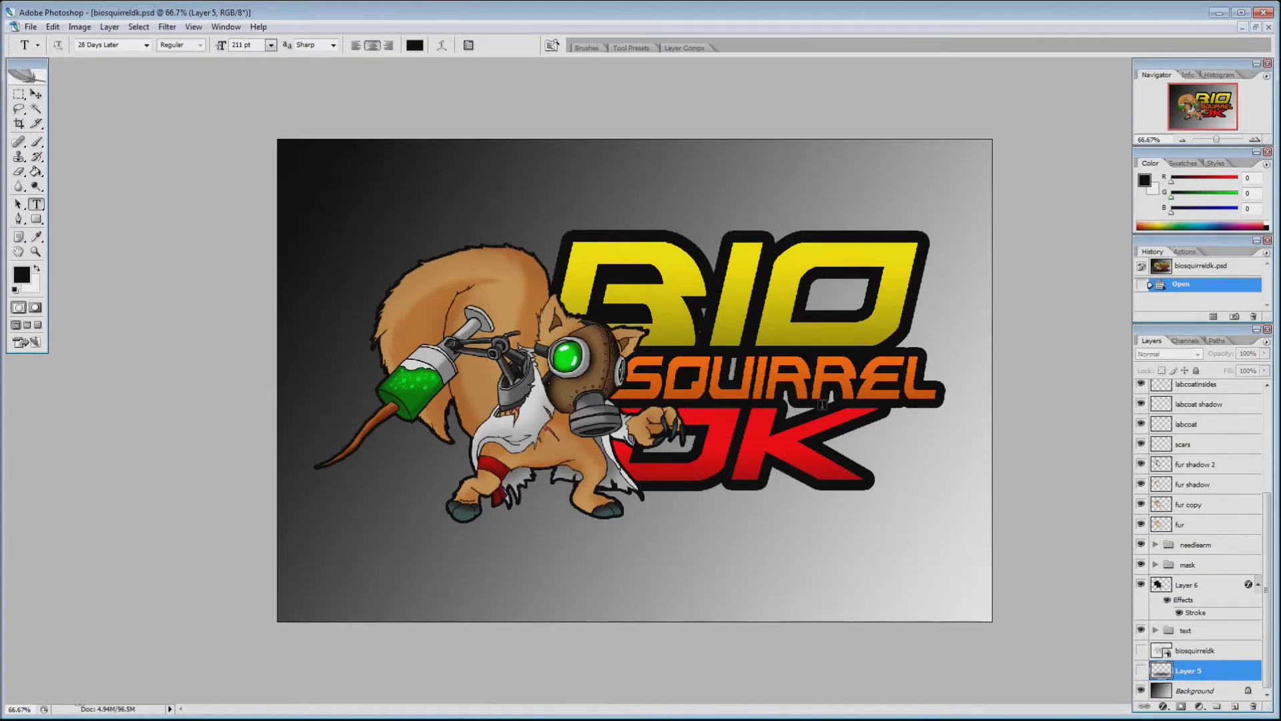
pyautogui.click(1141, 671)
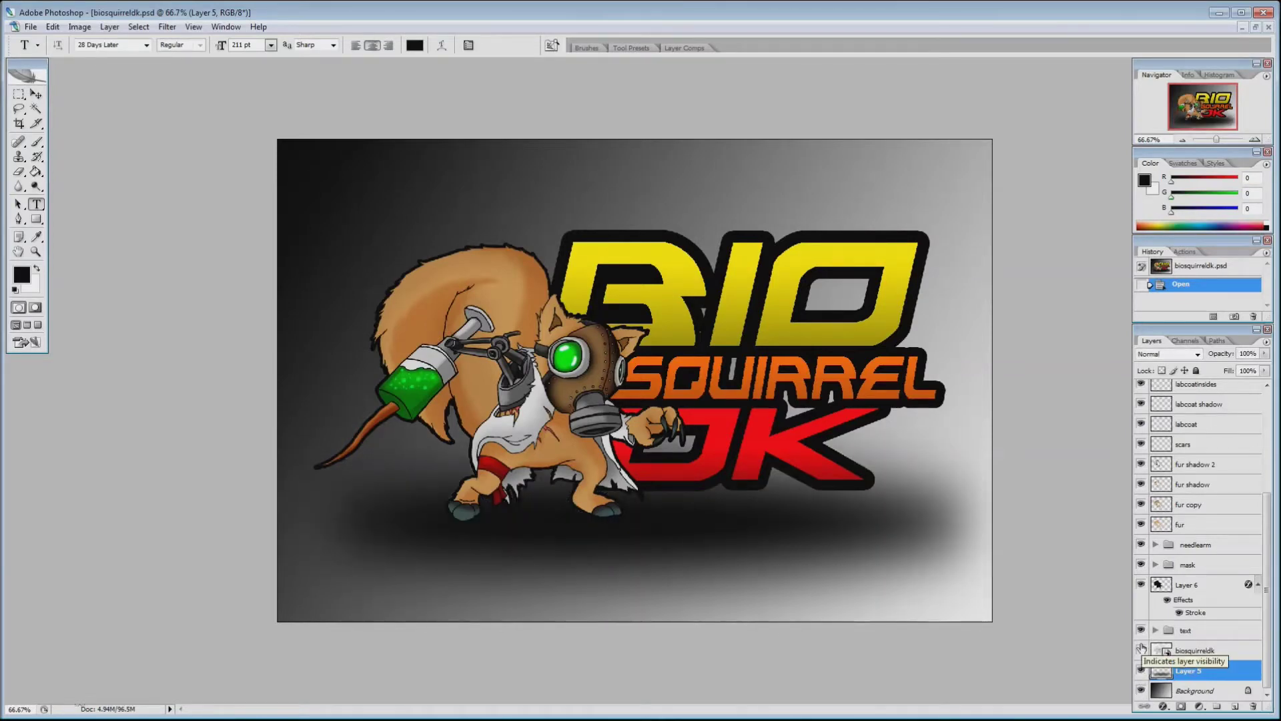
pyautogui.click(1141, 650)
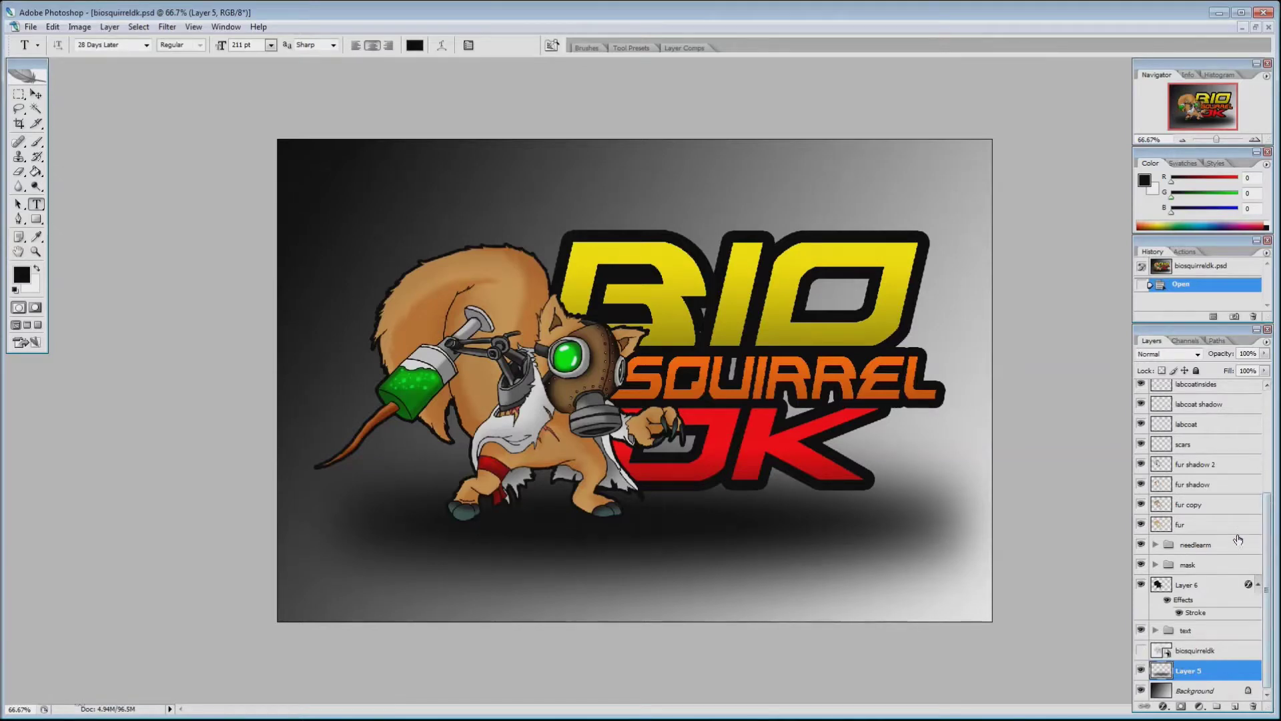
# Open the blending options of the labcoat layer and try a Drop Shadow on it.
pyautogui.click(1194, 465)
pyautogui.click(1201, 431)
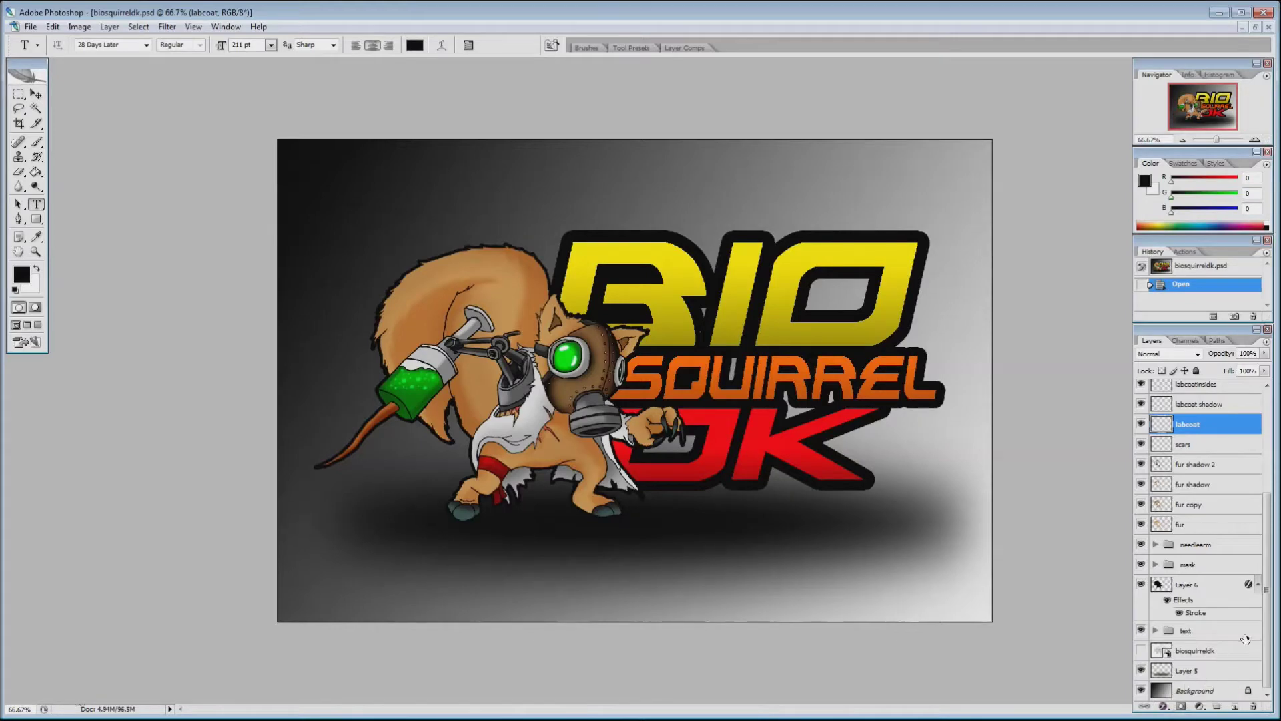
pyautogui.click(1164, 707)
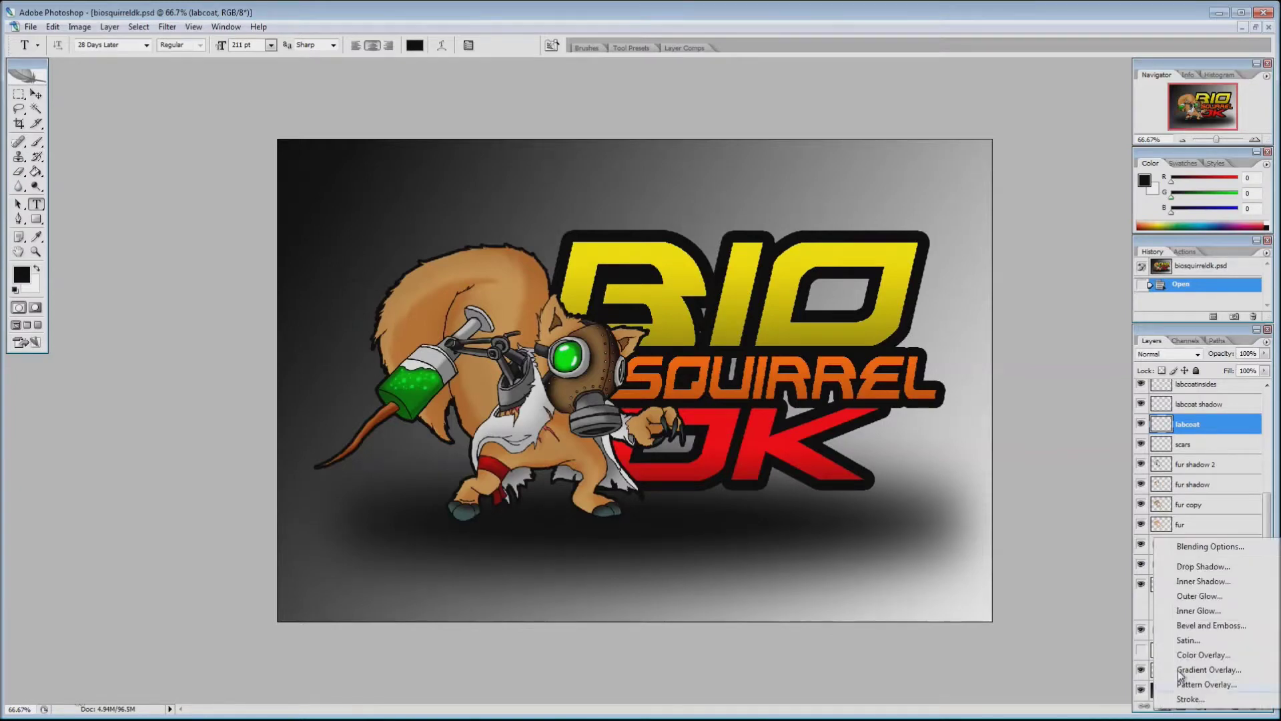
pyautogui.click(1204, 550)
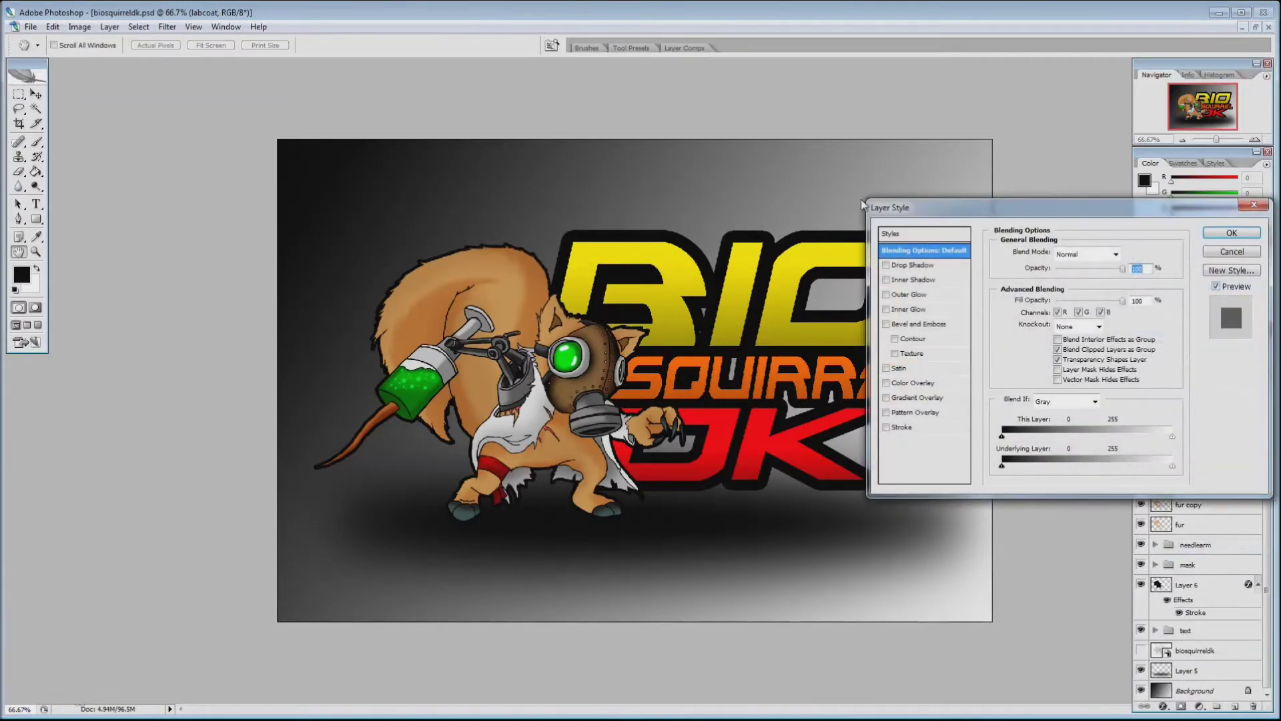
pyautogui.moveTo(986, 203); pyautogui.dragTo(858, 209)
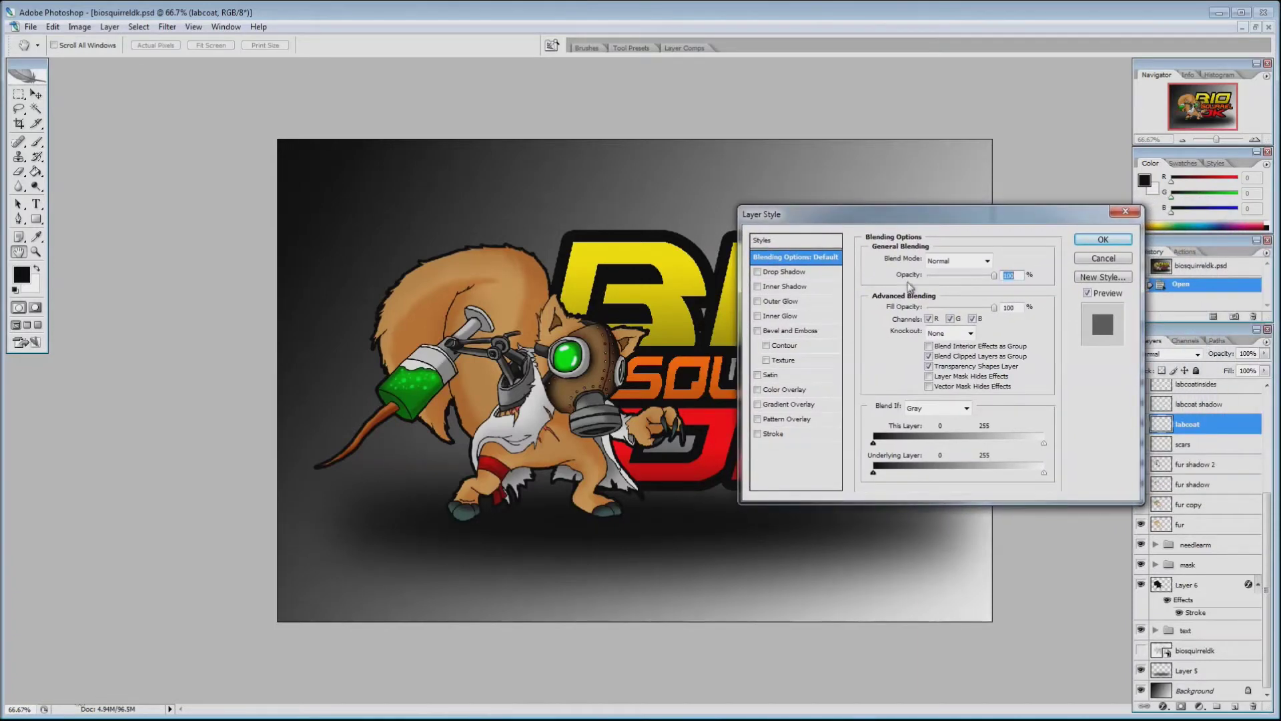
pyautogui.click(758, 273)
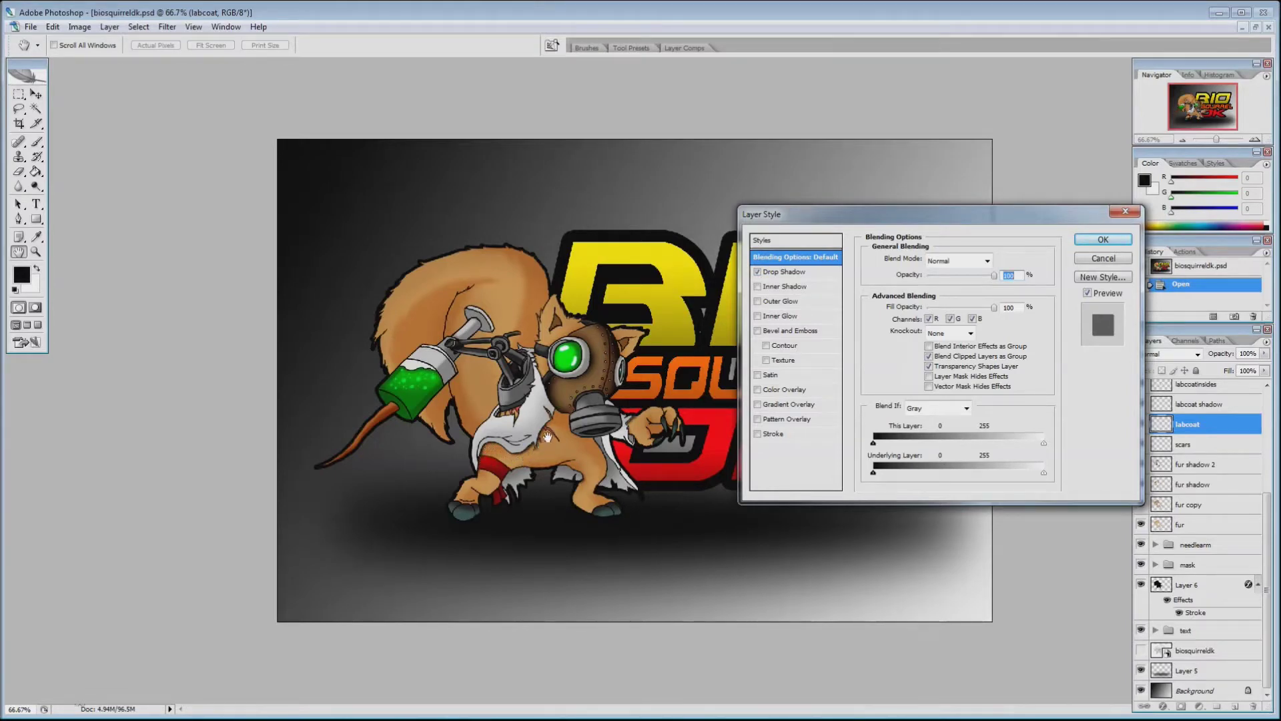
pyautogui.moveTo(894, 214); pyautogui.dragTo(841, 191)
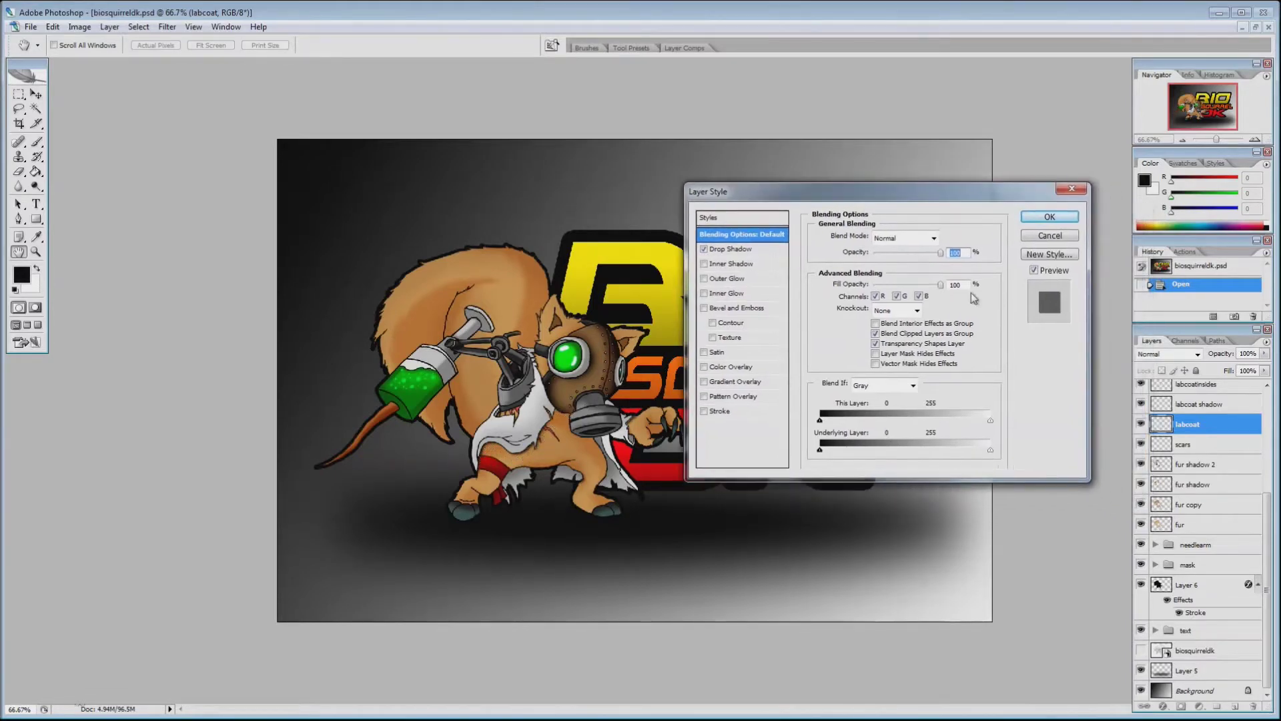
# Preview Inner Shadow and Outer Glow on the labcoat layer, and turn off its Drop Shadow.
pyautogui.click(704, 264)
pyautogui.click(704, 264)
pyautogui.click(704, 249)
pyautogui.click(704, 278)
pyautogui.click(704, 278)
# Try an Inner Glow on the labcoat layer and set the glow colour to pure red.
pyautogui.click(703, 294)
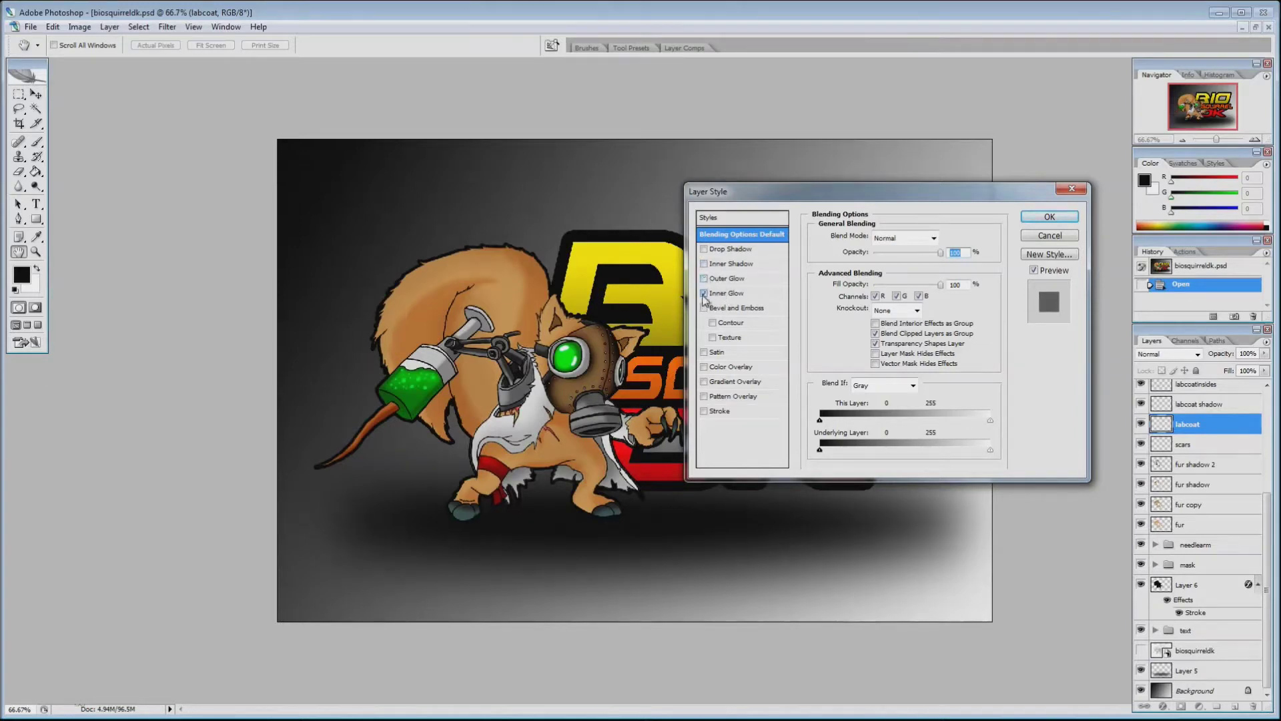
pyautogui.click(723, 293)
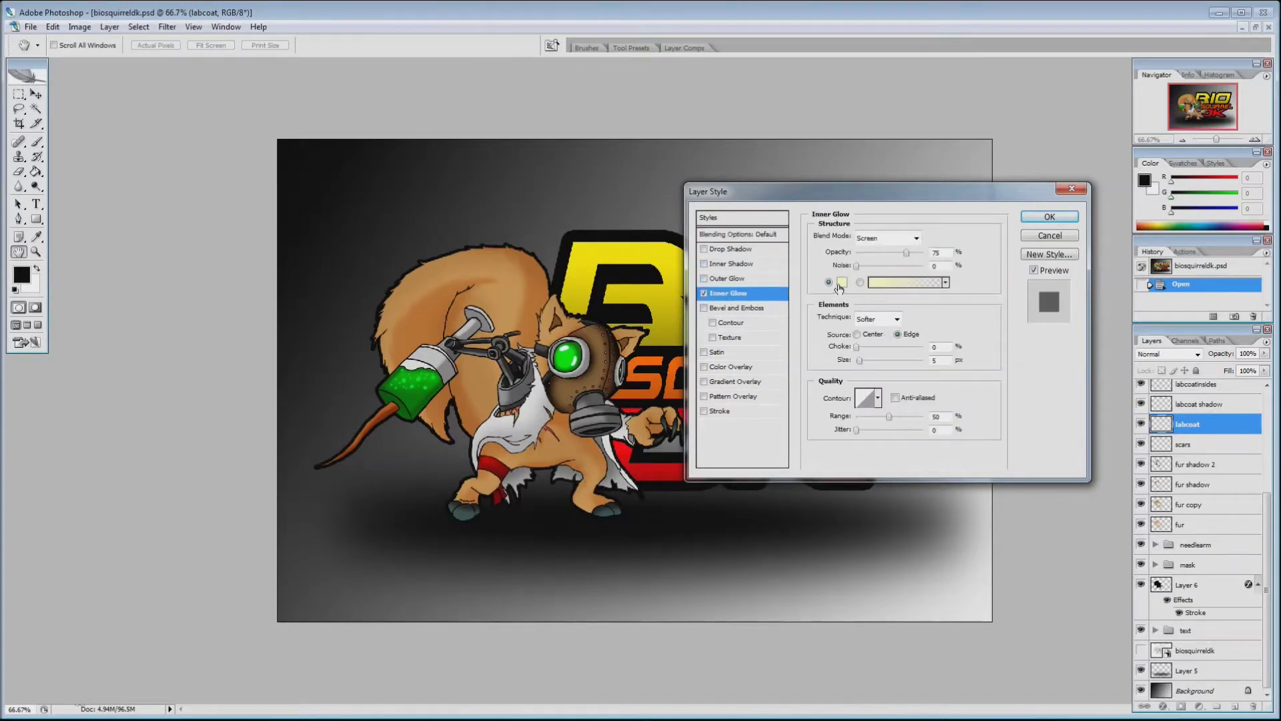
pyautogui.click(843, 287)
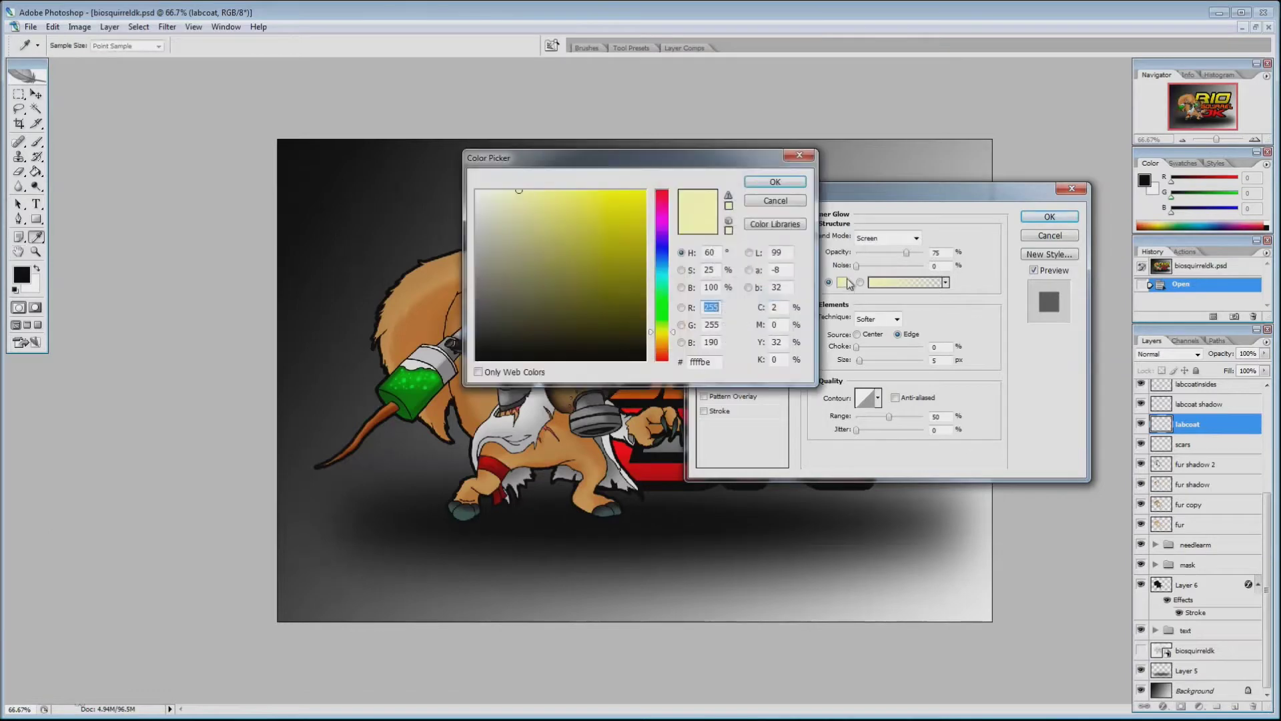
pyautogui.click(667, 201)
pyautogui.moveTo(667, 200); pyautogui.dragTo(668, 190)
pyautogui.click(774, 181)
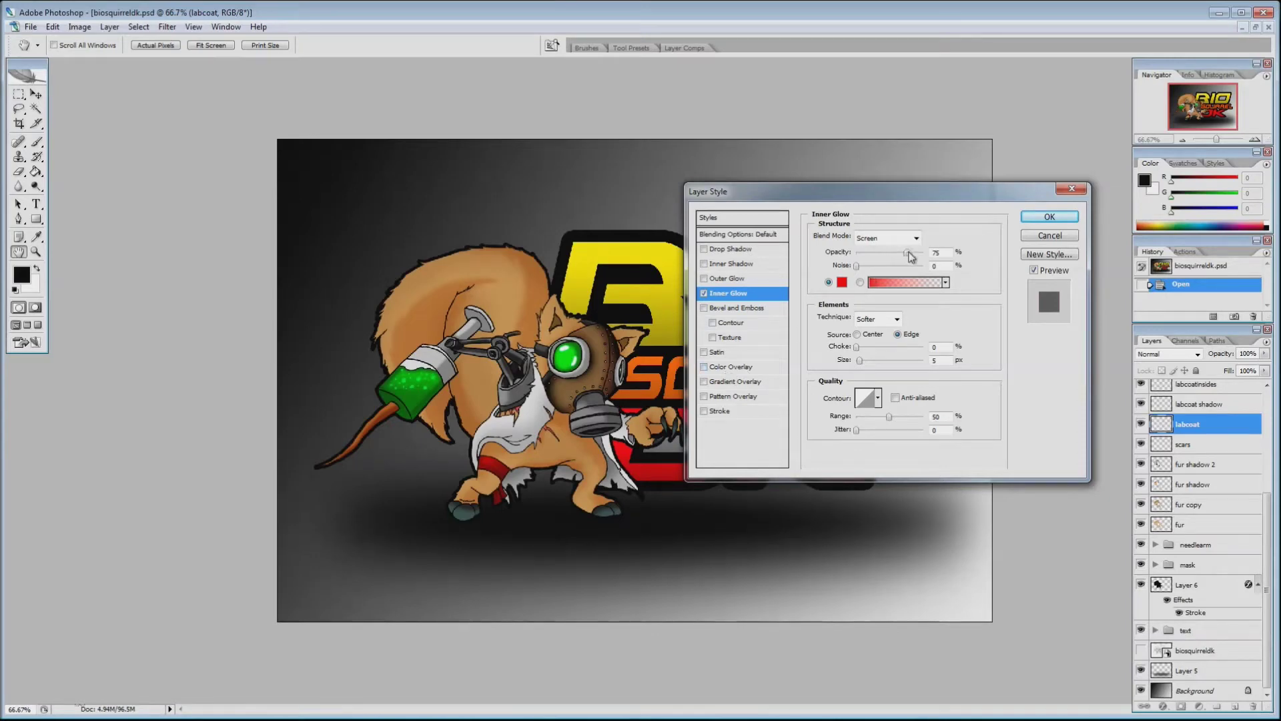
# Set the Inner Glow to 85% opacity, 18% noise, 5% choke and a size of 21 px.
pyautogui.click(860, 361)
pyautogui.moveTo(862, 361); pyautogui.dragTo(863, 348)
pyautogui.moveTo(907, 253); pyautogui.dragTo(869, 267)
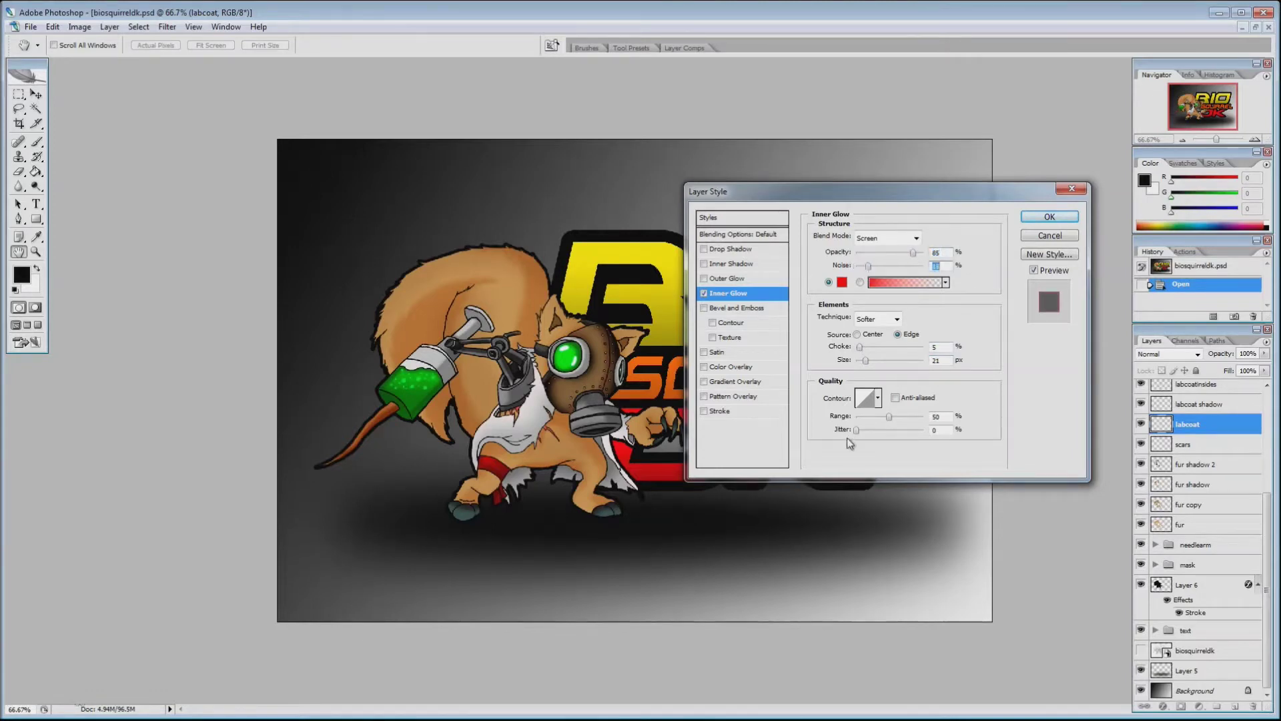
# Replace the Inner Glow with a red Outer Glow as a trial, then discard all layer style changes.
pyautogui.click(704, 294)
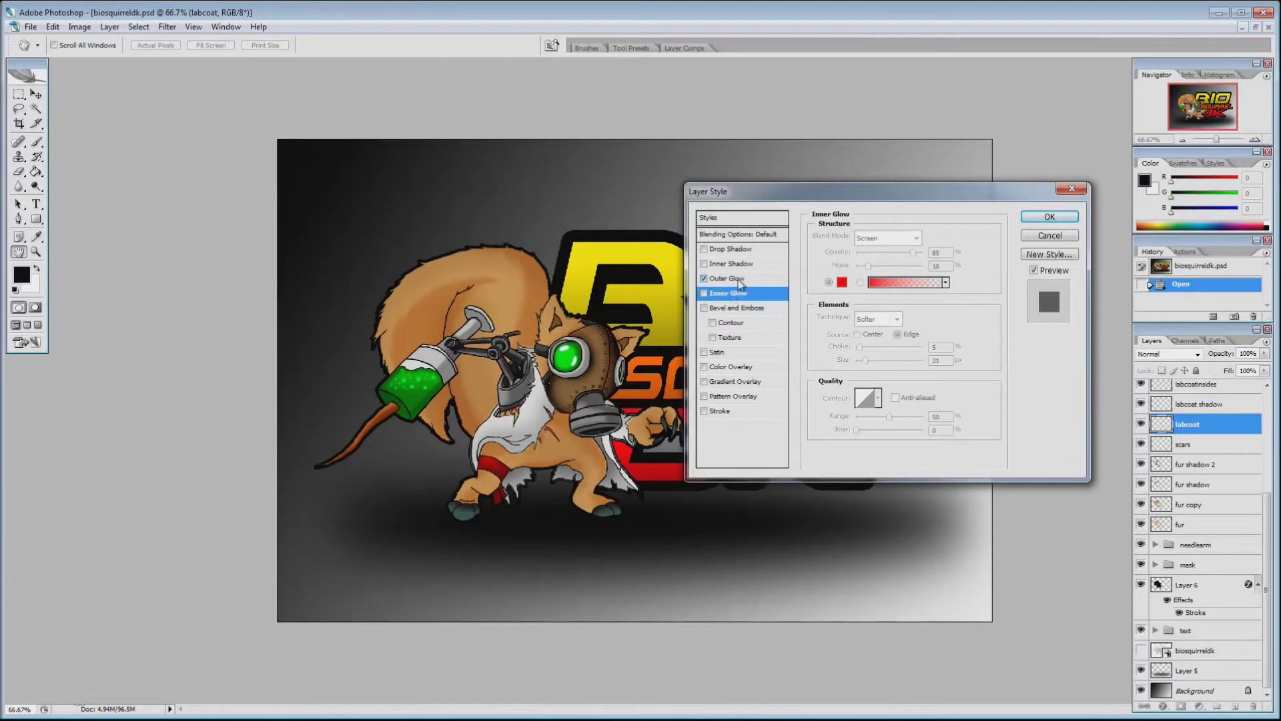
pyautogui.click(731, 279)
pyautogui.click(842, 282)
pyautogui.moveTo(624, 230); pyautogui.dragTo(724, 166)
pyautogui.click(668, 191)
pyautogui.click(776, 183)
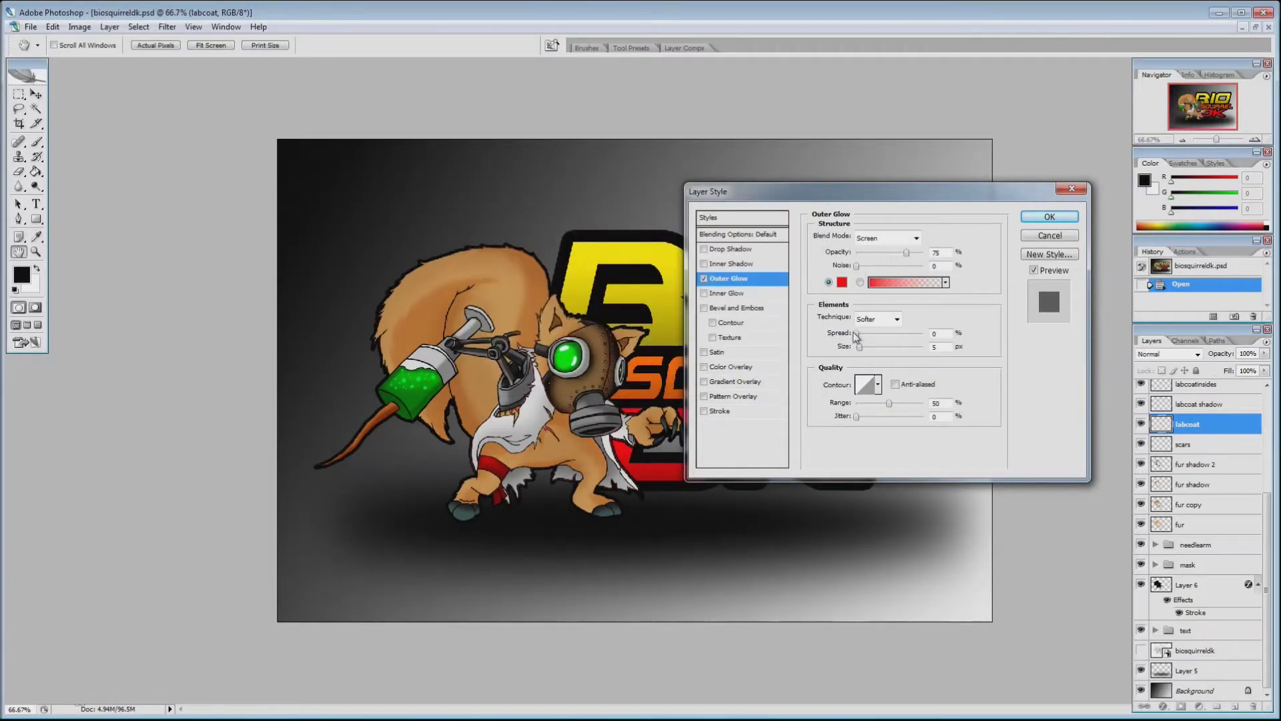
pyautogui.moveTo(857, 334)
pyautogui.mouseDown()
pyautogui.moveTo(864, 347)
pyautogui.moveTo(899, 345)
pyautogui.moveTo(856, 347)
pyautogui.mouseUp()
pyautogui.click(1054, 236)
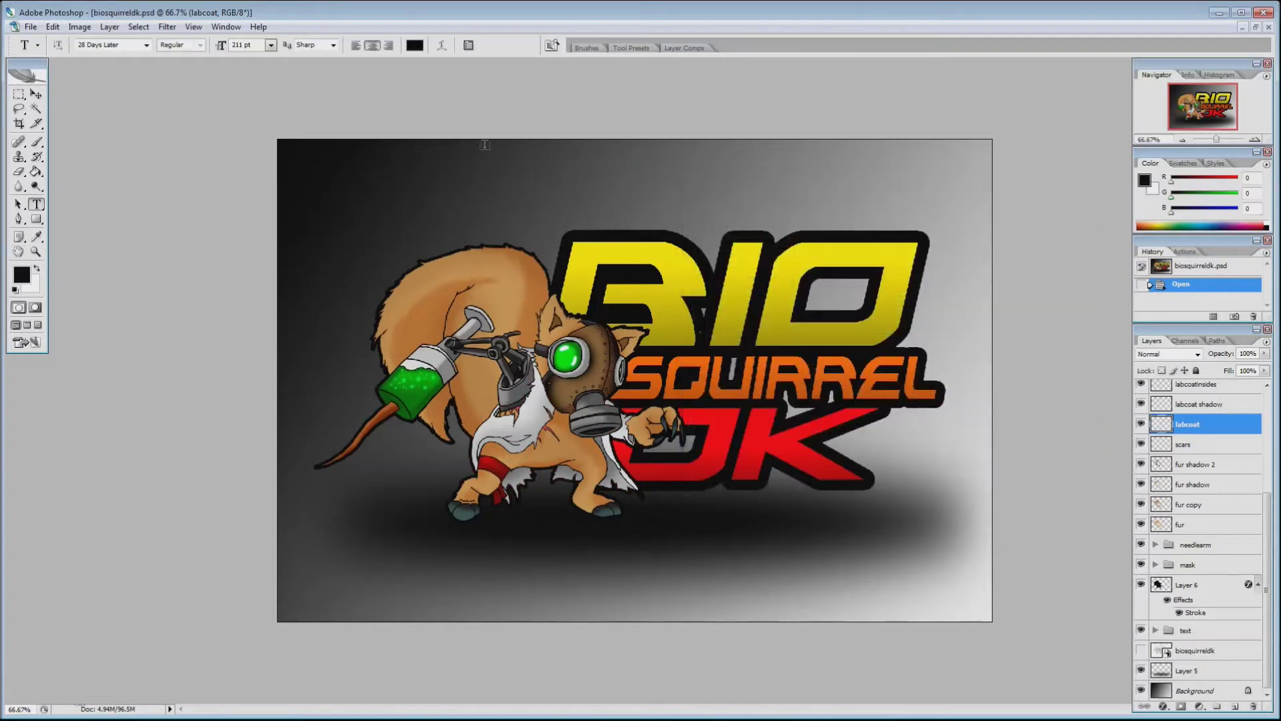
# Create a new 1600 x 900 pixel document at 72 pixels/inch in 8-bit RGB Color with a white background.
pyautogui.click(30, 27)
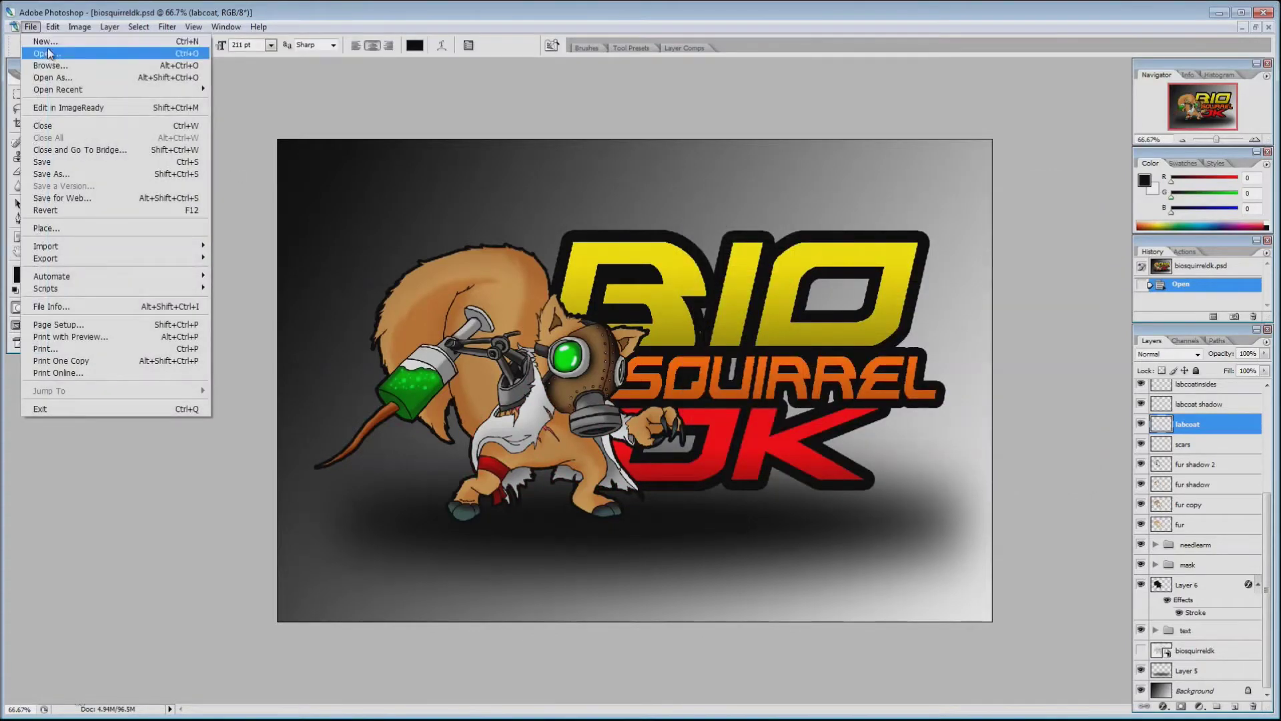
pyautogui.click(50, 42)
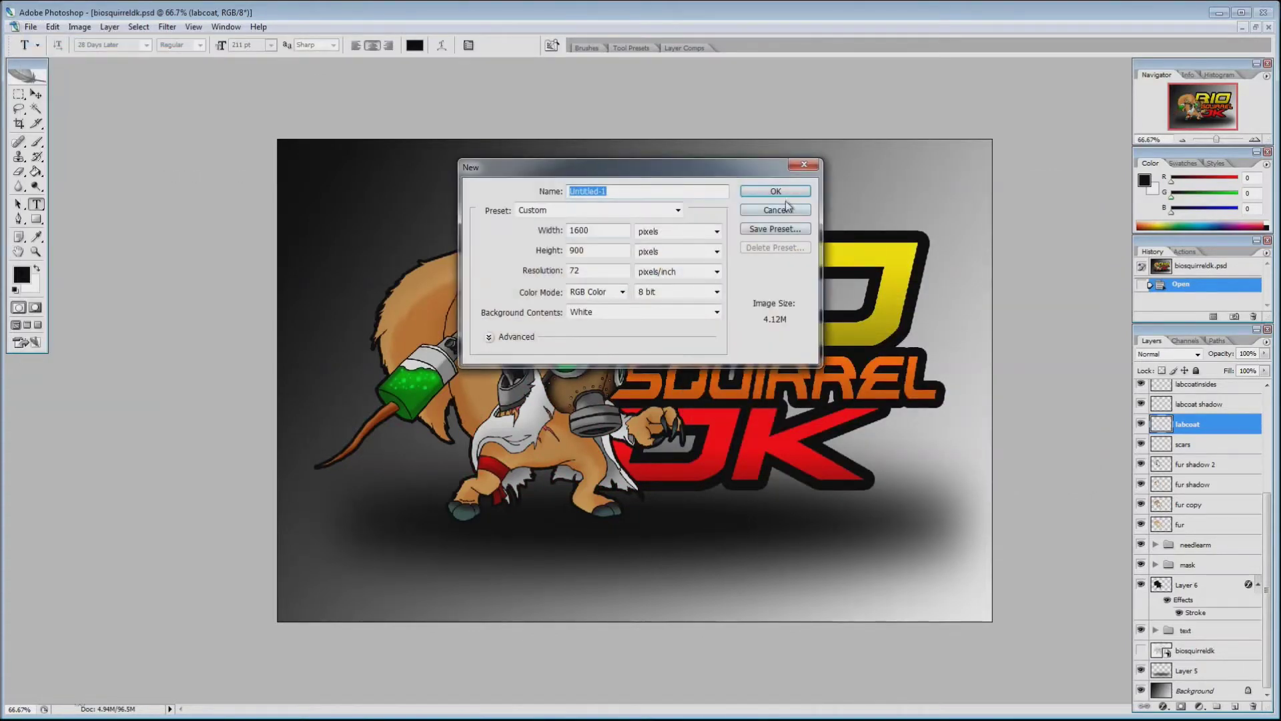
pyautogui.click(787, 192)
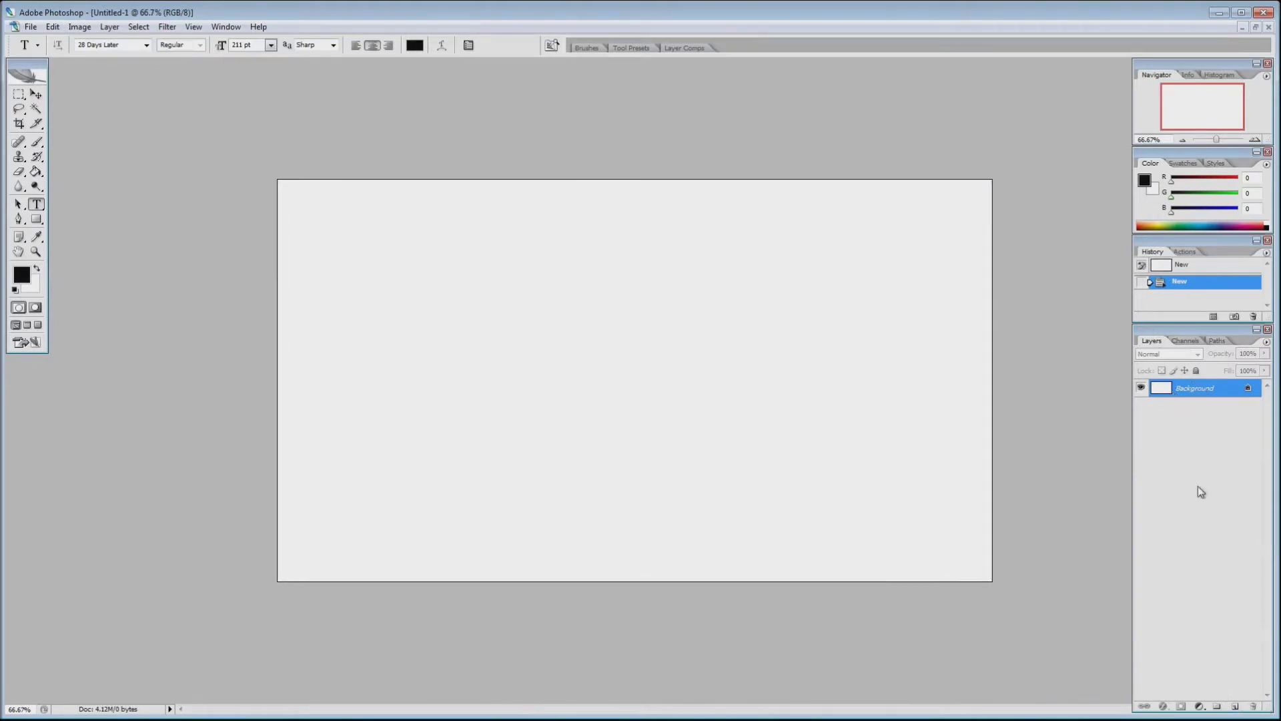
# Add a new layer above the Background and set up the Gradient tool with the orange-yellow-orange preset.
pyautogui.click(1234, 706)
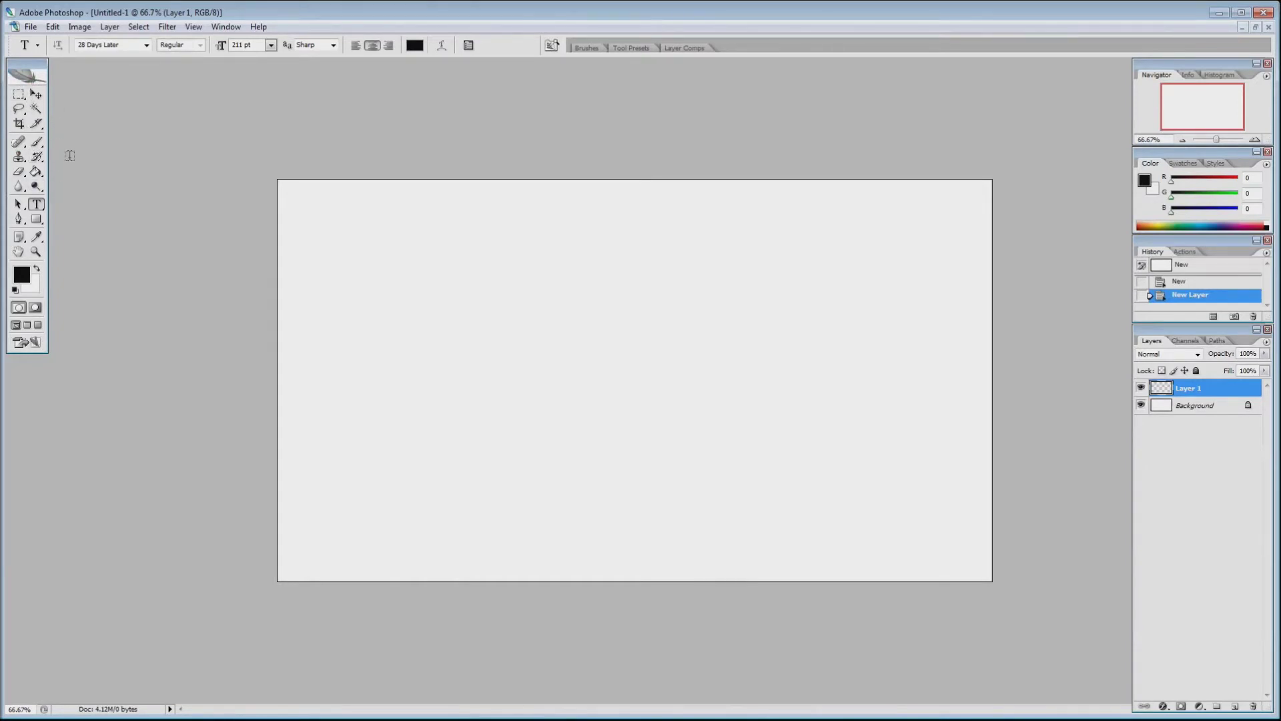
pyautogui.click(37, 174)
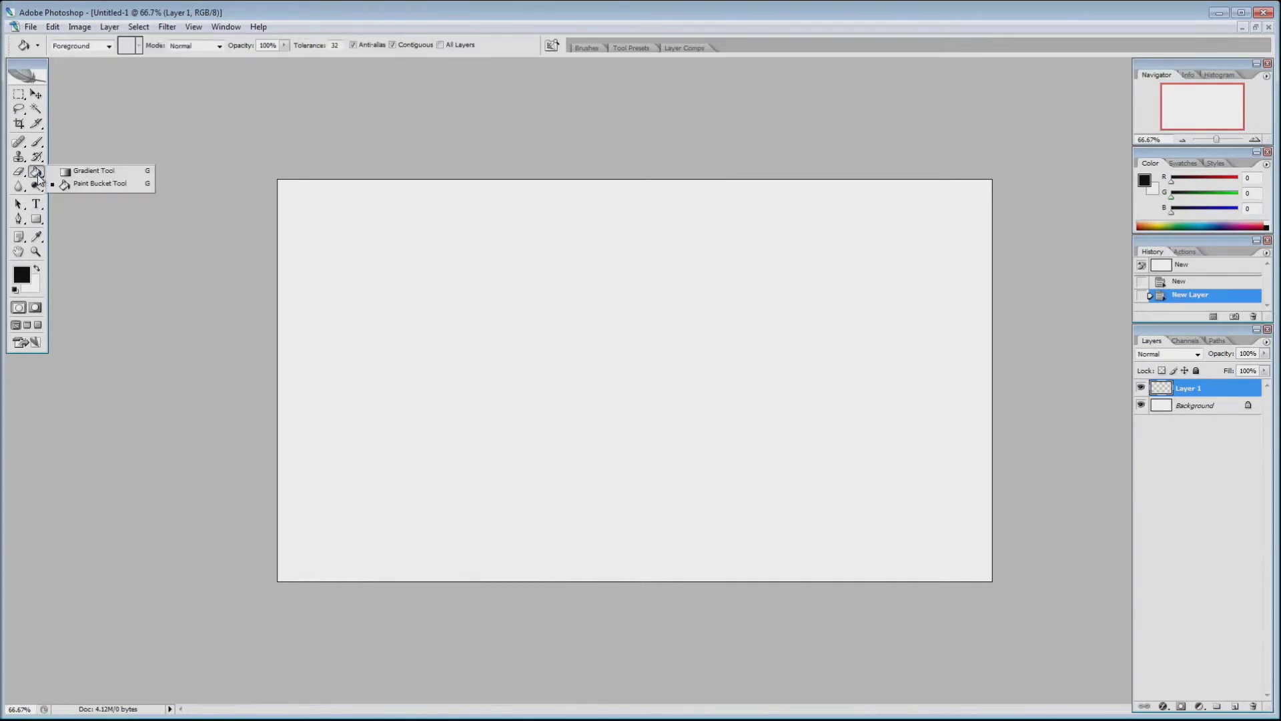
pyautogui.click(93, 172)
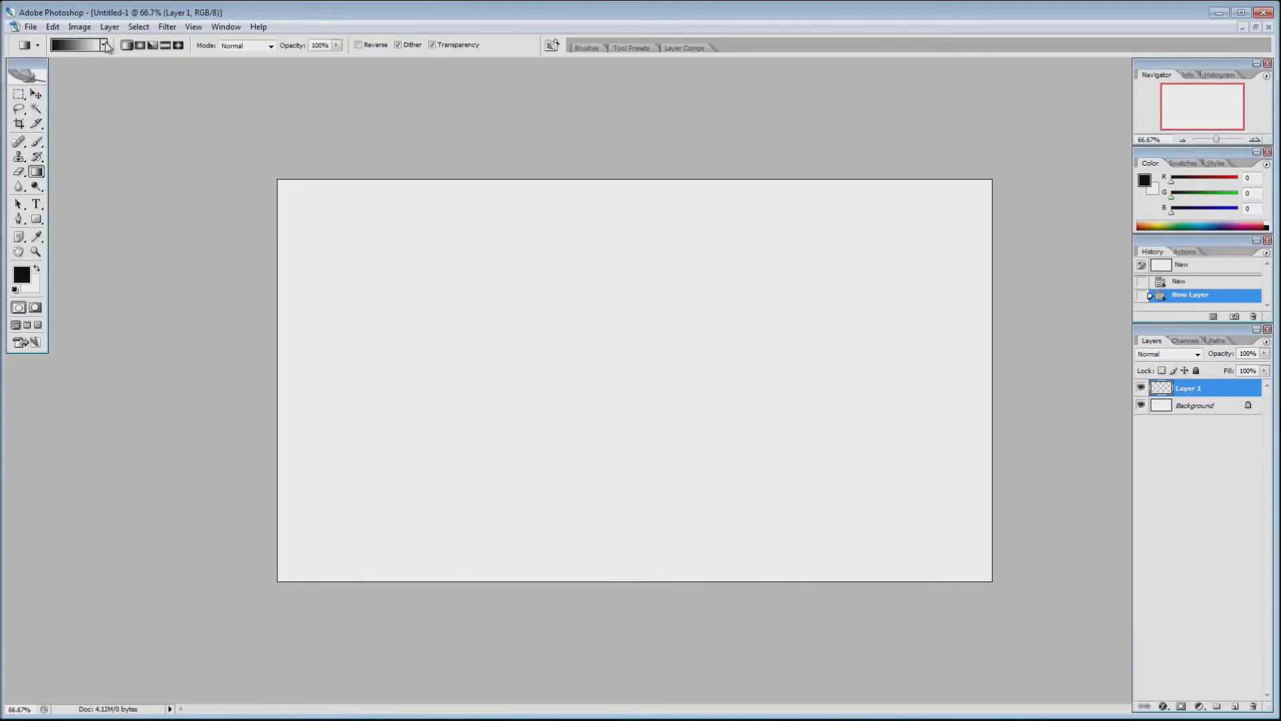
pyautogui.click(104, 45)
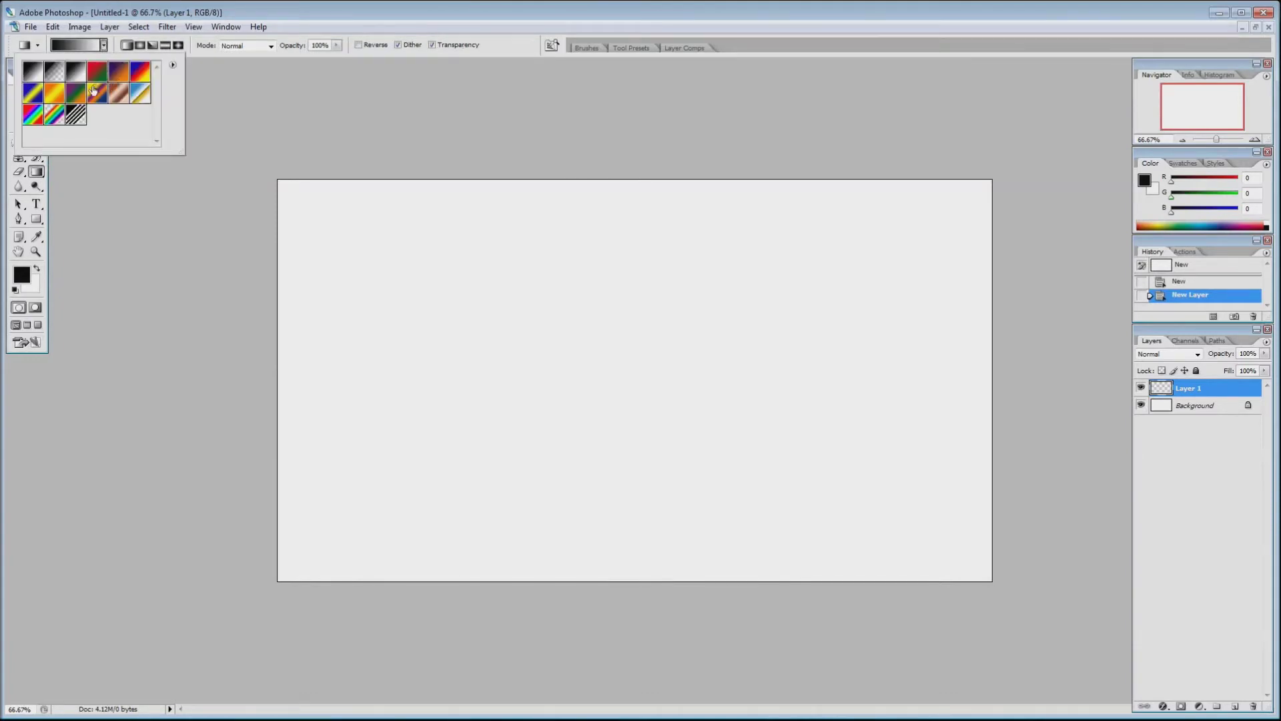
pyautogui.click(59, 102)
# Fill the new layer with linear gradients of varying angle and length, finishing with a vertical one that extends below the canvas.
pyautogui.moveTo(628, 200); pyautogui.dragTo(788, 580)
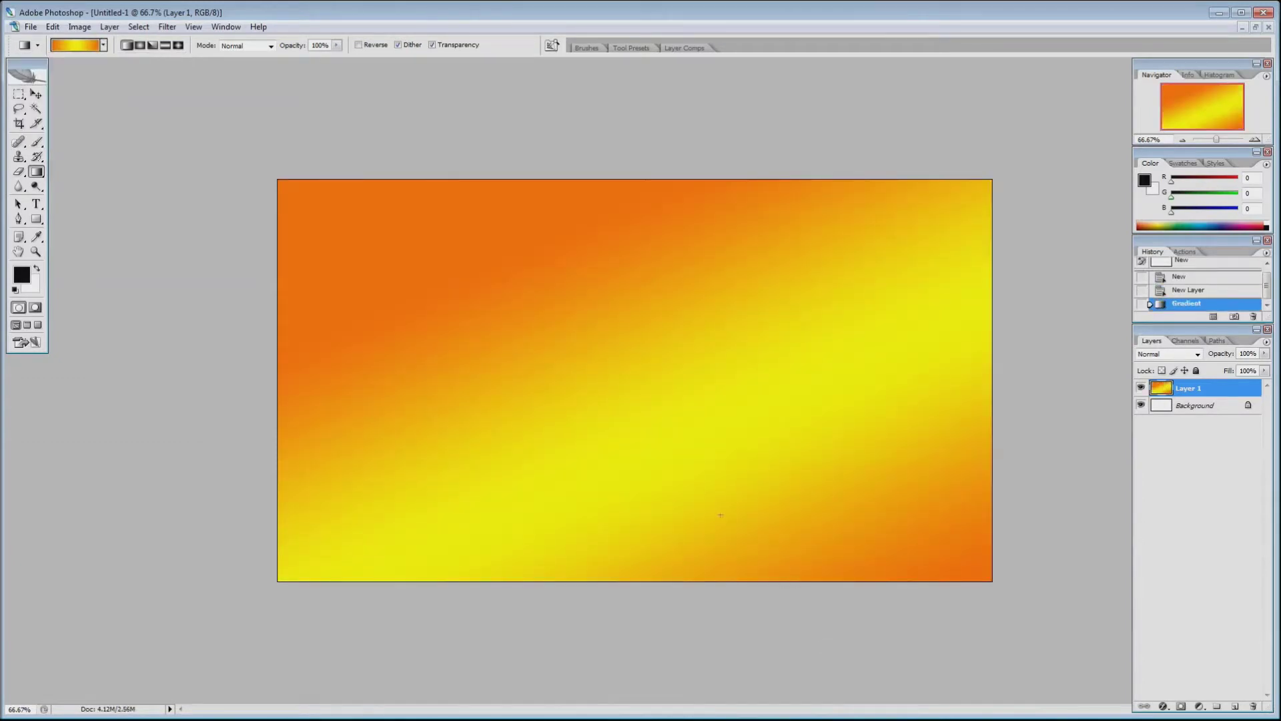
pyautogui.moveTo(640, 252); pyautogui.dragTo(648, 347)
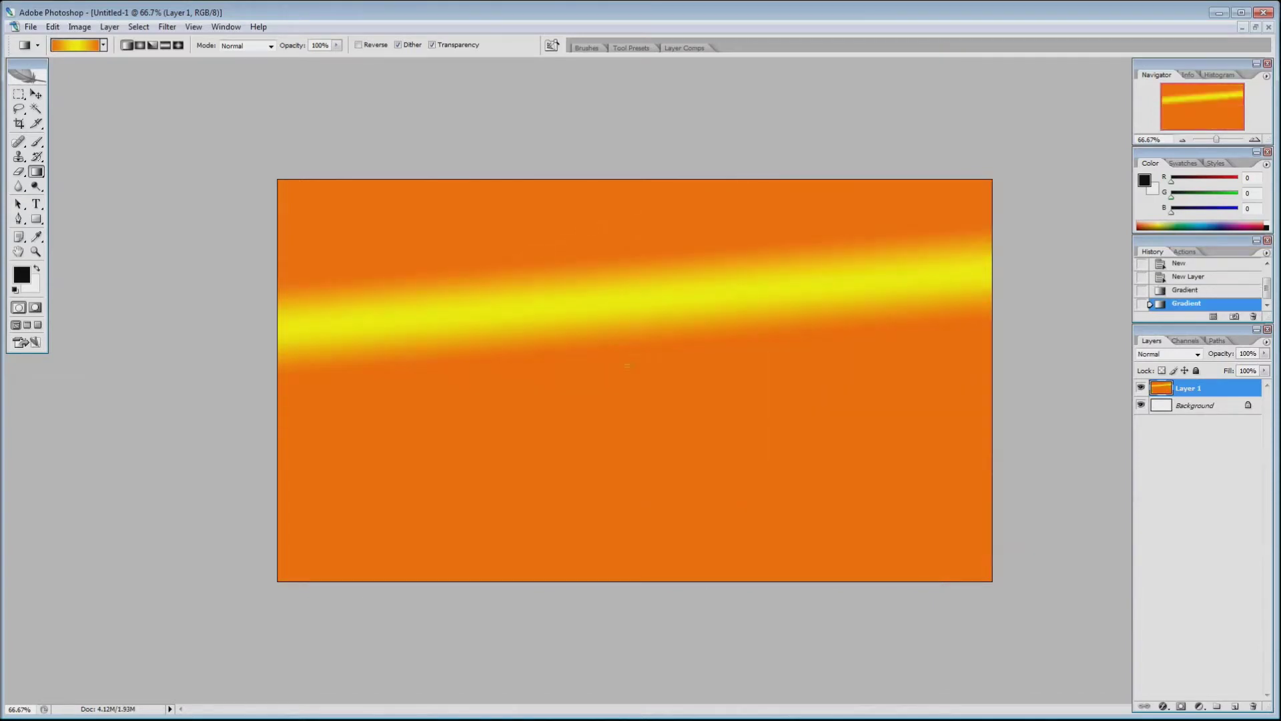
pyautogui.moveTo(679, 221); pyautogui.dragTo(676, 540)
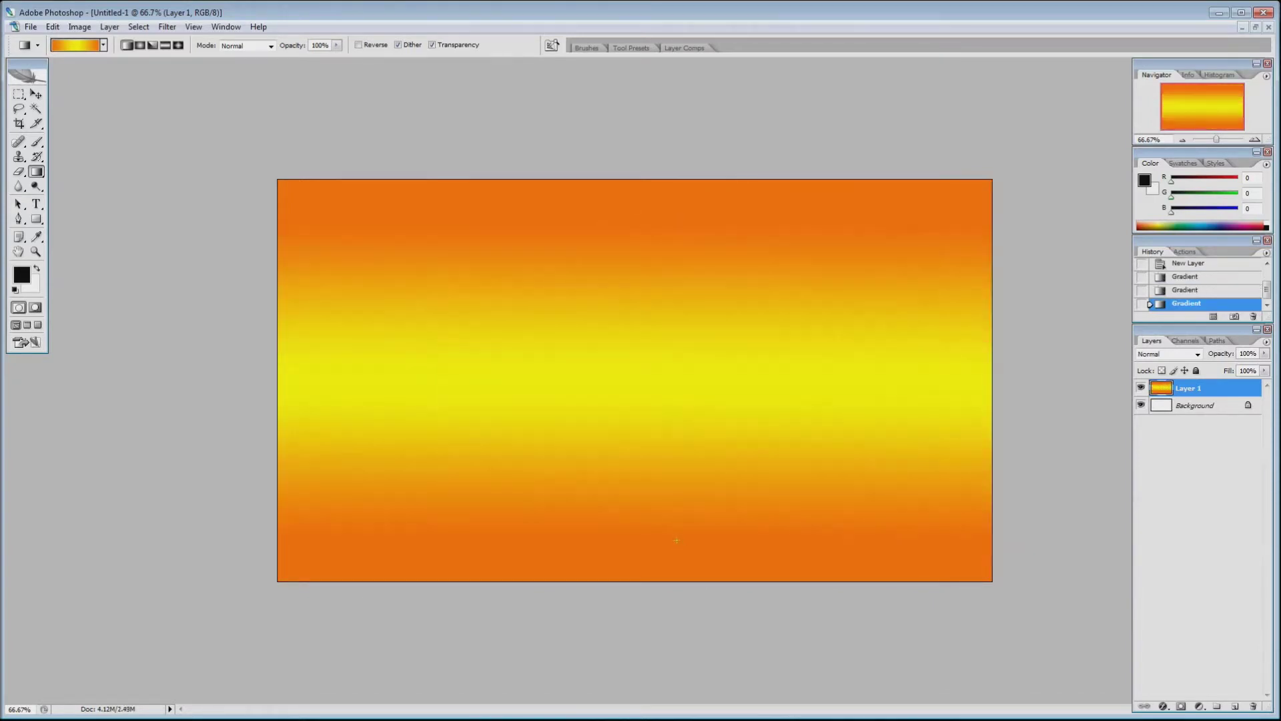
pyautogui.moveTo(622, 239); pyautogui.dragTo(619, 673)
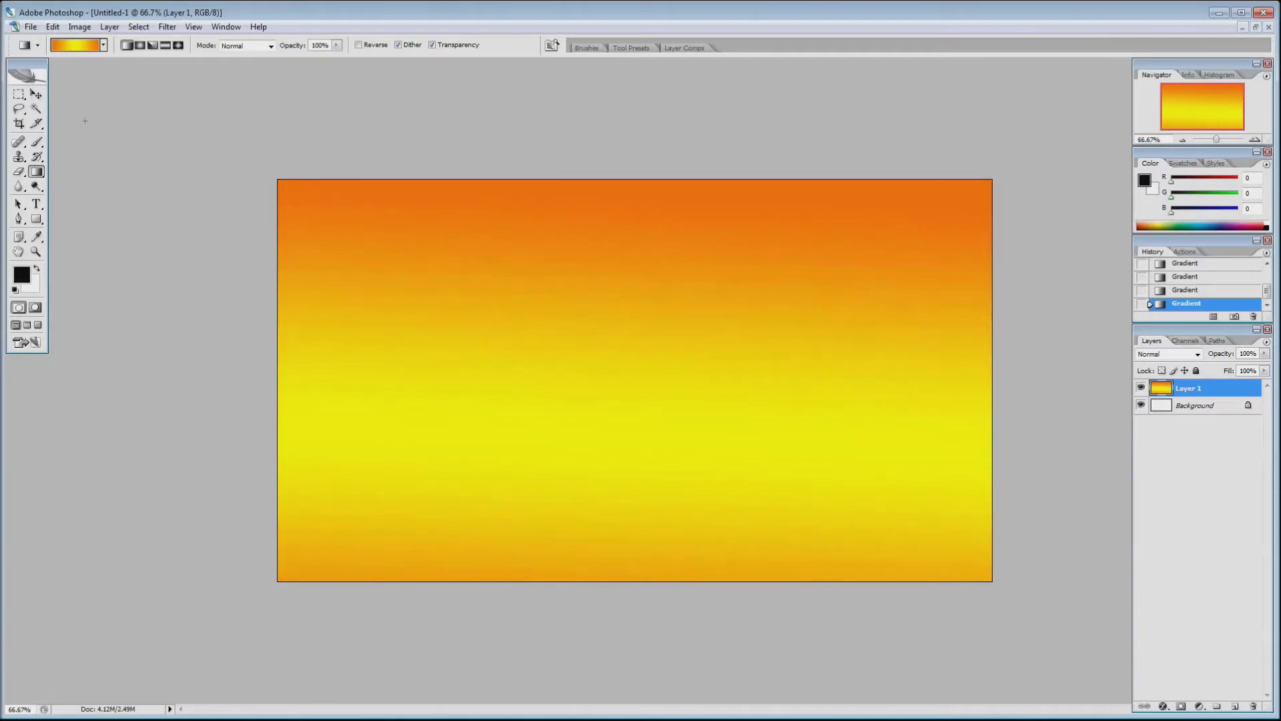
# Select a small rectangle near the canvas's upper-left corner with the Rectangular Marquee and delete its contents from Layer 1.
pyautogui.click(18, 94)
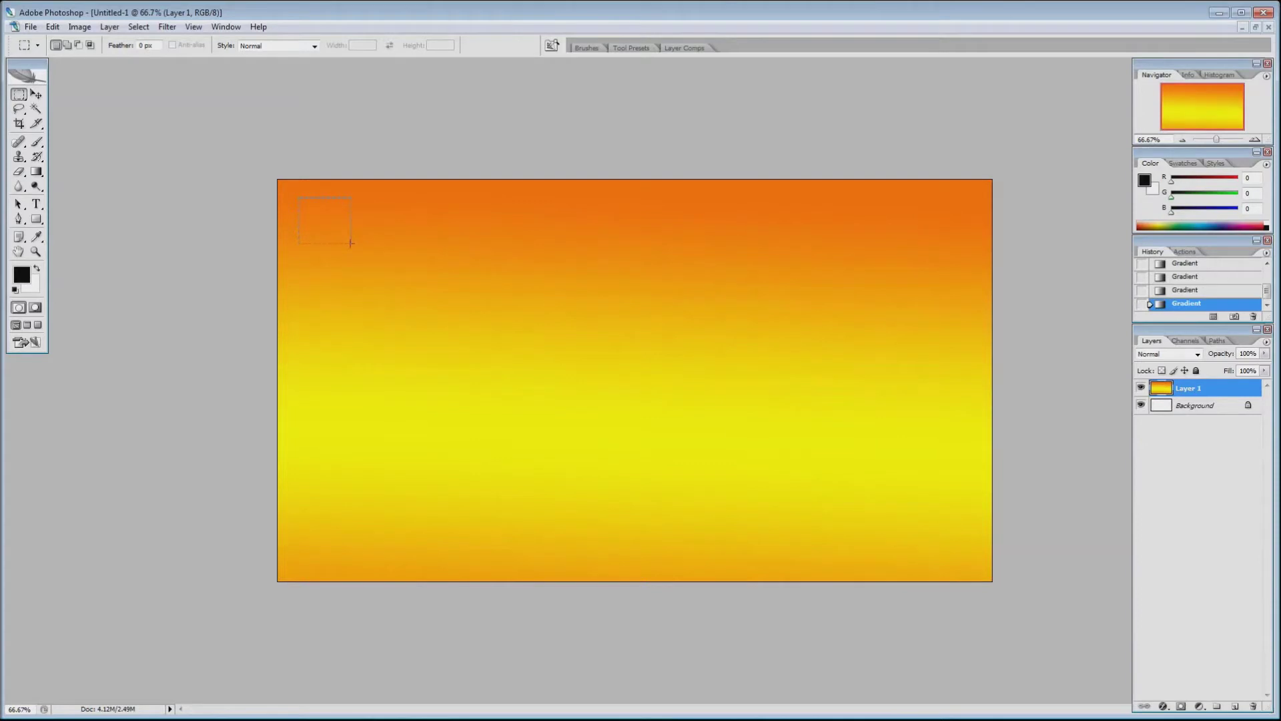
pyautogui.moveTo(372, 253); pyautogui.dragTo(372, 254)
pyautogui.moveTo(19, 94); pyautogui.dragTo(52, 114)
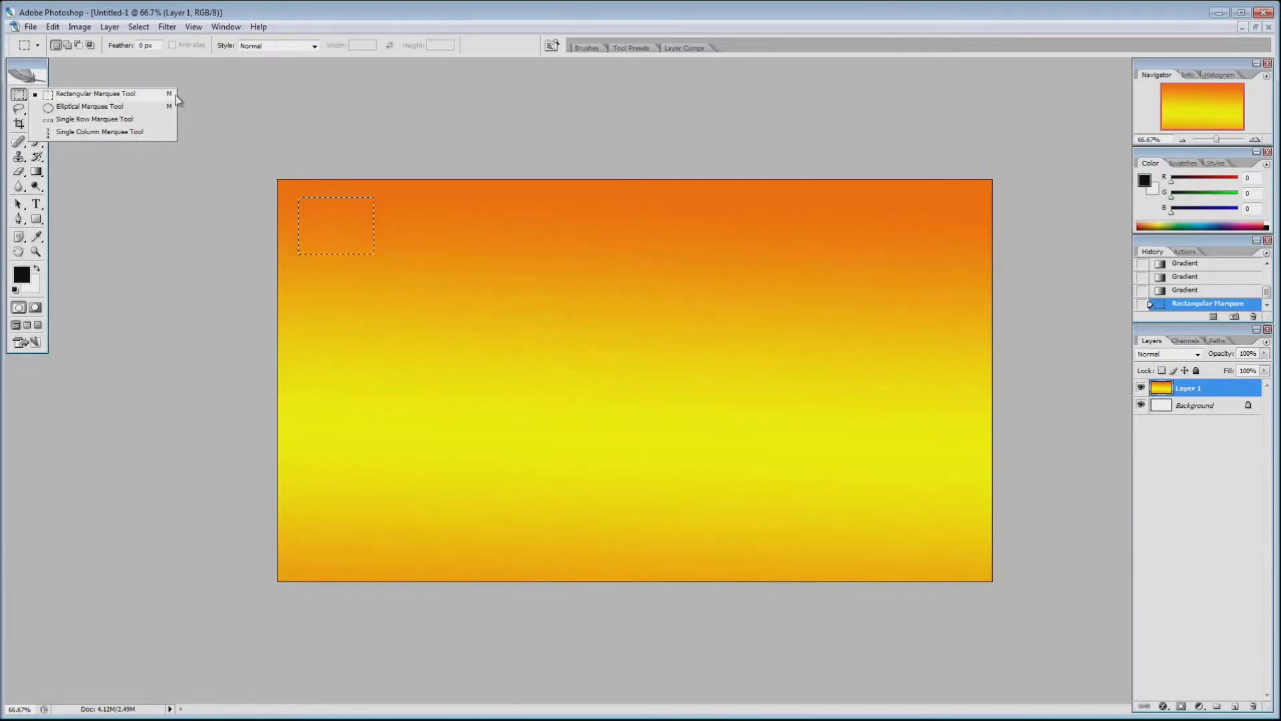
pyautogui.click(313, 256)
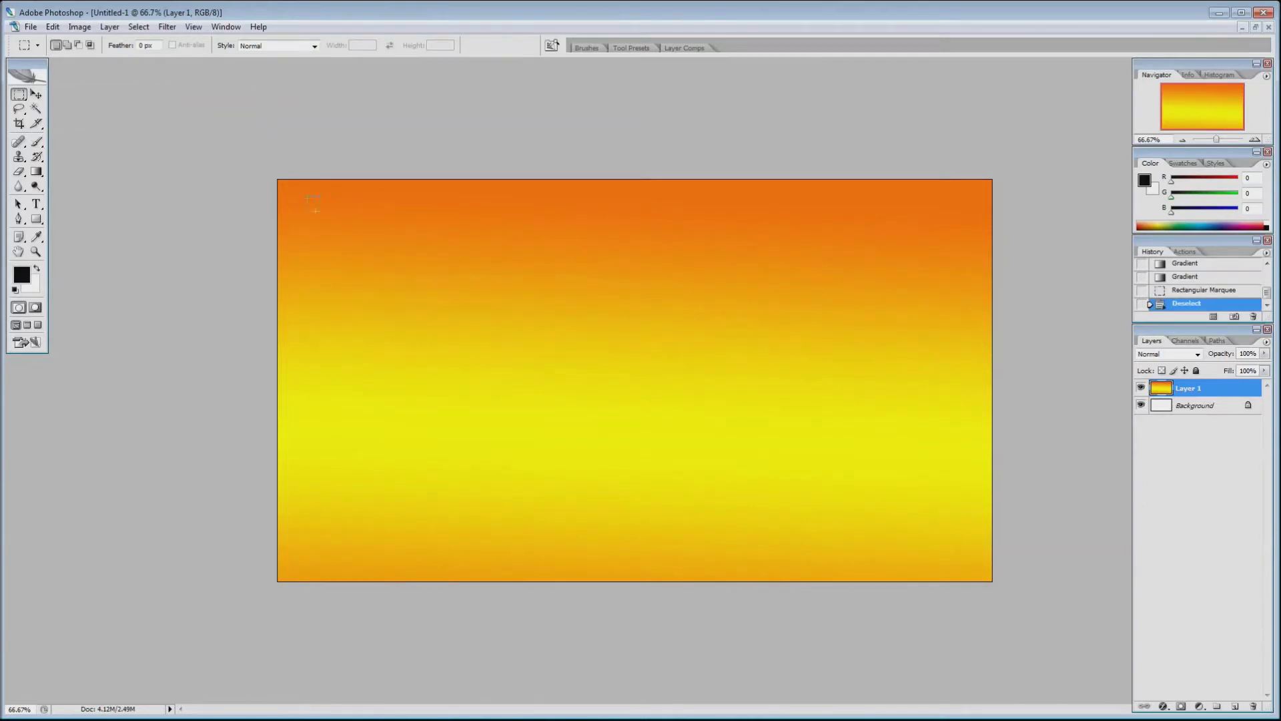
pyautogui.moveTo(394, 273)
pyautogui.mouseDown()
pyautogui.moveTo(416, 296)
pyautogui.moveTo(397, 280)
pyautogui.mouseUp()
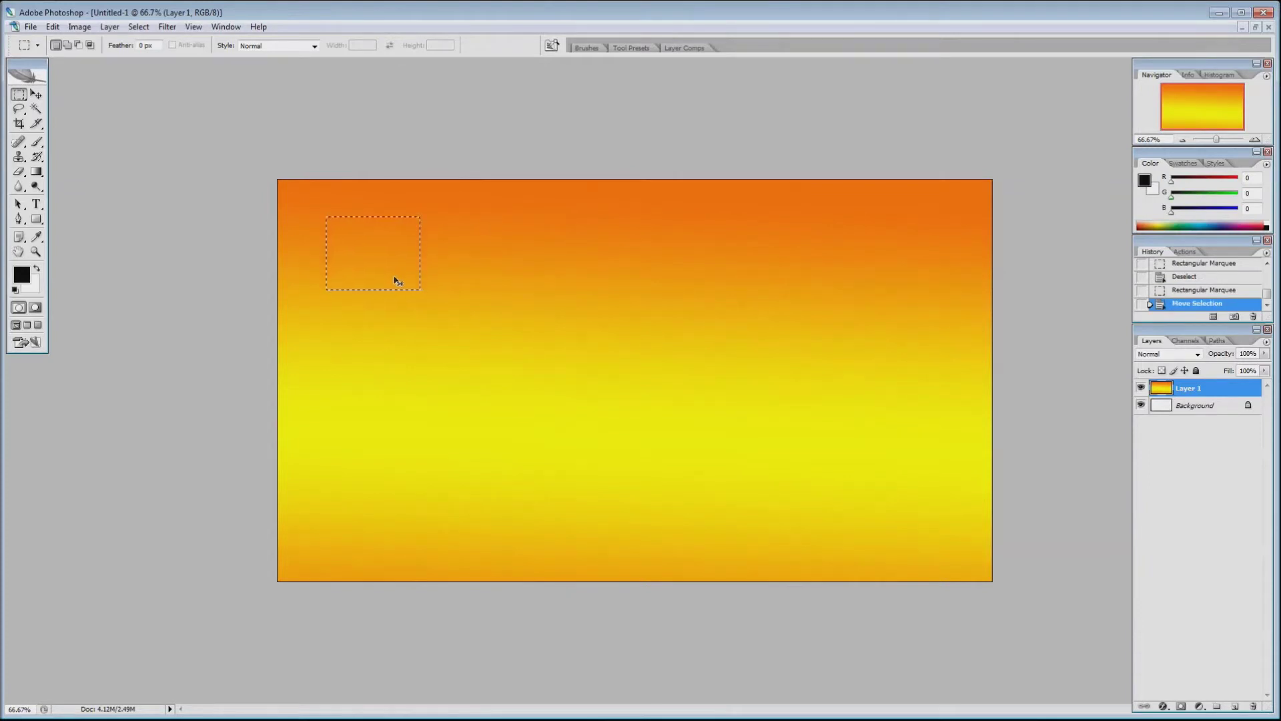
pyautogui.press('Delete')
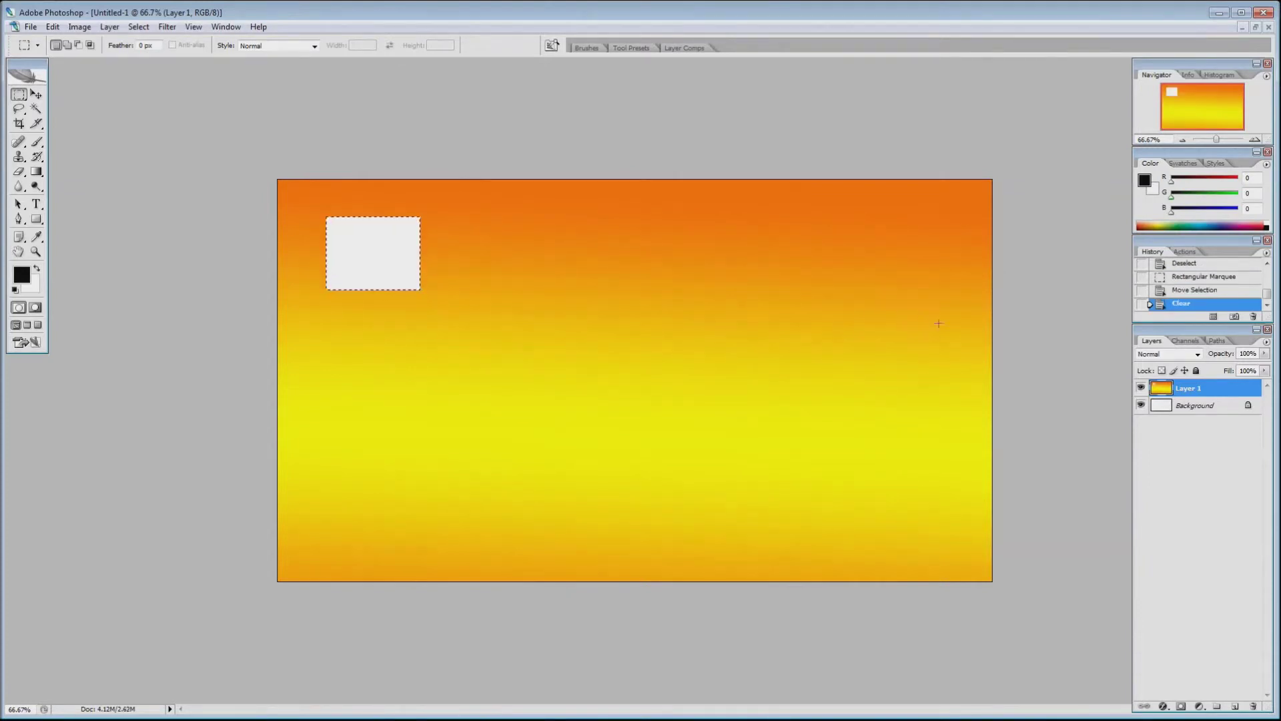
# Examine the layer stack by alternately selecting Background and Layer 1, finishing on Layer 1.
pyautogui.click(1195, 407)
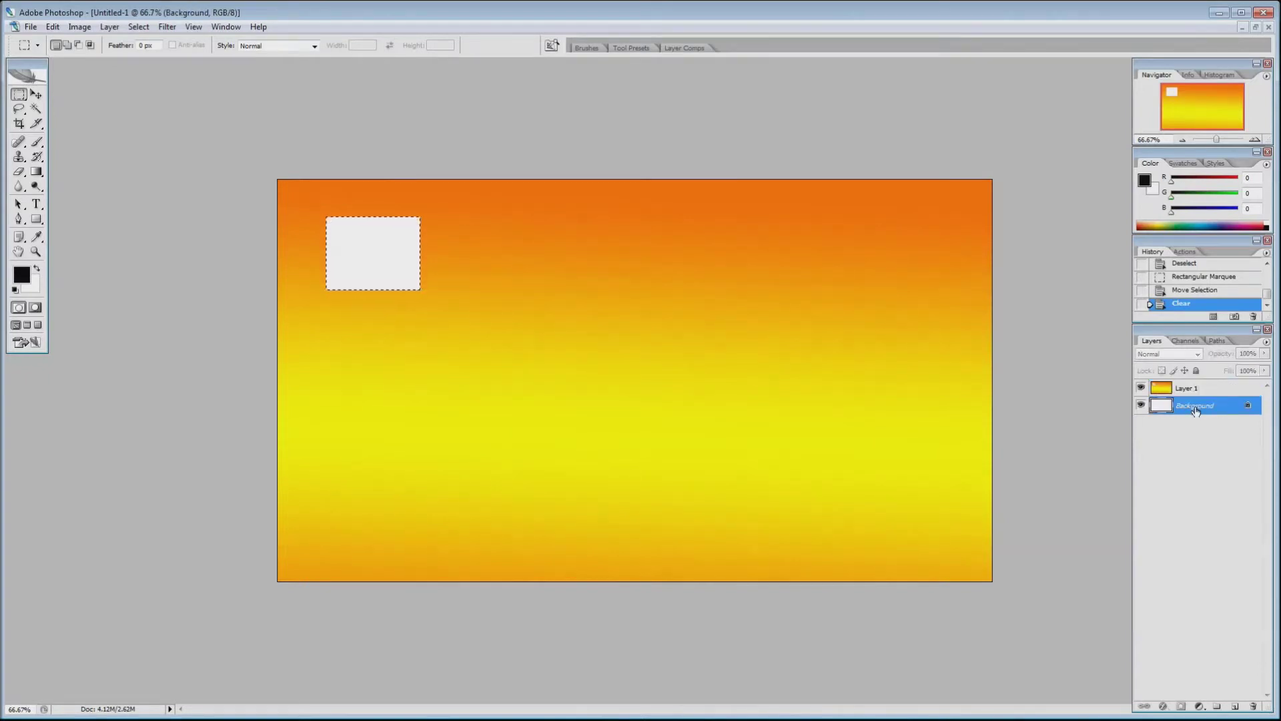
pyautogui.click(1174, 418)
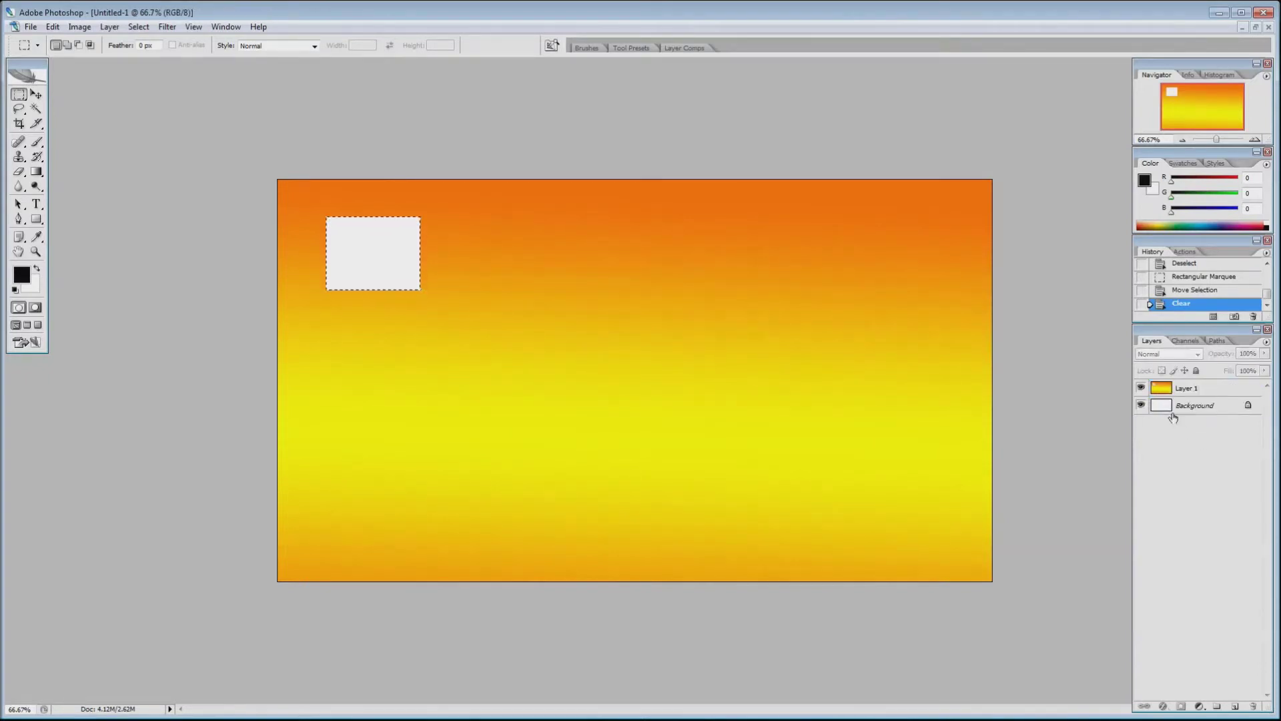
pyautogui.click(1176, 408)
pyautogui.click(1188, 393)
pyautogui.click(1190, 410)
pyautogui.click(1188, 393)
pyautogui.click(1190, 412)
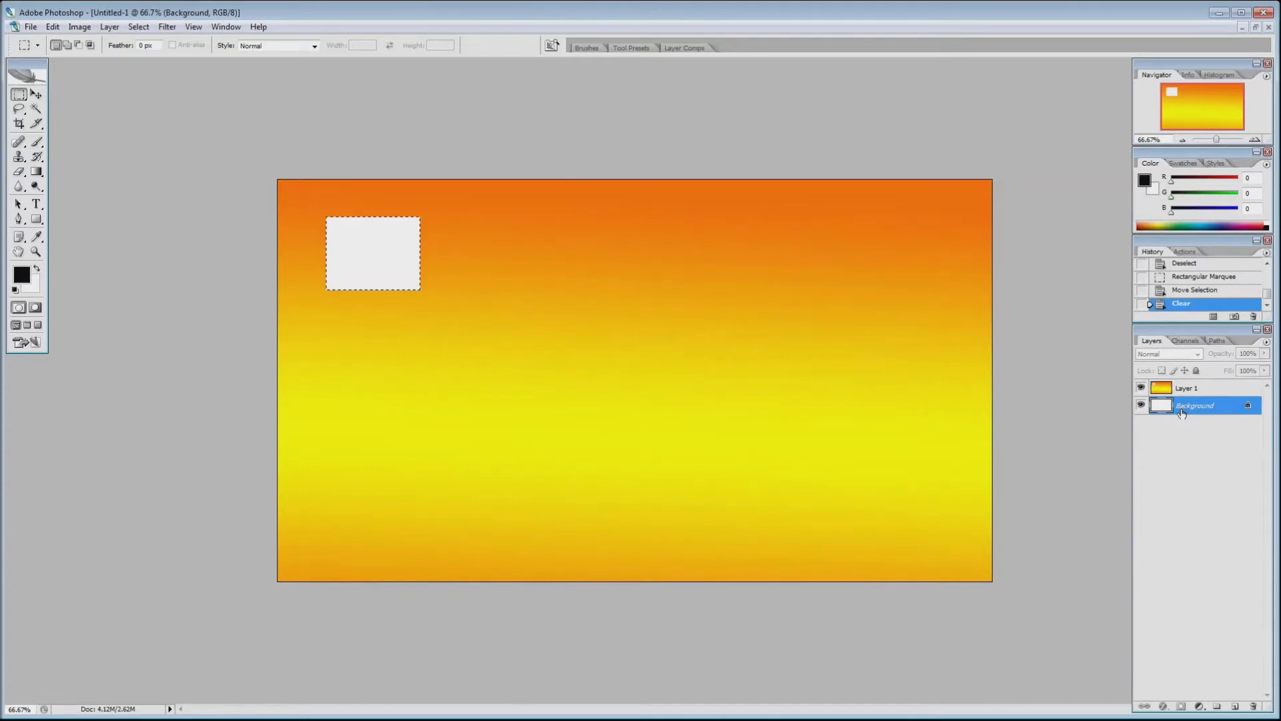
pyautogui.click(1189, 393)
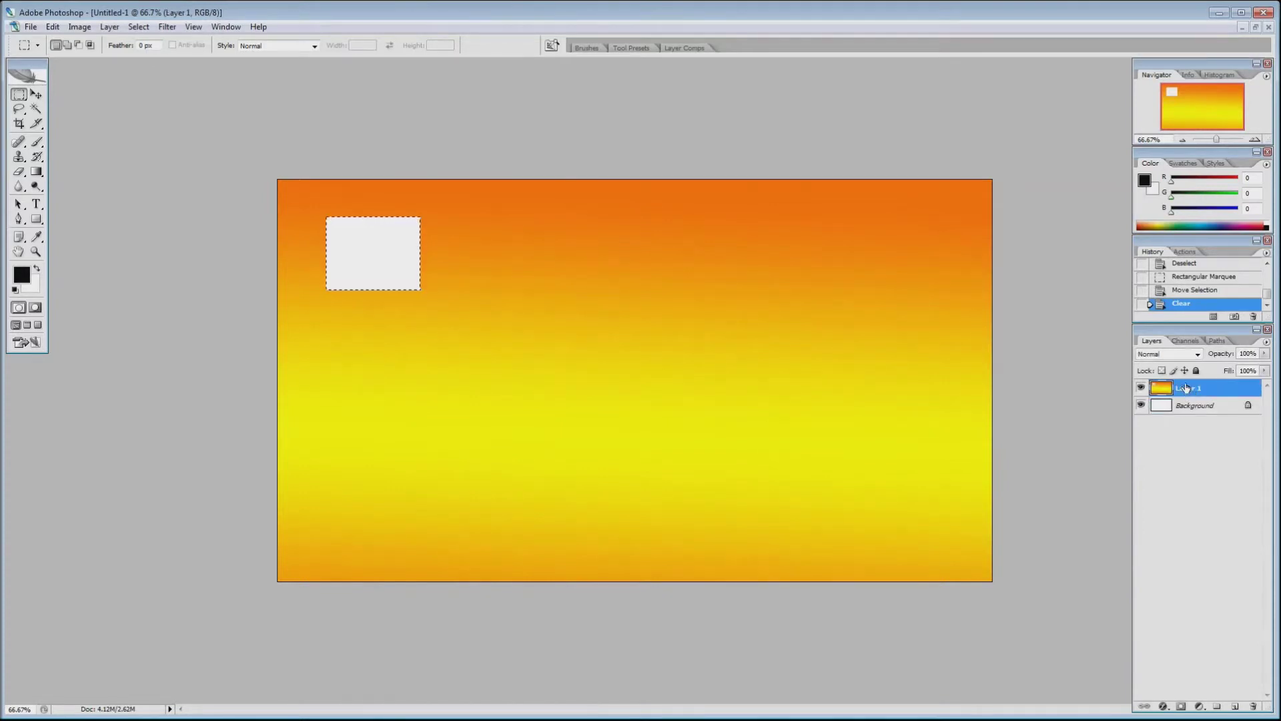
pyautogui.moveTo(1192, 404); pyautogui.dragTo(1199, 431)
pyautogui.click(1164, 412)
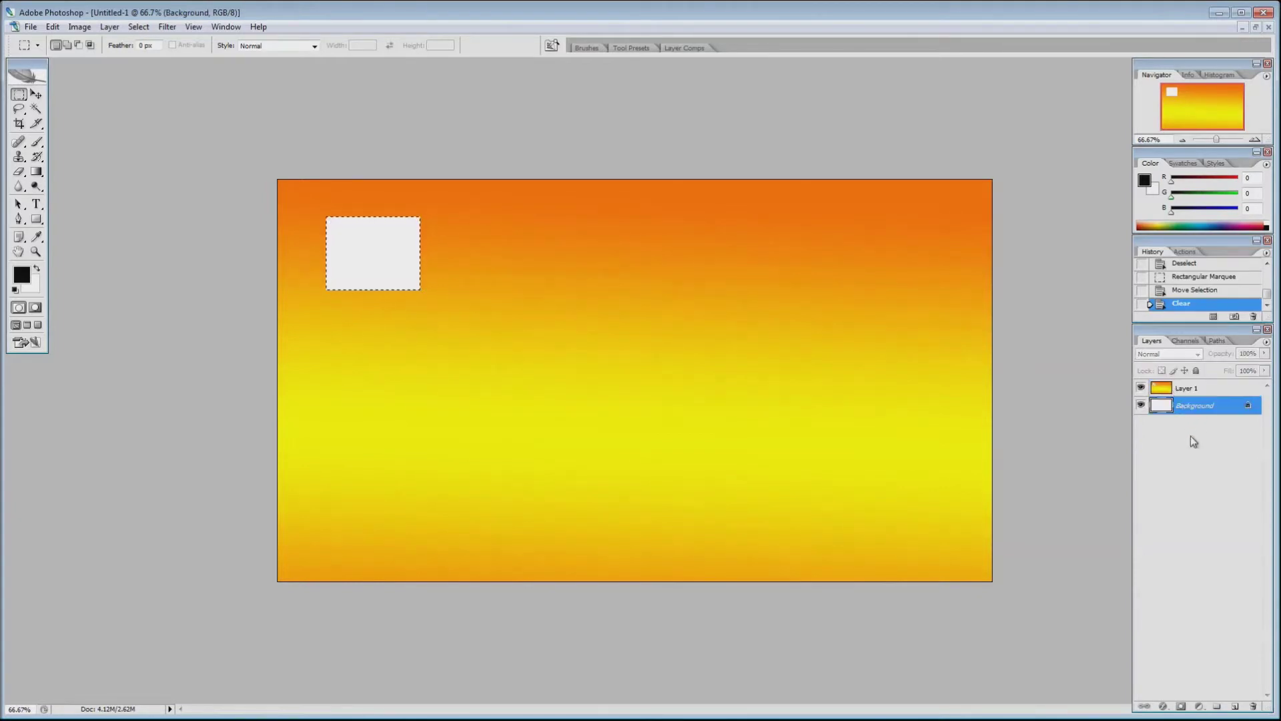
pyautogui.click(1178, 391)
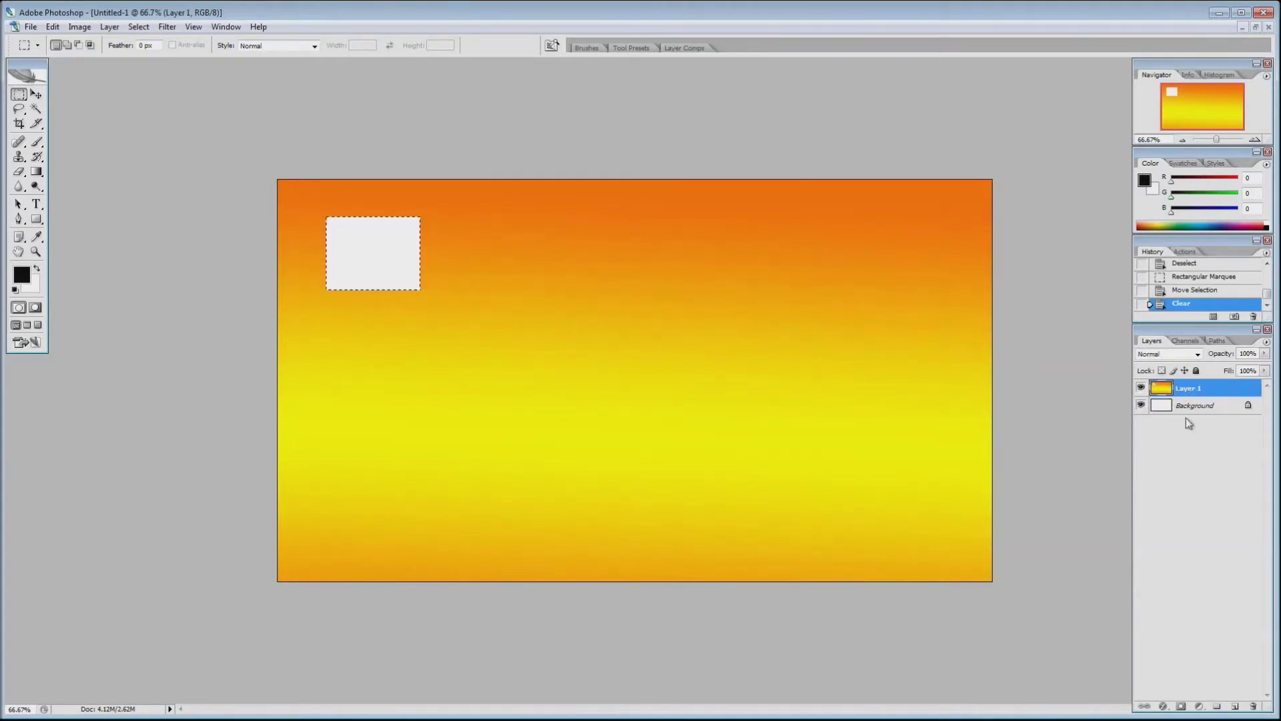
# Add a new layer, fill the rectangular selection with the orange-yellow gradient, and try reordering it relative to Layer 1.
pyautogui.click(1235, 706)
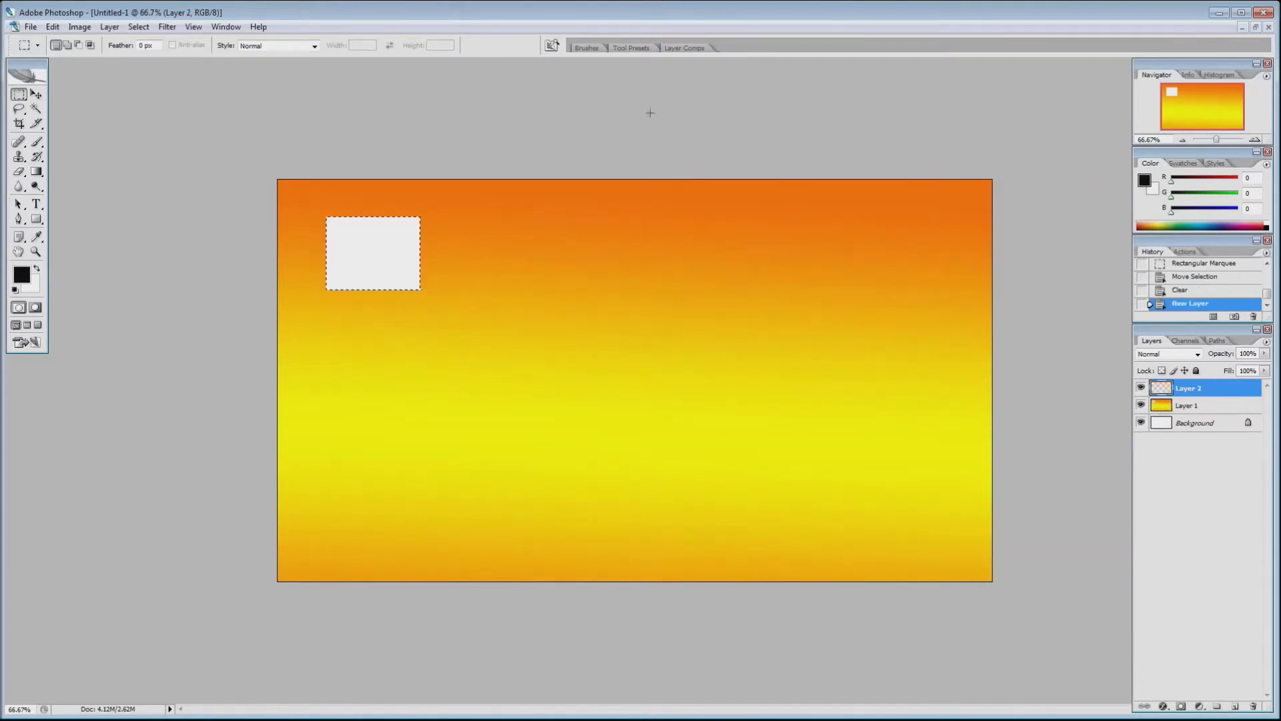
pyautogui.click(36, 171)
pyautogui.moveTo(581, 256); pyautogui.dragTo(660, 501)
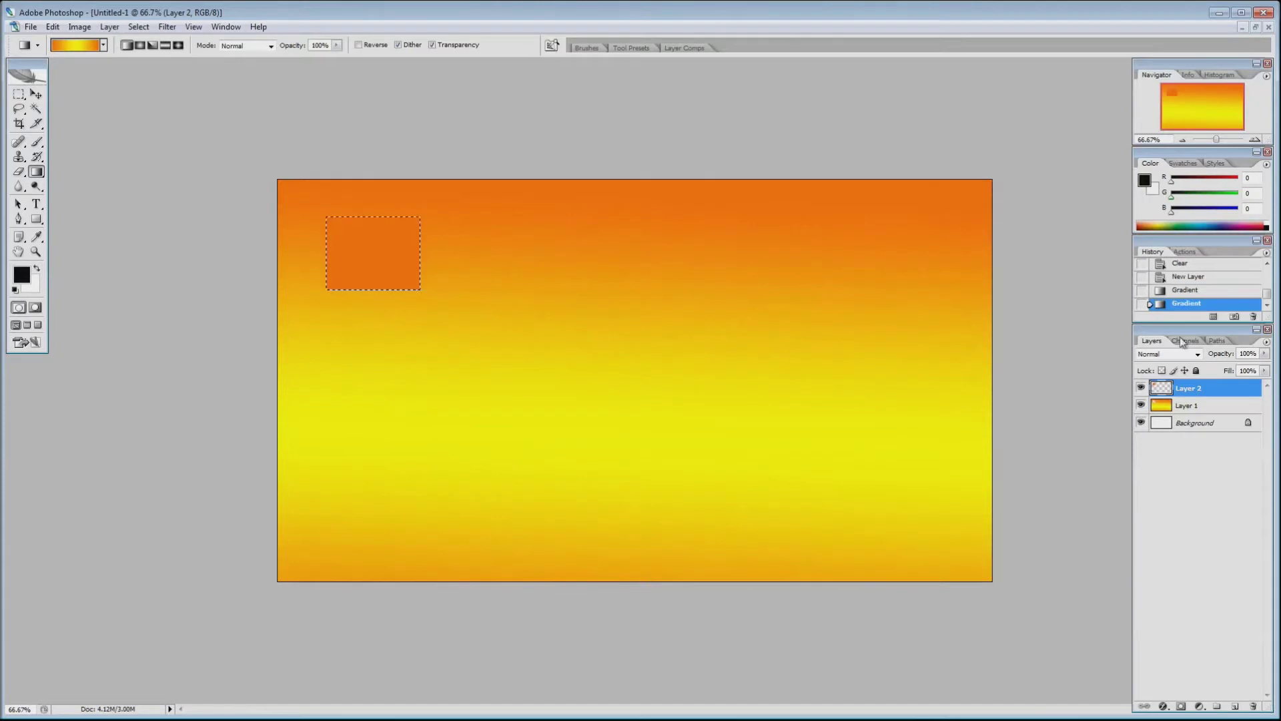
pyautogui.moveTo(1183, 411); pyautogui.dragTo(1184, 392)
pyautogui.click(1184, 392)
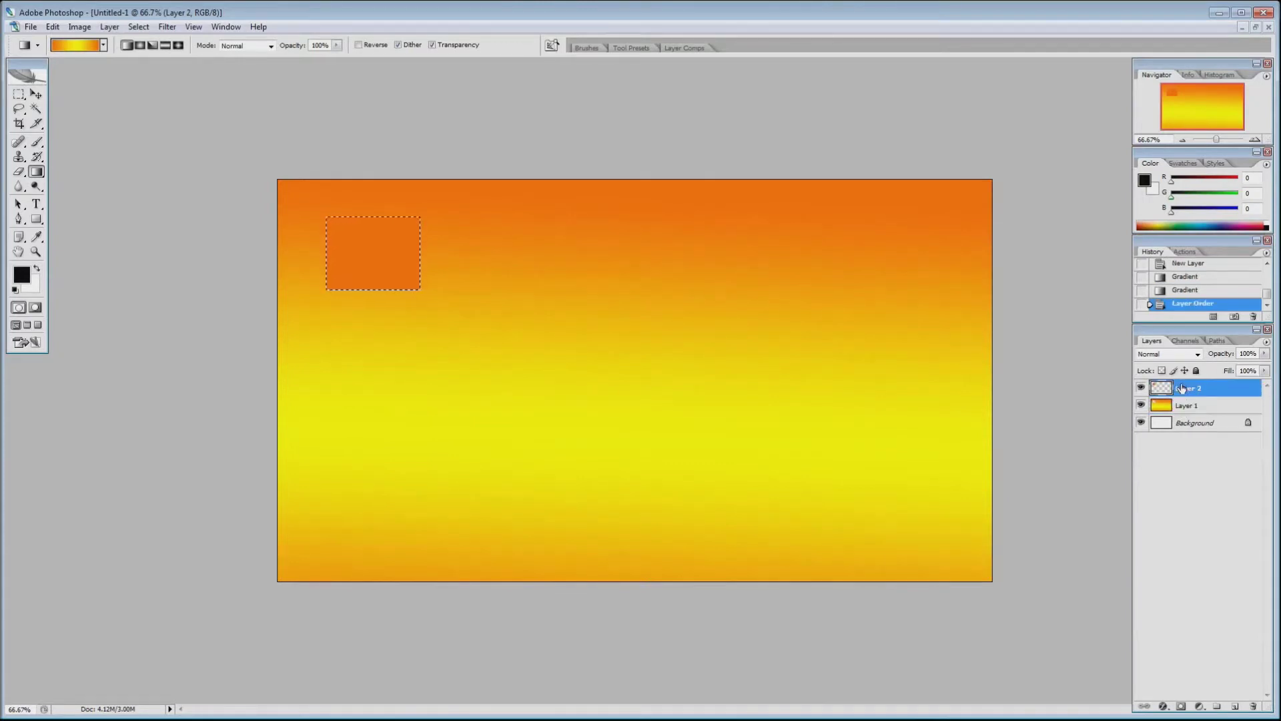
# Deselect the rectangle, fill all of Layer 2 with a near-vertical gradient, and place Layer 1 above it.
pyautogui.hotkey('ctrl', 'd')
pyautogui.moveTo(606, 194); pyautogui.dragTo(647, 545)
pyautogui.moveTo(1170, 412); pyautogui.dragTo(1177, 386)
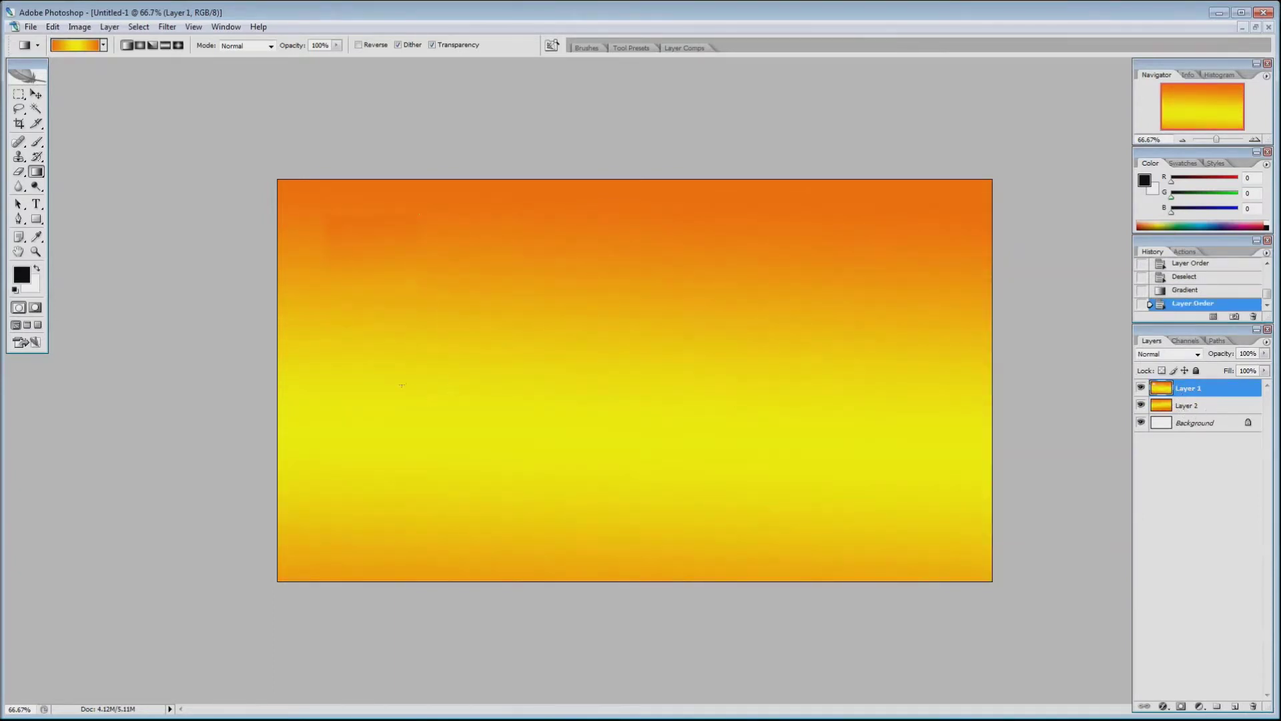
# Refill Layer 2 with a horizontal orange-yellow gradient and place it above Layer 1.
pyautogui.click(1176, 407)
pyautogui.moveTo(348, 394); pyautogui.dragTo(1204, 374)
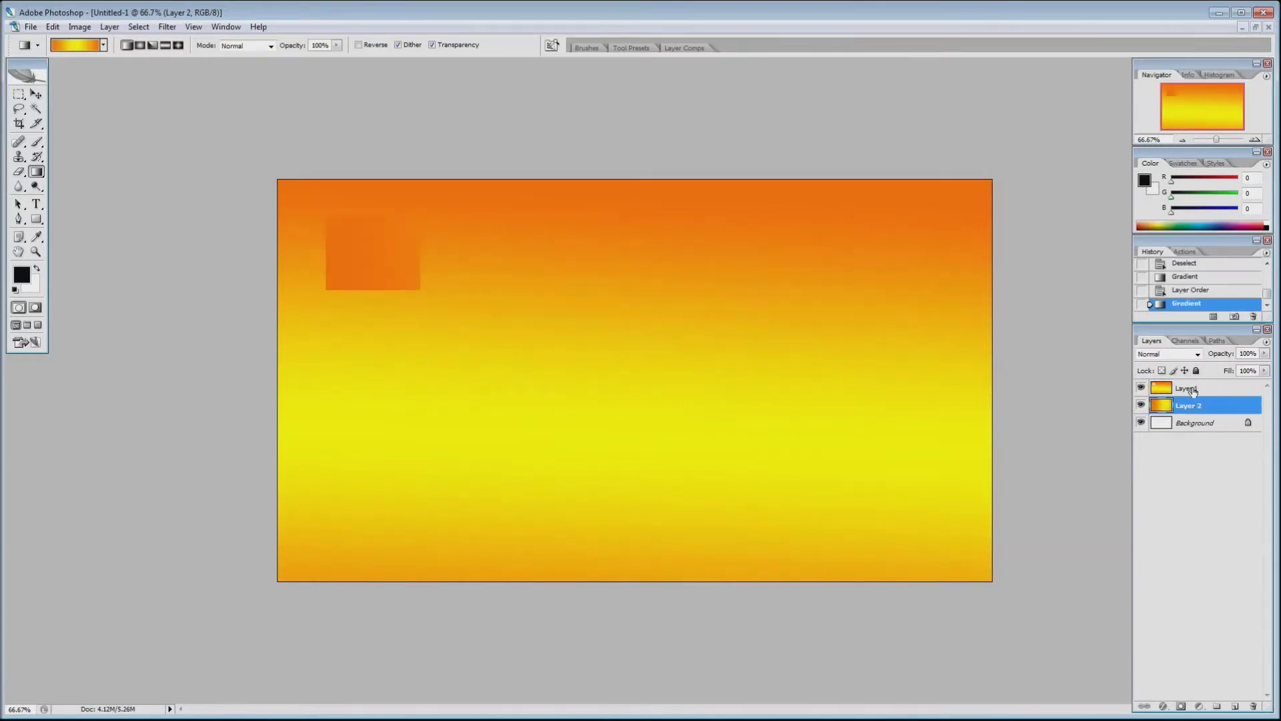
pyautogui.moveTo(1195, 406); pyautogui.dragTo(1193, 412)
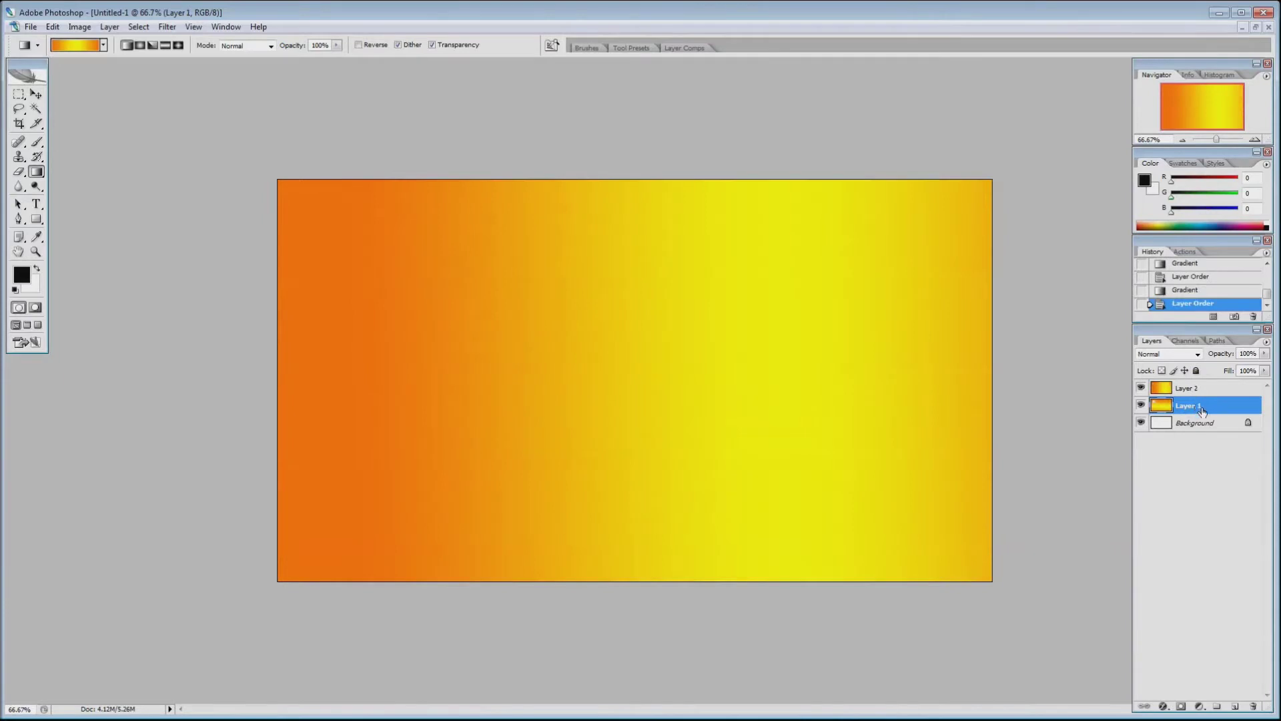
# Delete Layer 2 from the document.
pyautogui.click(1187, 388)
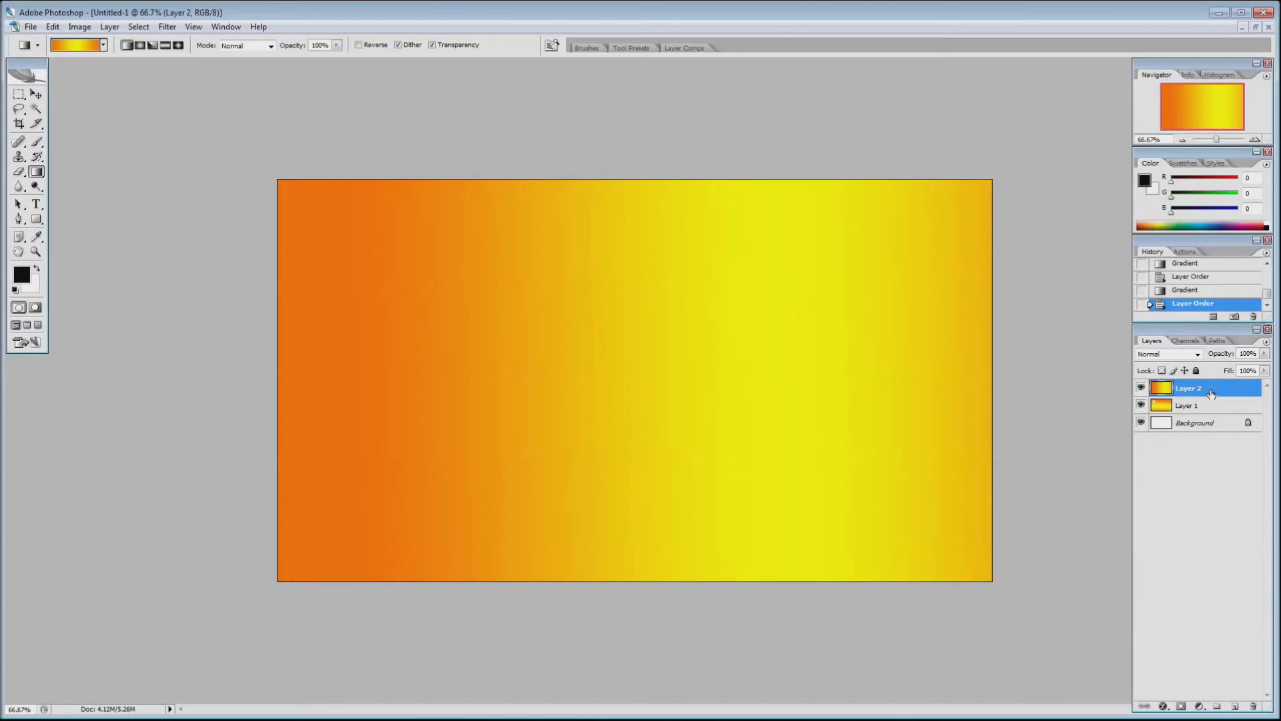
pyautogui.click(1254, 706)
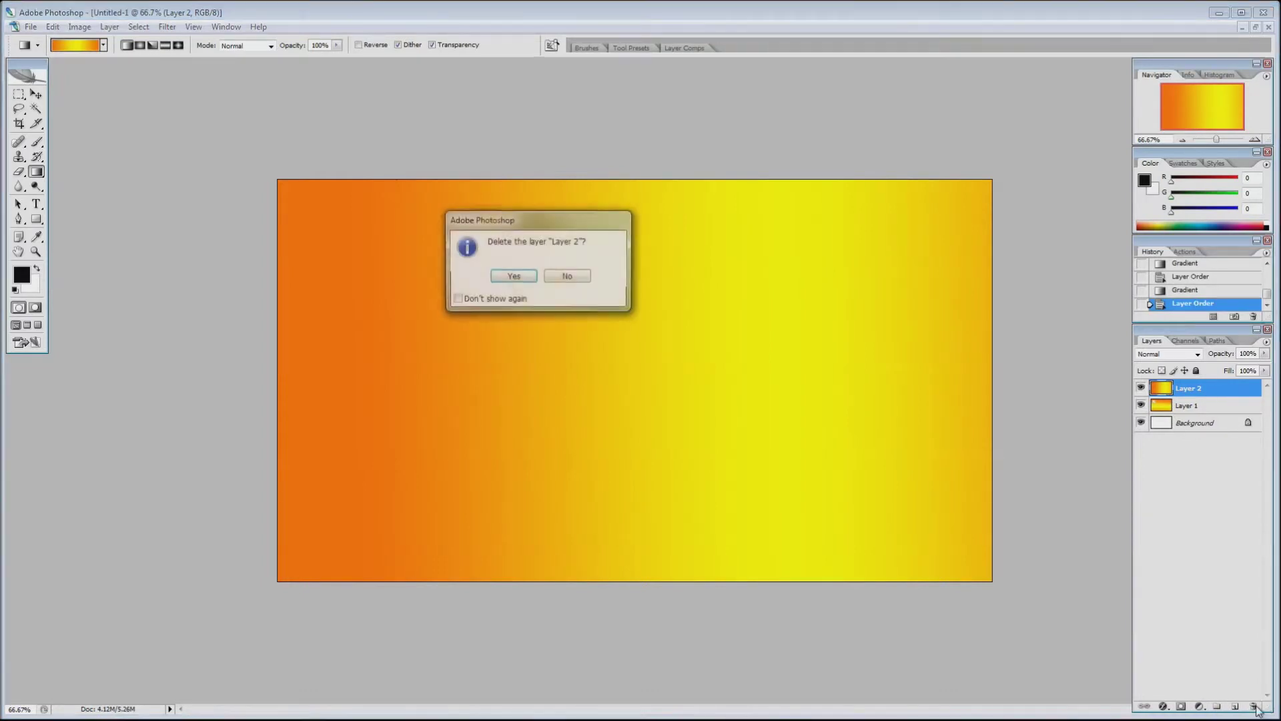
pyautogui.click(520, 278)
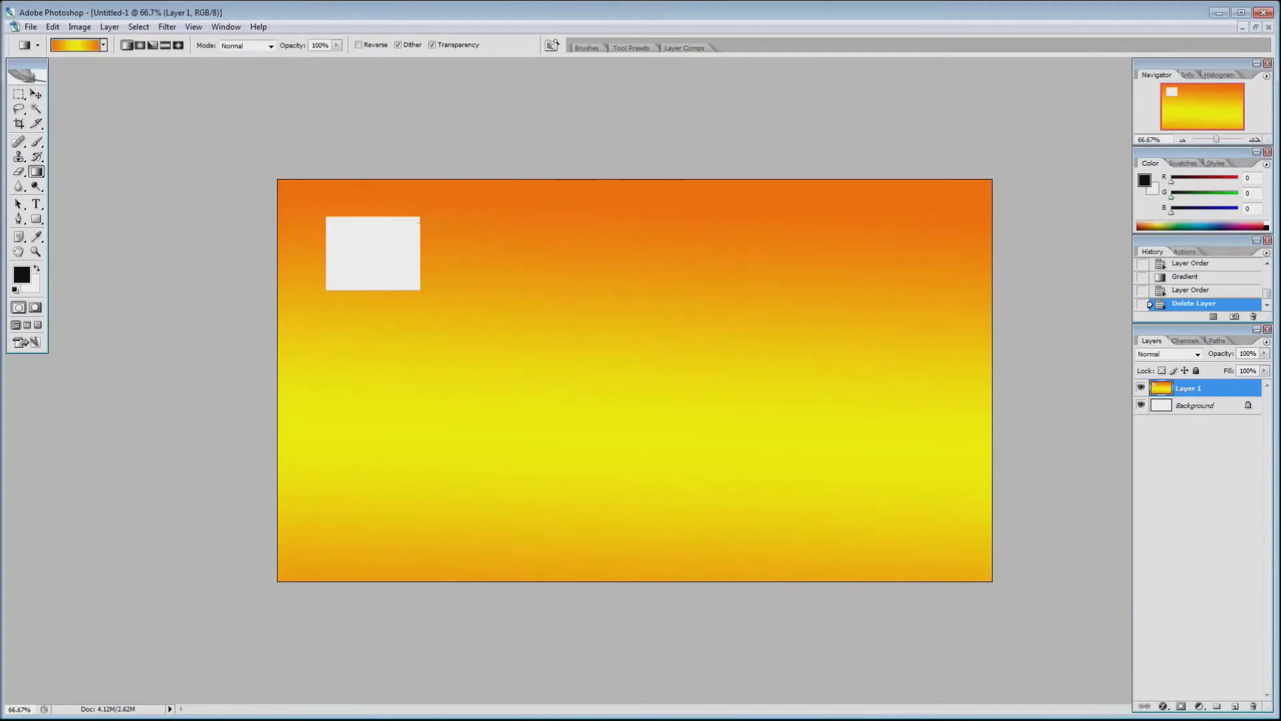
# Step back through the document history to the Clear state, before Layer 2 was added.
pyautogui.click(1201, 291)
pyautogui.click(1199, 278)
pyautogui.click(1199, 265)
pyautogui.scroll(1, 1201, 274)
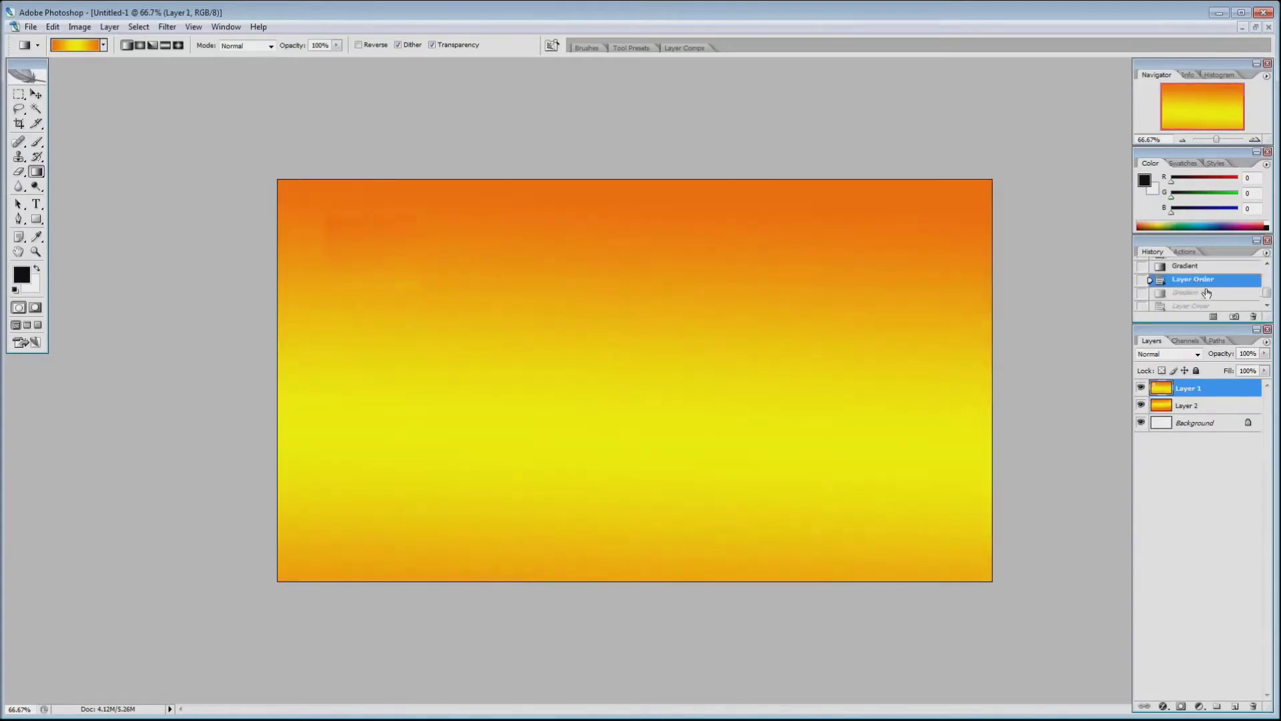
pyautogui.click(1203, 283)
pyautogui.click(1204, 270)
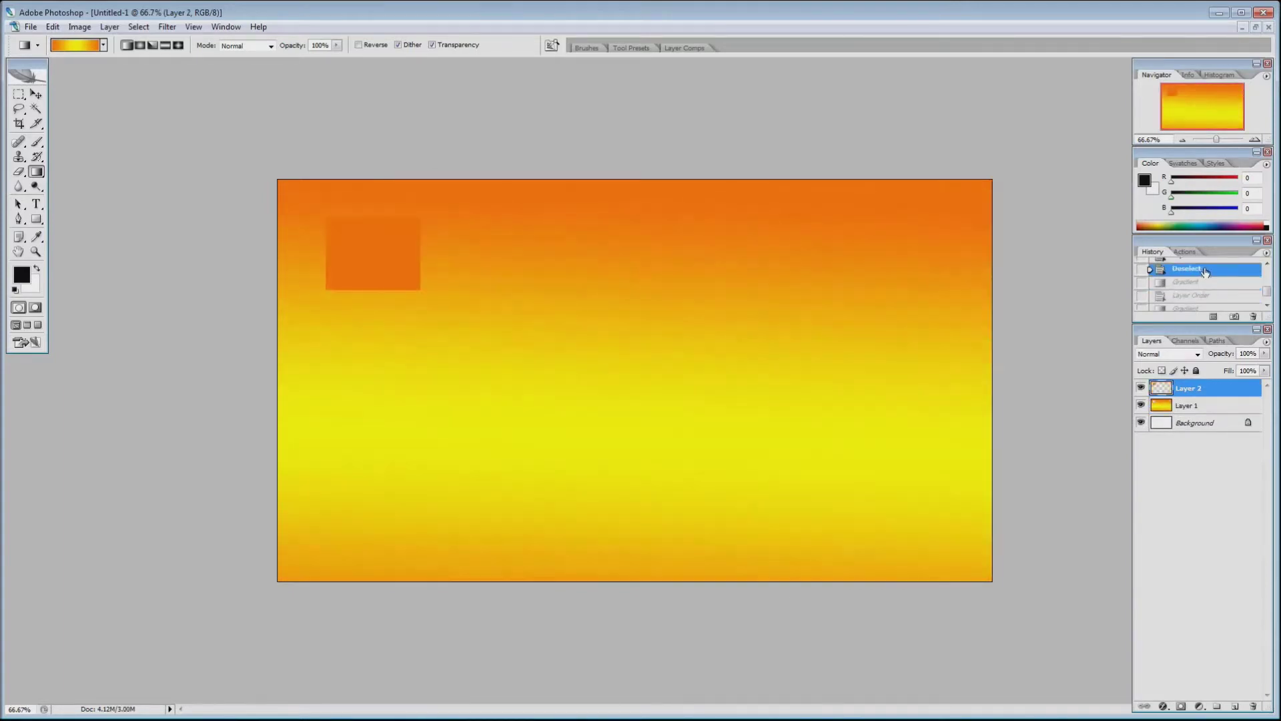
pyautogui.scroll(1, 1204, 274)
pyautogui.click(1205, 308)
pyautogui.click(1198, 266)
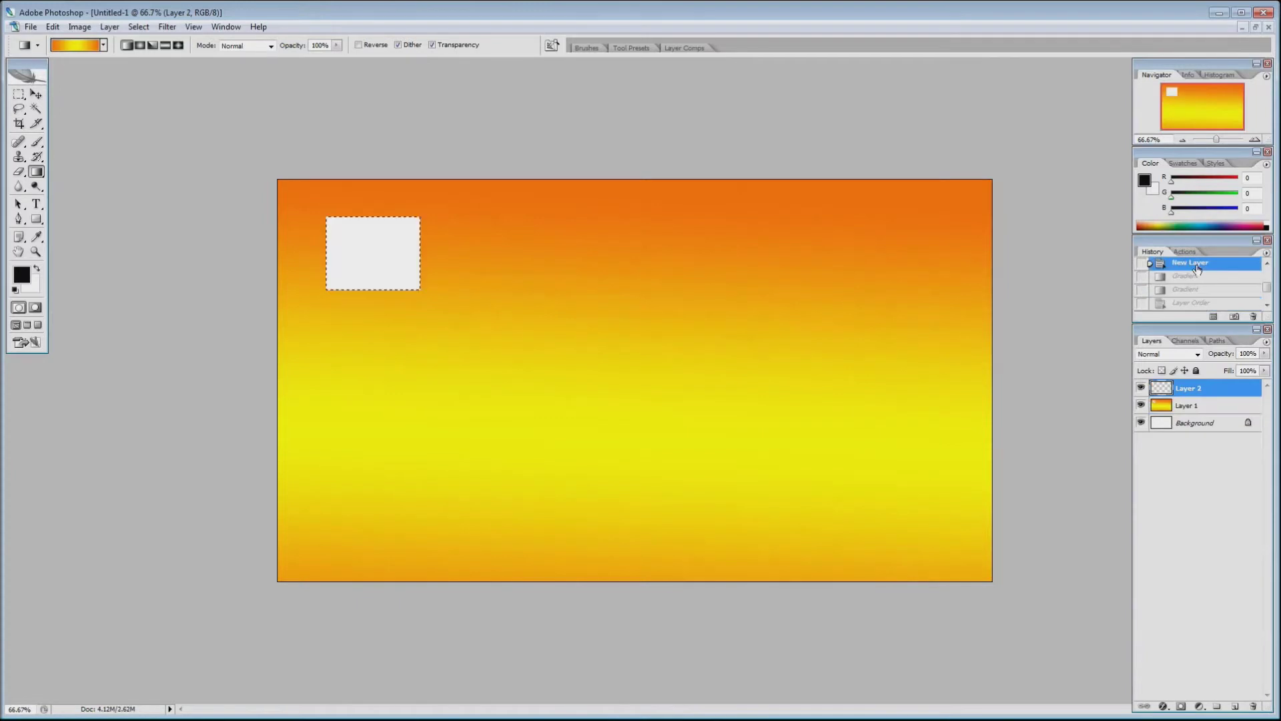
pyautogui.scroll(-2, 1198, 273)
pyautogui.click(1188, 298)
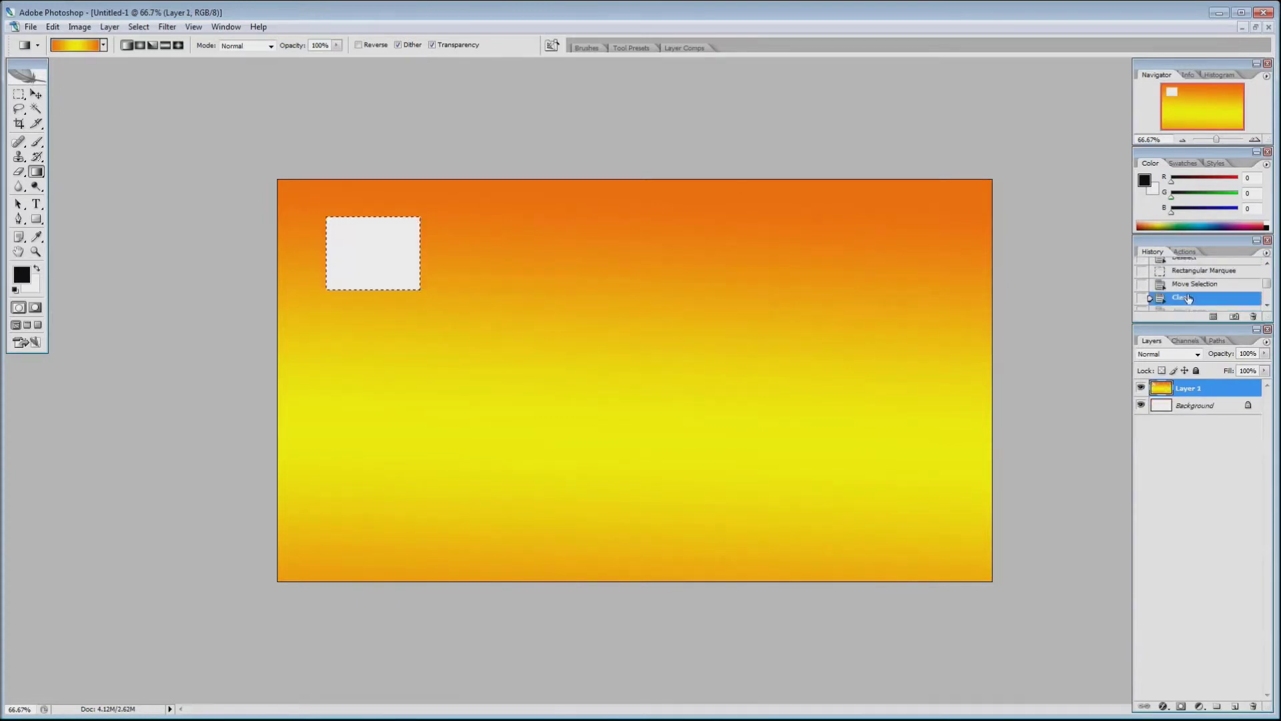
# Delete the Clear state from the history and revert to the preceding Deselect state.
pyautogui.click(1253, 316)
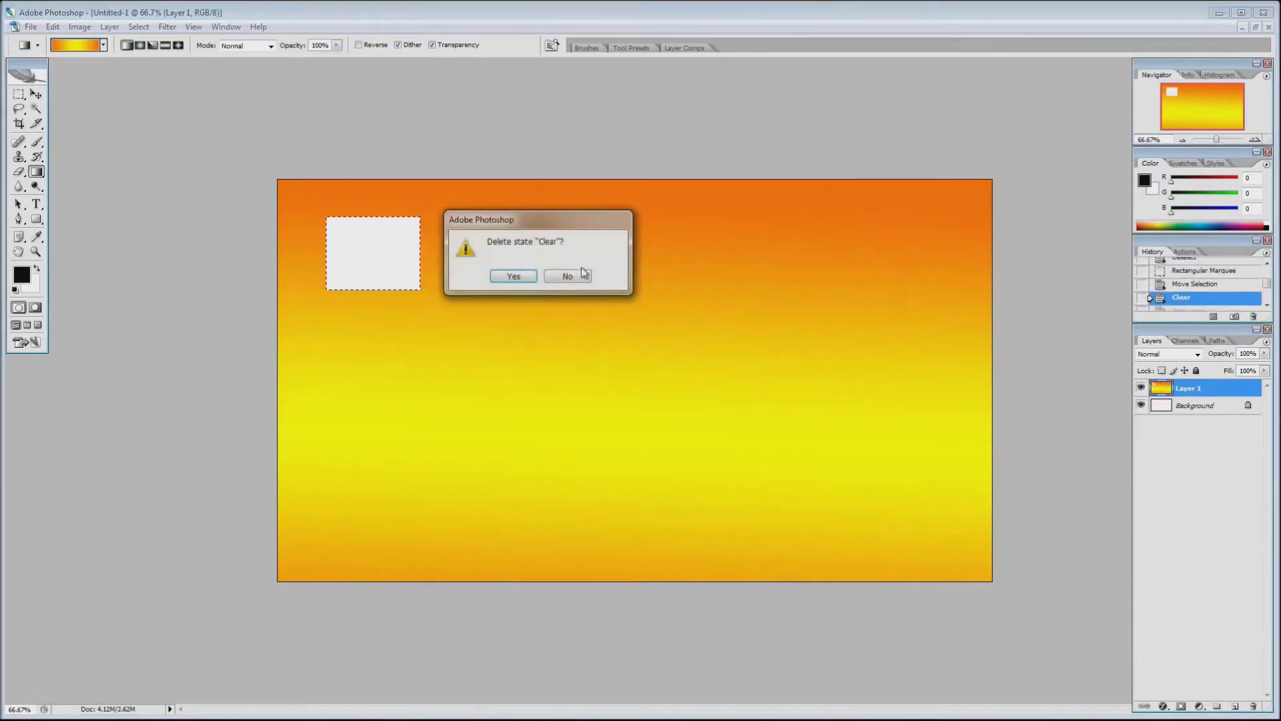
pyautogui.click(513, 275)
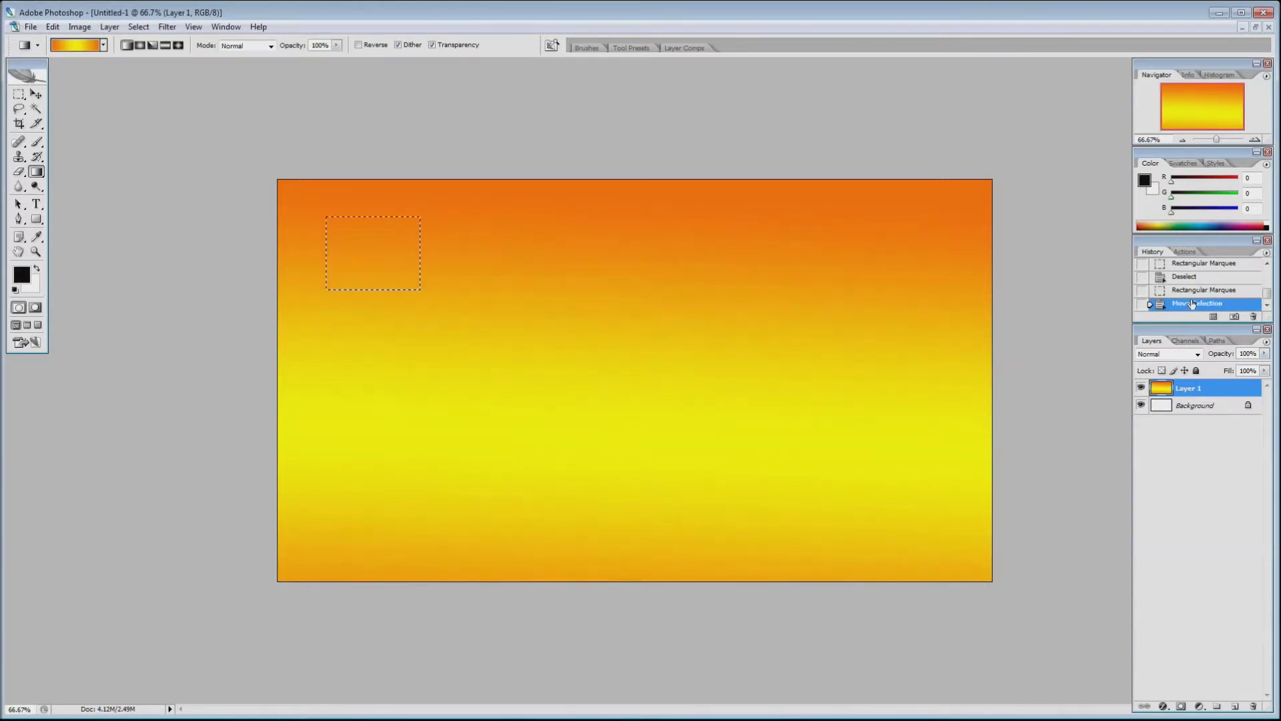
pyautogui.moveTo(1269, 302)
pyautogui.mouseDown()
pyautogui.moveTo(1274, 288)
pyautogui.moveTo(1272, 306)
pyautogui.mouseUp()
pyautogui.click(1185, 276)
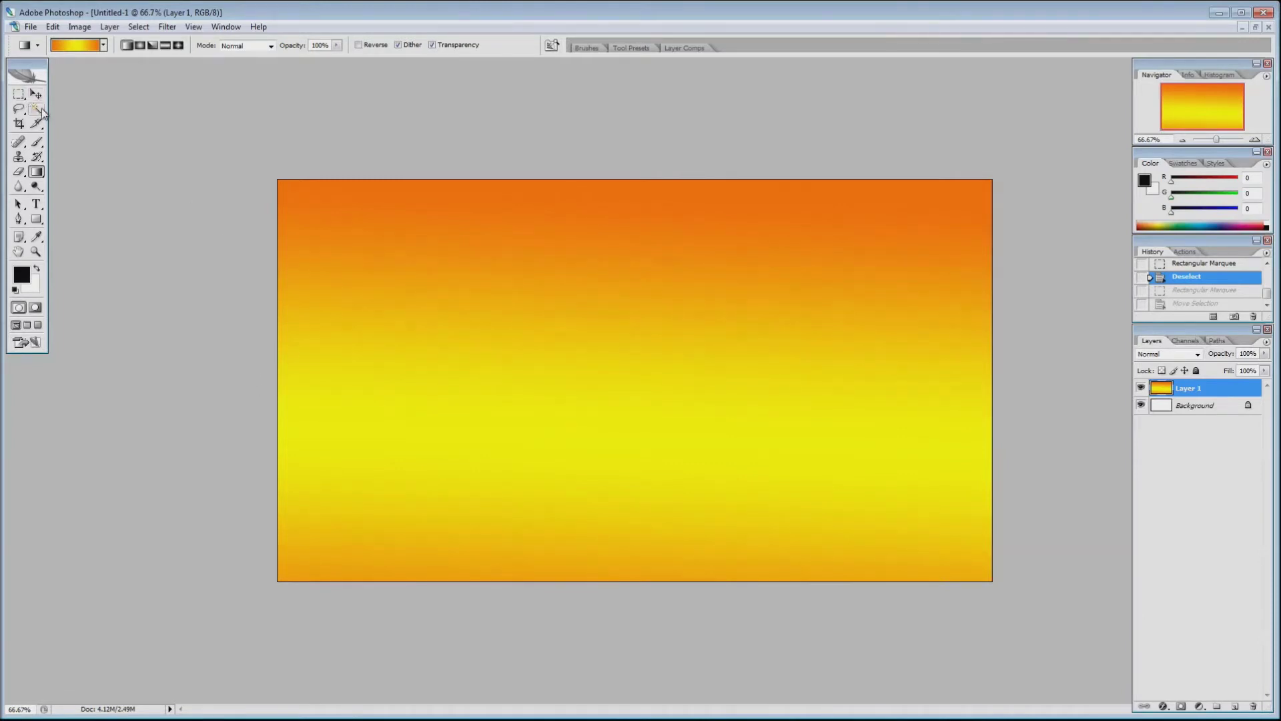
# Draw a tall, curvy freehand selection over the left part of the gradient with the Lasso tool.
pyautogui.click(21, 114)
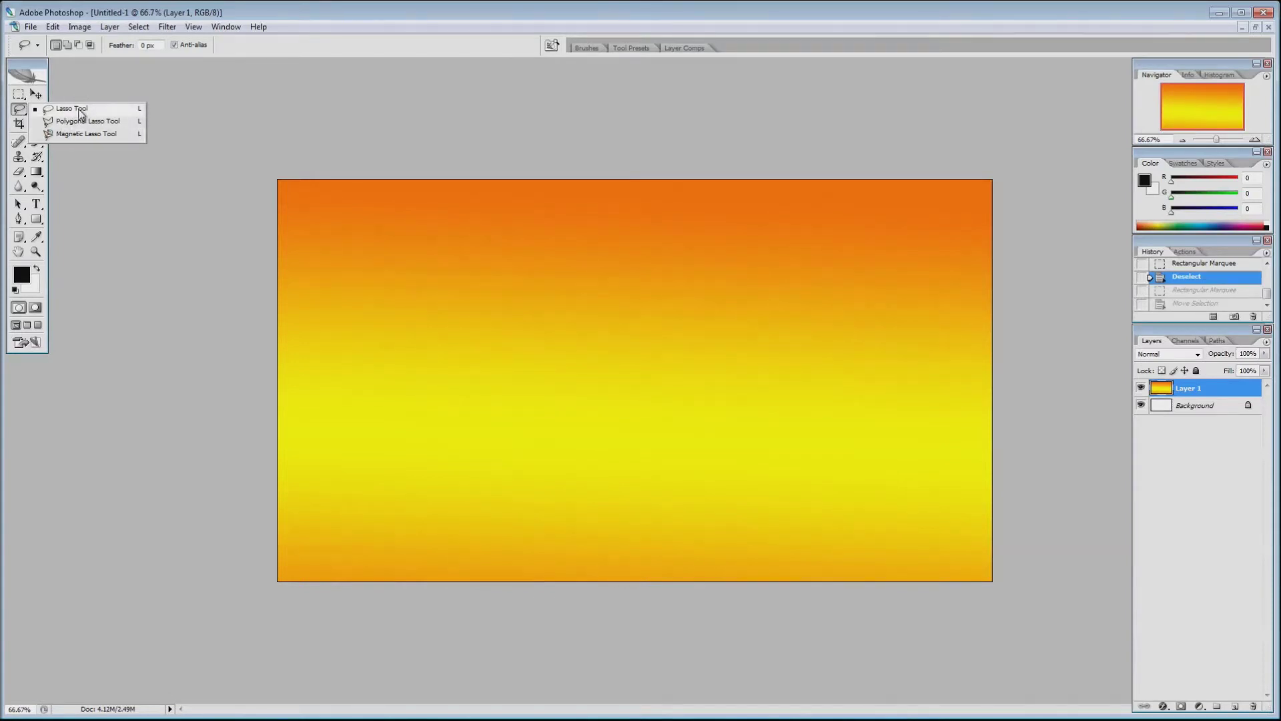
pyautogui.moveTo(421, 231)
pyautogui.mouseDown()
pyautogui.moveTo(375, 257)
pyautogui.moveTo(393, 332)
pyautogui.moveTo(385, 391)
pyautogui.mouseUp()
pyautogui.moveTo(481, 346)
pyautogui.mouseDown()
pyautogui.moveTo(479, 219)
pyautogui.moveTo(420, 216)
pyautogui.moveTo(414, 228)
pyautogui.moveTo(460, 285)
pyautogui.moveTo(554, 278)
pyautogui.moveTo(525, 268)
pyautogui.moveTo(437, 277)
pyautogui.moveTo(531, 292)
pyautogui.moveTo(501, 284)
pyautogui.mouseUp()
pyautogui.hotkey('ctrl', 'z')
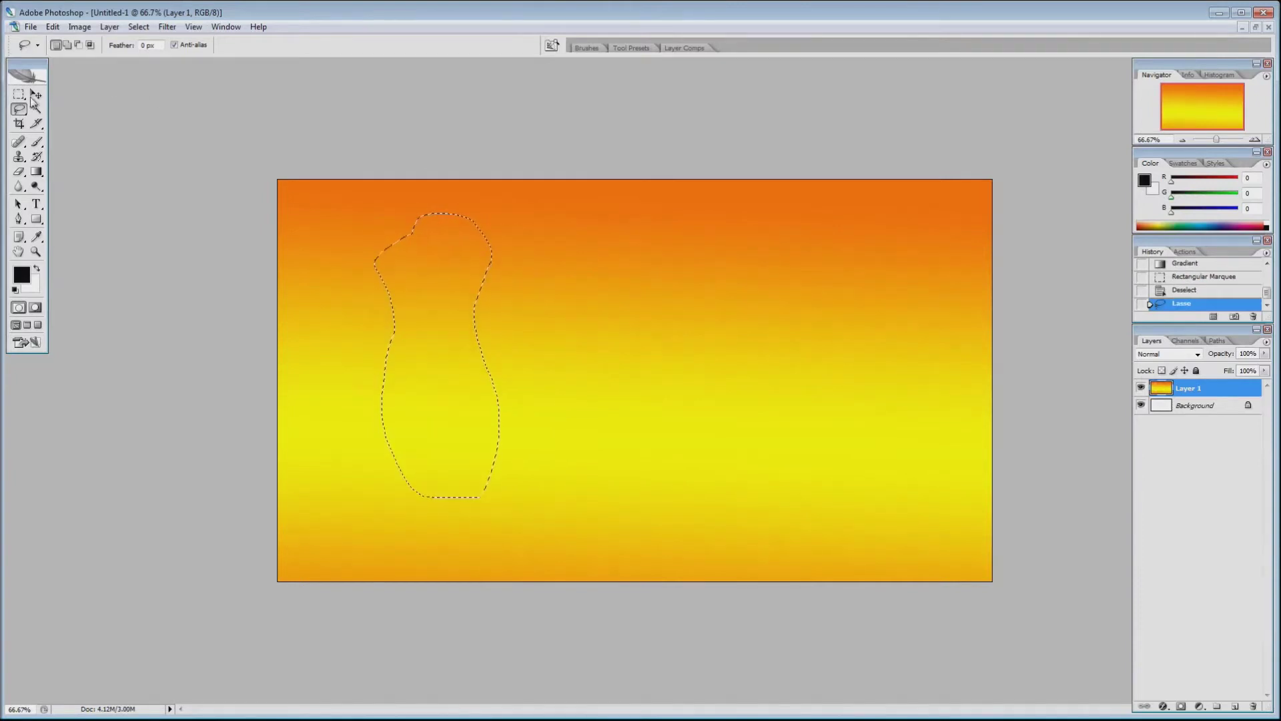
# Outline a panel just inside the canvas edges with the Polygonal Lasso, with notches and angled corners, and clear it from Layer 1.
pyautogui.click(19, 110)
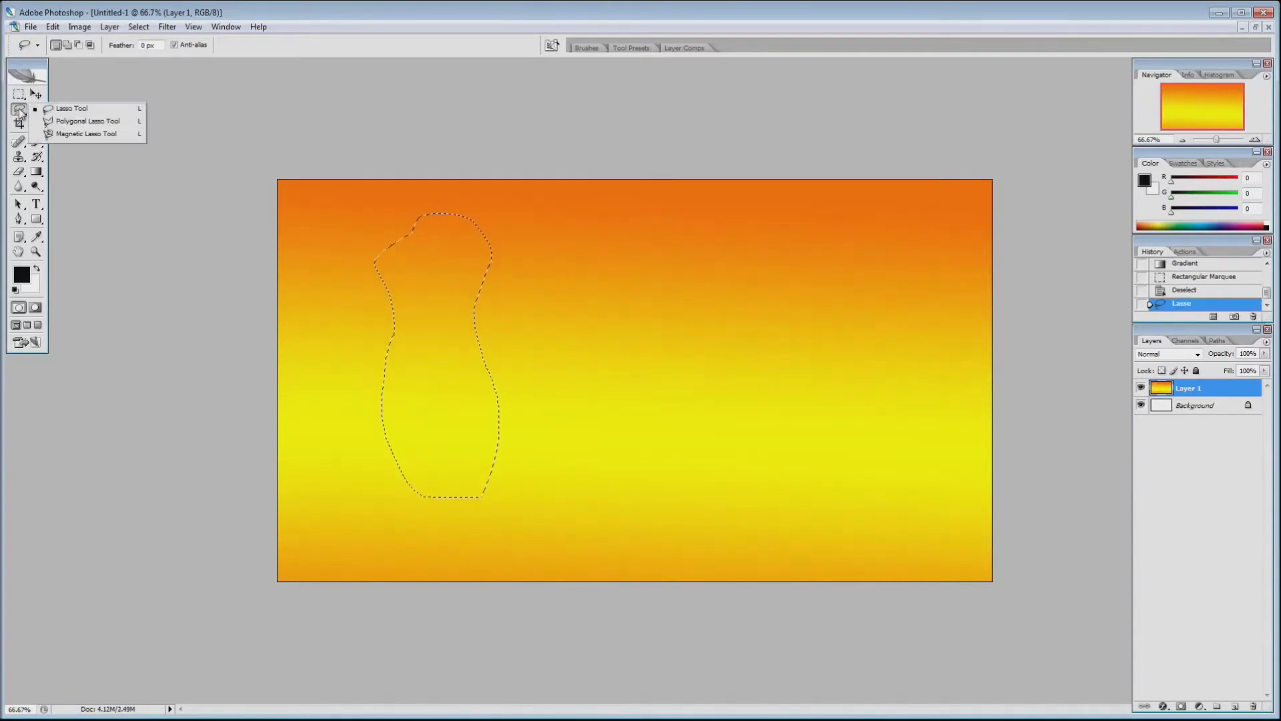
pyautogui.click(100, 121)
pyautogui.click(304, 206)
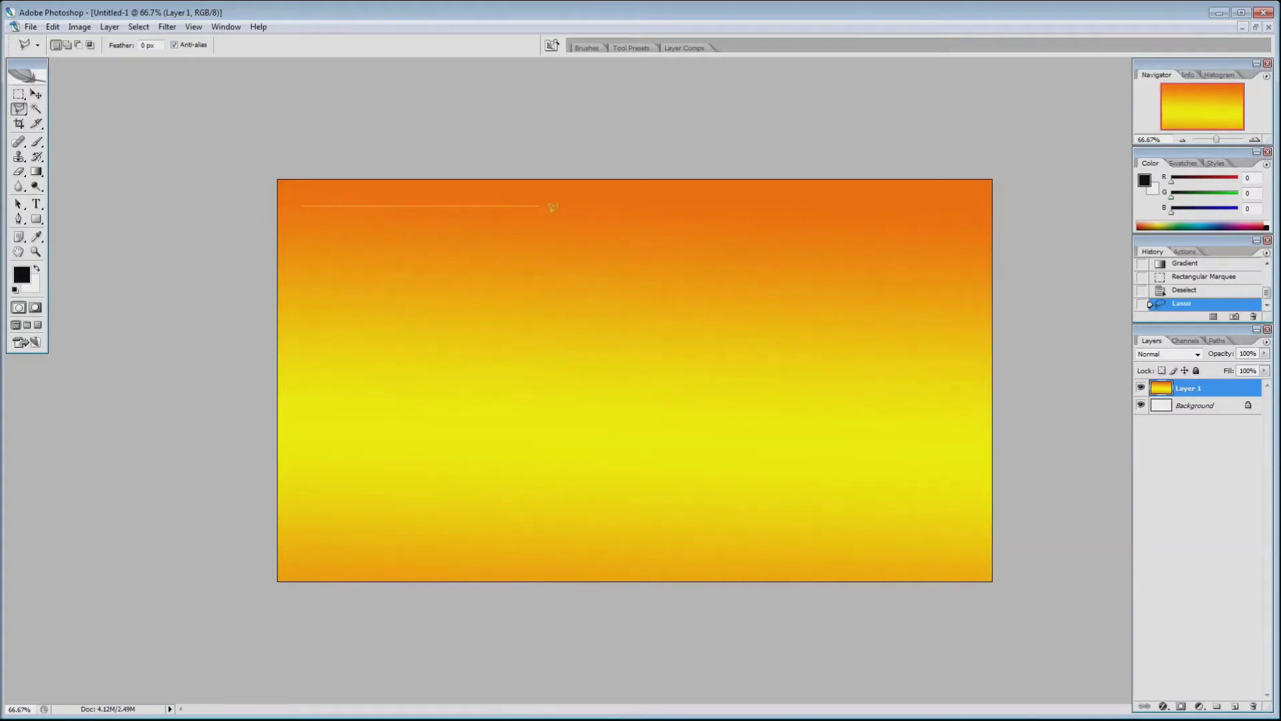
pyautogui.click(555, 224)
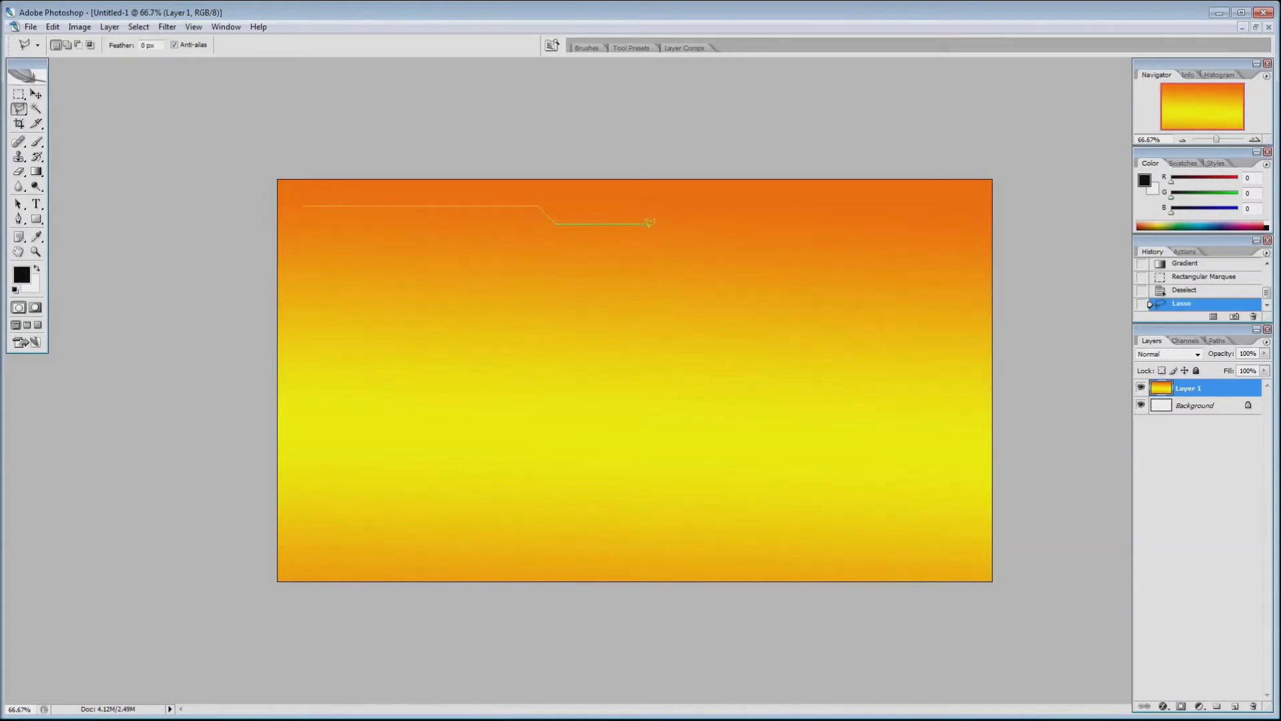
pyautogui.click(701, 208)
pyautogui.click(961, 241)
pyautogui.click(960, 542)
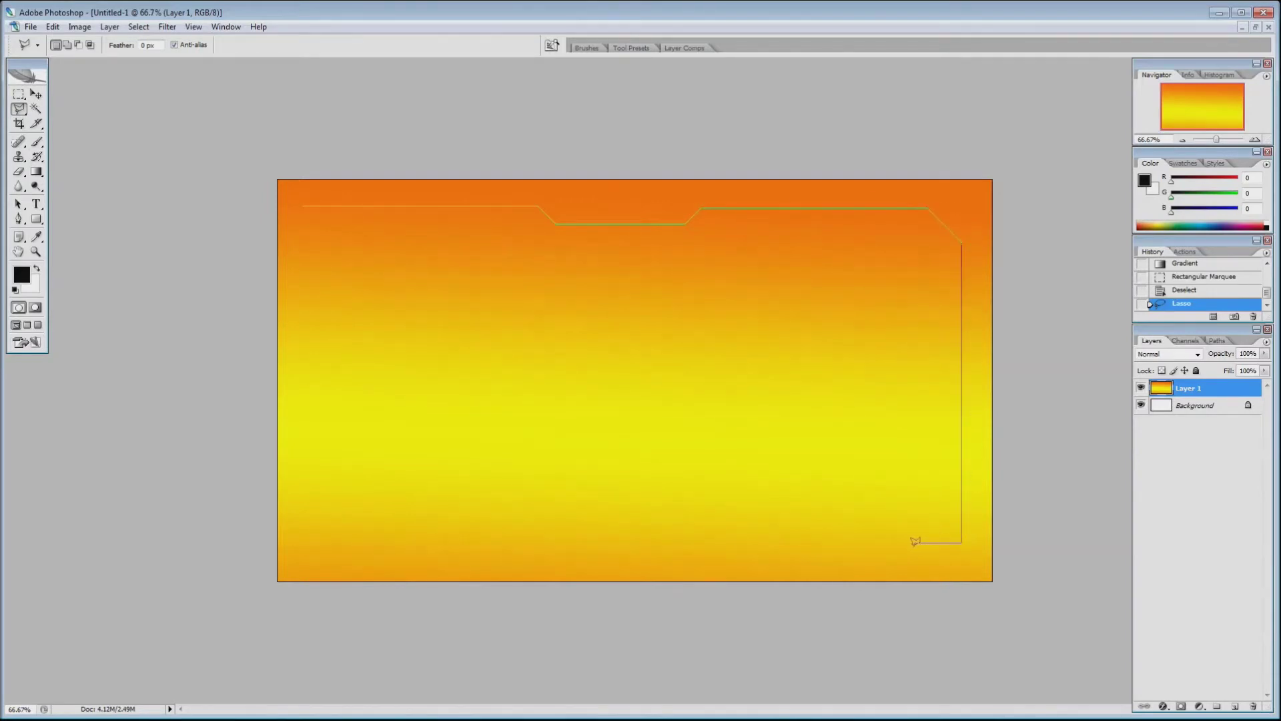
pyautogui.click(913, 562)
pyautogui.click(488, 562)
pyautogui.click(463, 537)
pyautogui.click(362, 537)
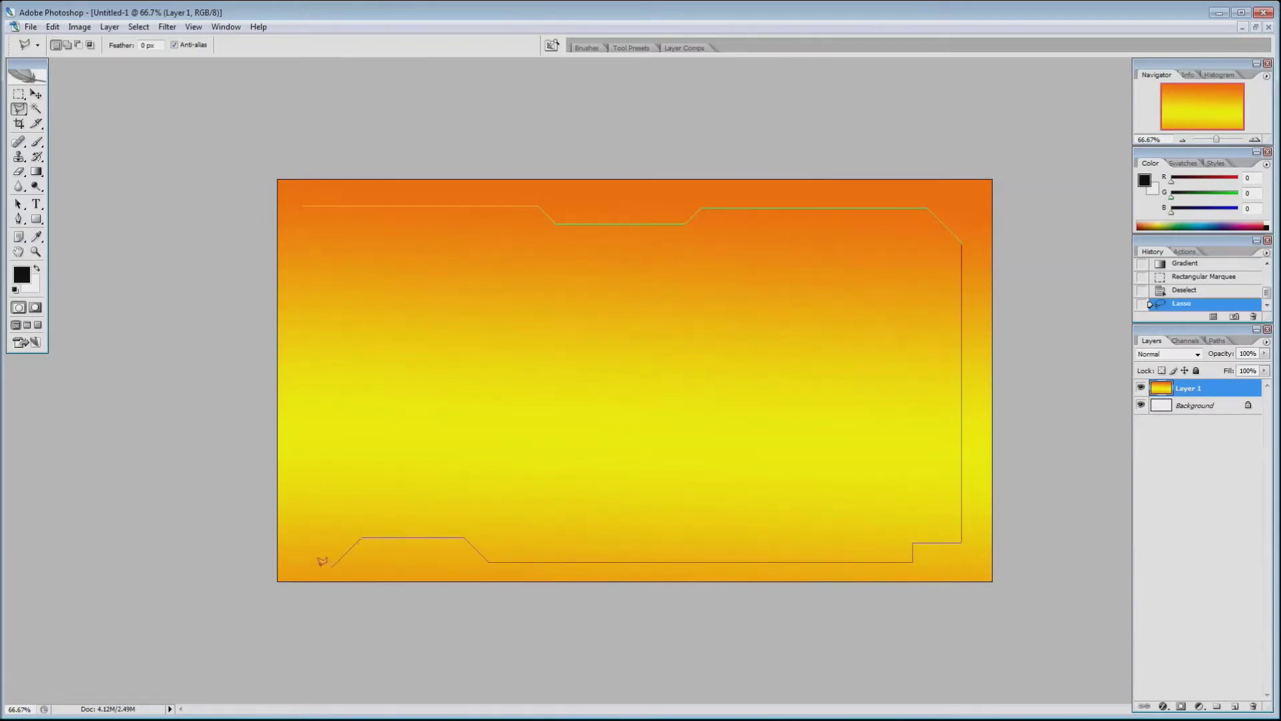
pyautogui.click(302, 559)
pyautogui.click(303, 216)
pyautogui.click(311, 204)
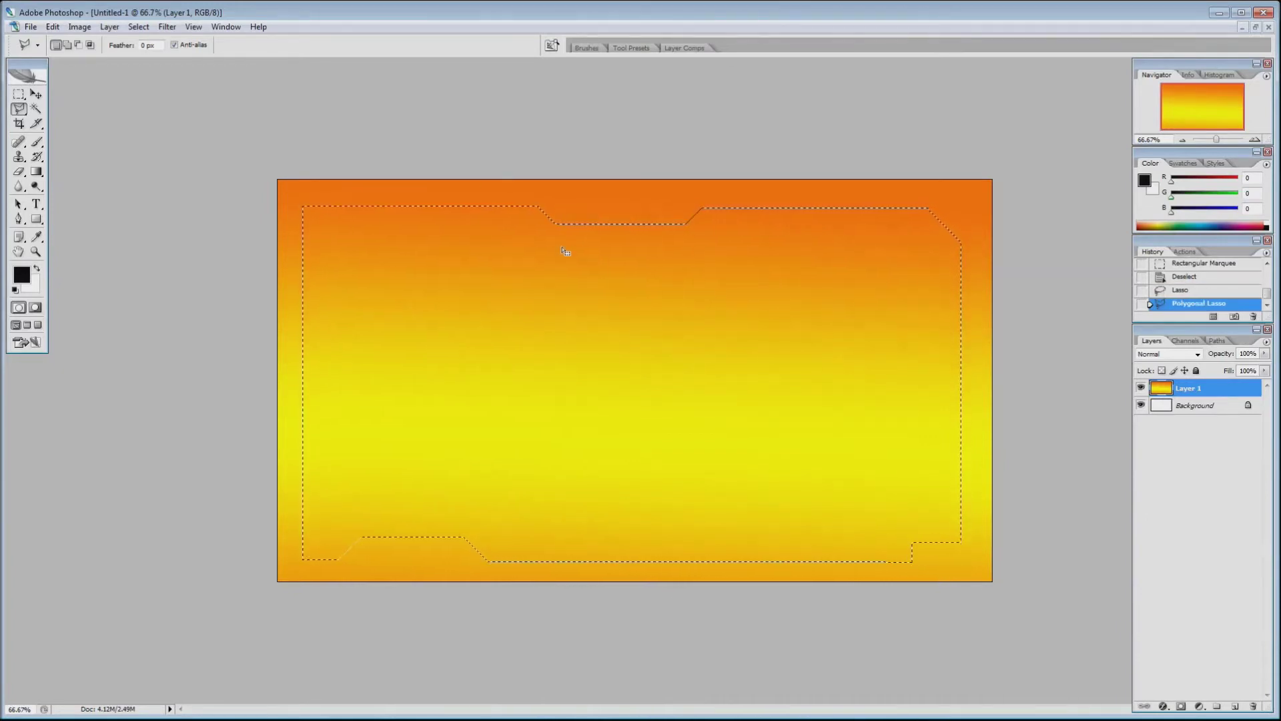
pyautogui.press('Delete')
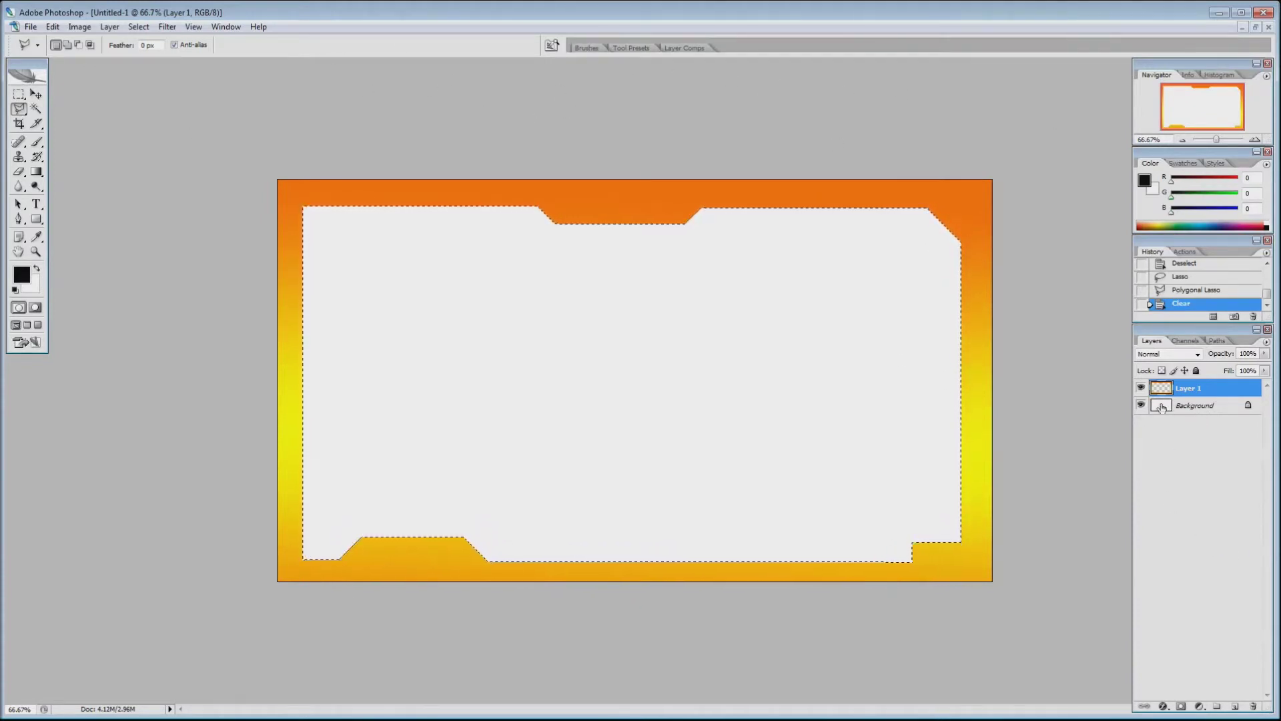
# Toggle the Background layer's visibility and try a drop shadow on Layer 1 through its layer style.
pyautogui.click(1141, 405)
pyautogui.click(1141, 405)
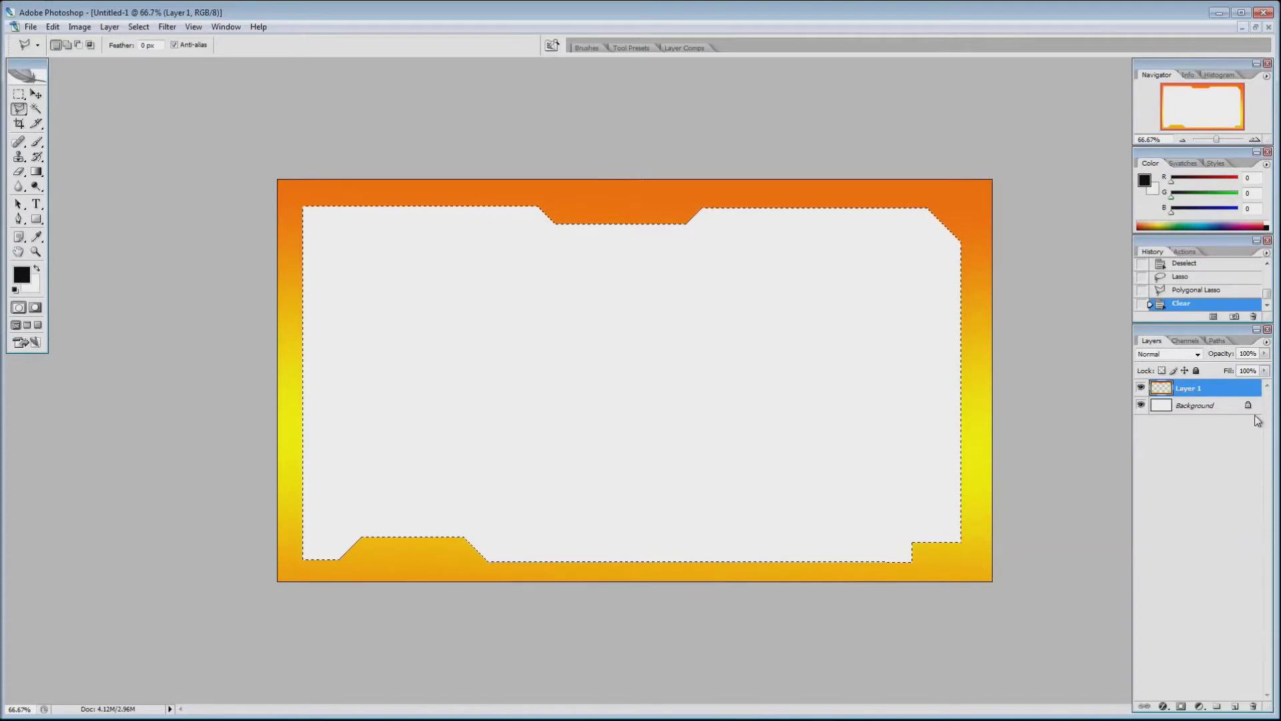
pyautogui.doubleClick(1205, 391)
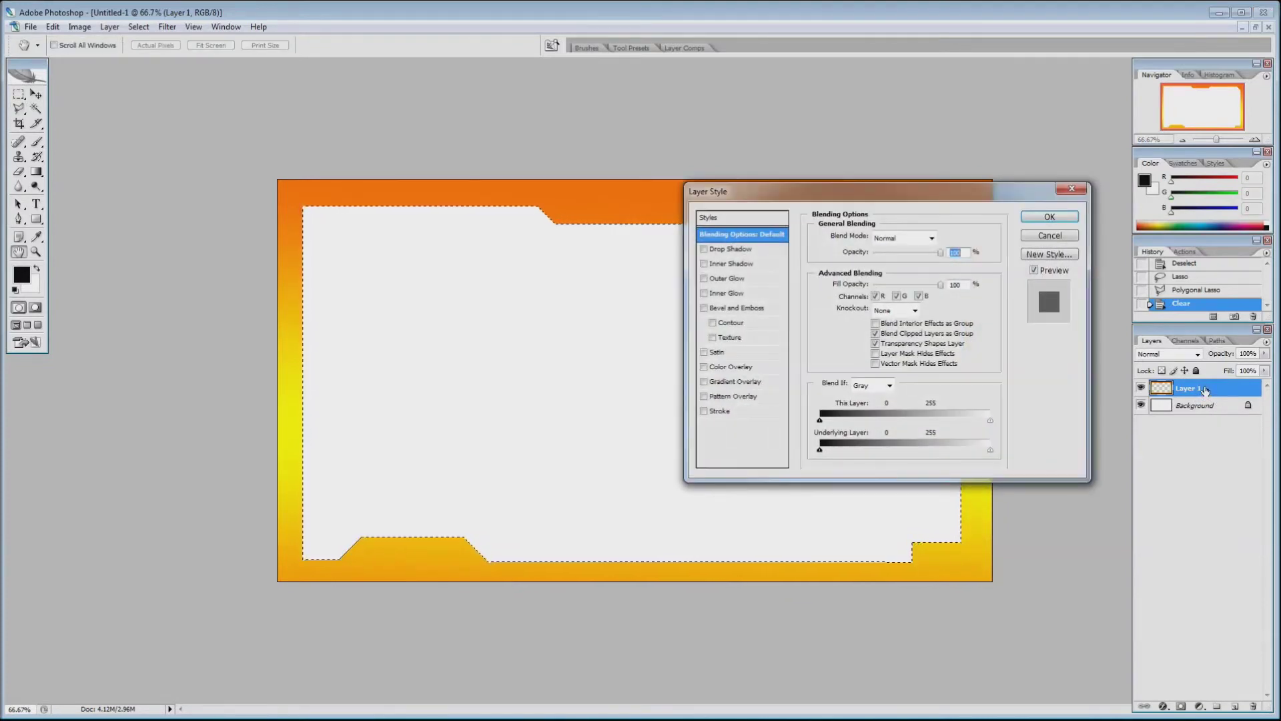
pyautogui.click(1049, 235)
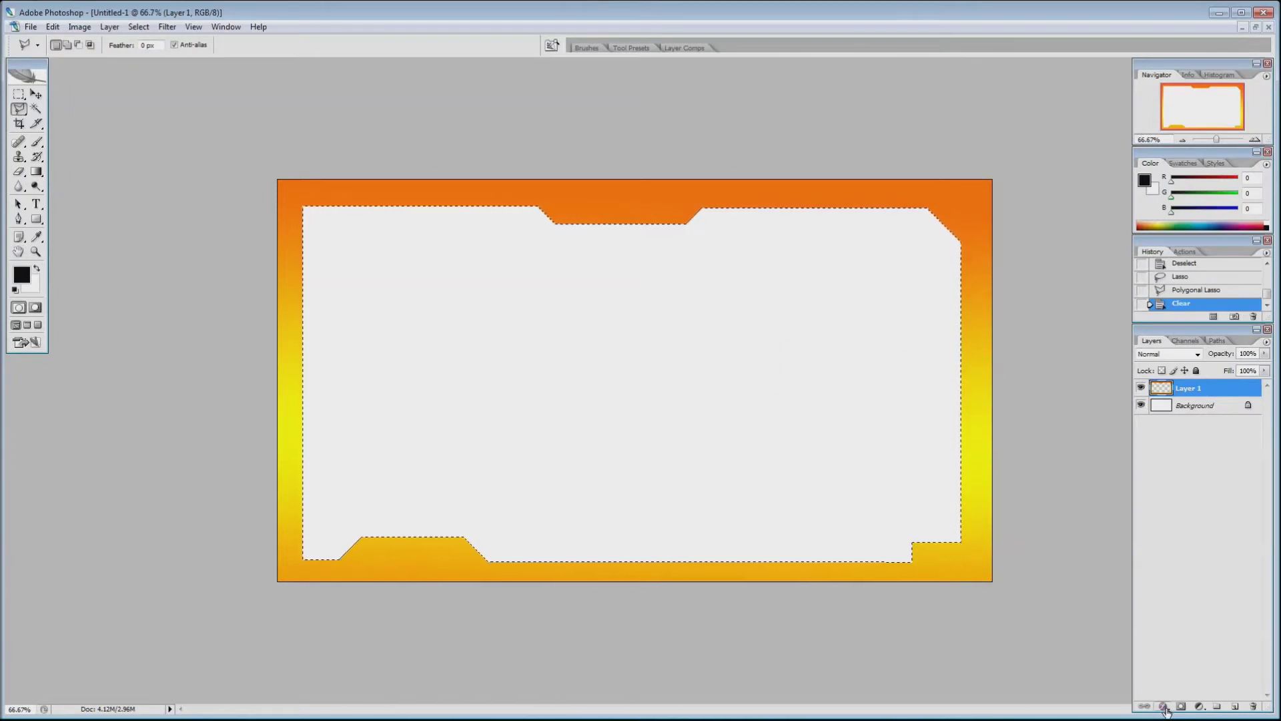
pyautogui.doubleClick(1201, 390)
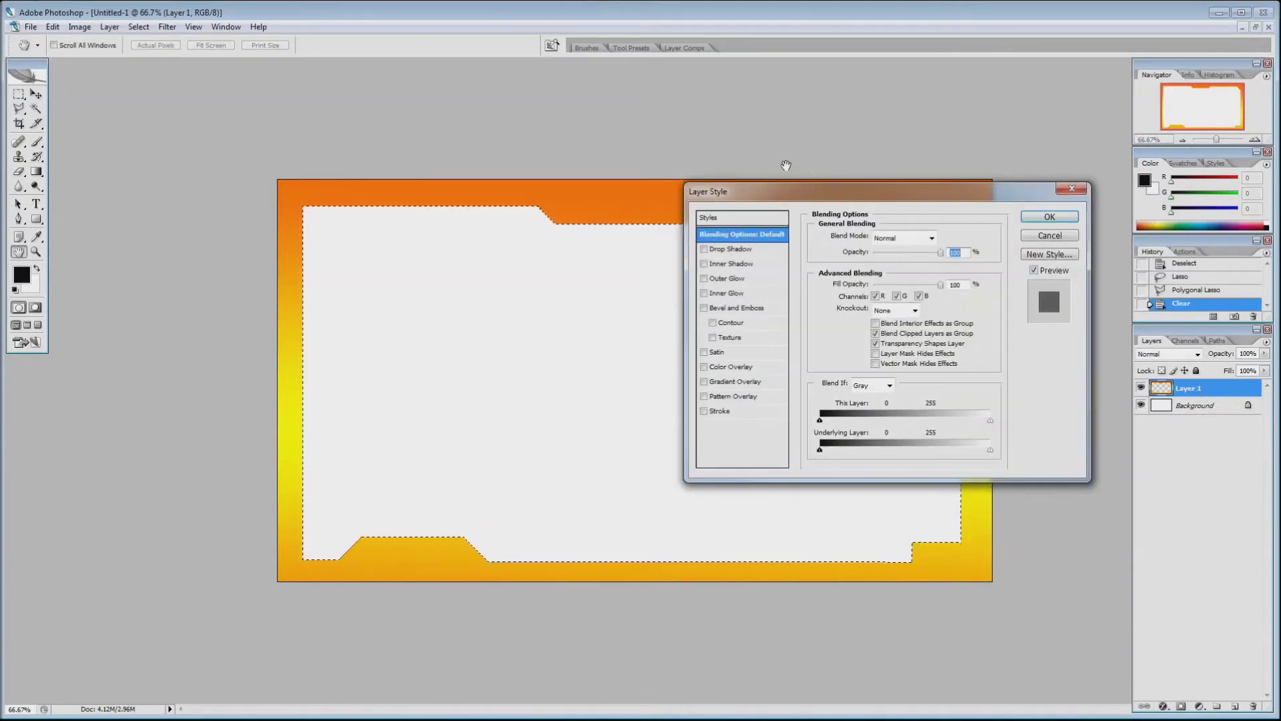
pyautogui.moveTo(826, 200); pyautogui.dragTo(670, 279)
pyautogui.click(558, 328)
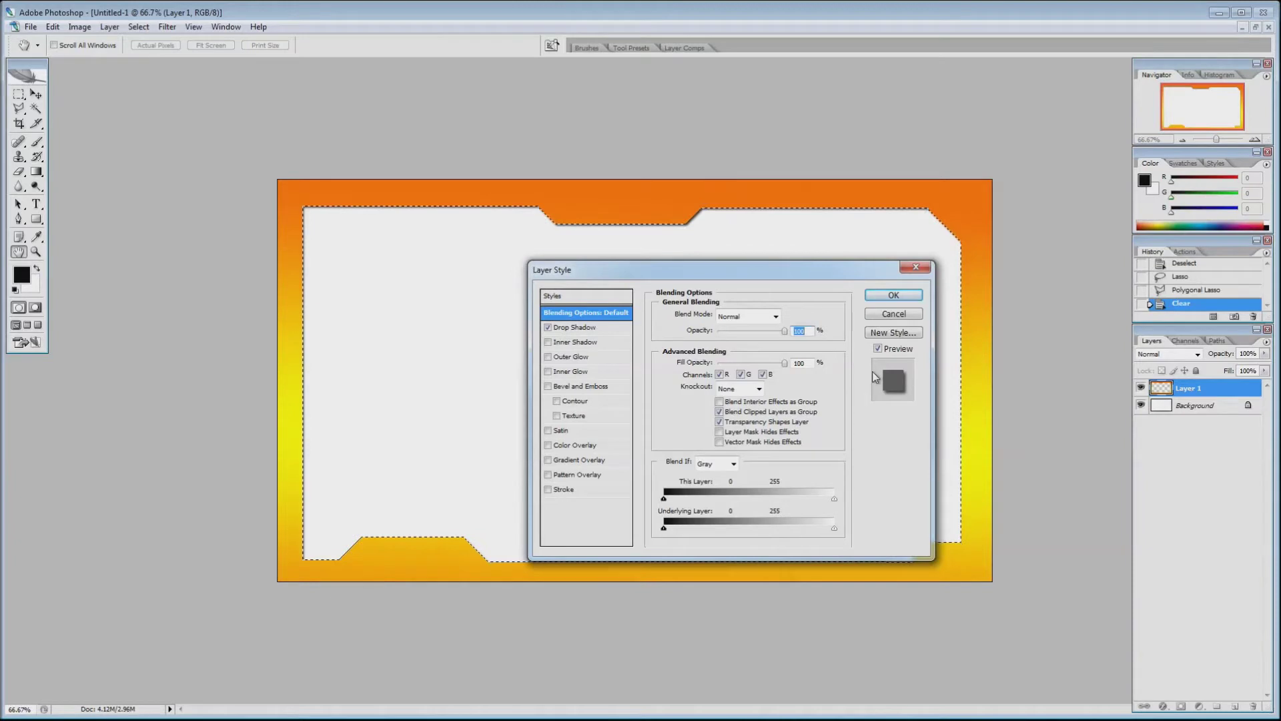
pyautogui.click(894, 315)
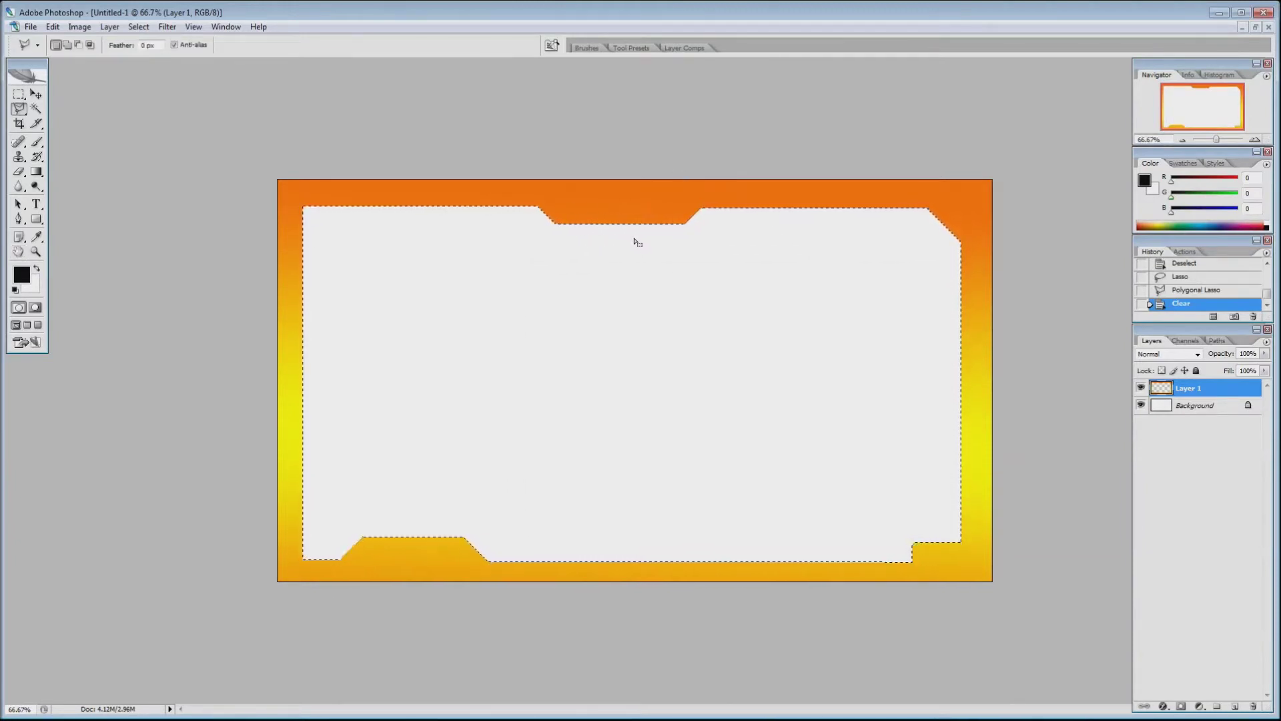
# Clear the selection and give Layer 1 a Multiply drop shadow with 17% spread and 21 px size.
pyautogui.hotkey('ctrl', 'd')
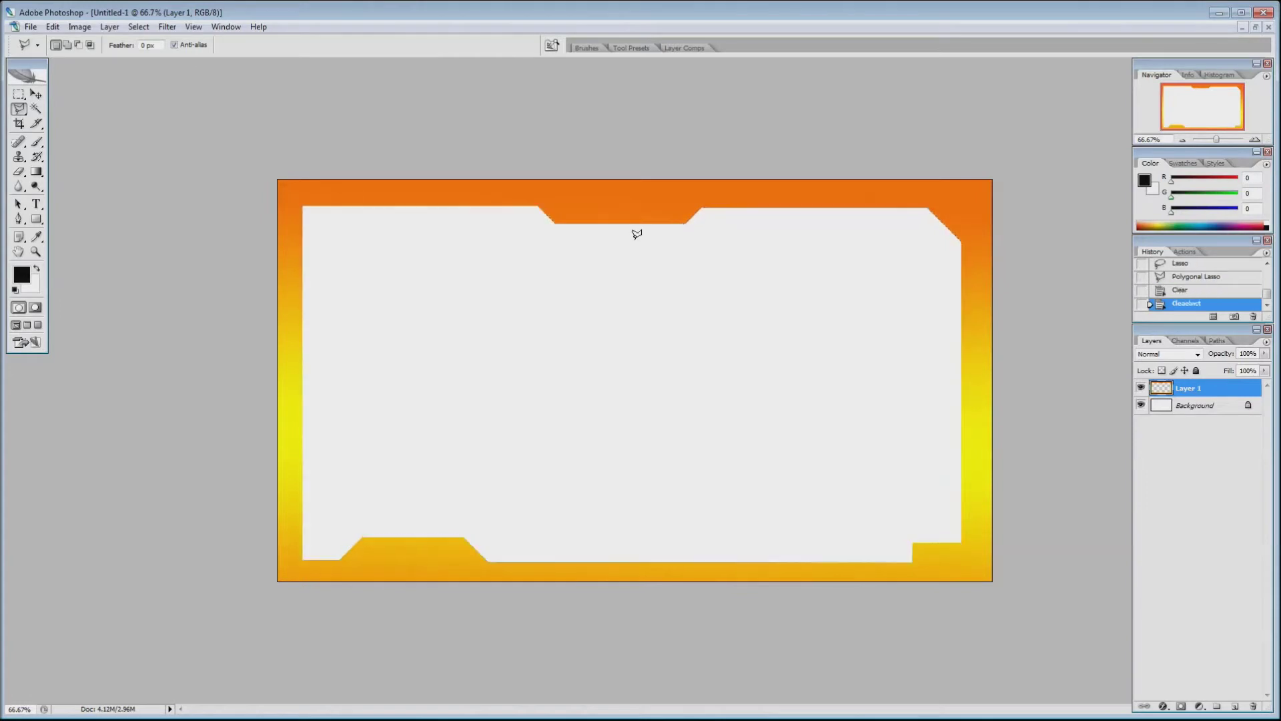
pyautogui.doubleClick(1192, 390)
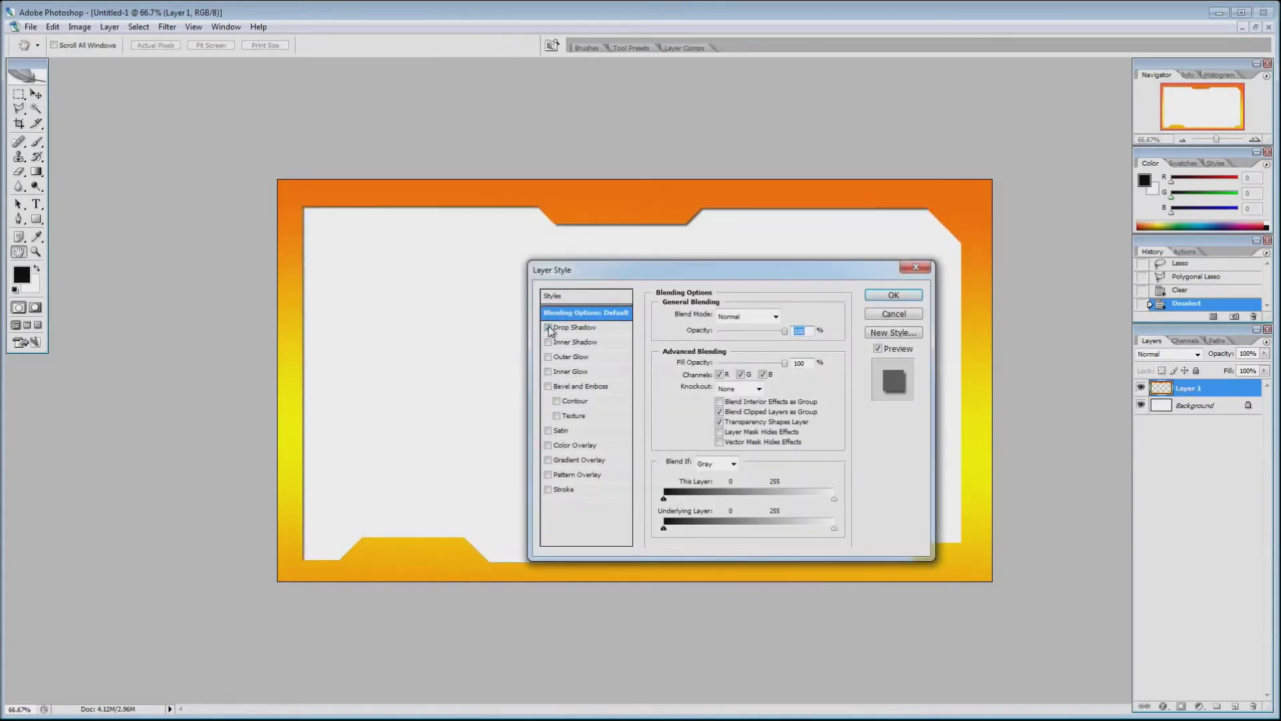
pyautogui.click(574, 328)
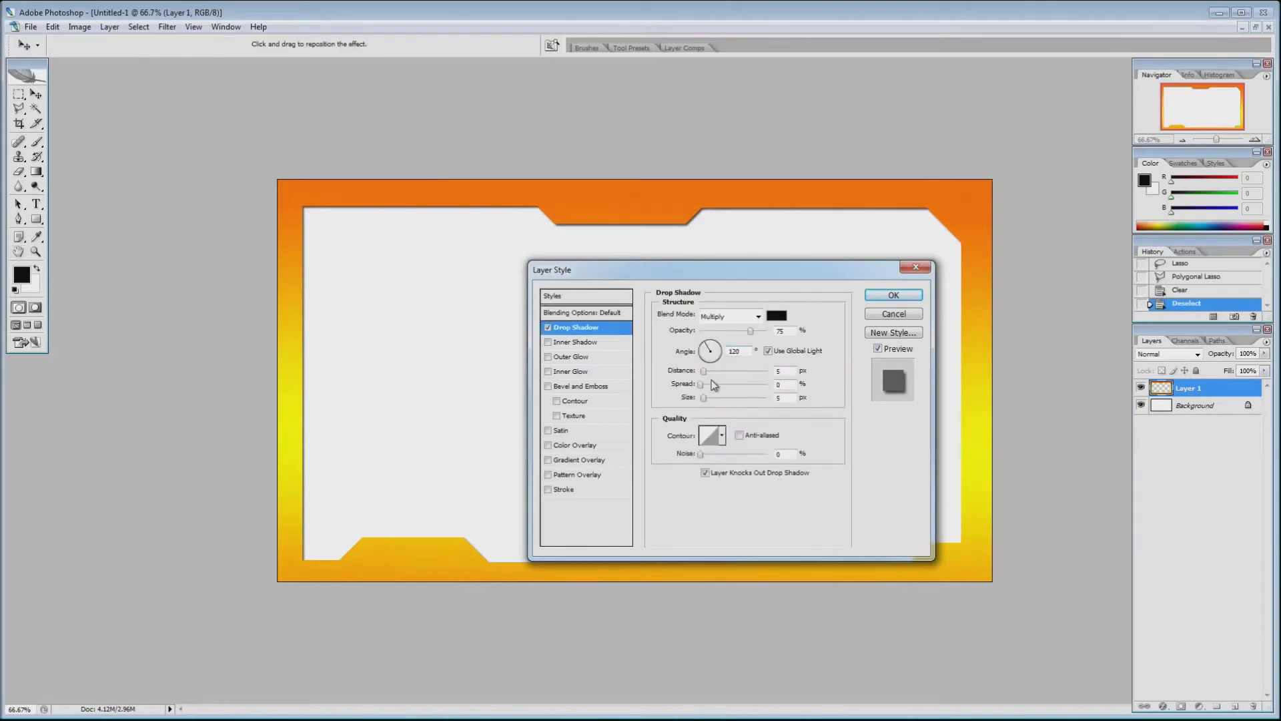
pyautogui.moveTo(703, 398)
pyautogui.mouseDown()
pyautogui.moveTo(713, 387)
pyautogui.moveTo(710, 400)
pyautogui.mouseUp()
pyautogui.moveTo(751, 332); pyautogui.dragTo(680, 337)
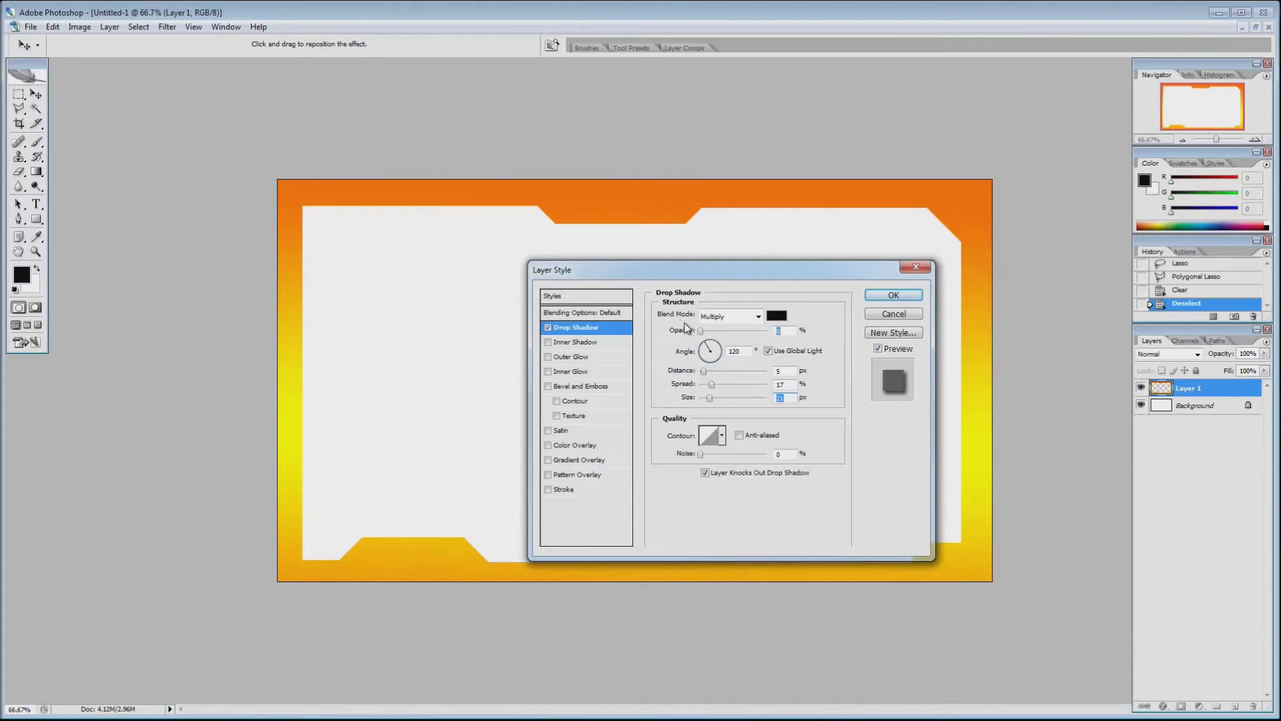
pyautogui.moveTo(700, 331); pyautogui.dragTo(754, 335)
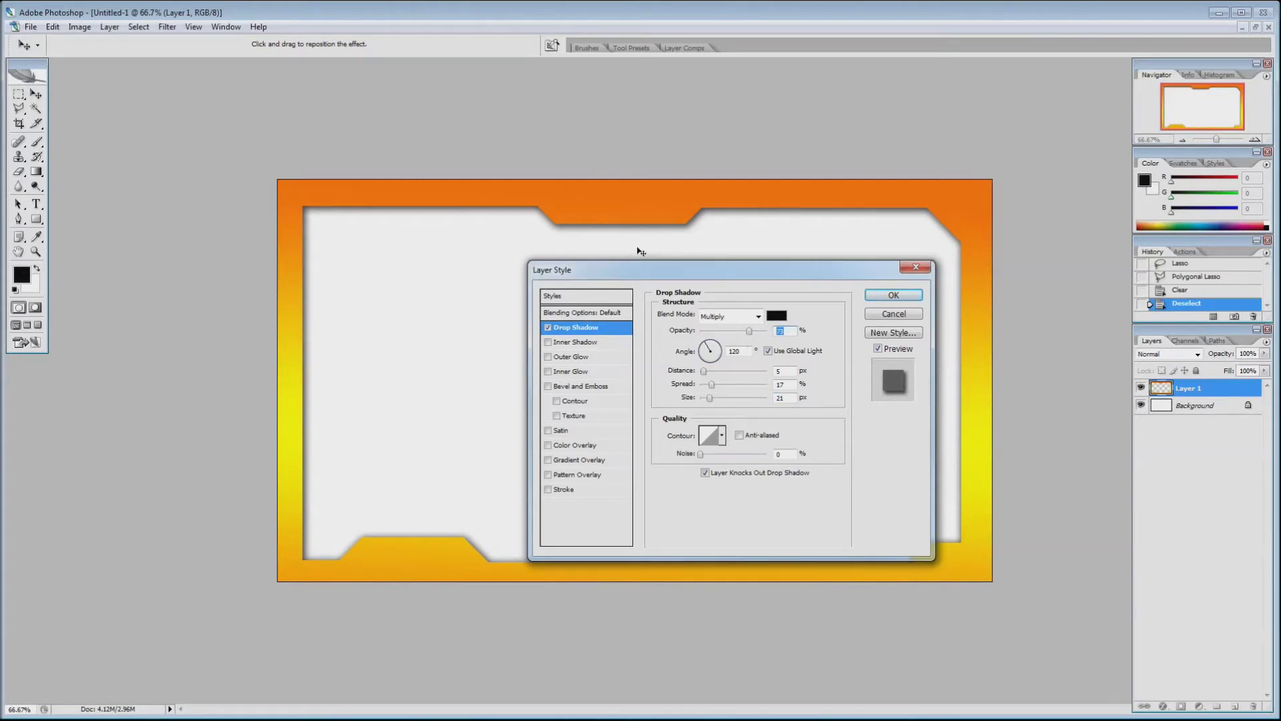
pyautogui.click(548, 343)
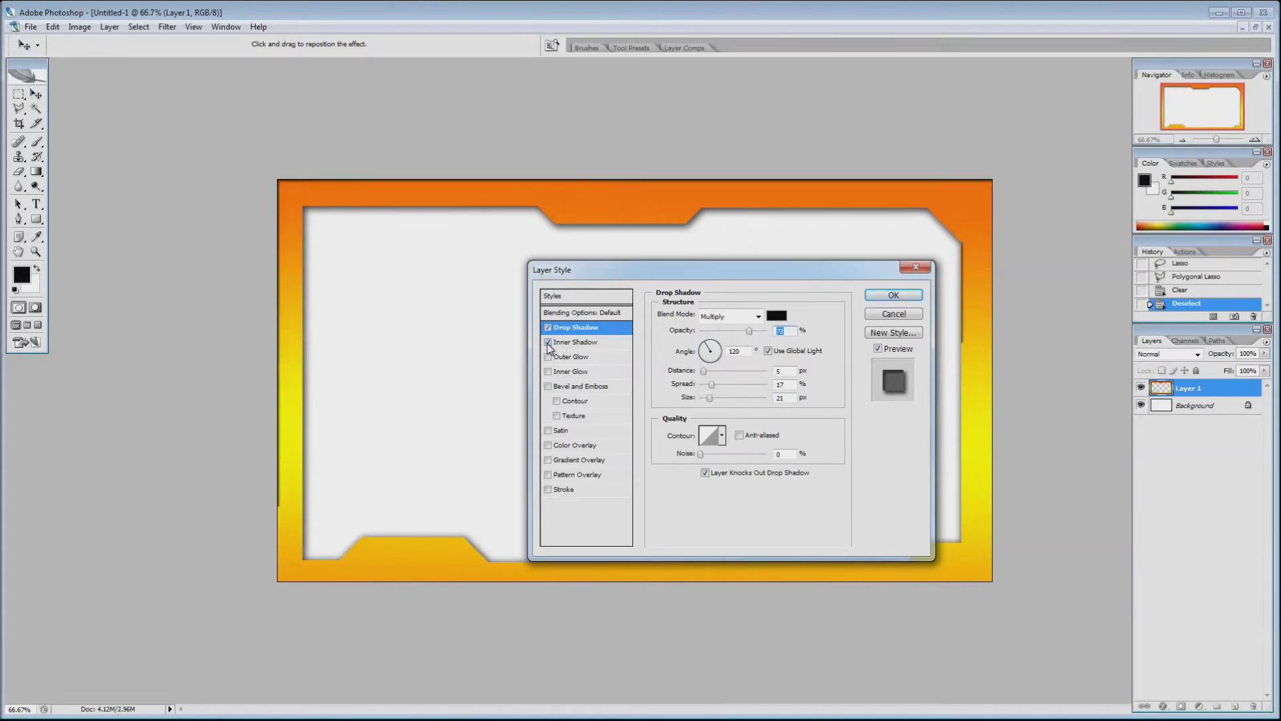
pyautogui.click(548, 342)
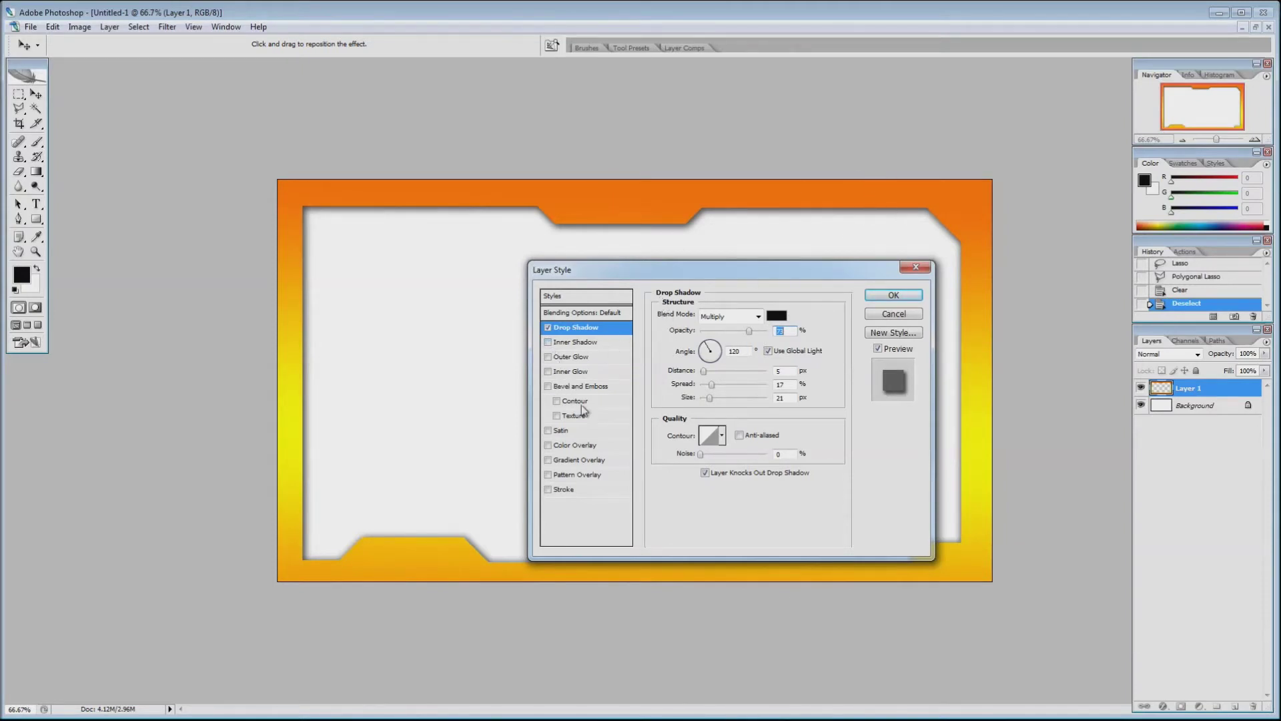
# Add a smooth Inner Bevel to Layer 1 with 18 px size, 2 px soften and a slightly increased depth.
pyautogui.click(548, 386)
pyautogui.click(571, 387)
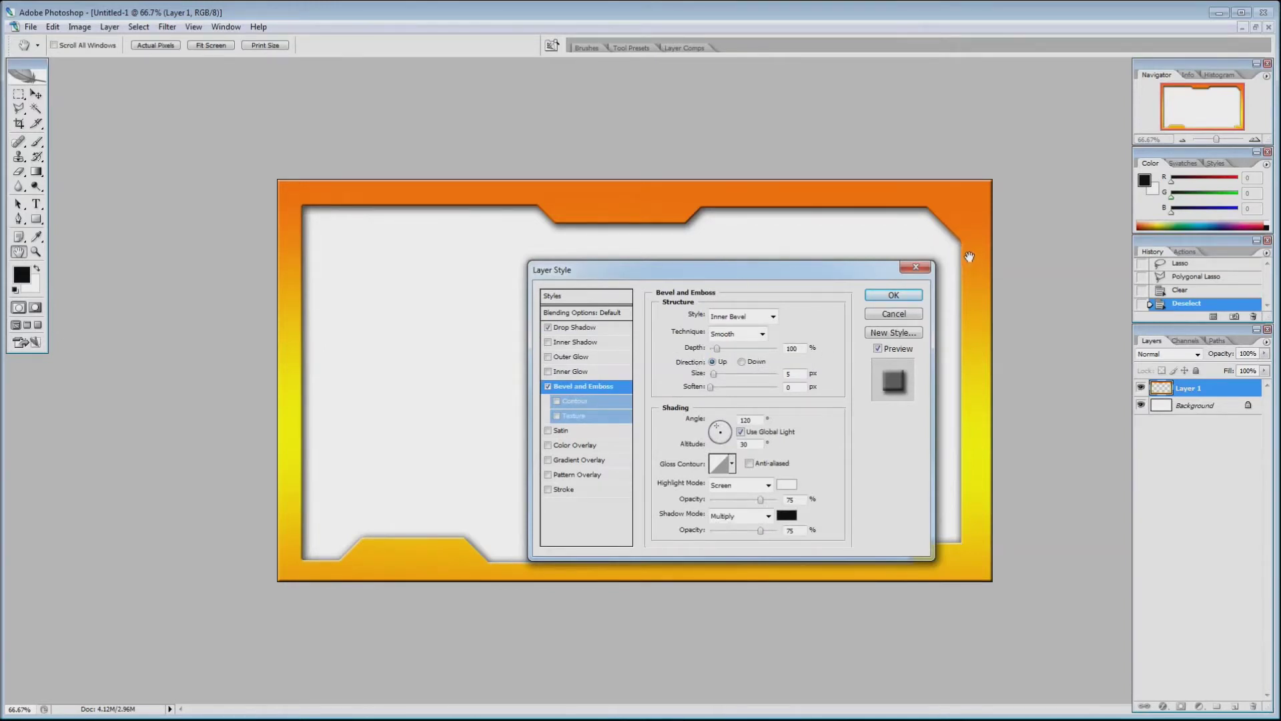
pyautogui.click(717, 375)
pyautogui.moveTo(715, 372); pyautogui.dragTo(719, 374)
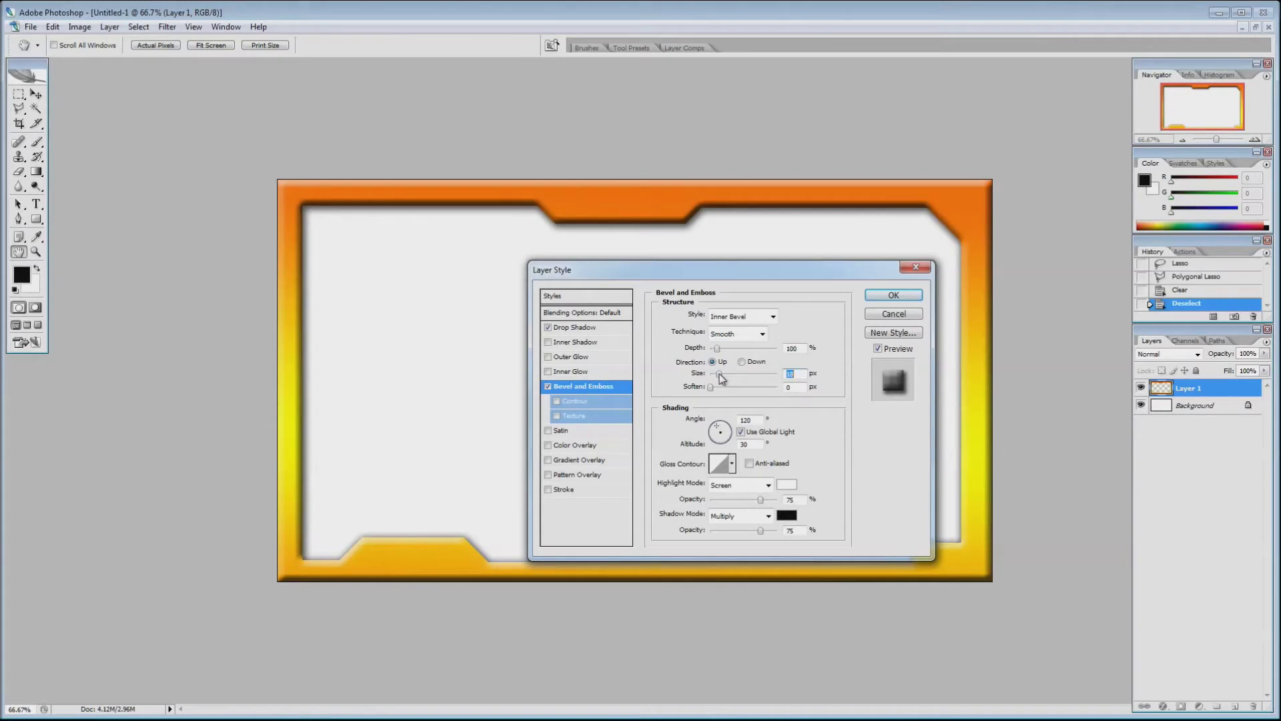
pyautogui.moveTo(711, 386); pyautogui.dragTo(718, 387)
pyautogui.moveTo(718, 350); pyautogui.dragTo(722, 350)
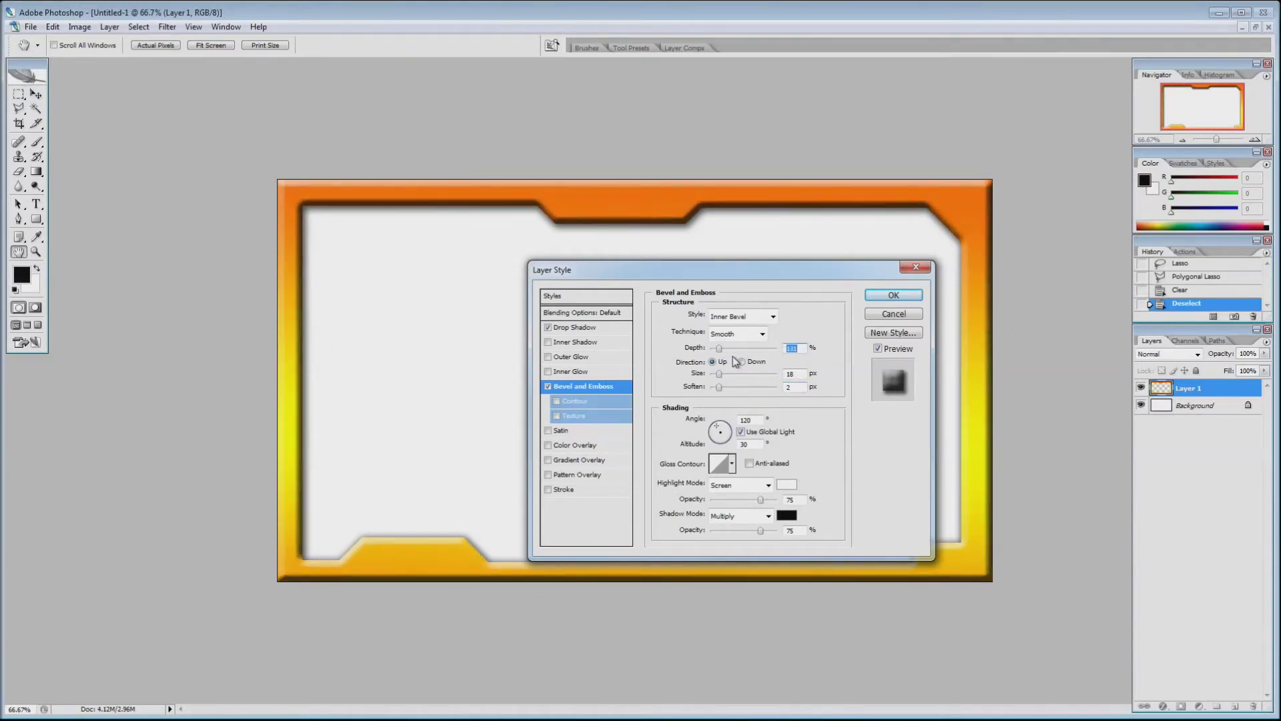
# Enable the bevel's Contour with its range raised above 50% and apply the layer style to Layer 1.
pyautogui.click(557, 402)
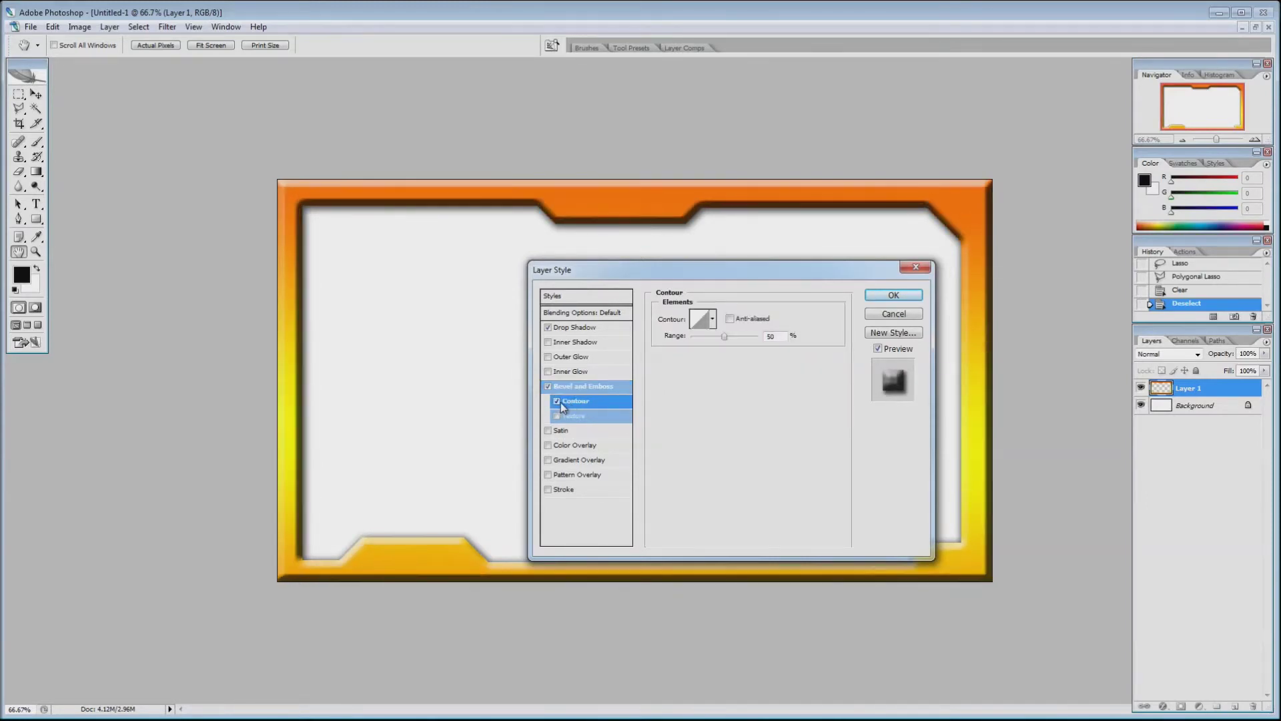
pyautogui.moveTo(724, 336)
pyautogui.mouseDown()
pyautogui.moveTo(739, 337)
pyautogui.moveTo(709, 339)
pyautogui.moveTo(751, 342)
pyautogui.moveTo(741, 345)
pyautogui.mouseUp()
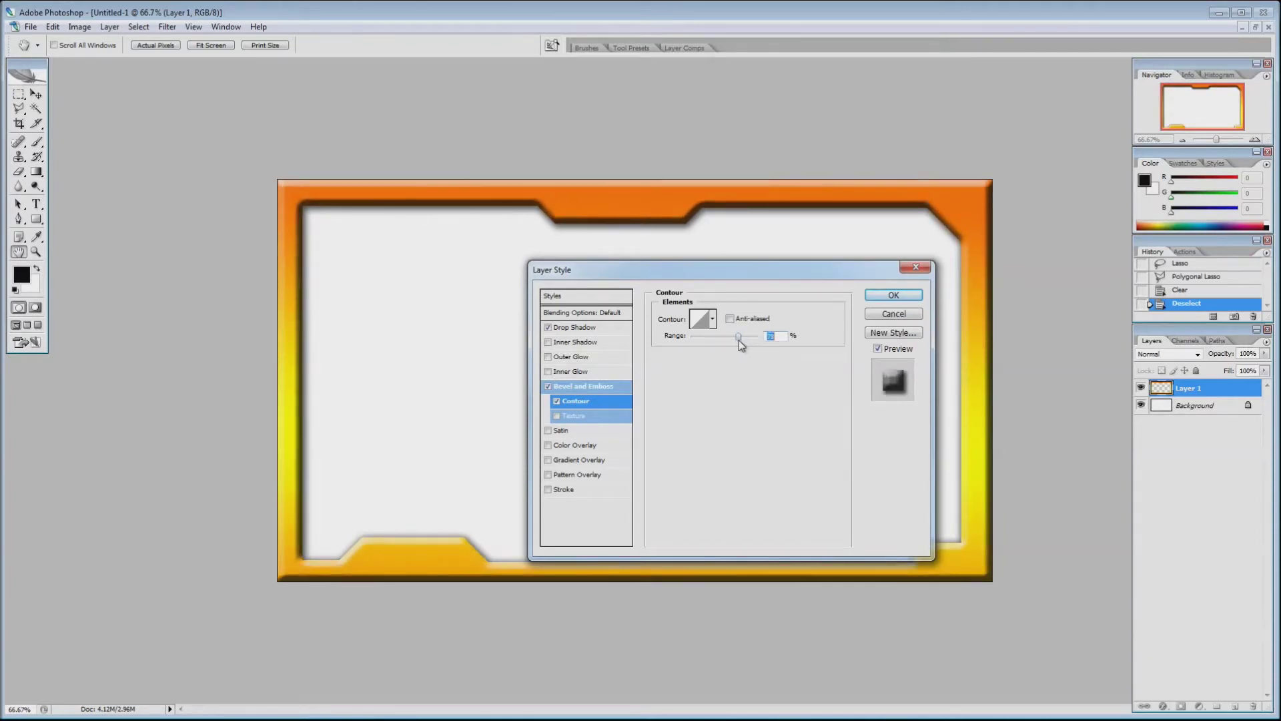
pyautogui.click(893, 295)
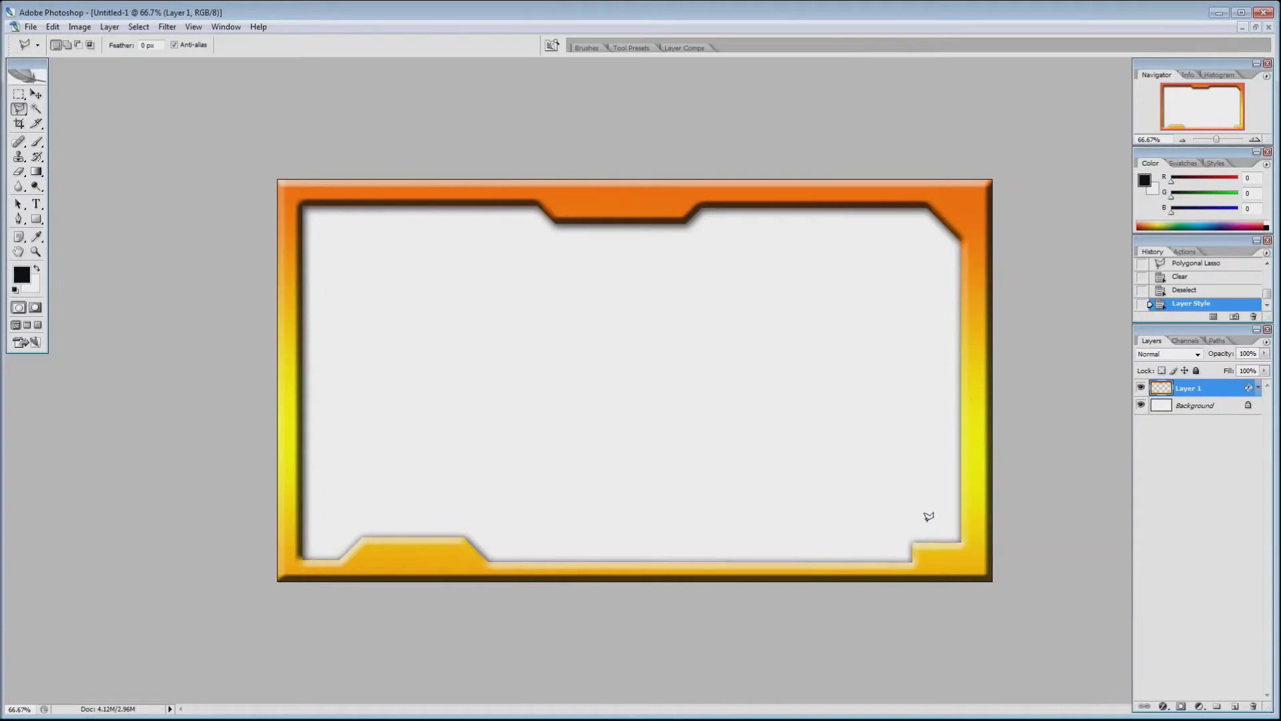
# Select the small notch at the frame's lower-right inner corner with the Polygonal Lasso, clear it from Layer 1 and deselect.
pyautogui.click(912, 561)
pyautogui.click(957, 560)
pyautogui.click(939, 561)
pyautogui.click(961, 561)
pyautogui.click(962, 538)
pyautogui.click(906, 535)
pyautogui.click(912, 556)
pyautogui.press('Delete')
pyautogui.hotkey('ctrl', 'd')
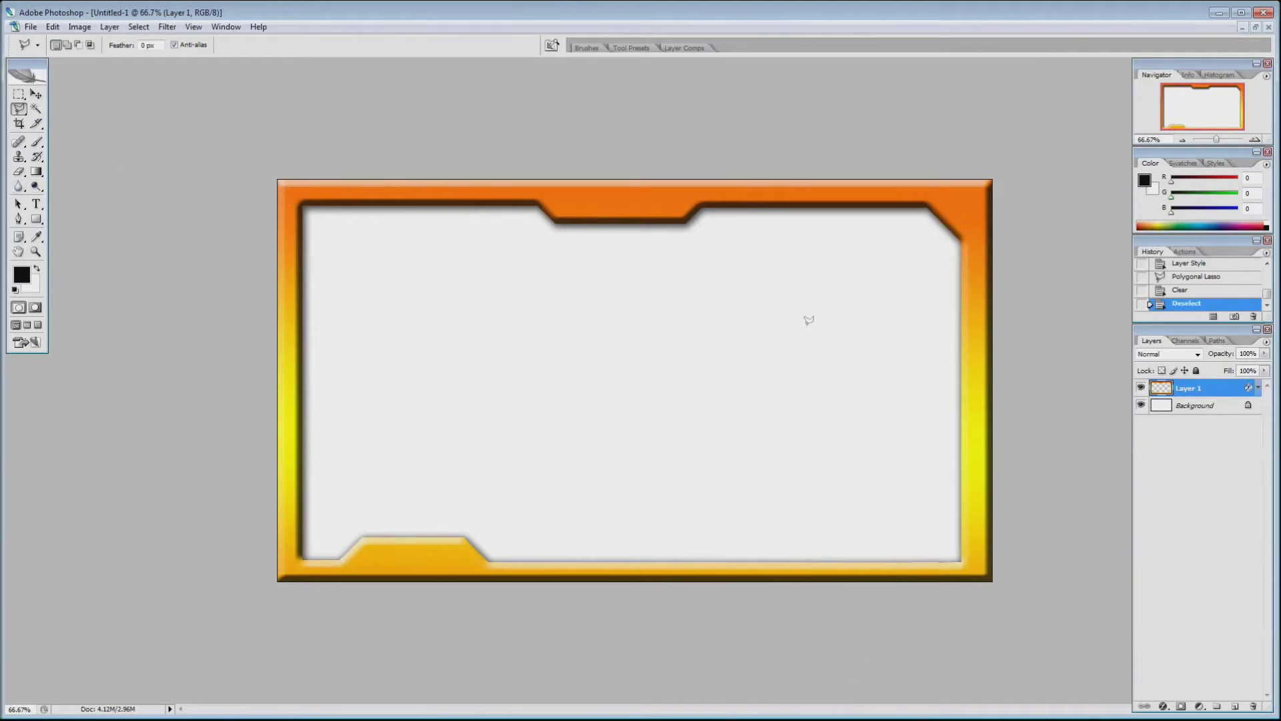
# Create a new layer above Layer 1 and activate the Ellipse tool.
pyautogui.click(1235, 706)
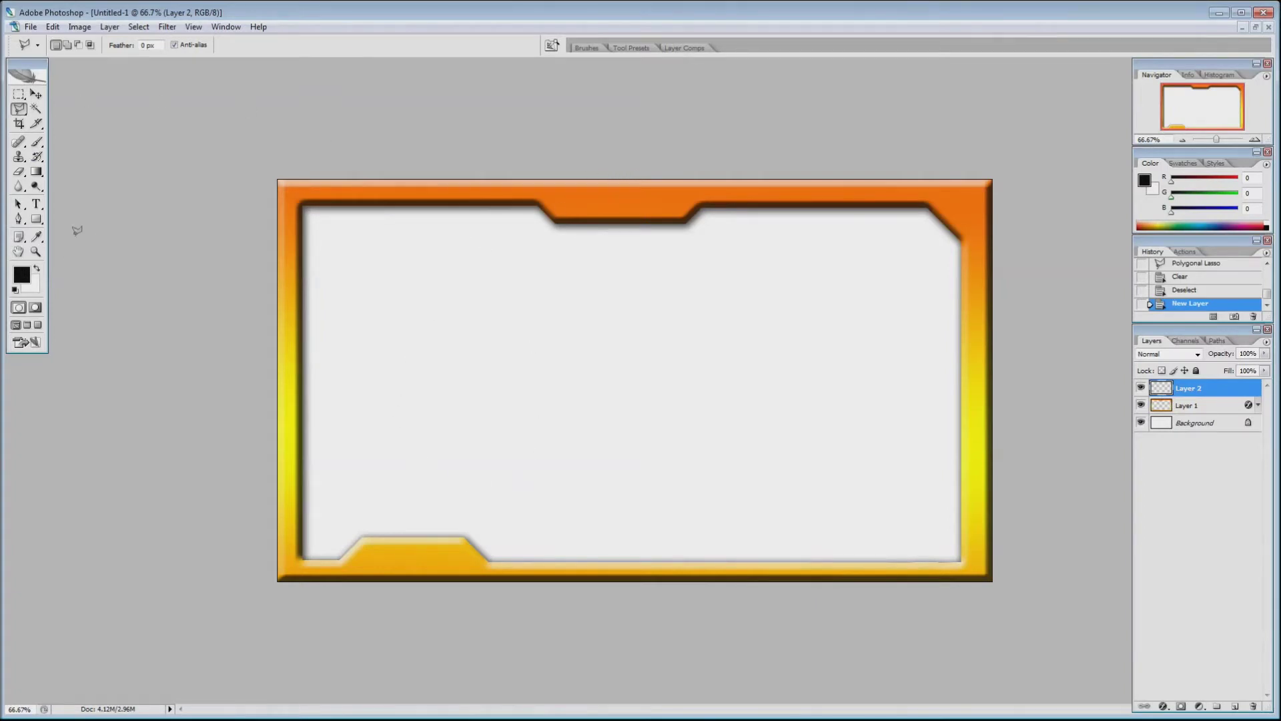
pyautogui.click(36, 222)
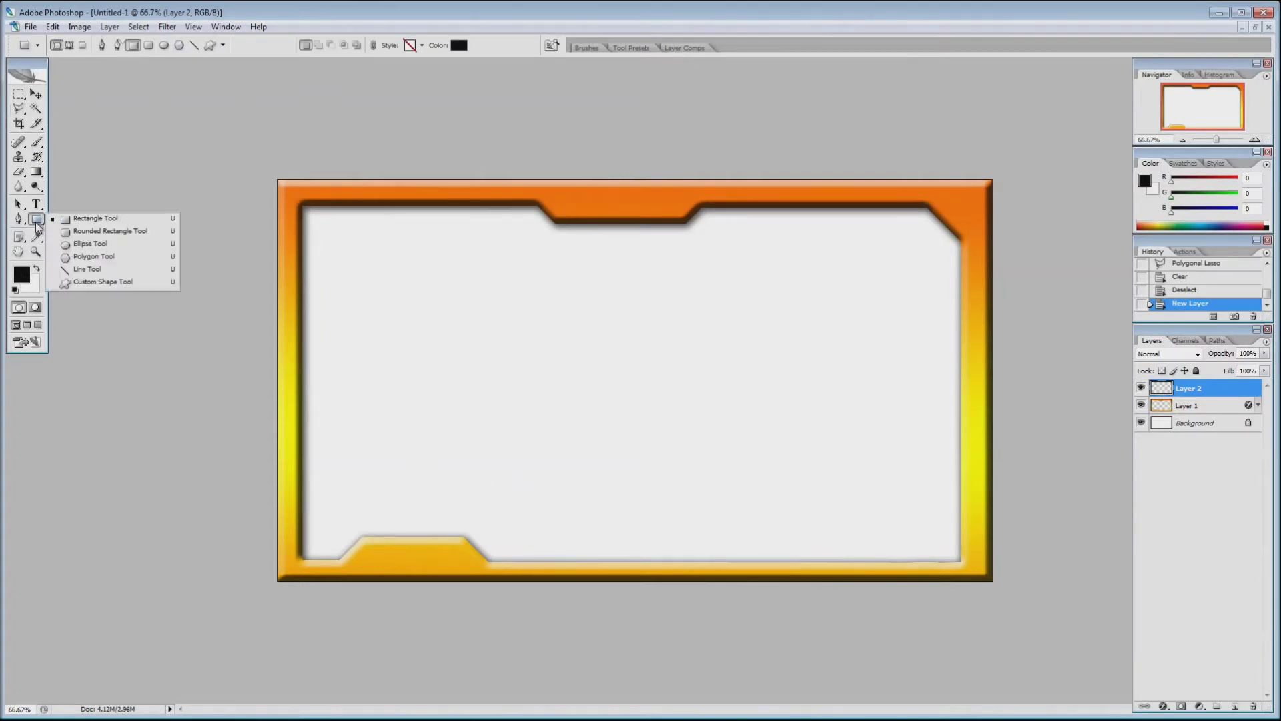
pyautogui.click(100, 243)
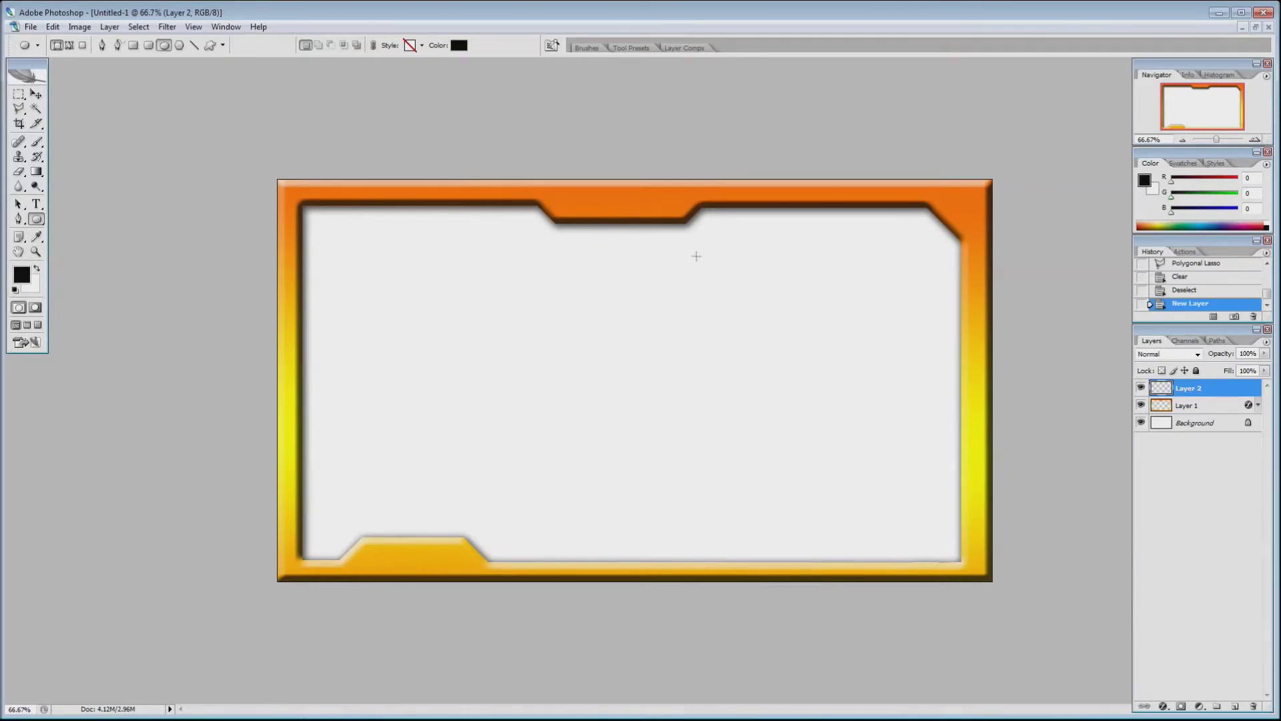
pyautogui.moveTo(776, 222); pyautogui.dragTo(557, 461)
pyautogui.rightClick(482, 486)
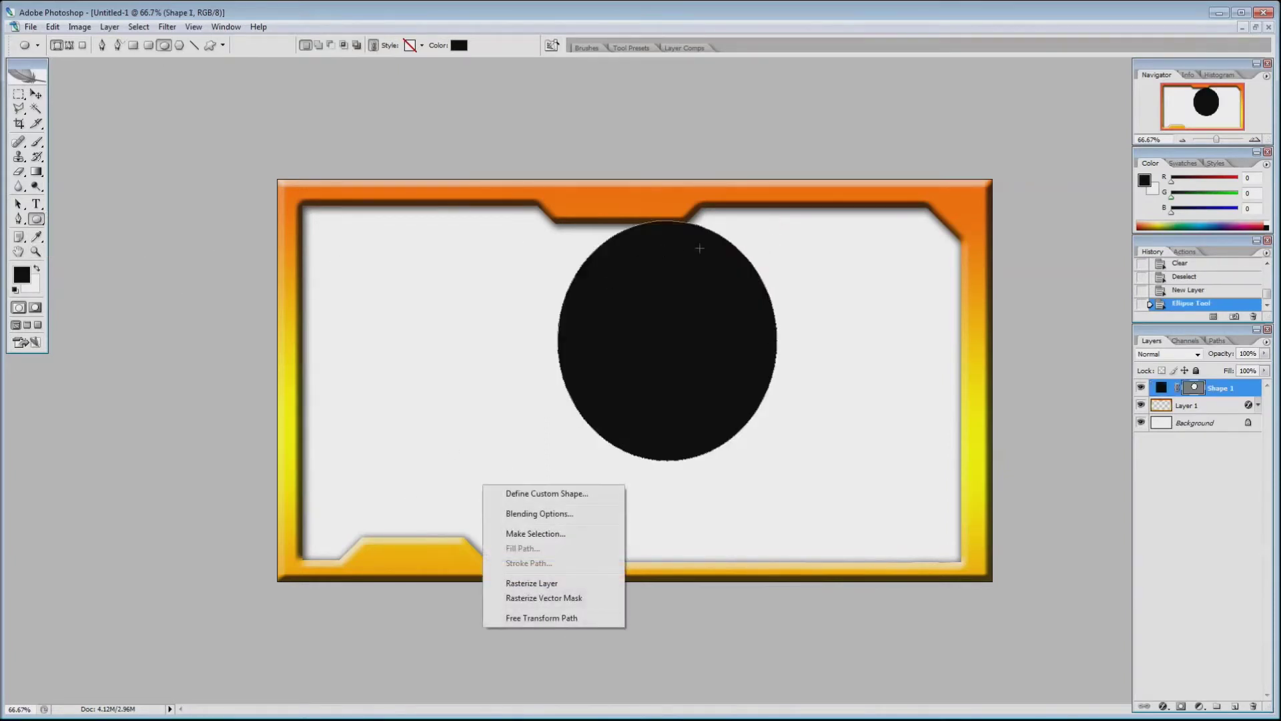
pyautogui.press('Escape')
pyautogui.hotkey('ctrl', 'z')
# Draw a large black circle spanning the height of the frame's opening and set the foreground colour to bright yellow f6ff00.
pyautogui.moveTo(800, 206); pyautogui.dragTo(413, 566)
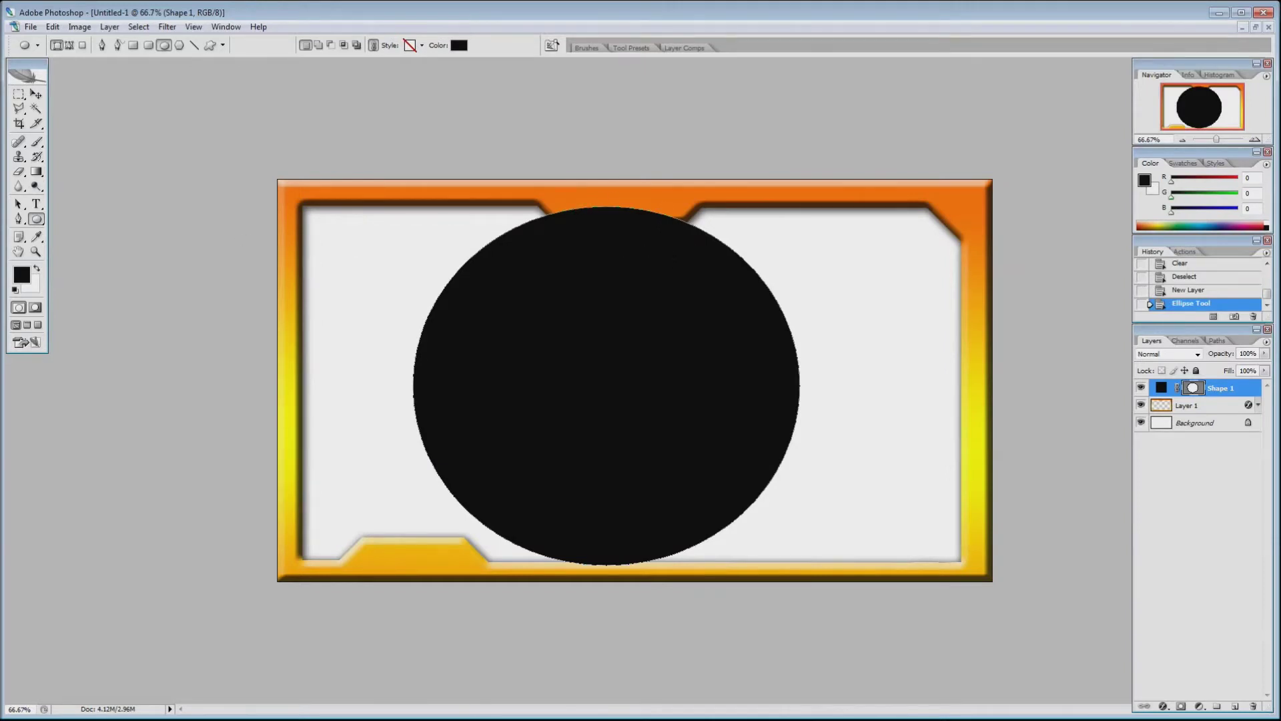
pyautogui.click(24, 278)
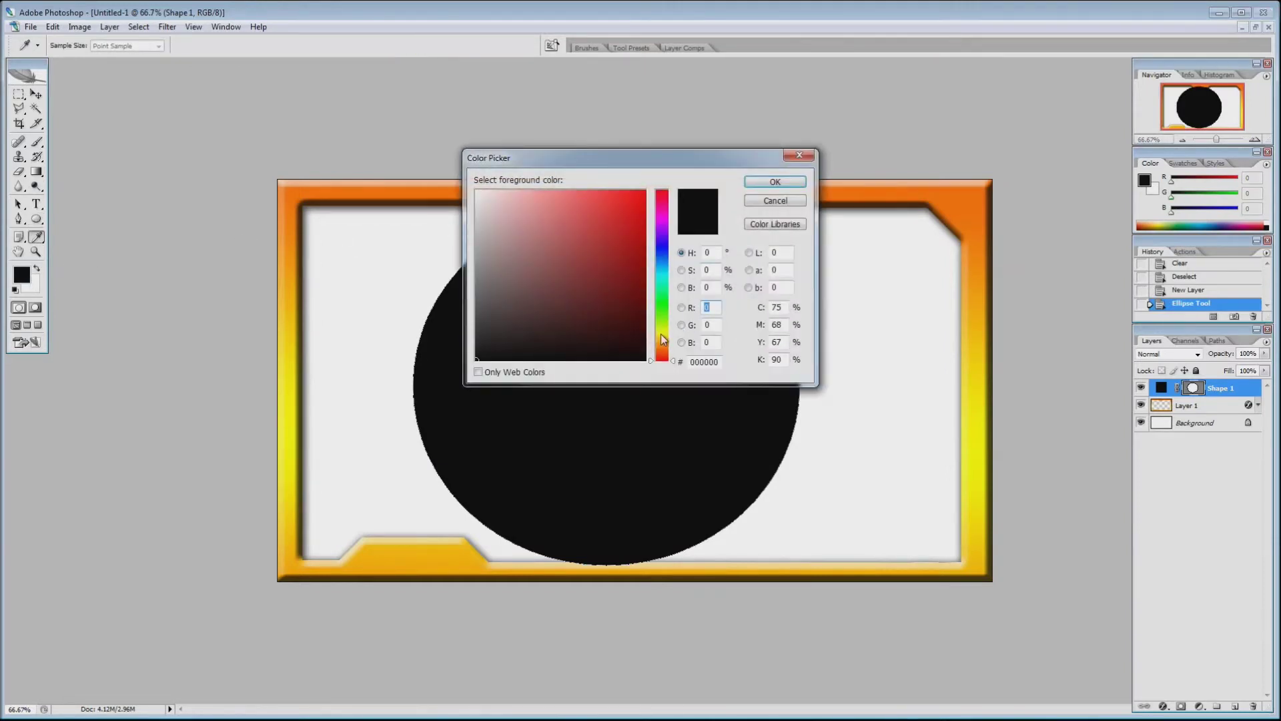
pyautogui.click(664, 331)
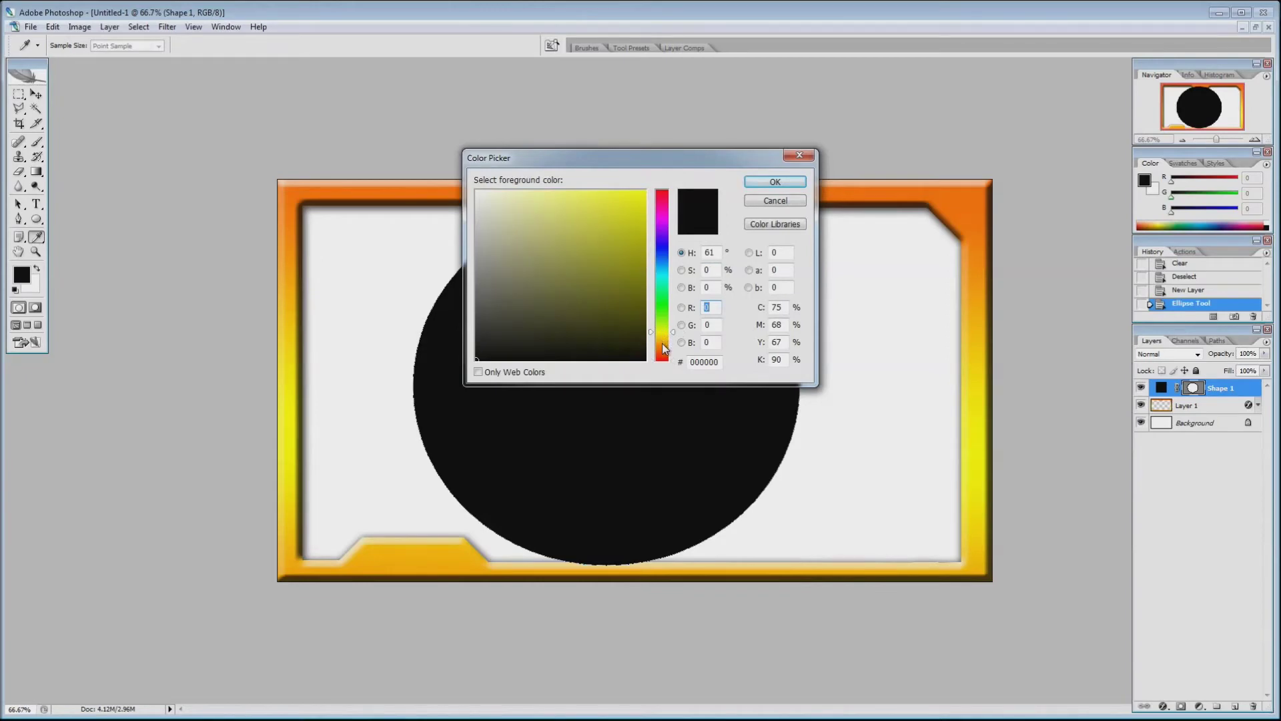
pyautogui.click(632, 209)
pyautogui.moveTo(637, 199); pyautogui.dragTo(646, 190)
pyautogui.moveTo(662, 333); pyautogui.dragTo(666, 333)
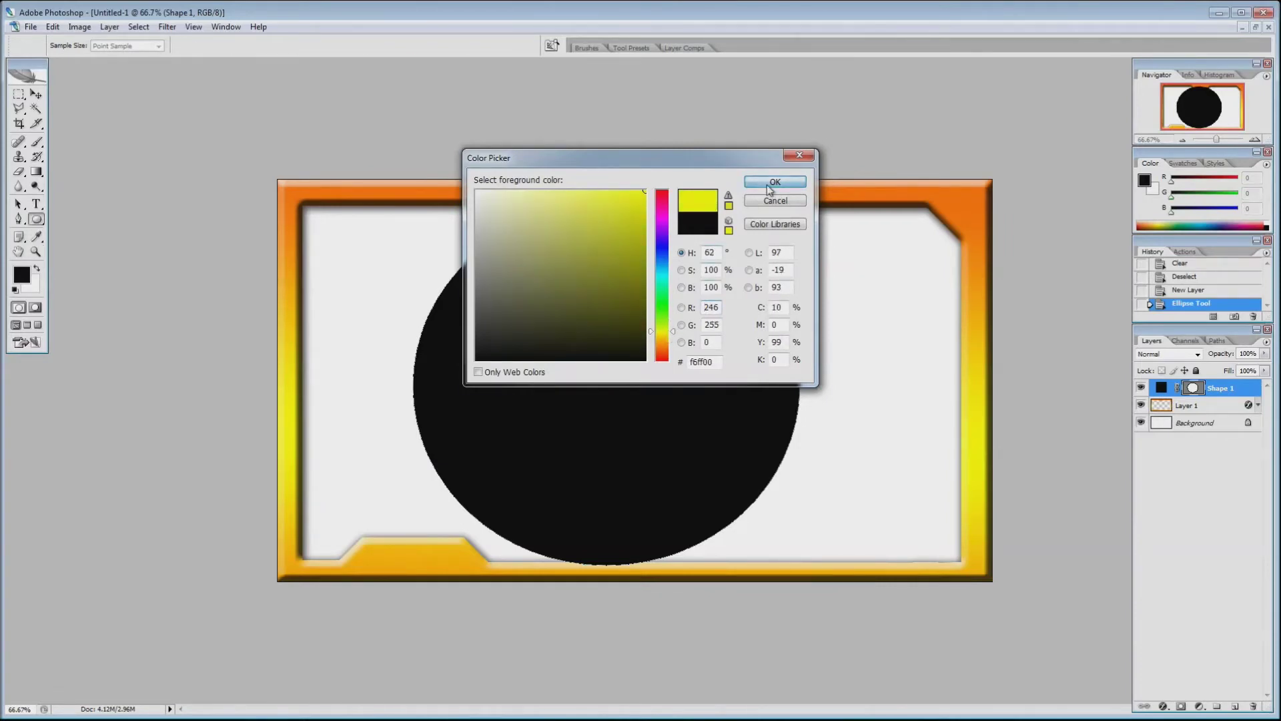
pyautogui.click(772, 184)
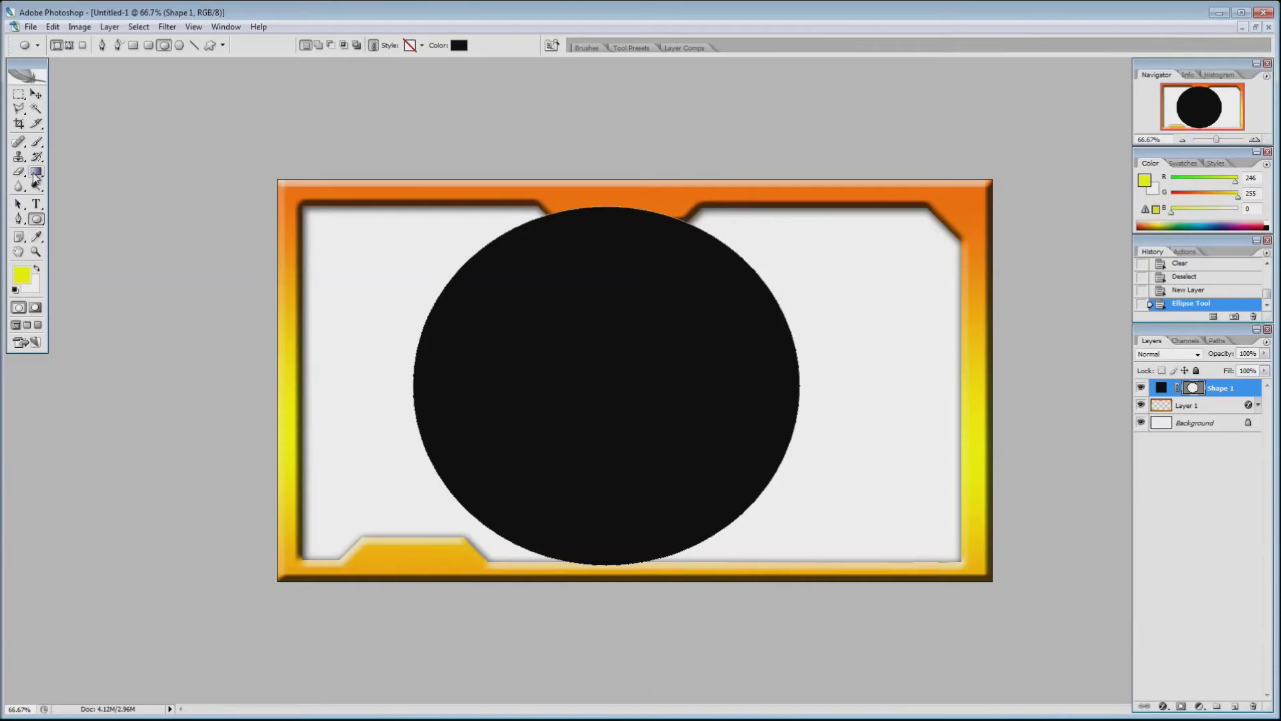
# Rasterize the large circle's shape layer and fill it with the yellow foreground colour using the Paint Bucket.
pyautogui.click(33, 173)
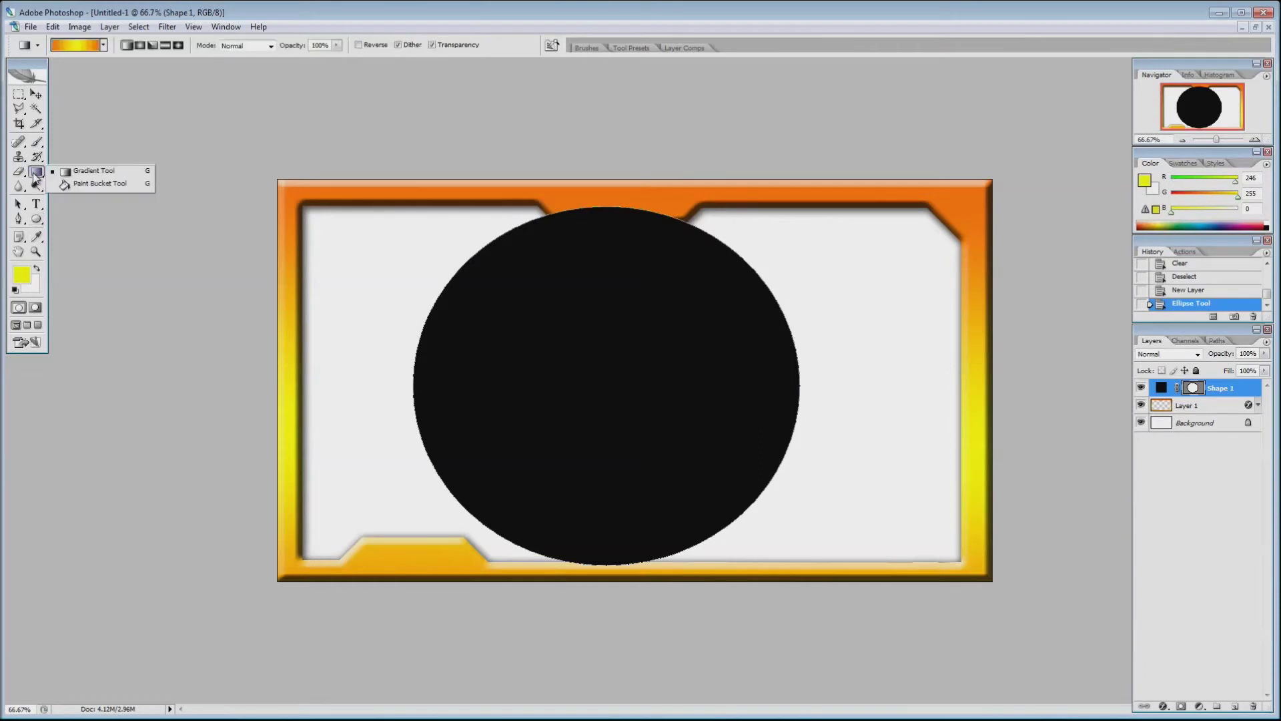
pyautogui.click(70, 186)
pyautogui.click(573, 359)
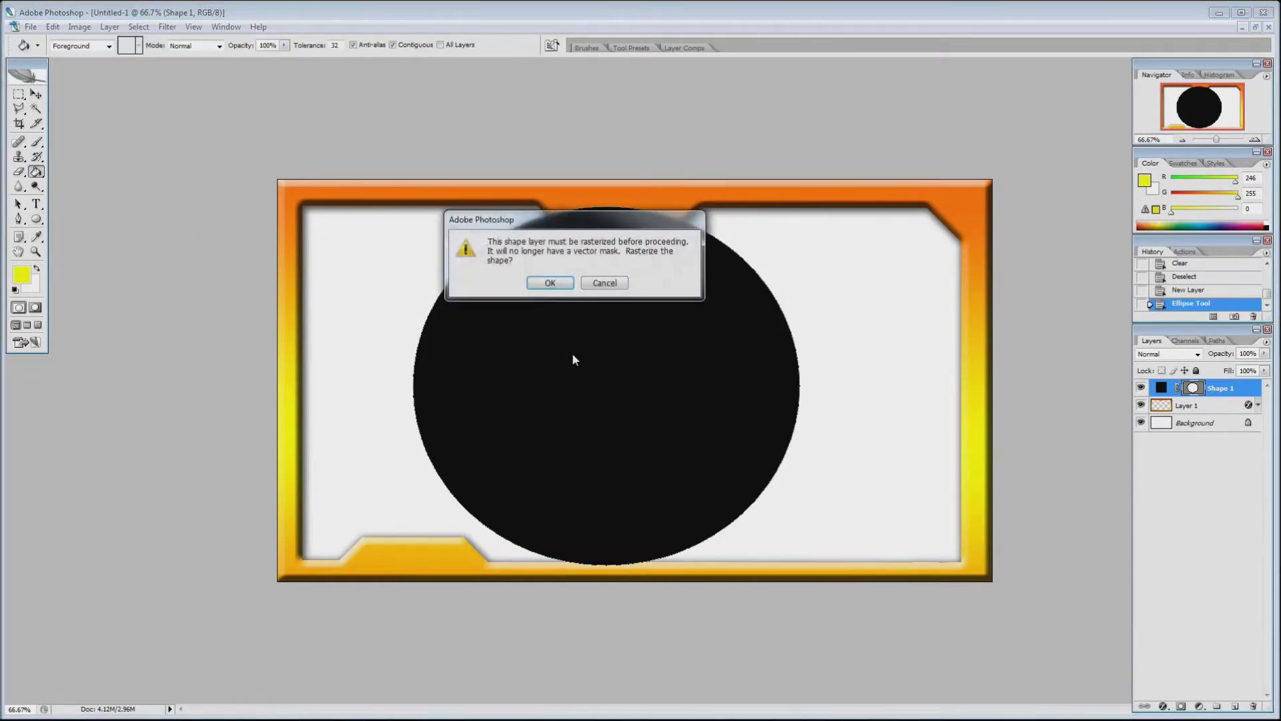
pyautogui.click(547, 283)
pyautogui.click(550, 332)
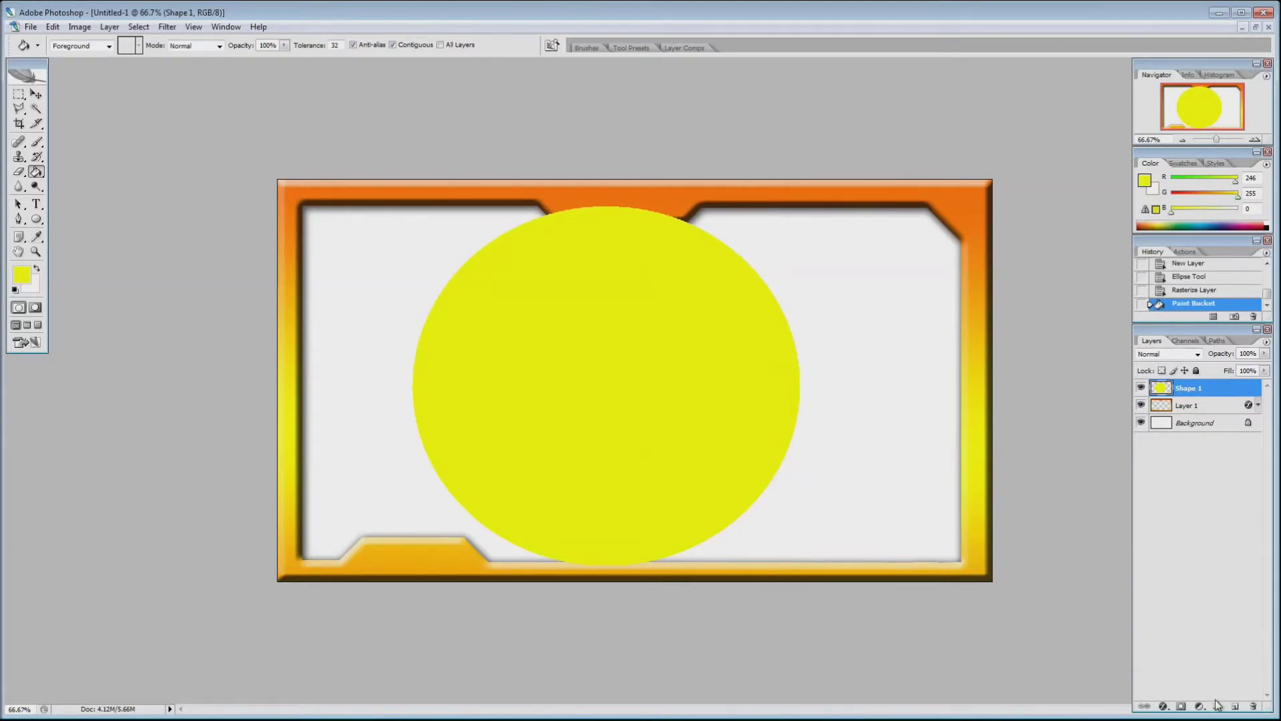
# Create a new layer, set the foreground colour to black and draw a small circle as the face's left eye with the Ellipse tool.
pyautogui.click(1235, 707)
pyautogui.click(36, 219)
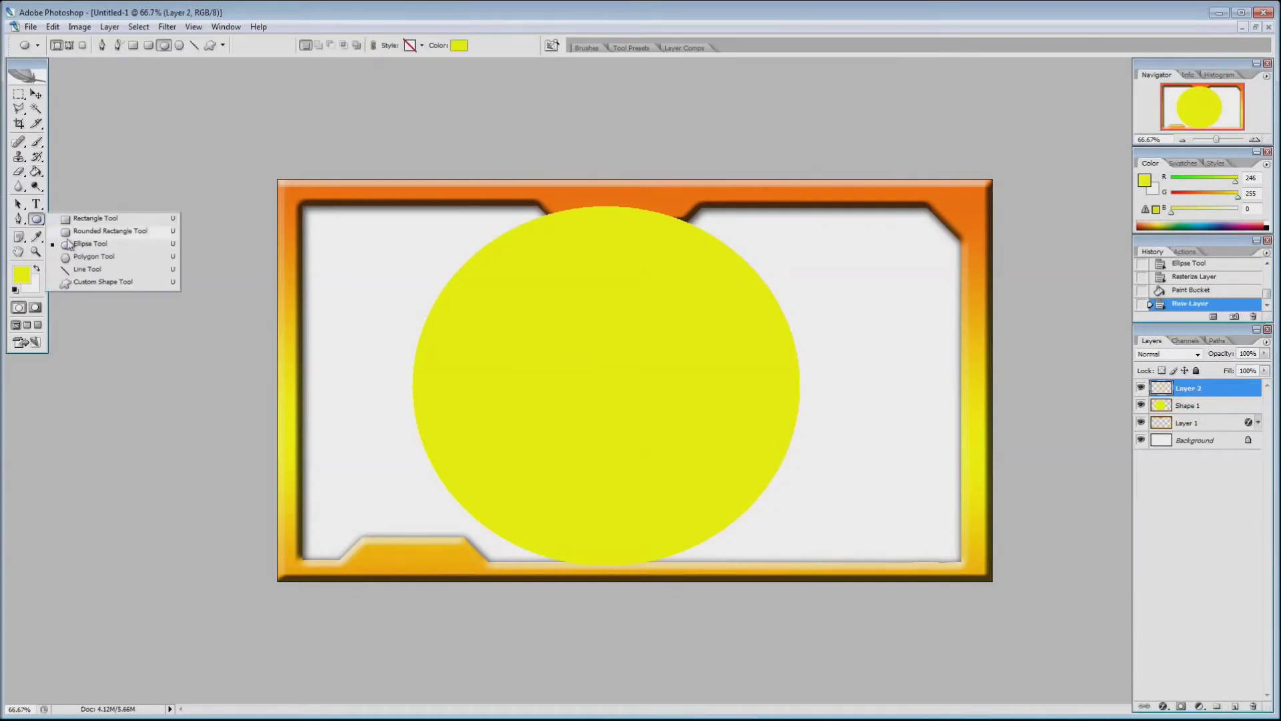
pyautogui.click(110, 244)
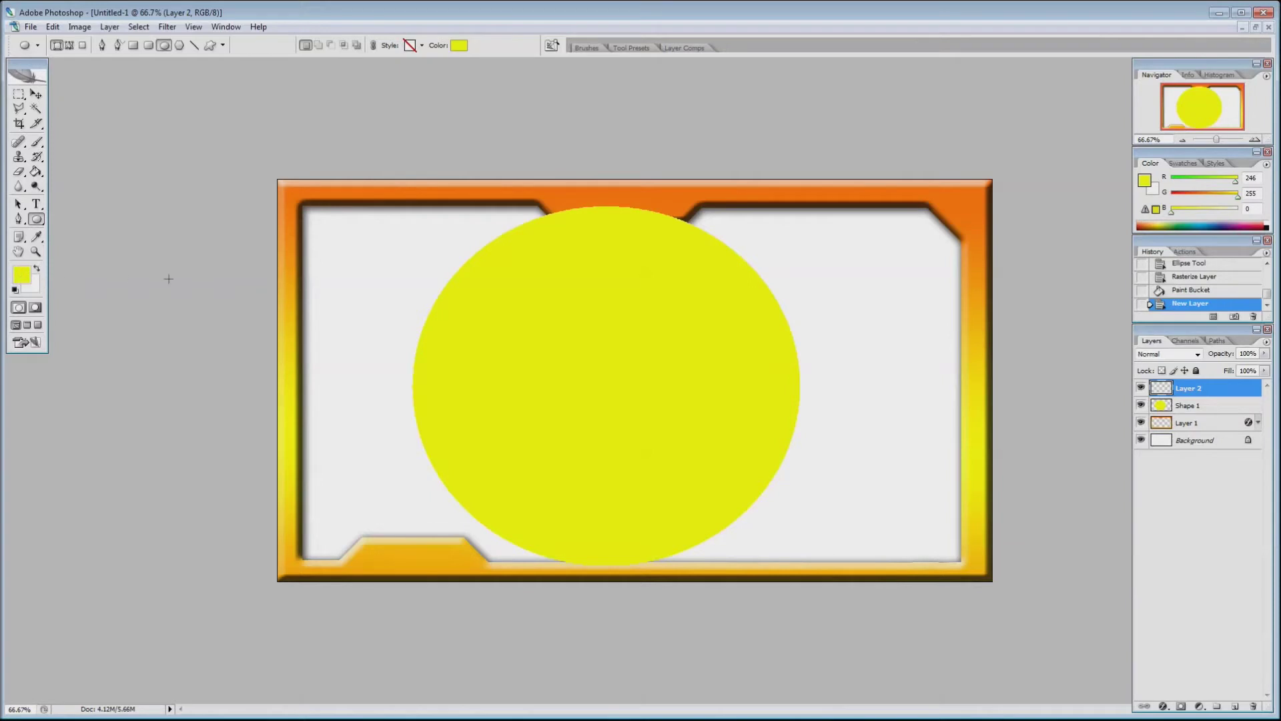
pyautogui.click(22, 274)
pyautogui.moveTo(530, 202); pyautogui.dragTo(429, 371)
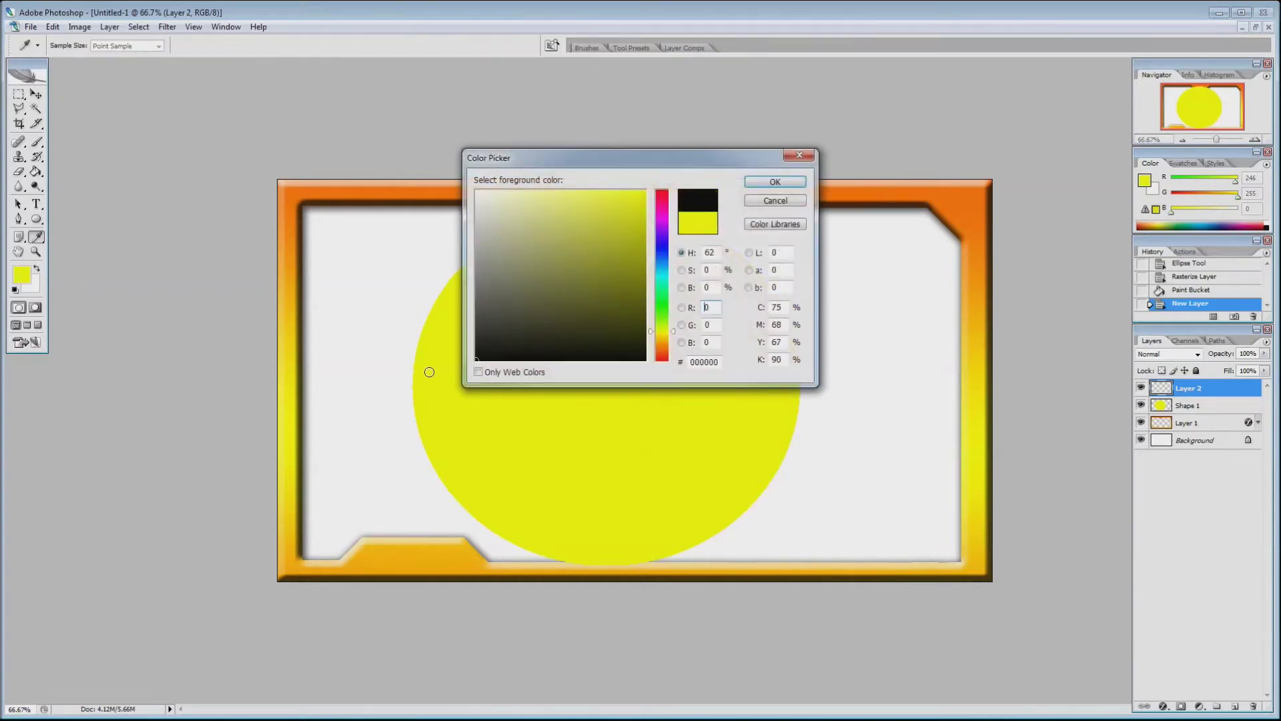
pyautogui.click(775, 182)
pyautogui.moveTo(566, 279); pyautogui.dragTo(504, 338)
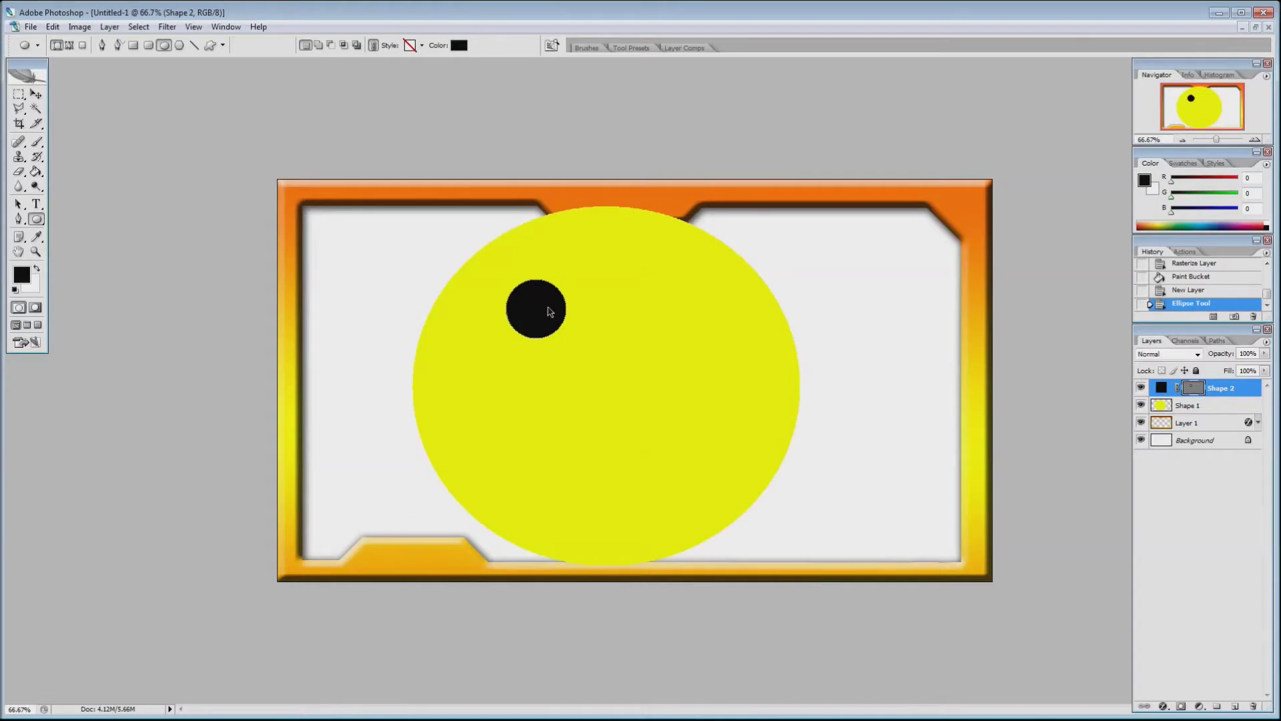
# Paste a copy of the eye beside the first one and draw a large black oval mouth below both eyes.
pyautogui.hotkey('ctrl', 'v')
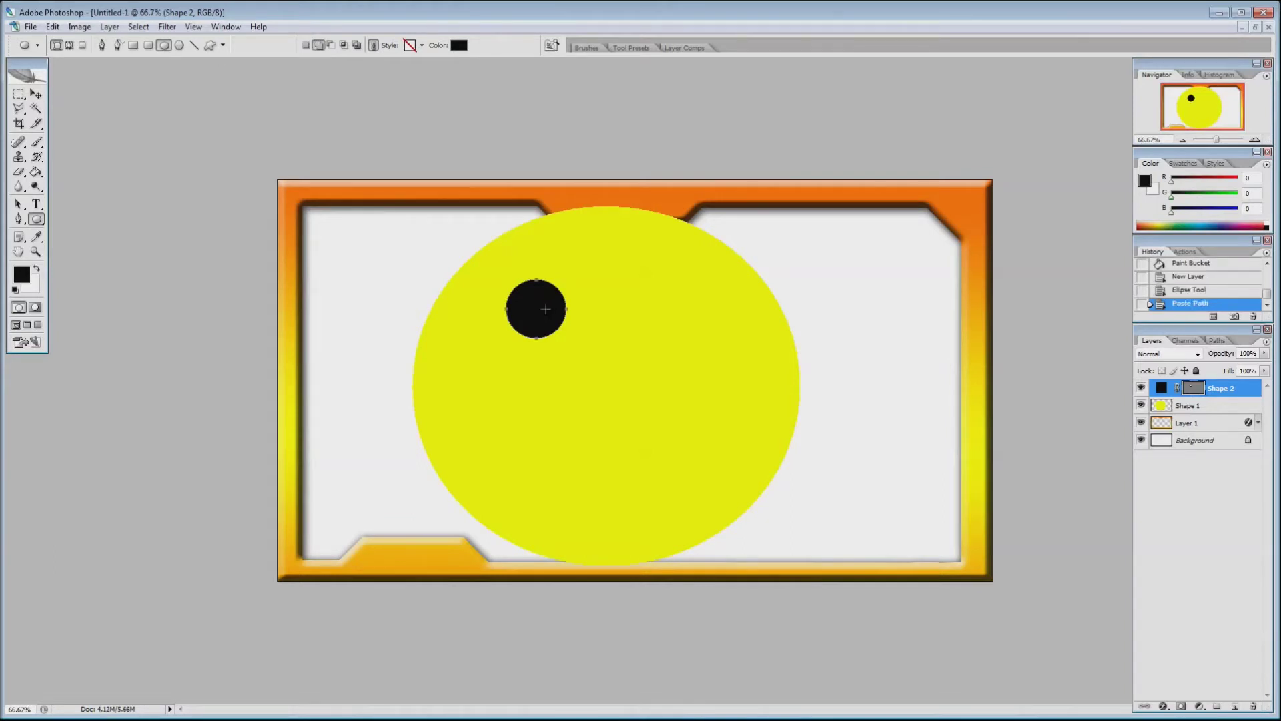
pyautogui.moveTo(544, 317); pyautogui.dragTo(652, 314)
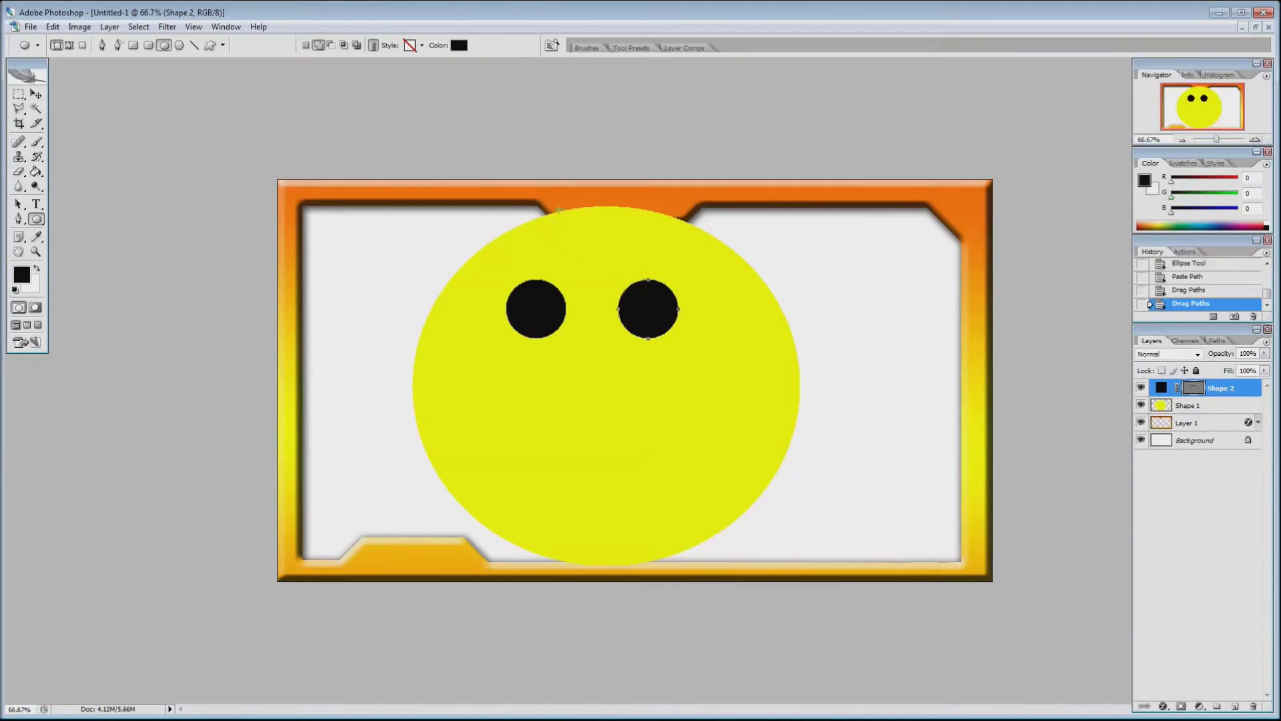
pyautogui.click(37, 218)
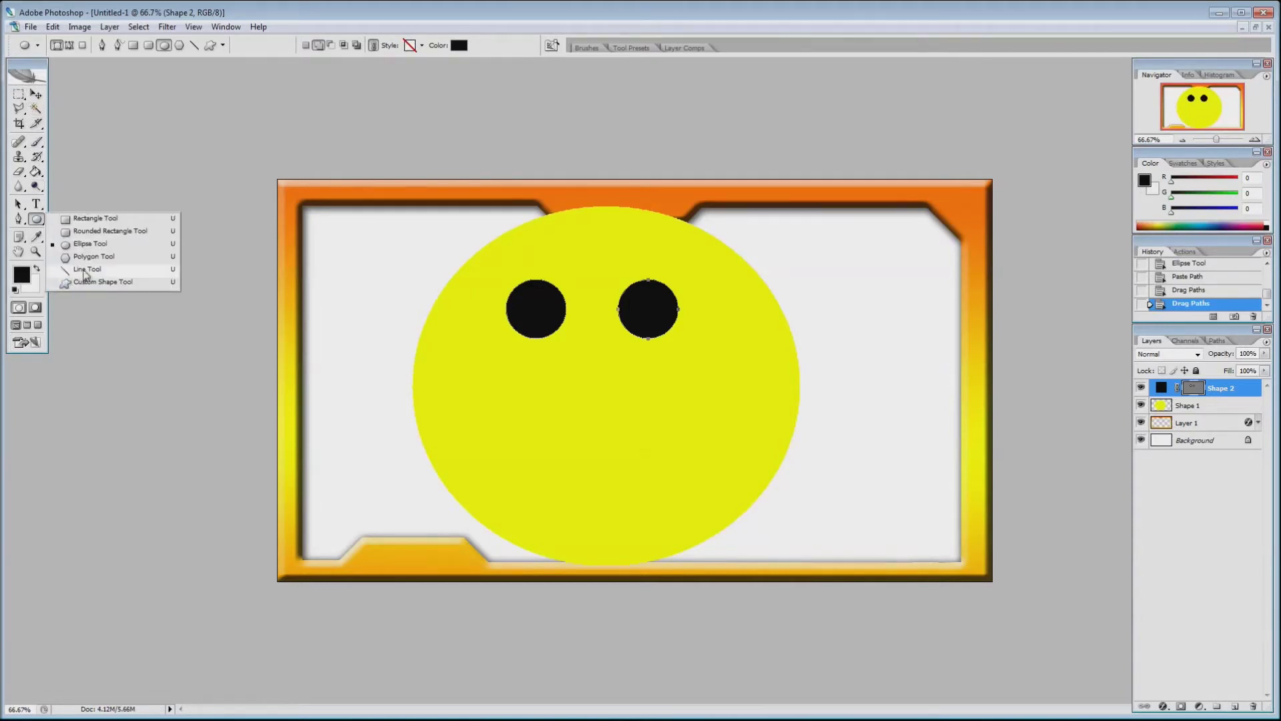
pyautogui.click(157, 244)
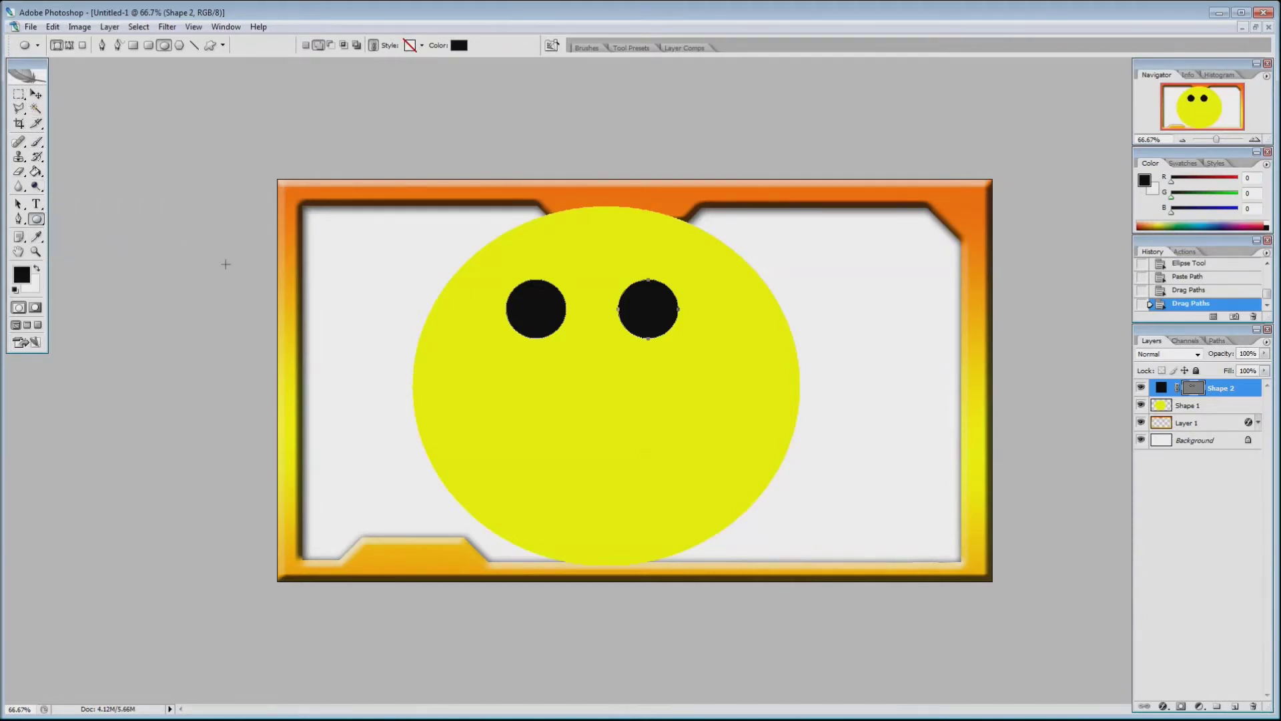
pyautogui.moveTo(524, 367); pyautogui.dragTo(691, 512)
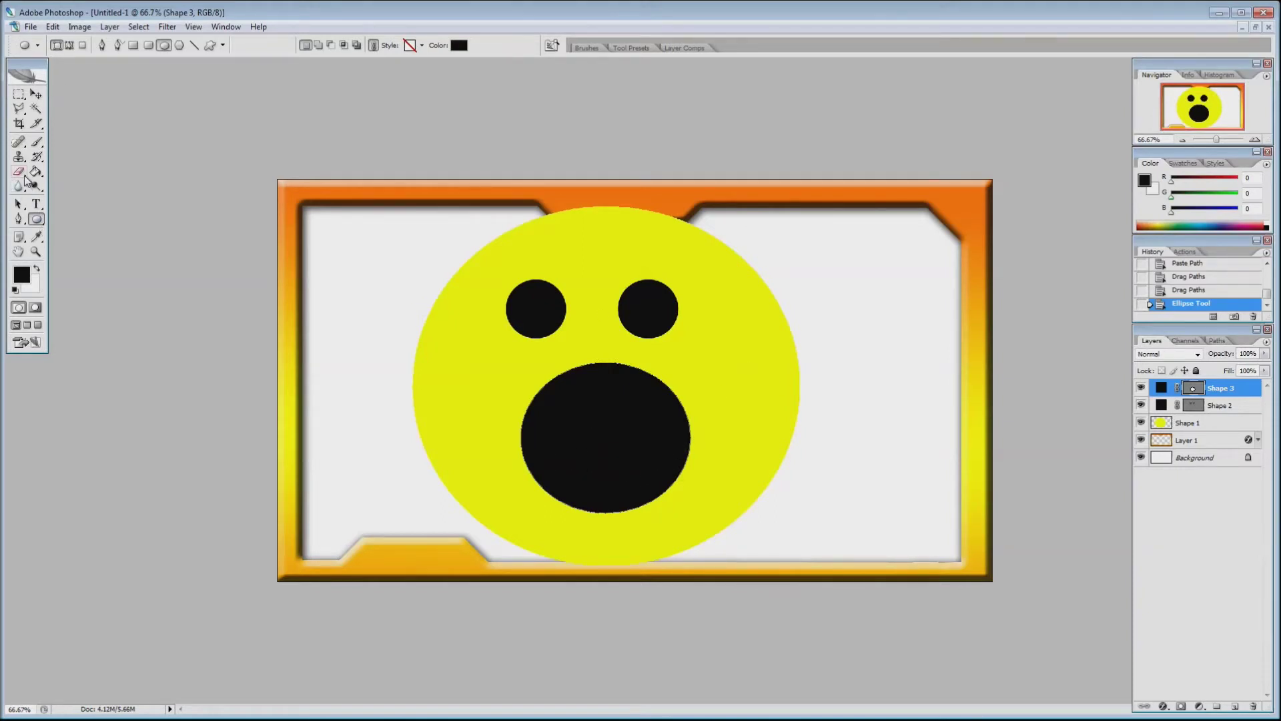
# Try to cut away the upper part of the mouth with an elliptical marquee selection, and undo the deletion.
pyautogui.click(20, 96)
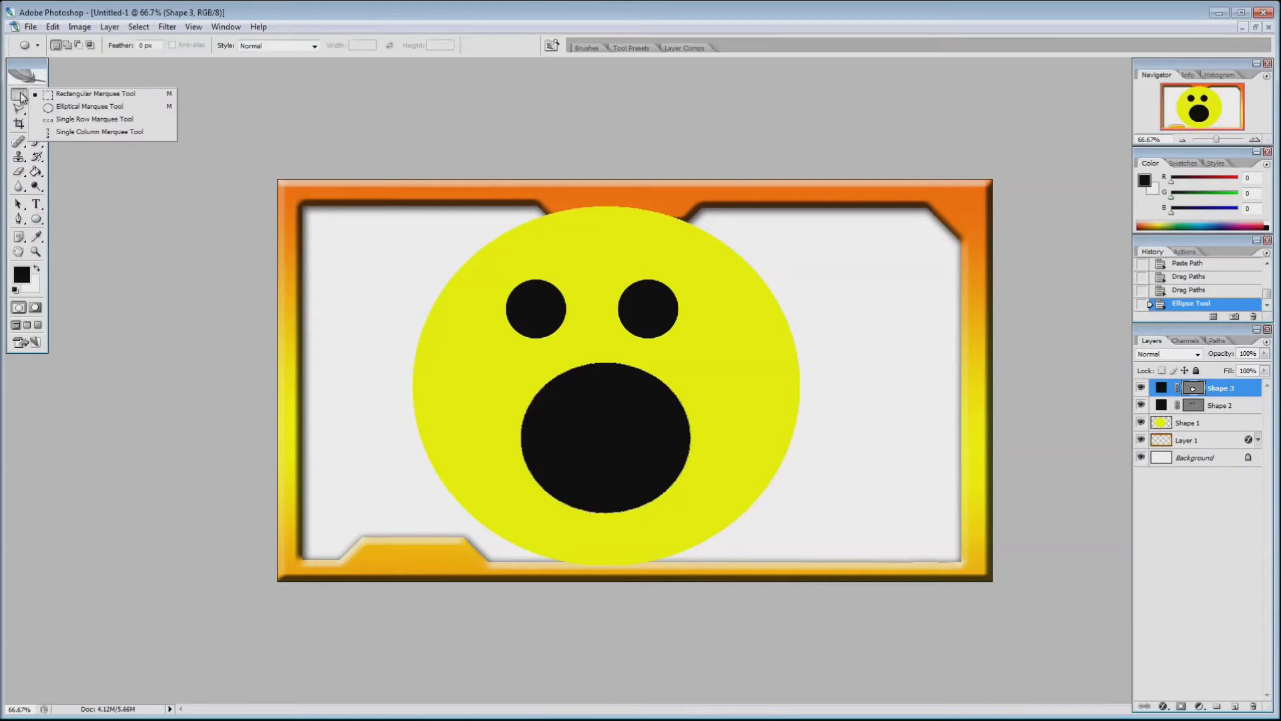
pyautogui.click(80, 107)
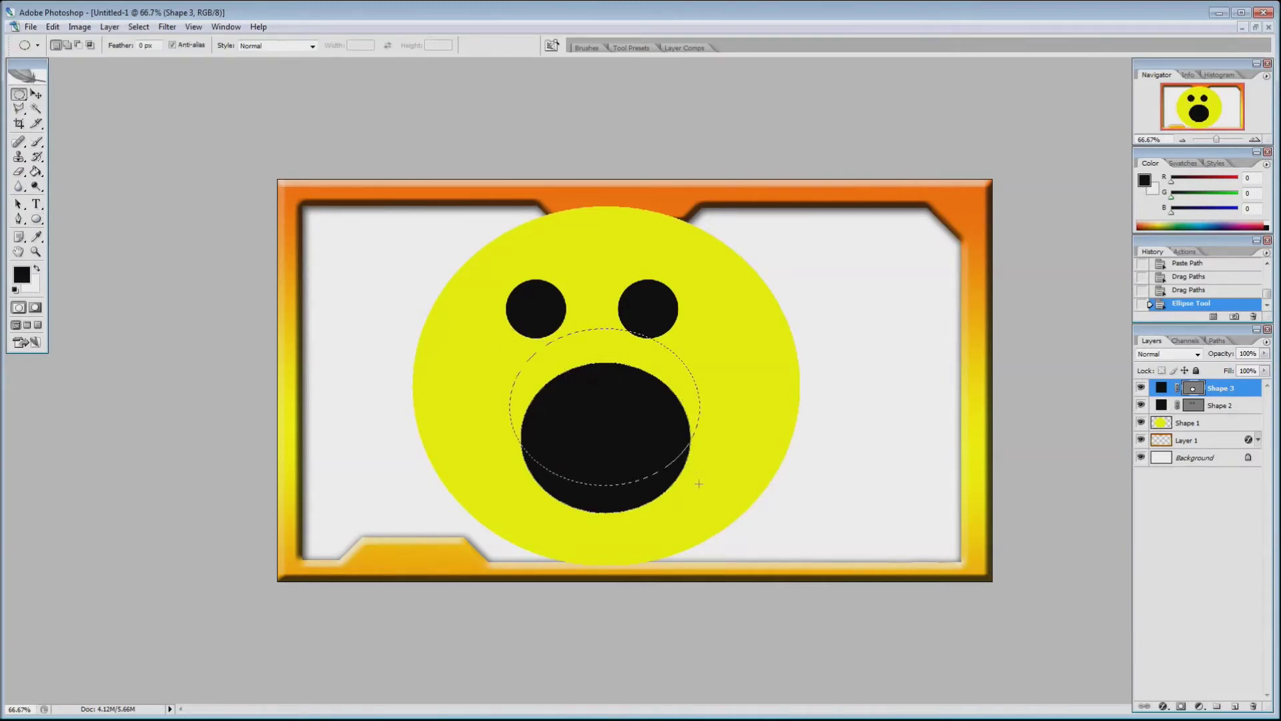
pyautogui.moveTo(700, 485); pyautogui.dragTo(699, 485)
pyautogui.press('Delete')
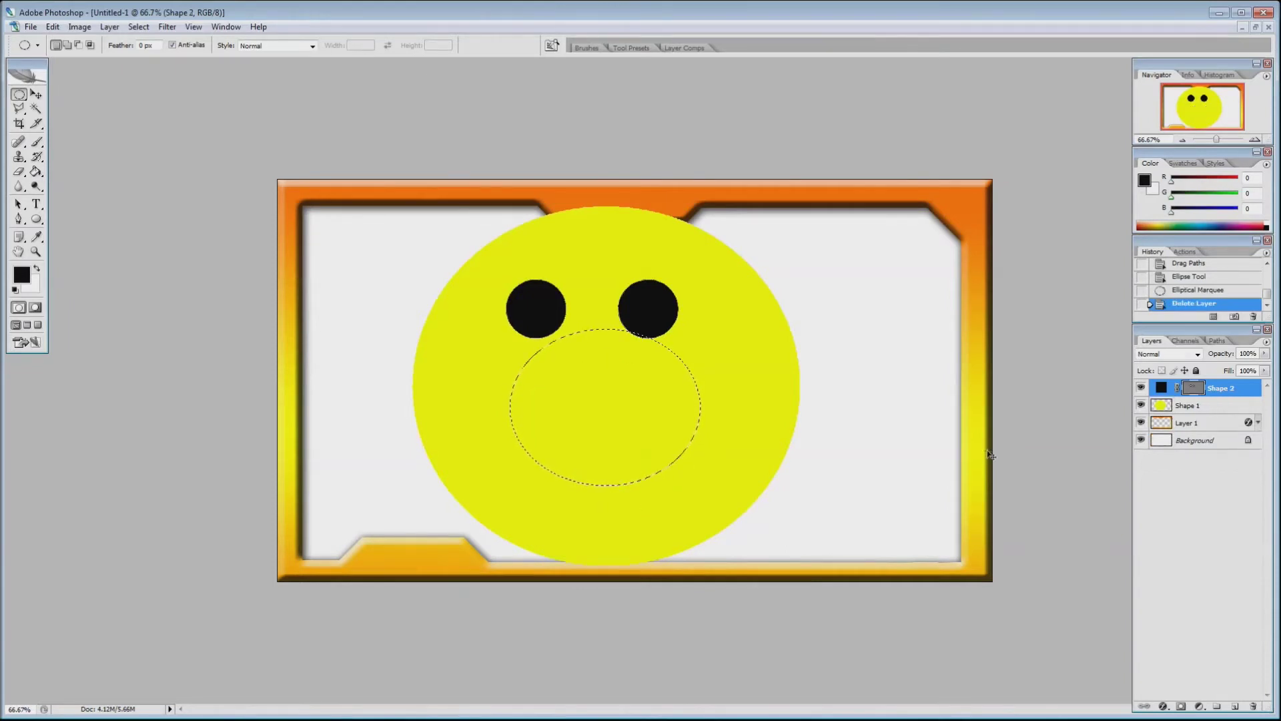
pyautogui.hotkey('ctrl', 'z')
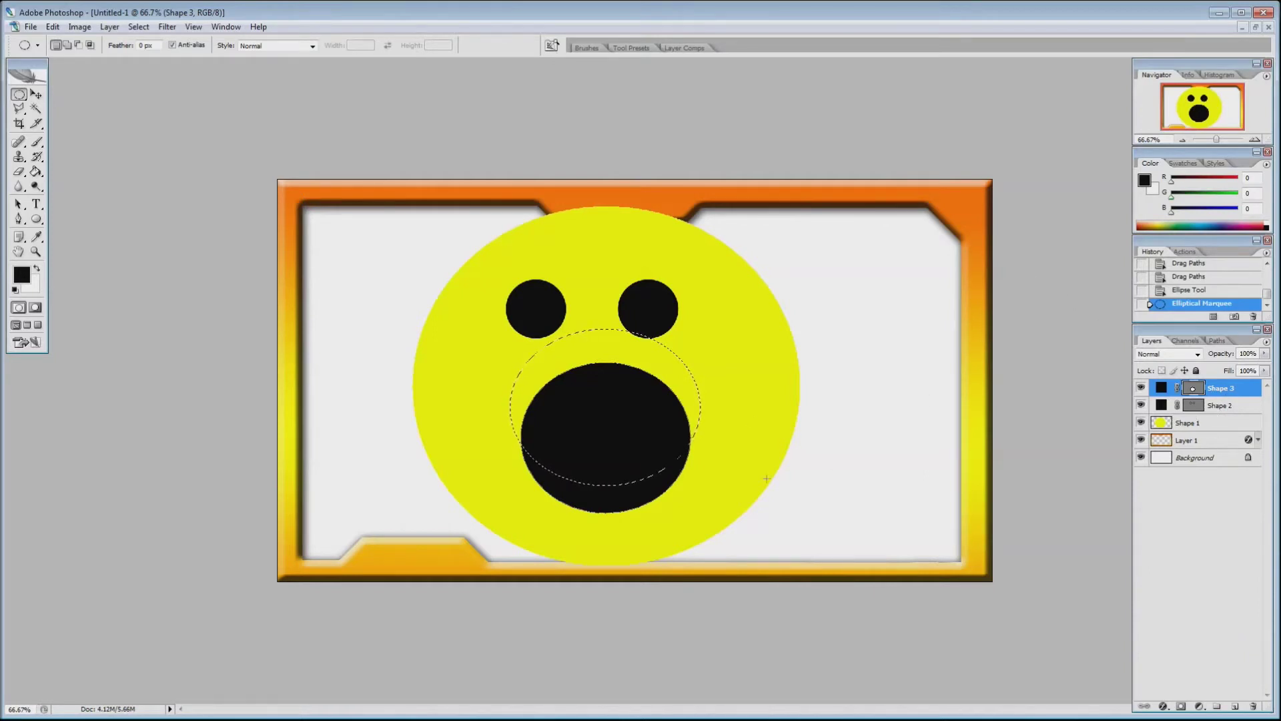
# Try grouping the mouth layer into a smart object and deleting the selected area; undo the grouping and deselect.
pyautogui.rightClick(1226, 392)
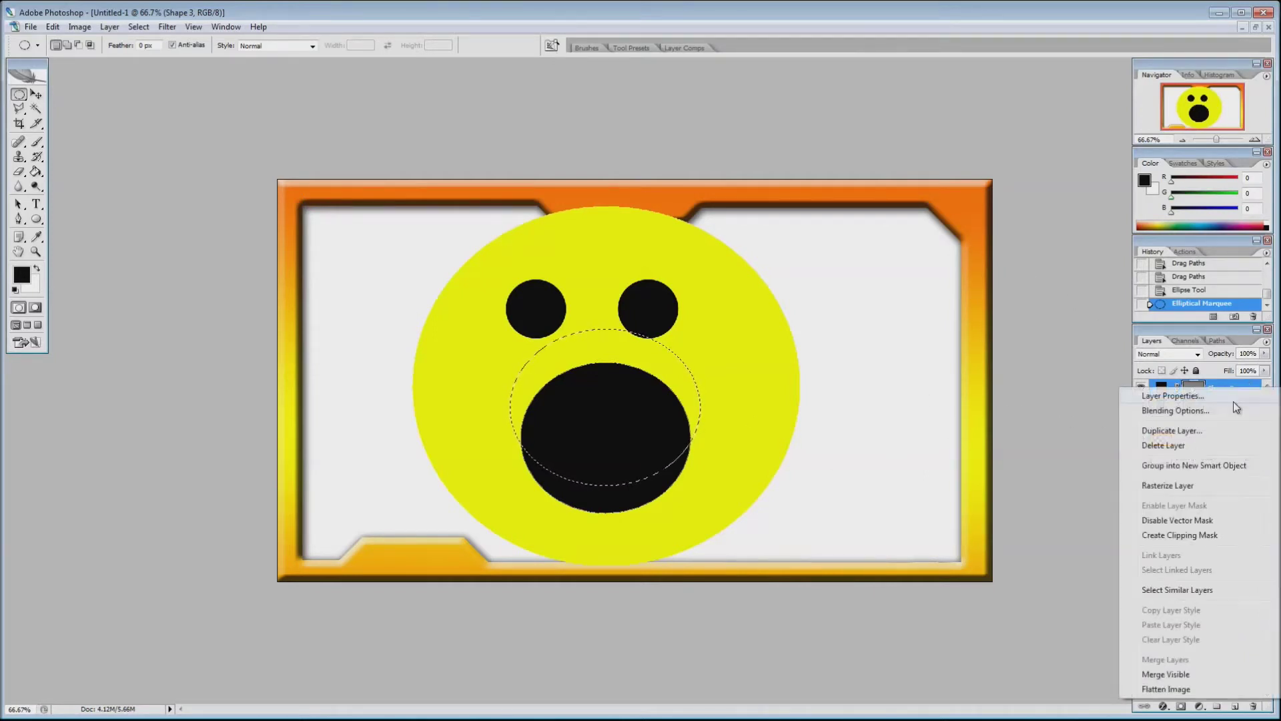
pyautogui.click(1211, 469)
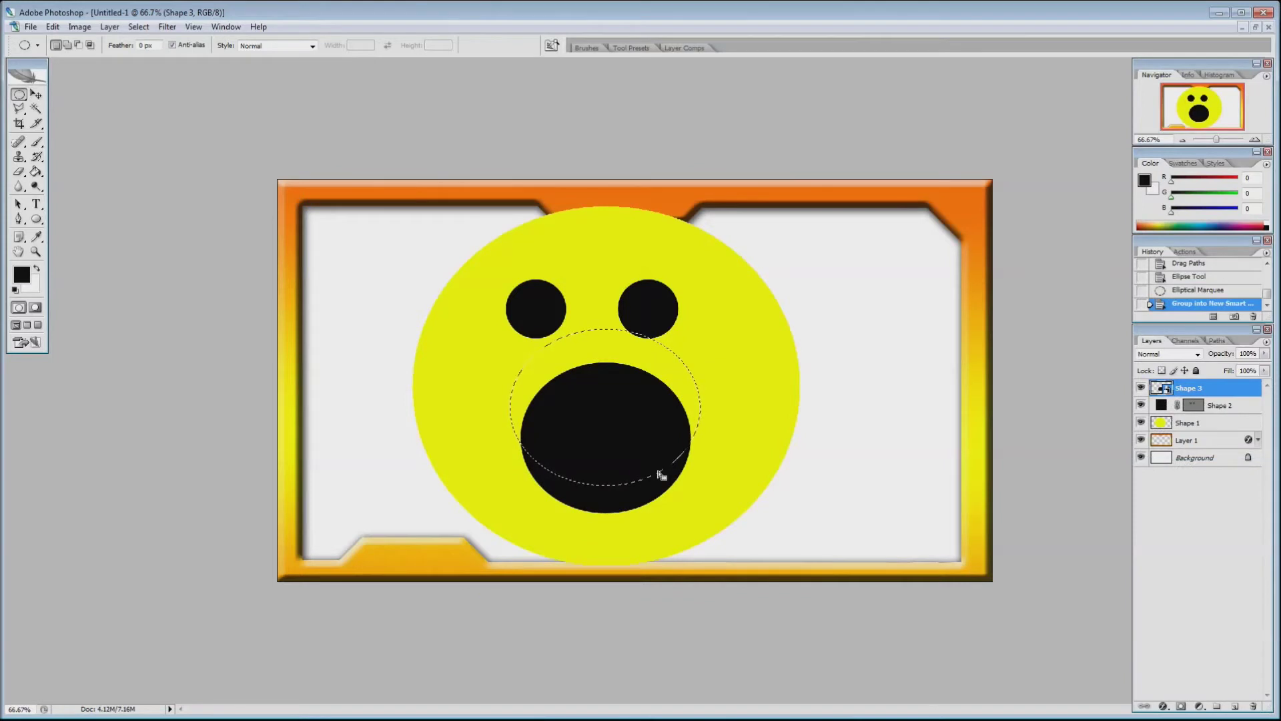
pyautogui.press('Delete')
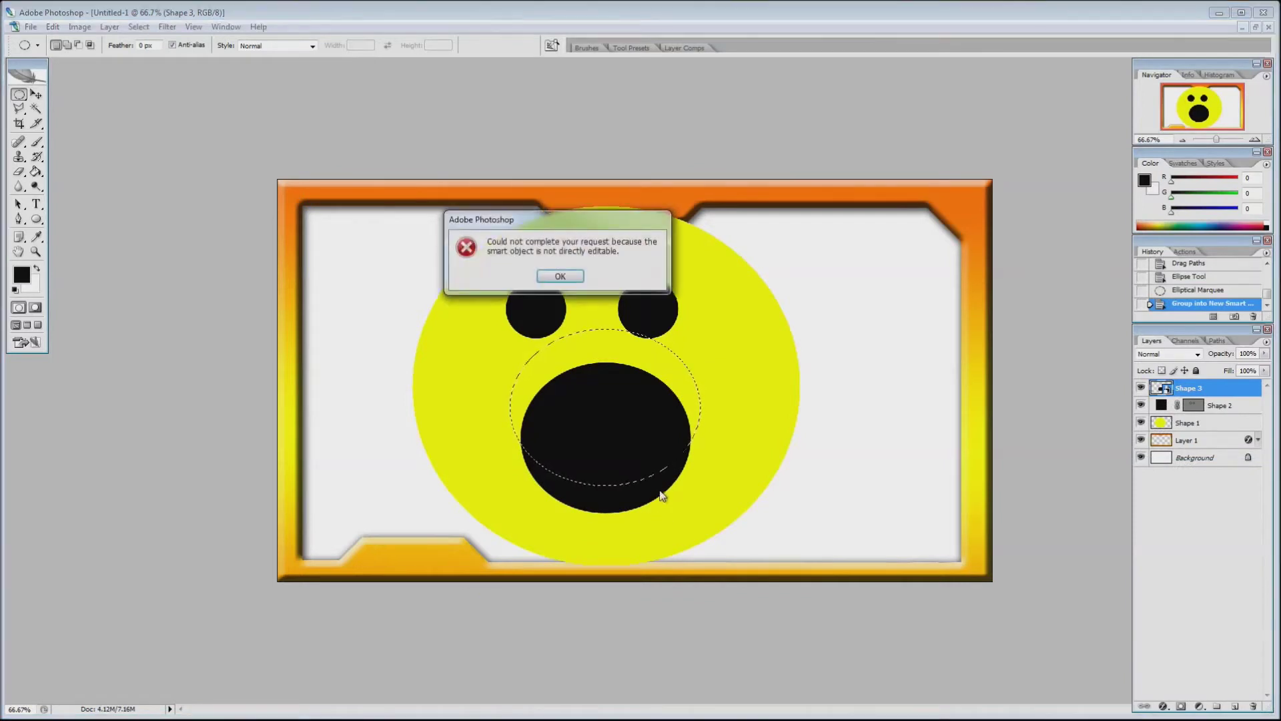
pyautogui.click(555, 277)
pyautogui.hotkey('ctrl', 'z')
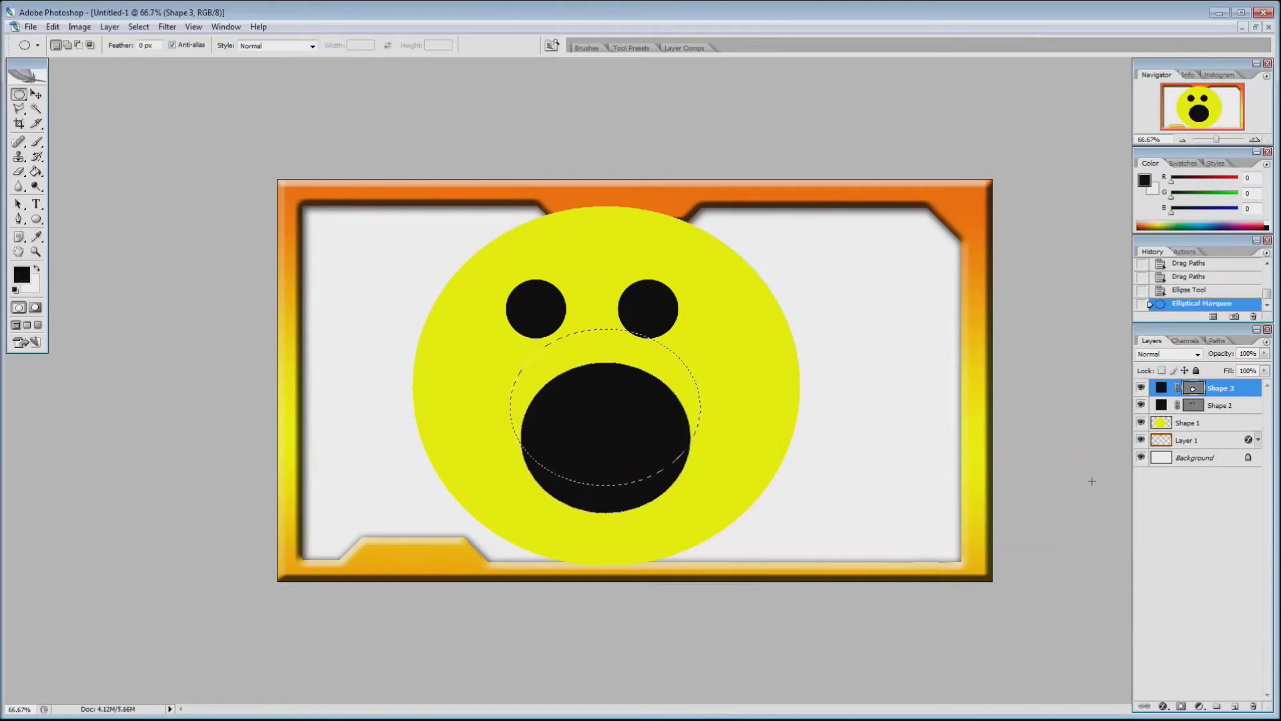
pyautogui.click(662, 466)
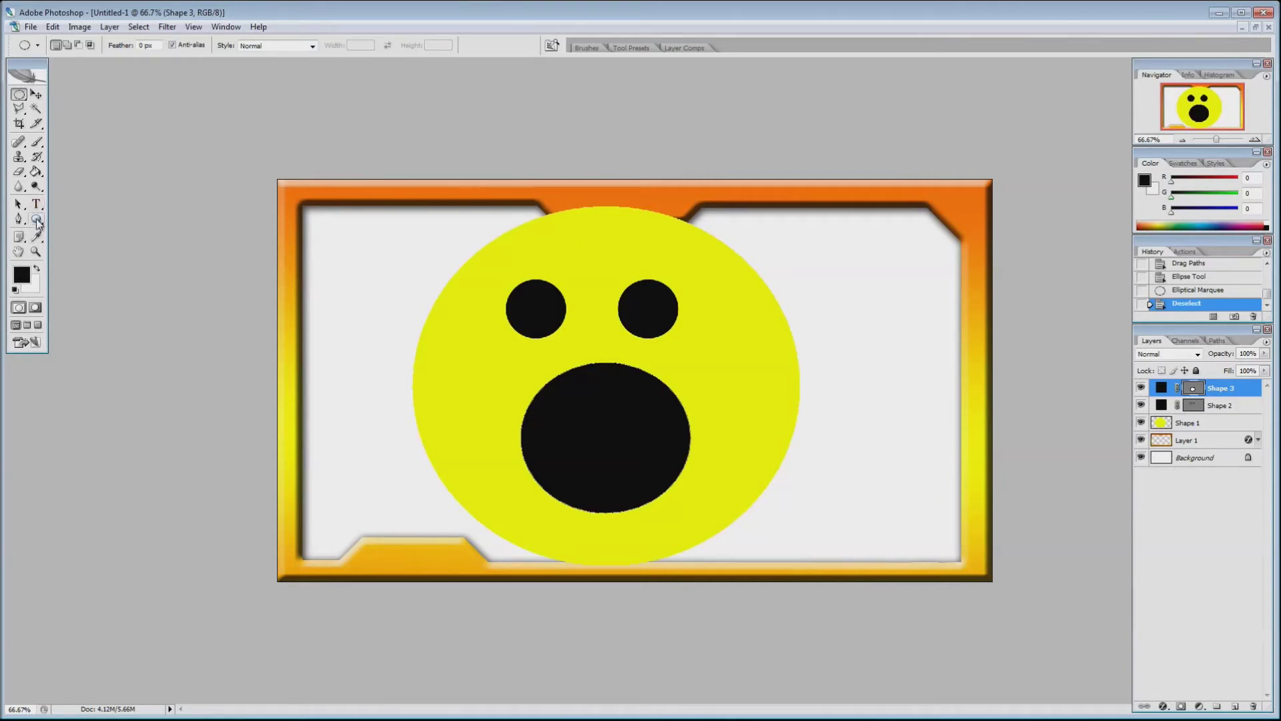
# Activate the Ellipse tool and set the foreground colour to the yellow sampled from the face.
pyautogui.click(37, 219)
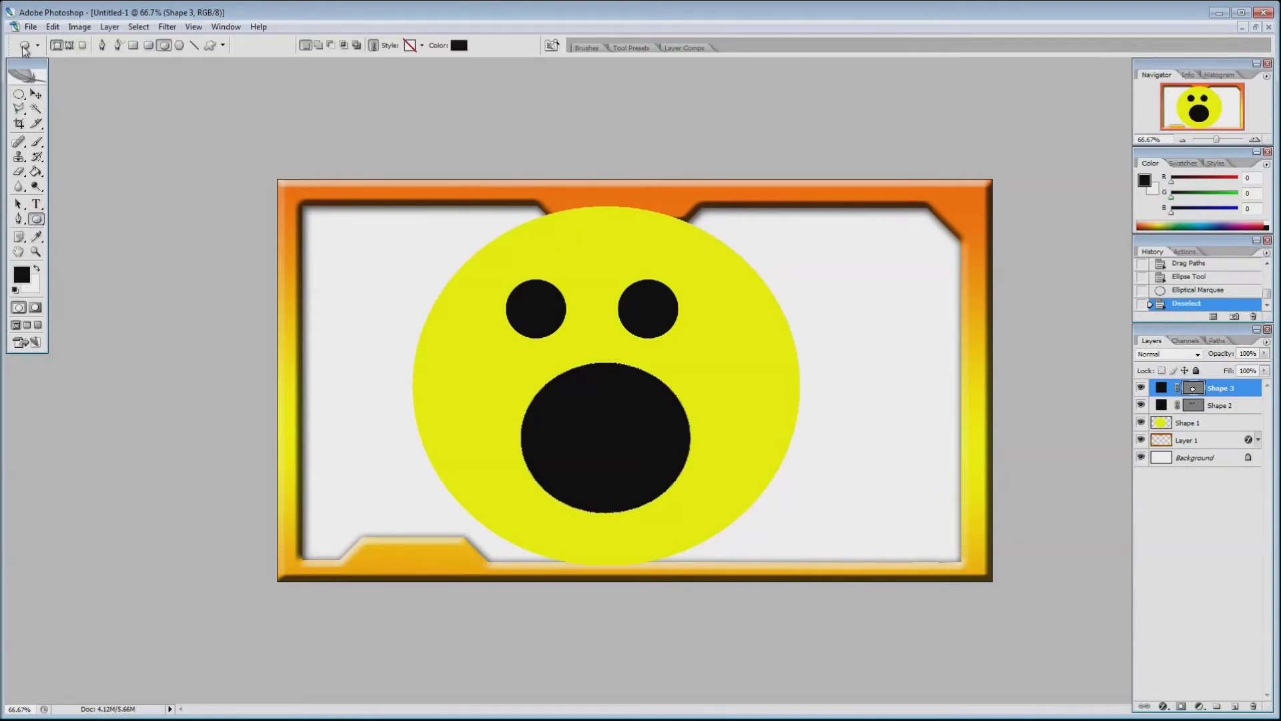
pyautogui.click(21, 275)
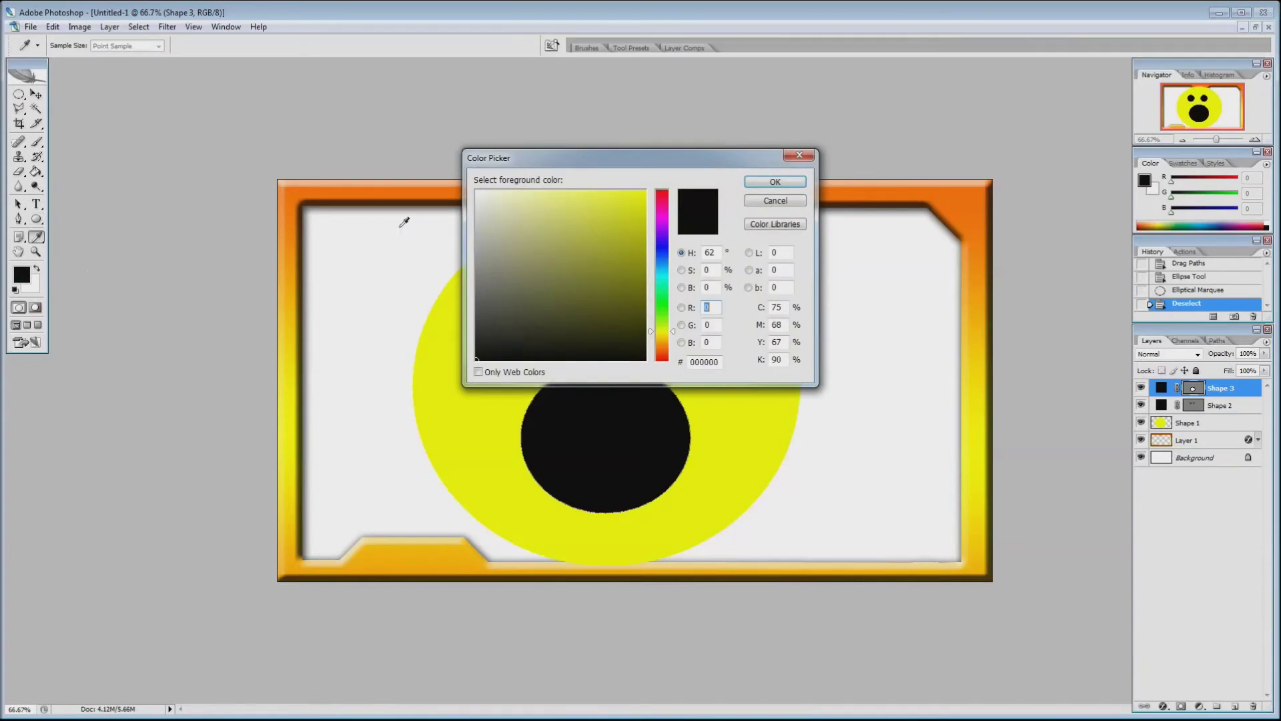
pyautogui.click(492, 471)
pyautogui.click(766, 187)
# Draw and undo a trial ellipse over the mouth, and preview the face's yellow as the mouth's fill without applying it.
pyautogui.moveTo(523, 352)
pyautogui.mouseDown()
pyautogui.moveTo(690, 467)
pyautogui.moveTo(692, 489)
pyautogui.mouseUp()
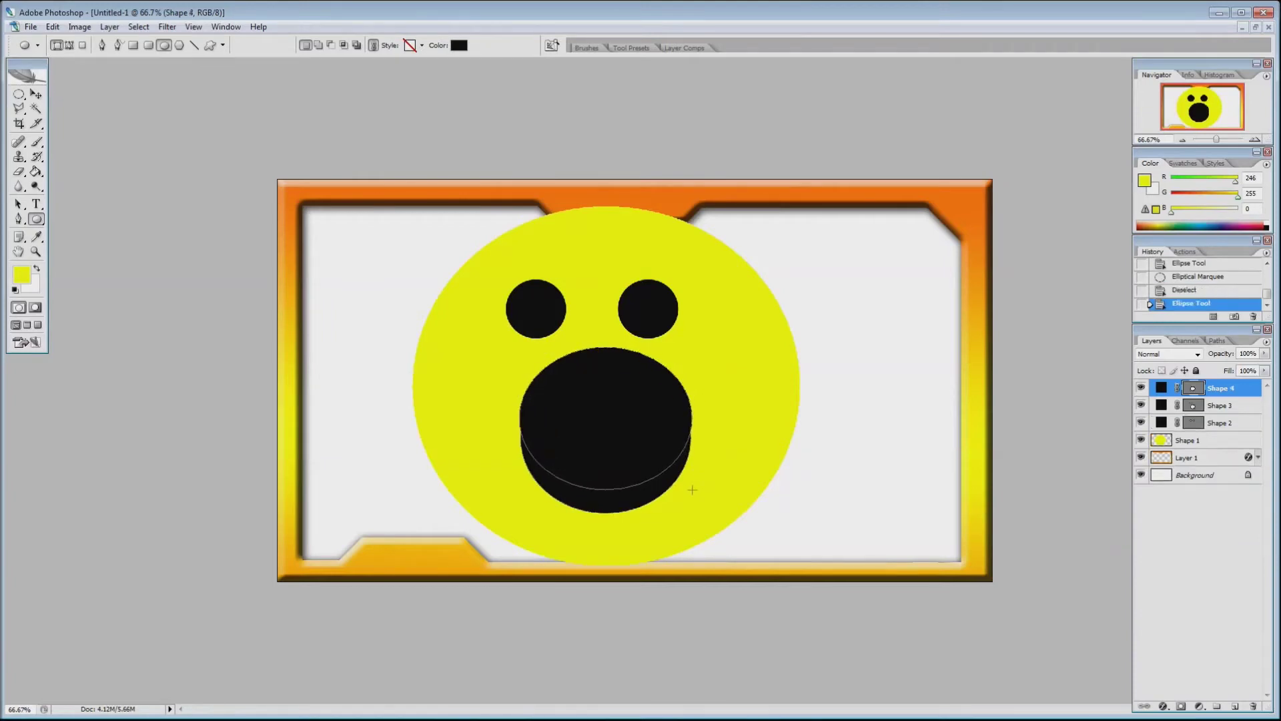
pyautogui.hotkey('ctrl', 'z')
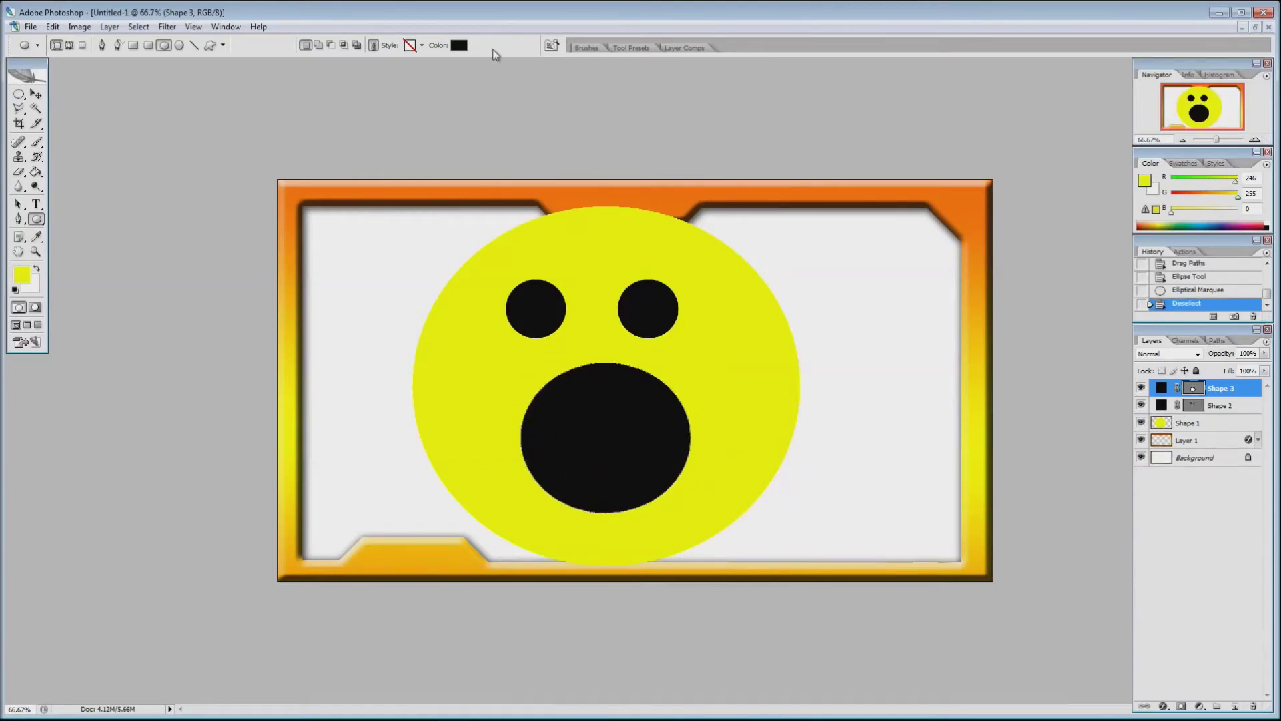
pyautogui.click(465, 46)
pyautogui.moveTo(549, 346); pyautogui.dragTo(580, 239)
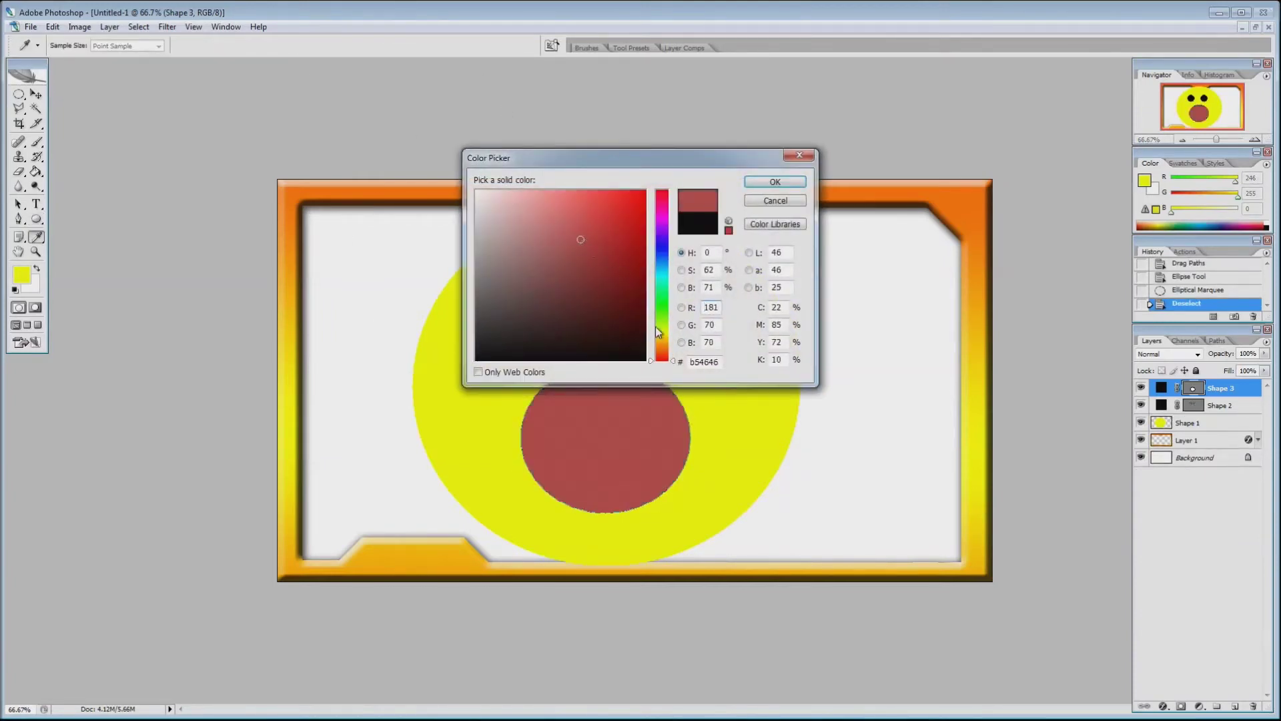
pyautogui.click(439, 384)
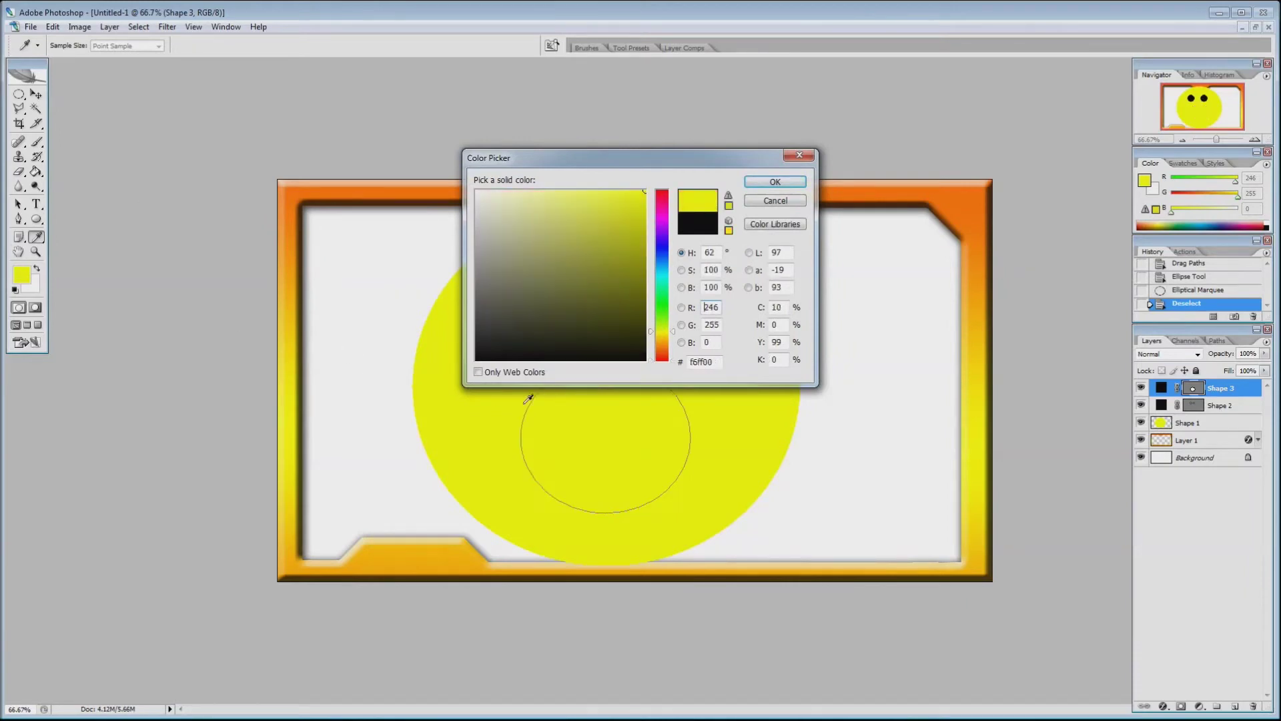
pyautogui.click(782, 201)
# Draw an ellipse covering the upper part of the mouth and recolour it with the yellow sampled from the face, leaving a smile.
pyautogui.moveTo(520, 347); pyautogui.dragTo(692, 489)
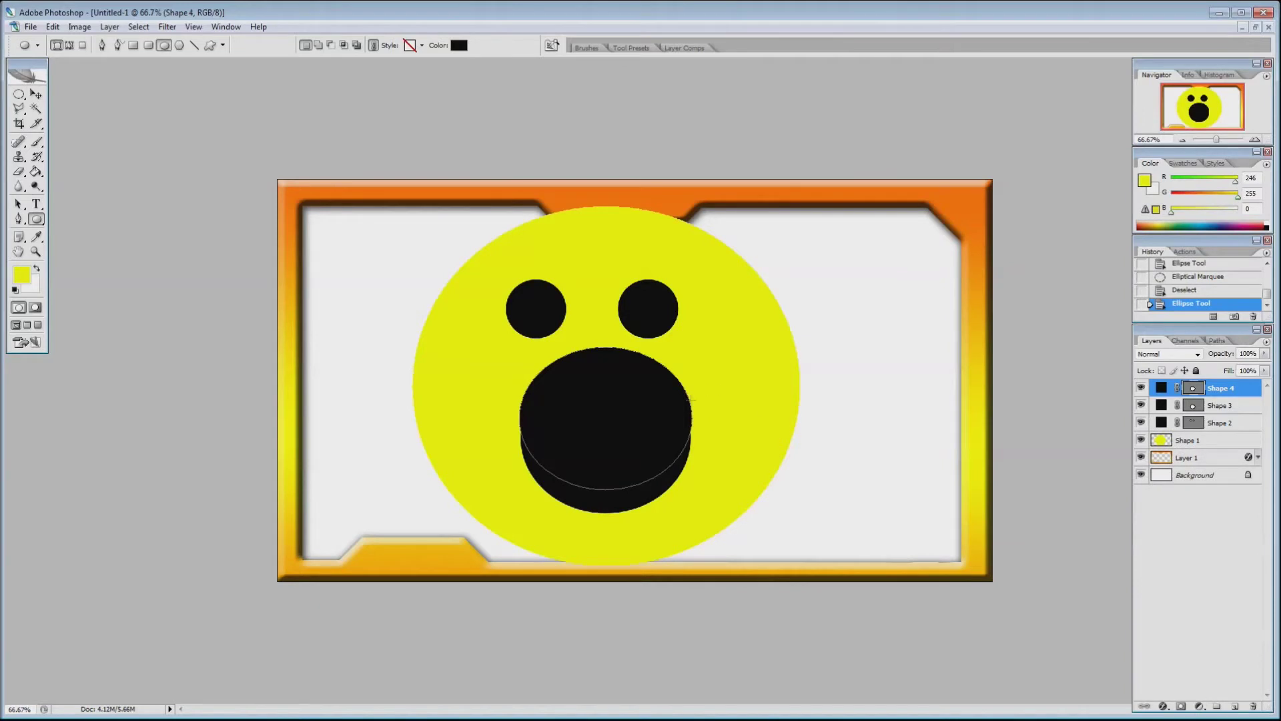
pyautogui.click(458, 45)
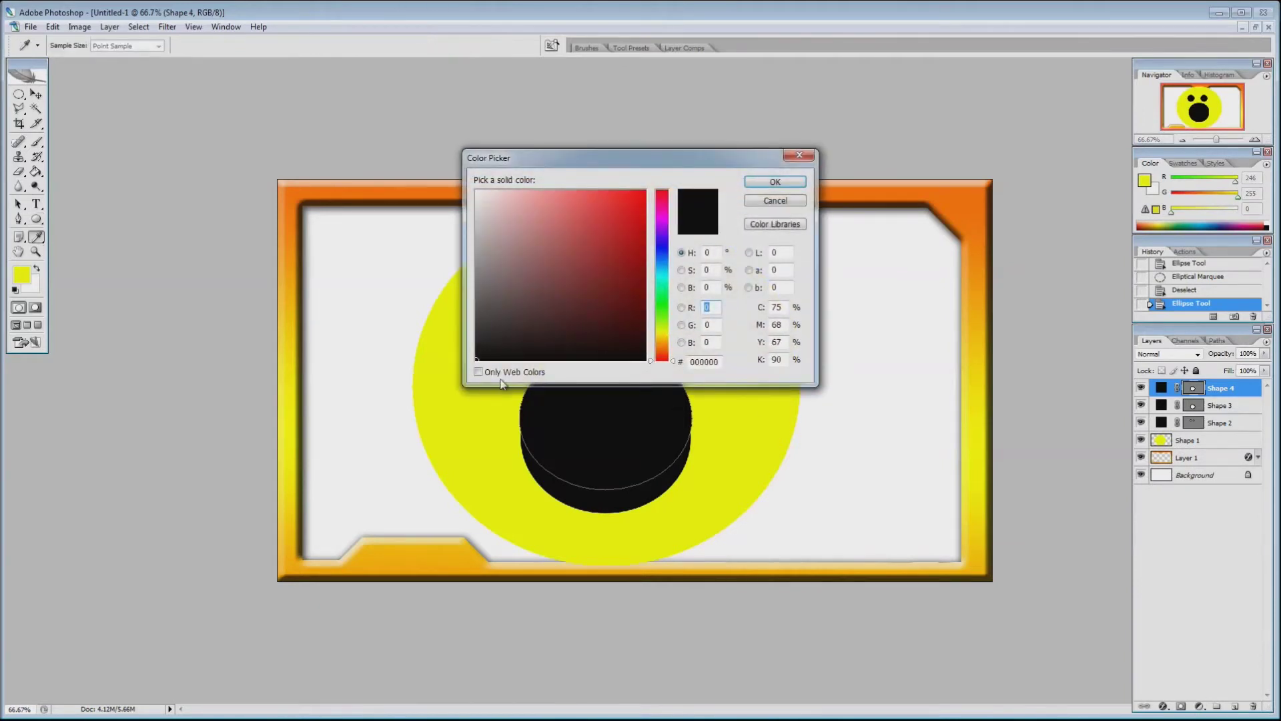
pyautogui.click(481, 410)
pyautogui.click(777, 183)
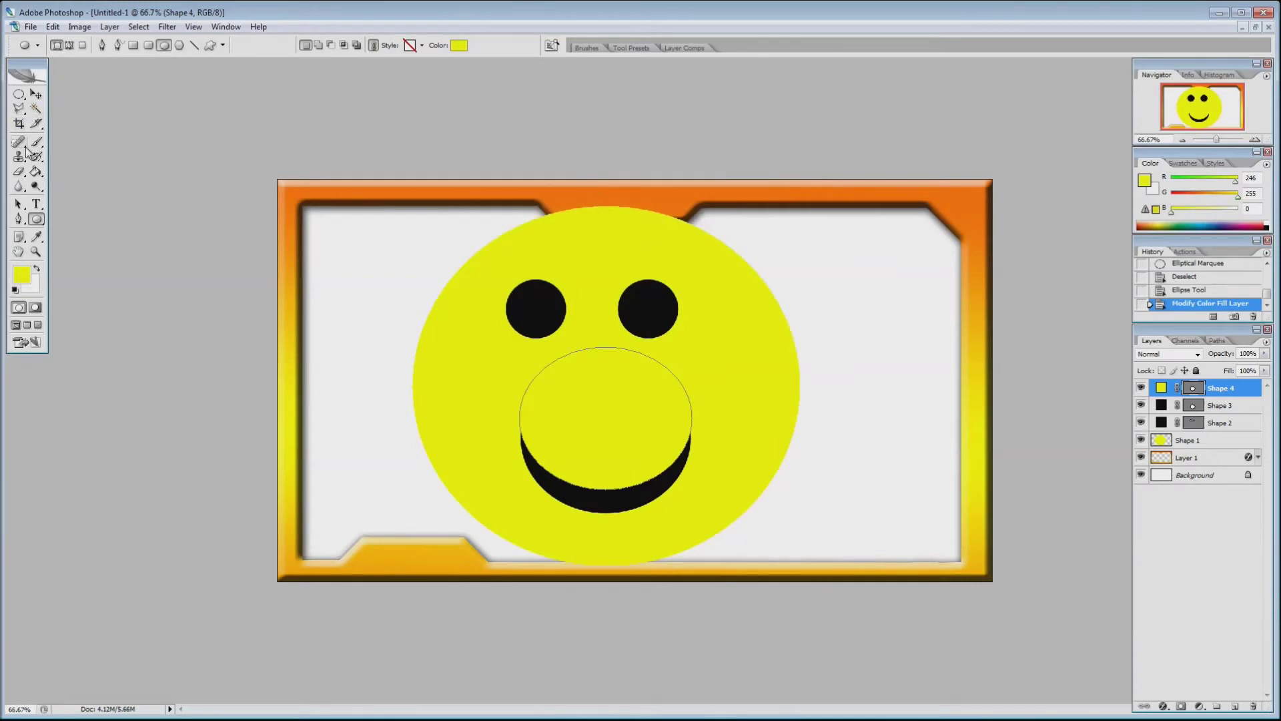
# Move the orange frame layer, Layer 1, to the top of the layer stack so it overlaps the smiley face.
pyautogui.click(36, 94)
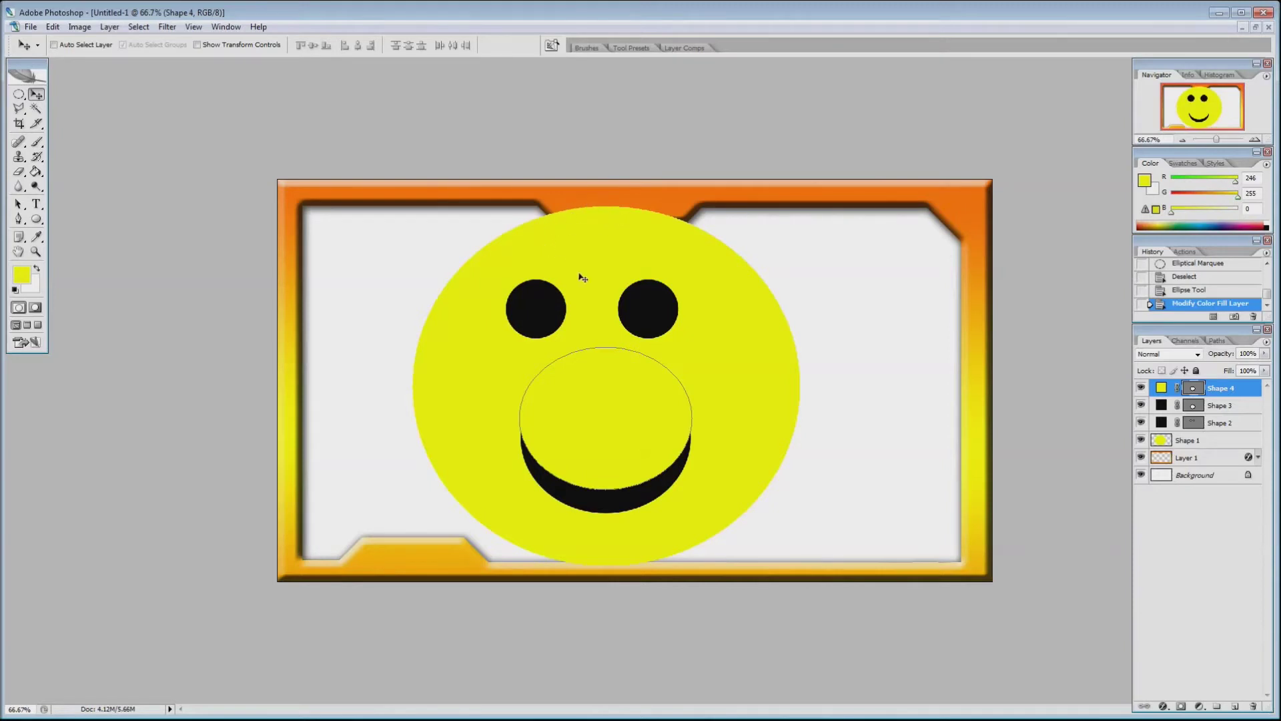
pyautogui.moveTo(1196, 456); pyautogui.dragTo(1193, 422)
pyautogui.moveTo(1192, 405); pyautogui.dragTo(1188, 386)
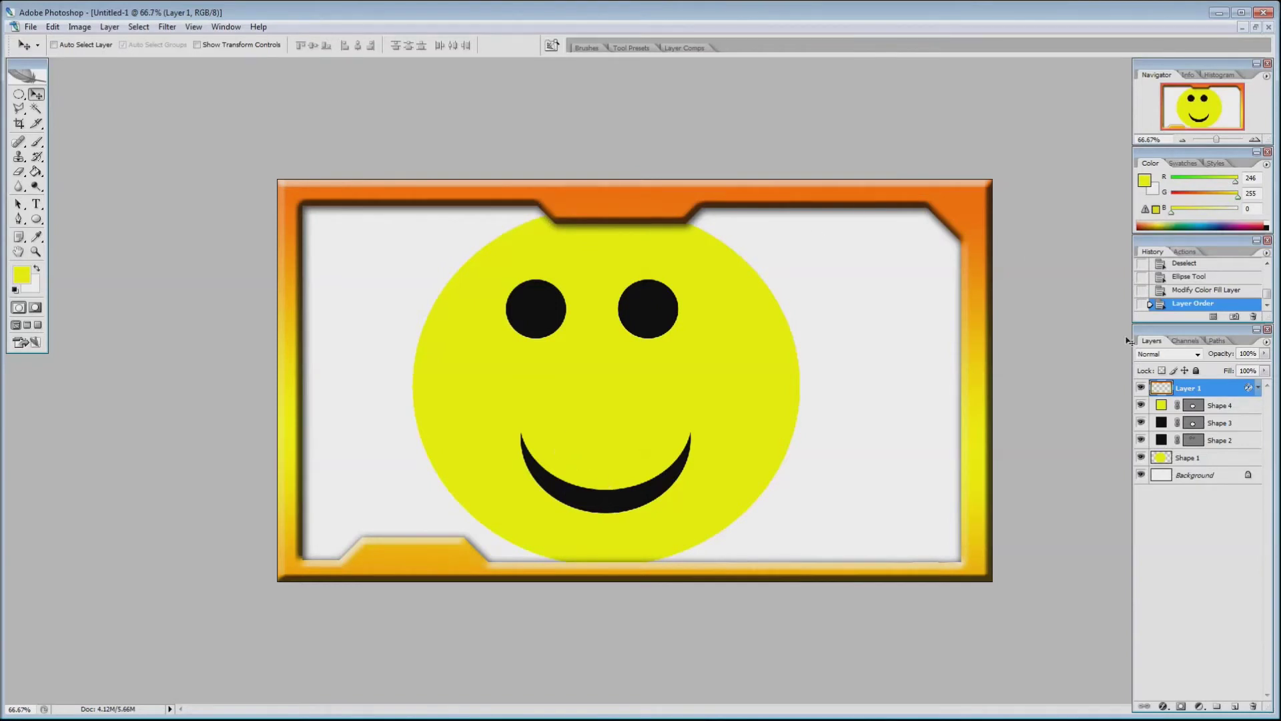
# Enable an Outer Glow on the eyes layer, Shape 2, and change the glow colour to red.
pyautogui.click(1241, 445)
pyautogui.doubleClick(1244, 447)
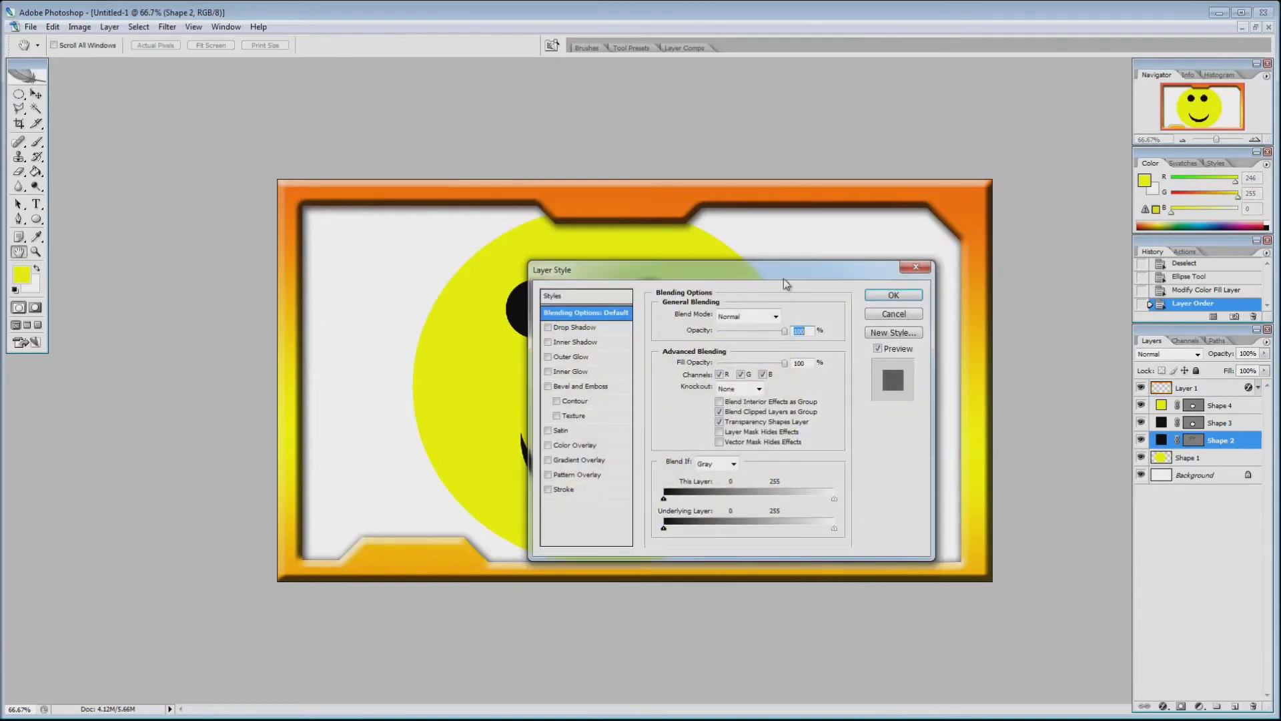
pyautogui.moveTo(786, 275); pyautogui.dragTo(1087, 267)
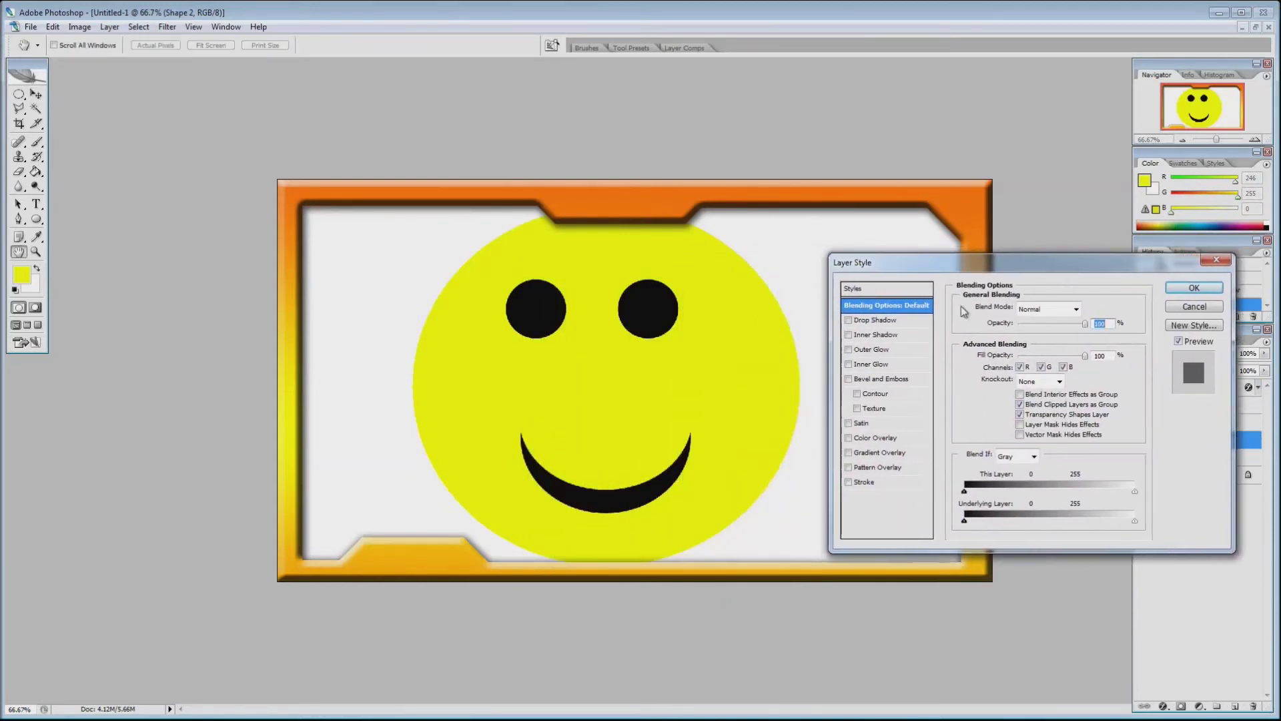
pyautogui.click(848, 349)
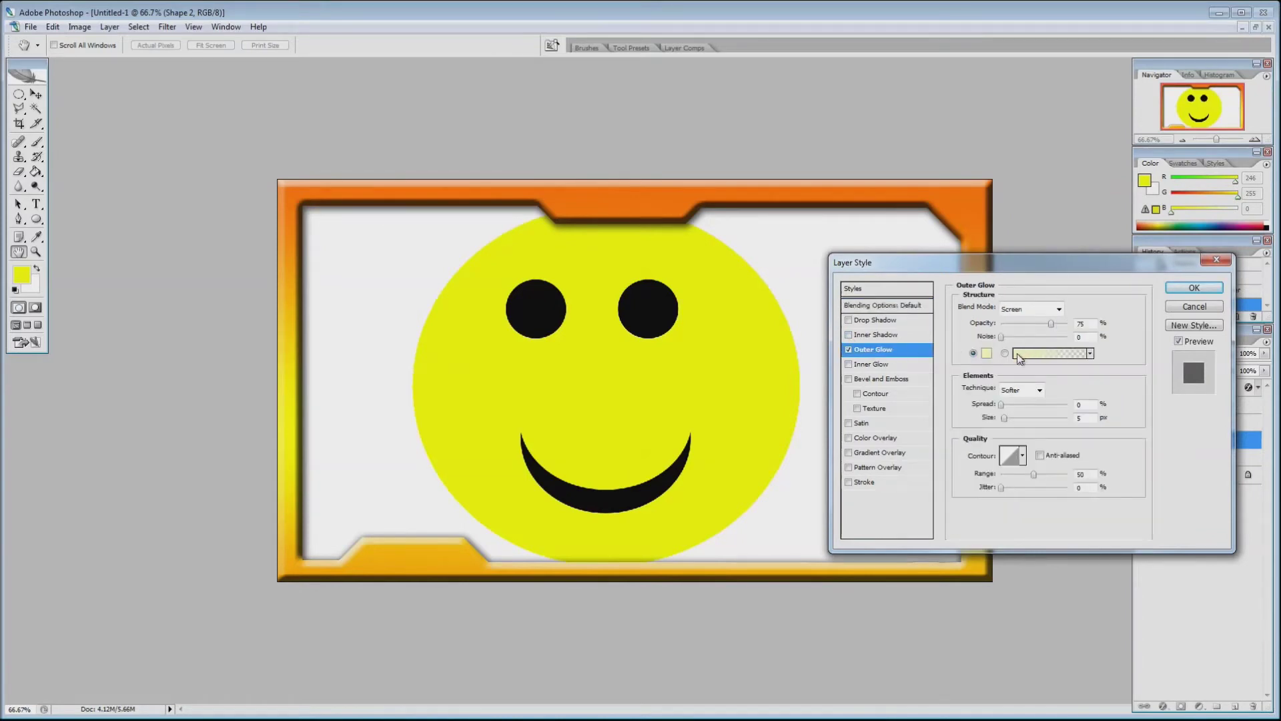
pyautogui.click(987, 353)
pyautogui.moveTo(663, 343); pyautogui.dragTo(664, 360)
pyautogui.click(644, 191)
pyautogui.click(774, 181)
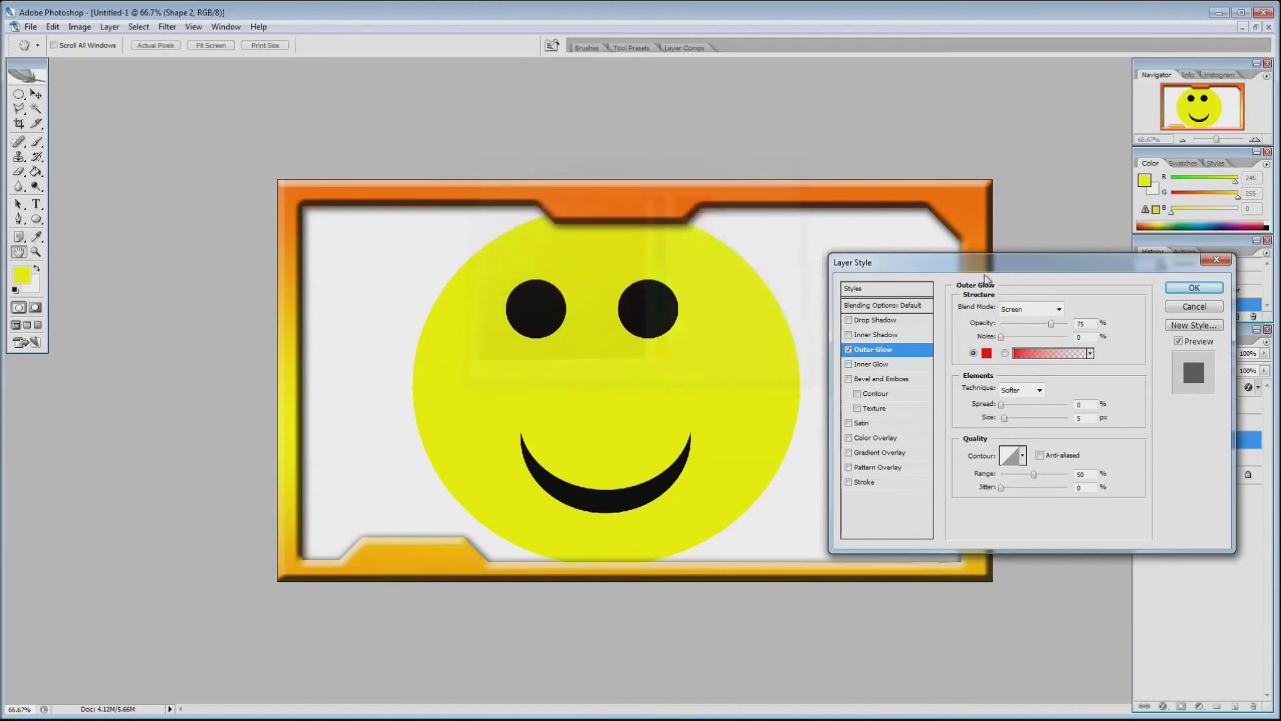
# Set the eyes' outer glow to 3% noise, 44% spread and 76 px size, and apply the style.
pyautogui.moveTo(1003, 337); pyautogui.dragTo(1005, 338)
pyautogui.moveTo(1002, 419); pyautogui.dragTo(1030, 404)
pyautogui.click(1194, 288)
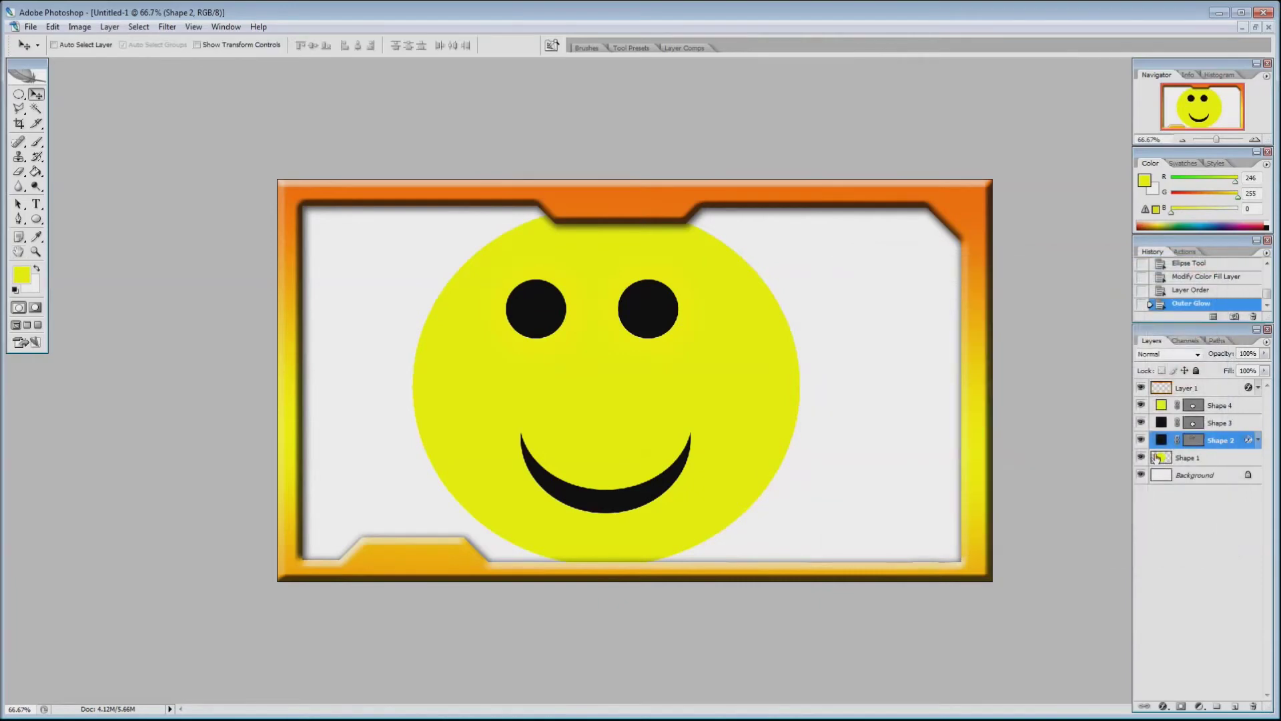
# Add a Drop Shadow to the eyes layer with a size of 43 px, and review the outer glow settings.
pyautogui.doubleClick(1252, 443)
pyautogui.click(850, 321)
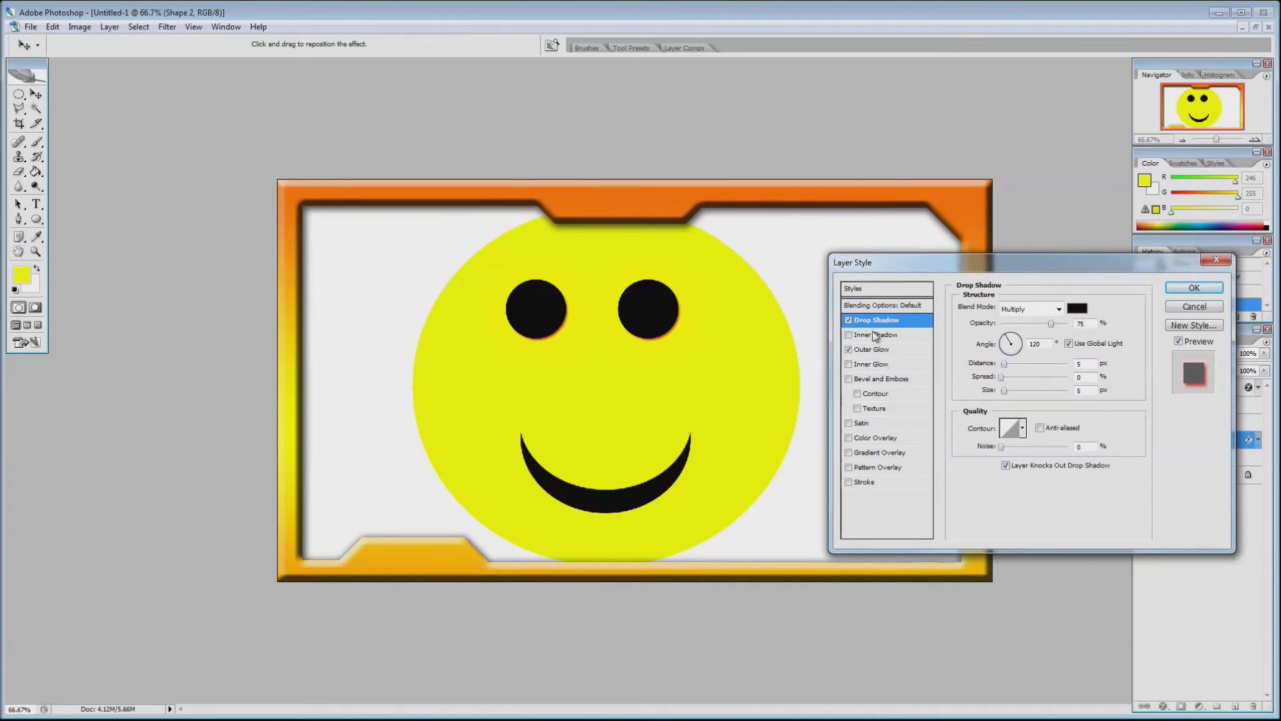
pyautogui.click(874, 350)
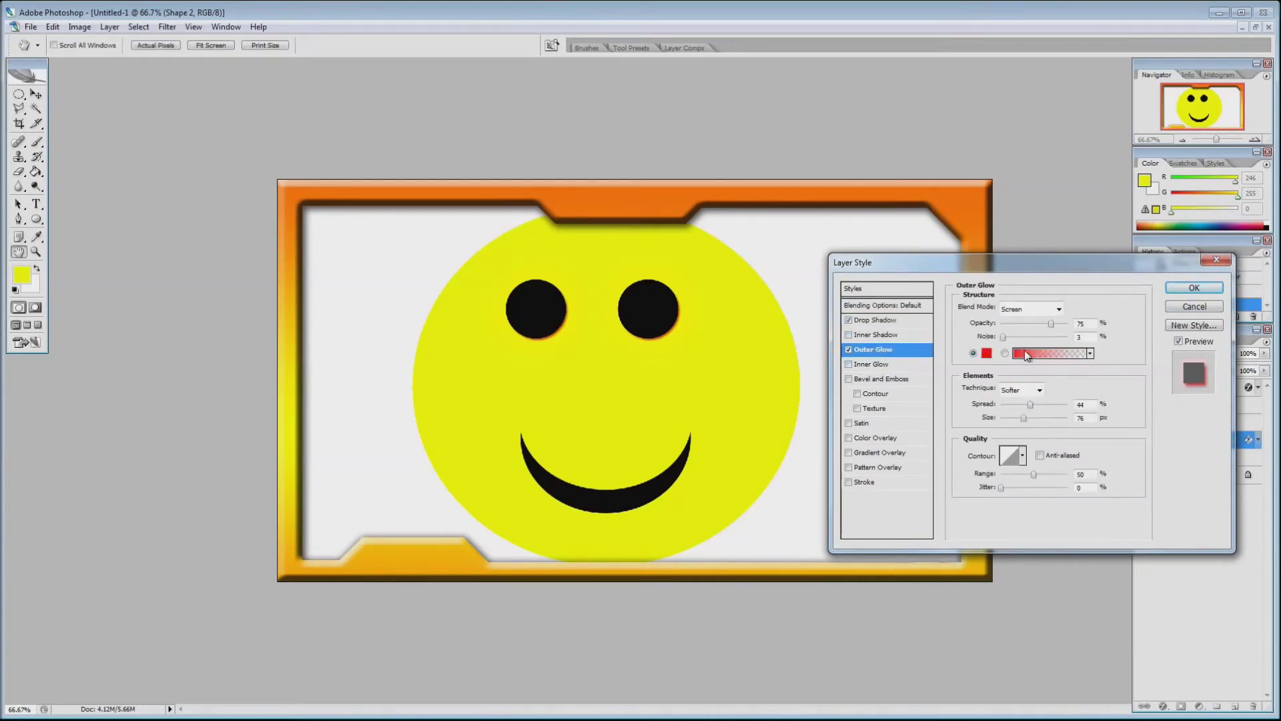
pyautogui.click(1038, 416)
pyautogui.click(877, 321)
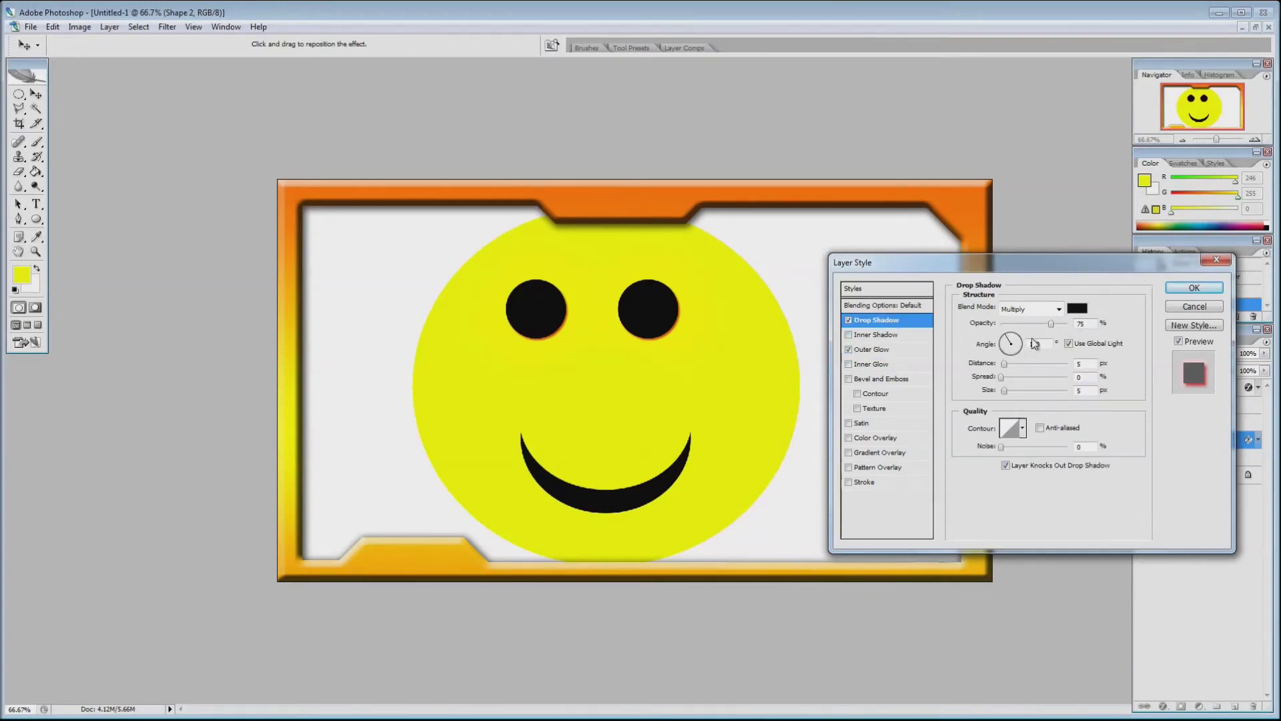
pyautogui.moveTo(1005, 390)
pyautogui.mouseDown()
pyautogui.moveTo(1031, 389)
pyautogui.moveTo(1015, 390)
pyautogui.mouseUp()
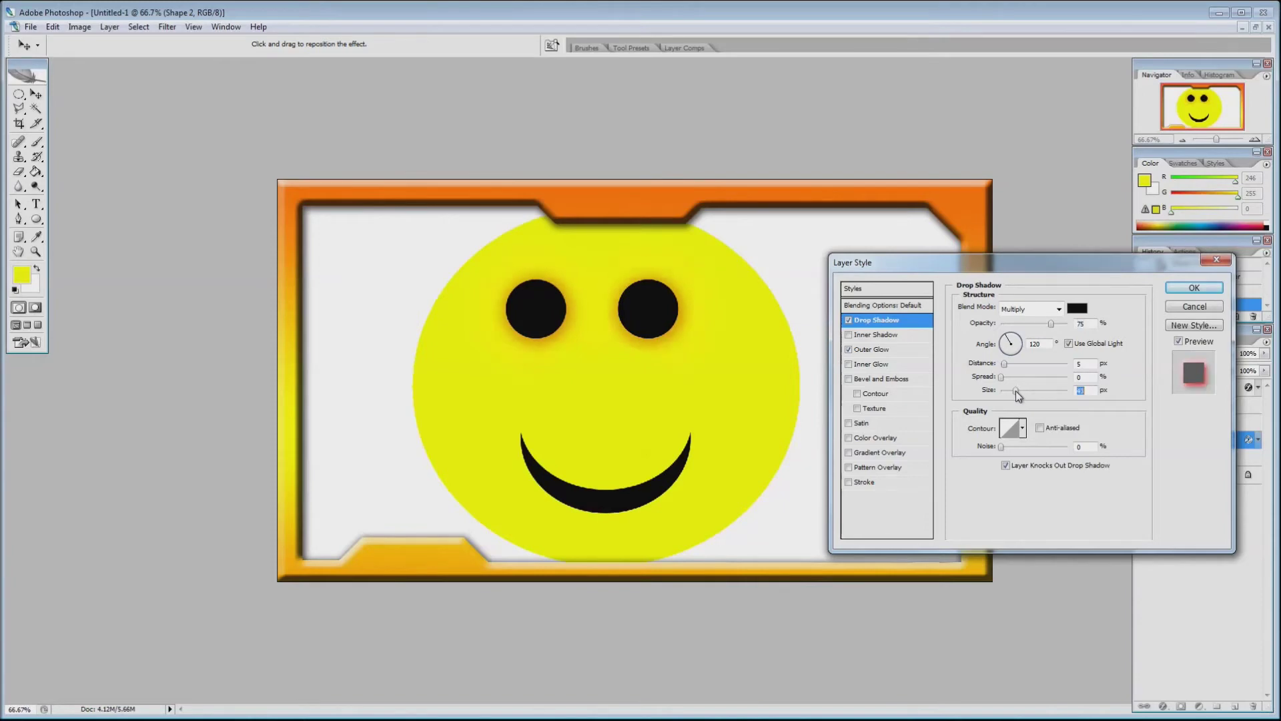
pyautogui.click(1194, 288)
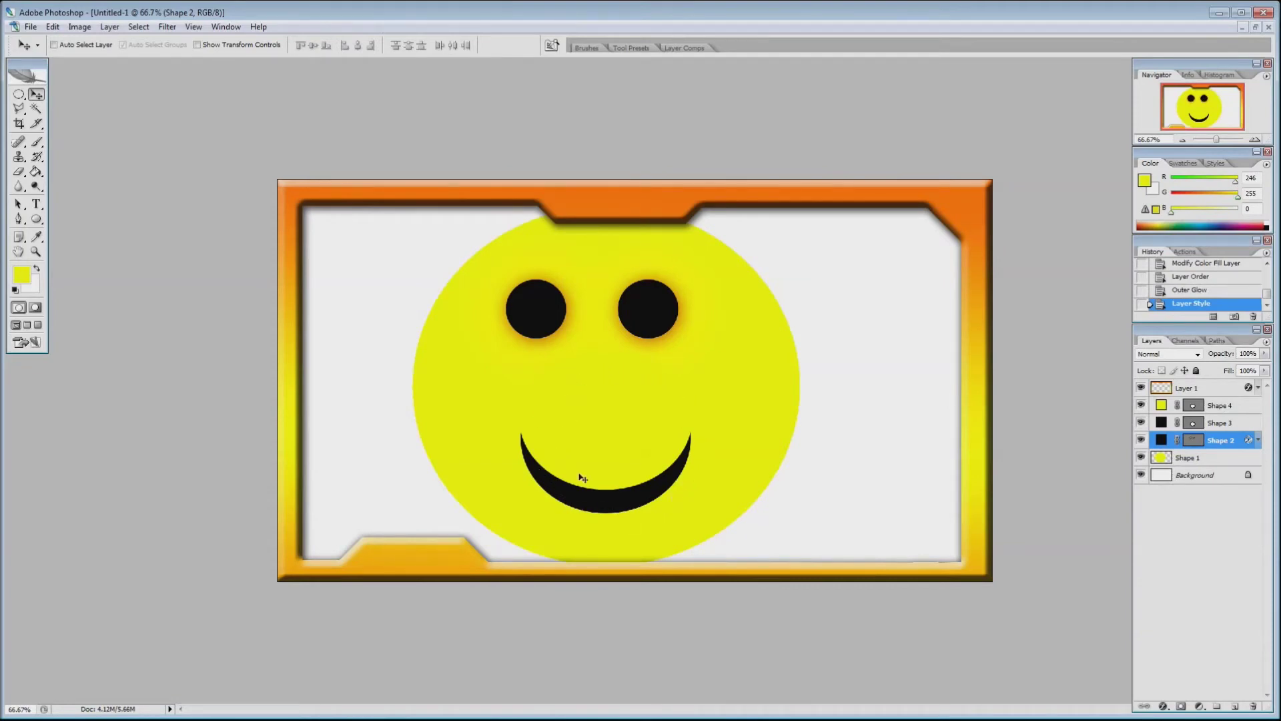
# Arrange the eyes layer above both mouth shape layers, and increase the size and opacity of the eyes' drop shadow.
pyautogui.click(1210, 441)
pyautogui.moveTo(1220, 405); pyautogui.dragTo(1205, 450)
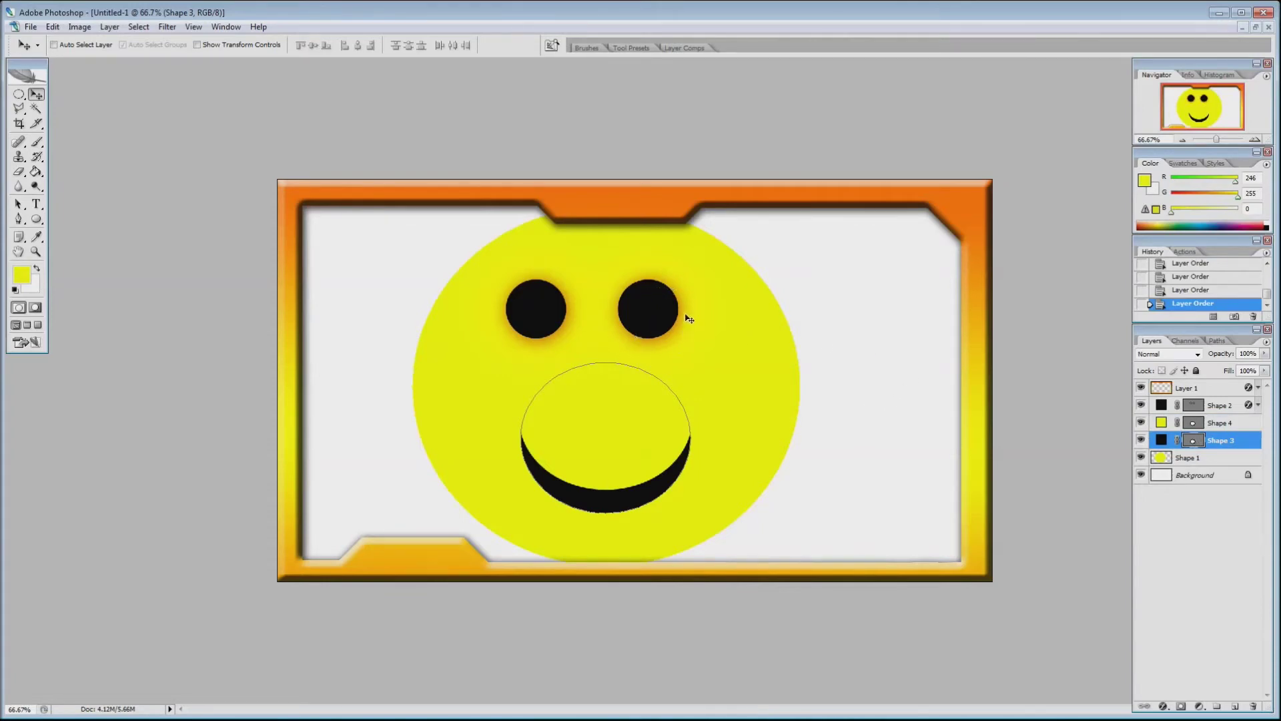
pyautogui.doubleClick(1221, 405)
pyautogui.doubleClick(1249, 405)
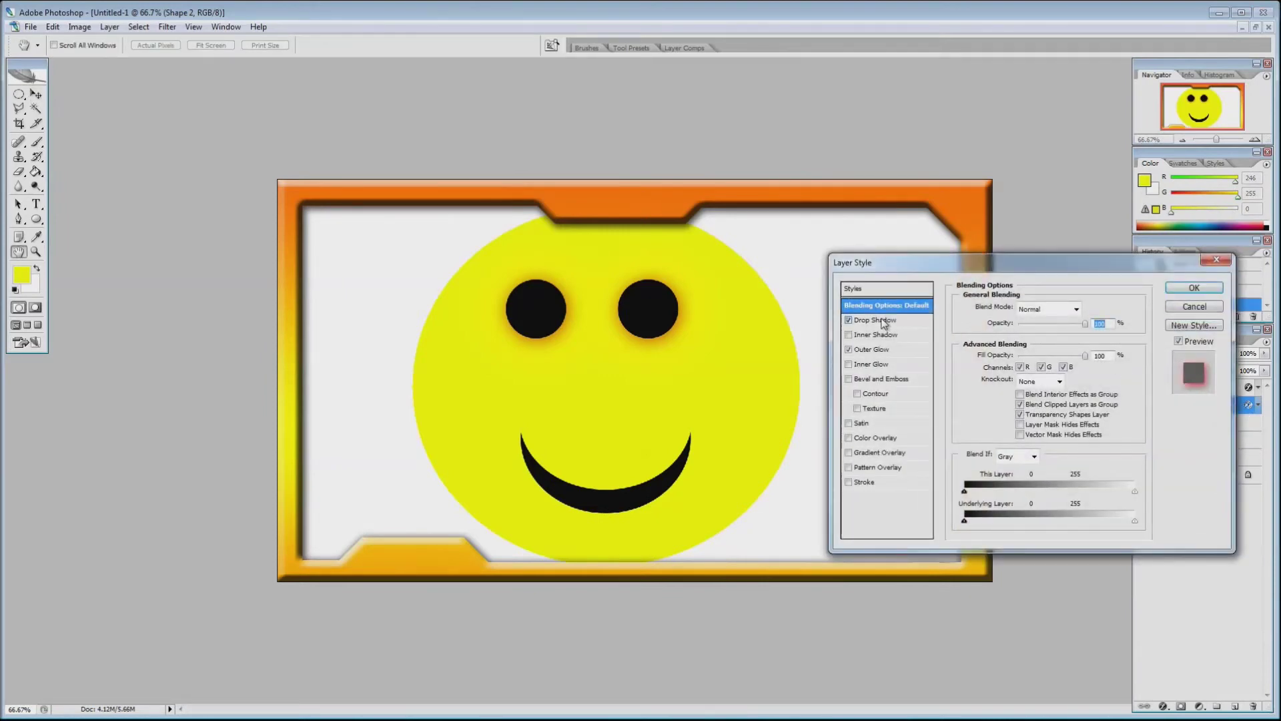
pyautogui.click(882, 321)
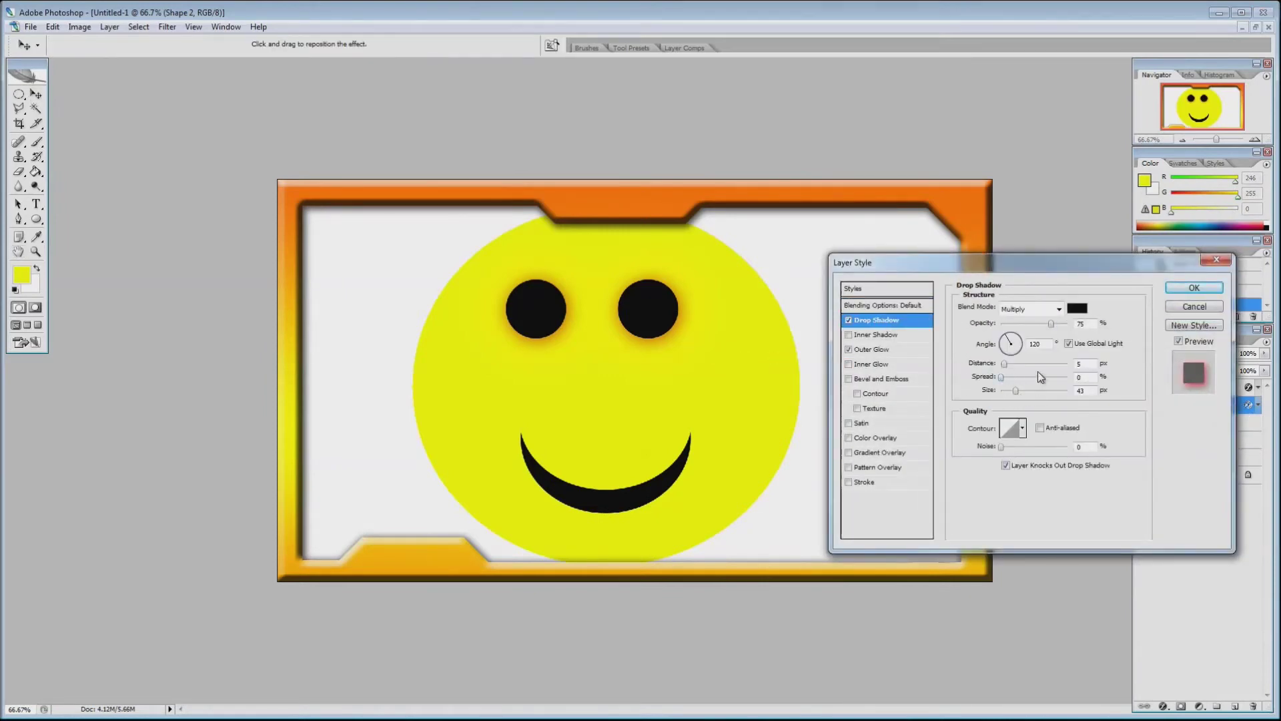
pyautogui.moveTo(1015, 393); pyautogui.dragTo(1034, 390)
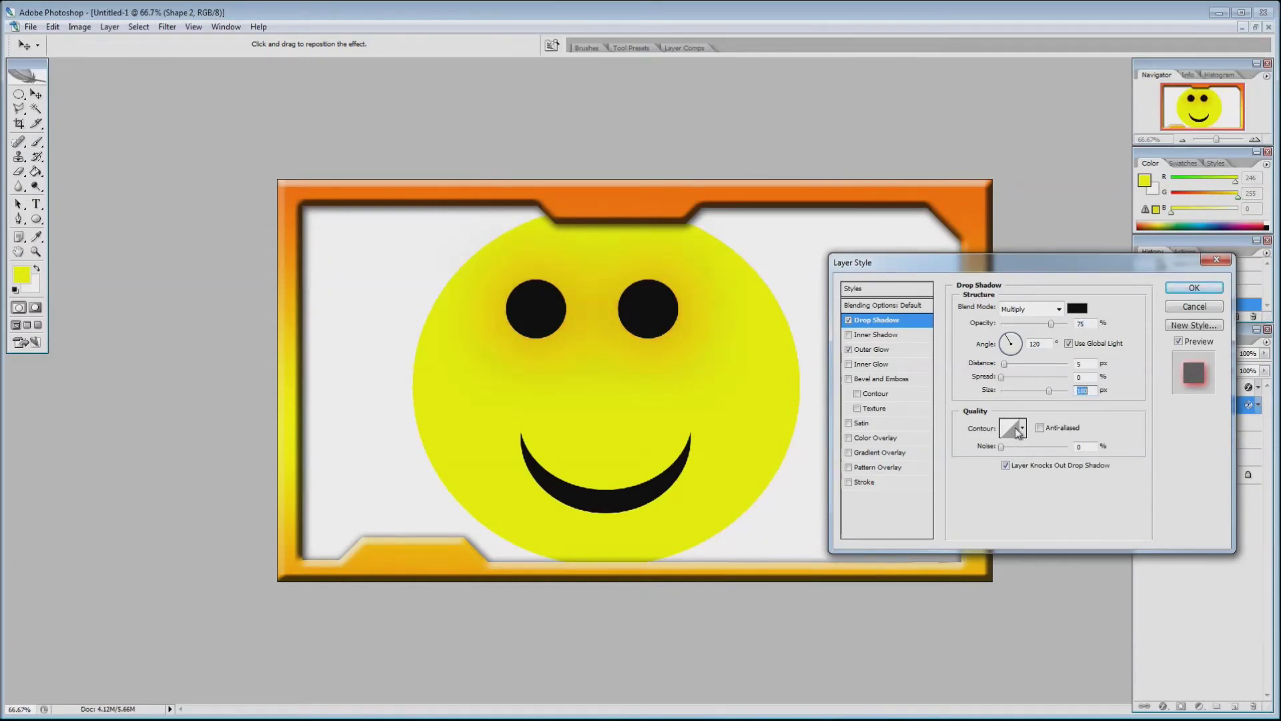
pyautogui.moveTo(1052, 324); pyautogui.dragTo(1064, 325)
# Add an Inner Bevel to the eyes with 13 px size, 2 px soften and increased depth, and apply the layer style.
pyautogui.click(848, 378)
pyautogui.click(883, 379)
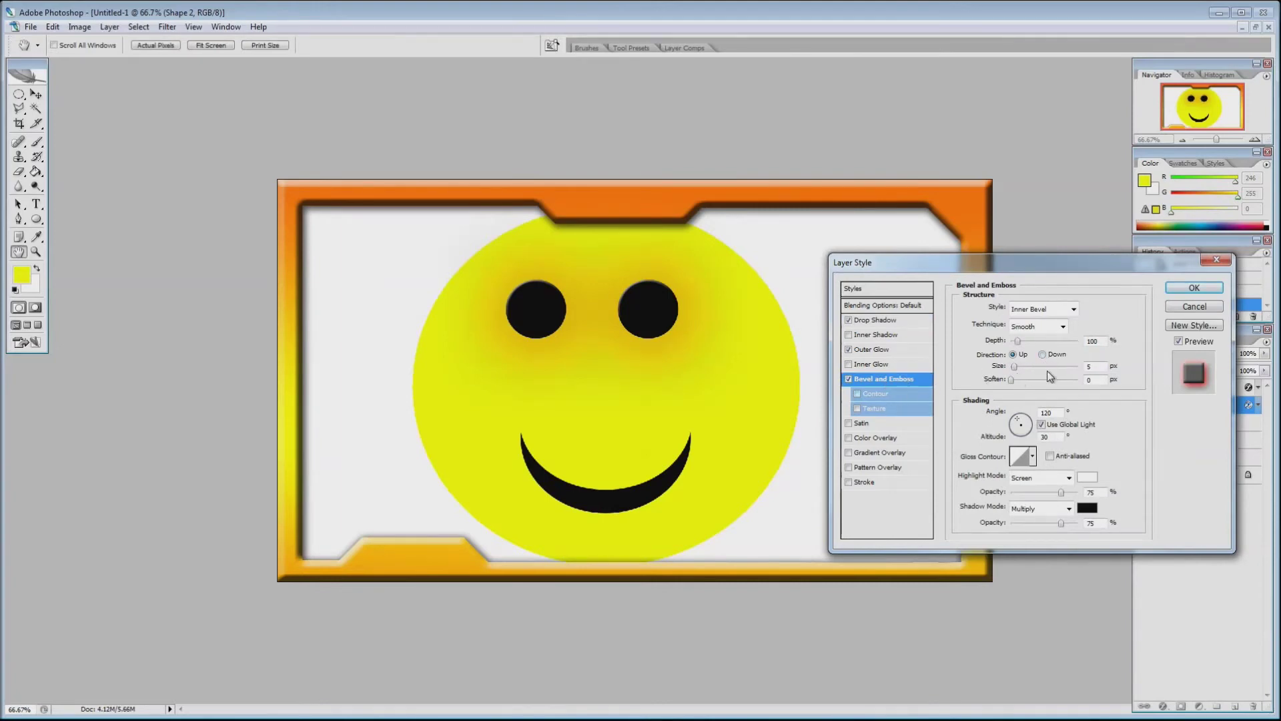
pyautogui.moveTo(1016, 367); pyautogui.dragTo(1018, 366)
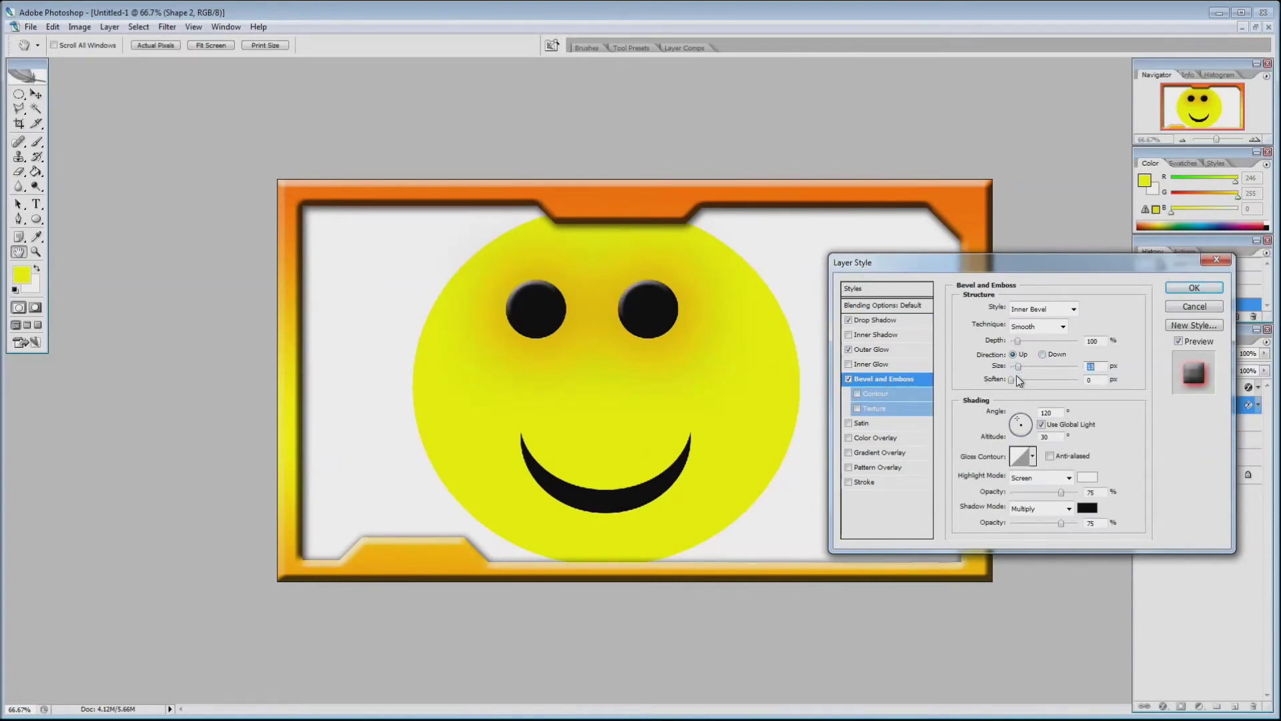
pyautogui.click(1017, 379)
pyautogui.moveTo(1034, 339); pyautogui.dragTo(1039, 340)
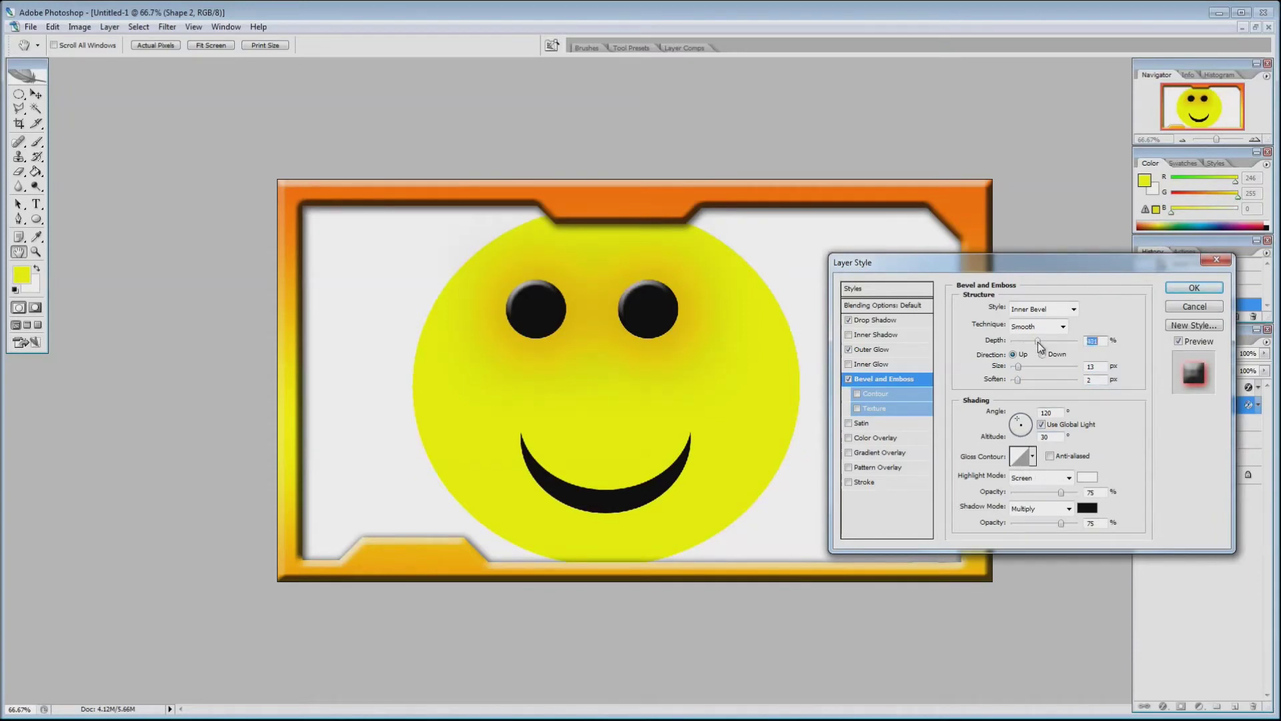
pyautogui.click(1194, 288)
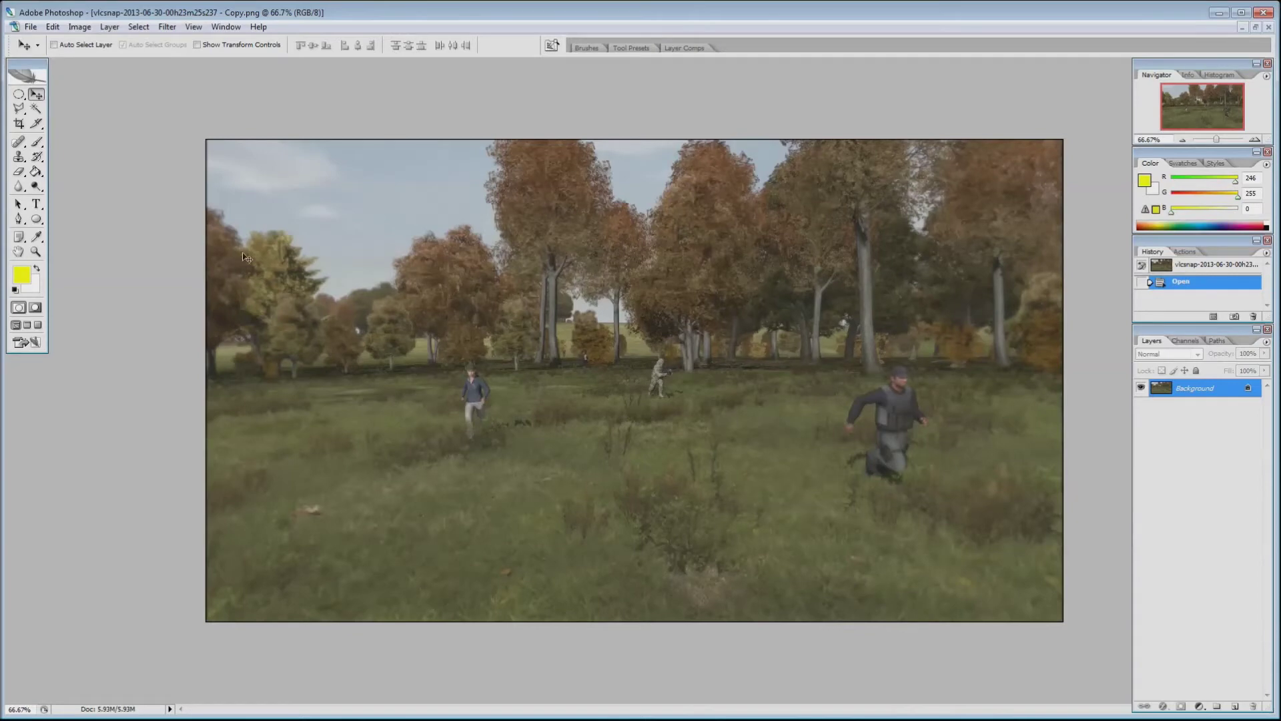
# Zoom in to 200% around the central figure in the forest image, and set the magnification to 100%.
pyautogui.click(36, 251)
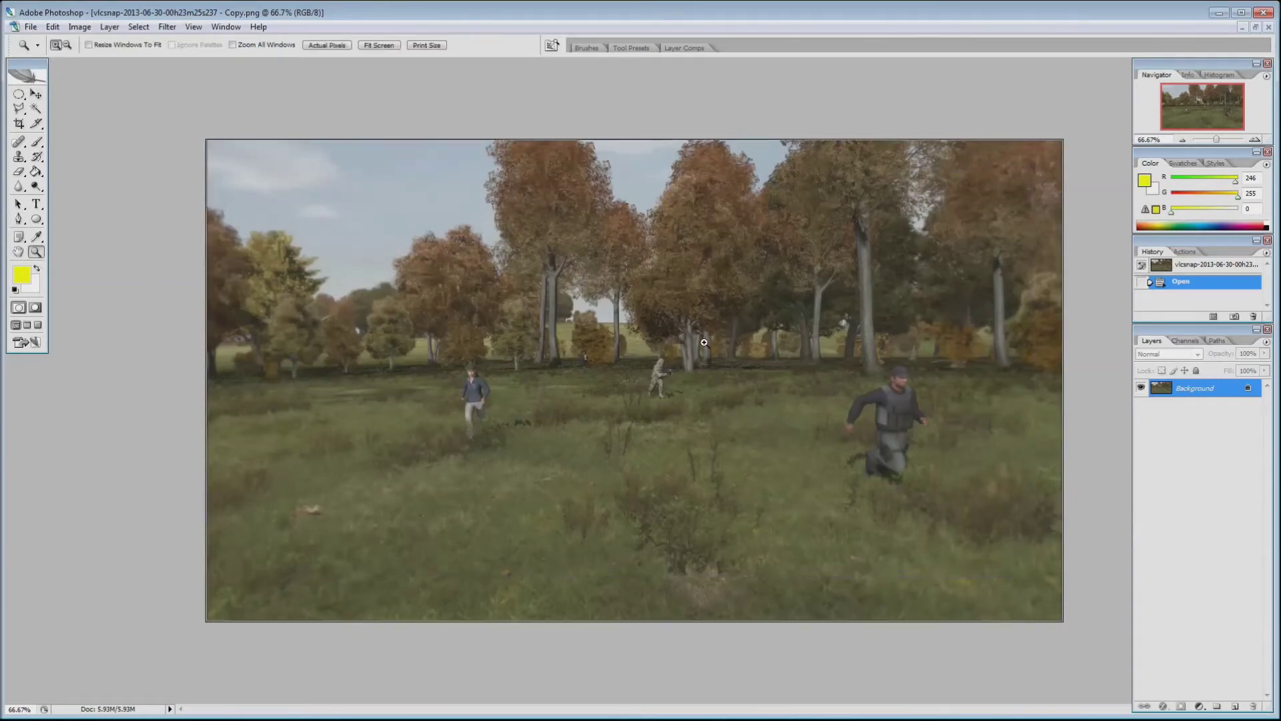
pyautogui.click(704, 342)
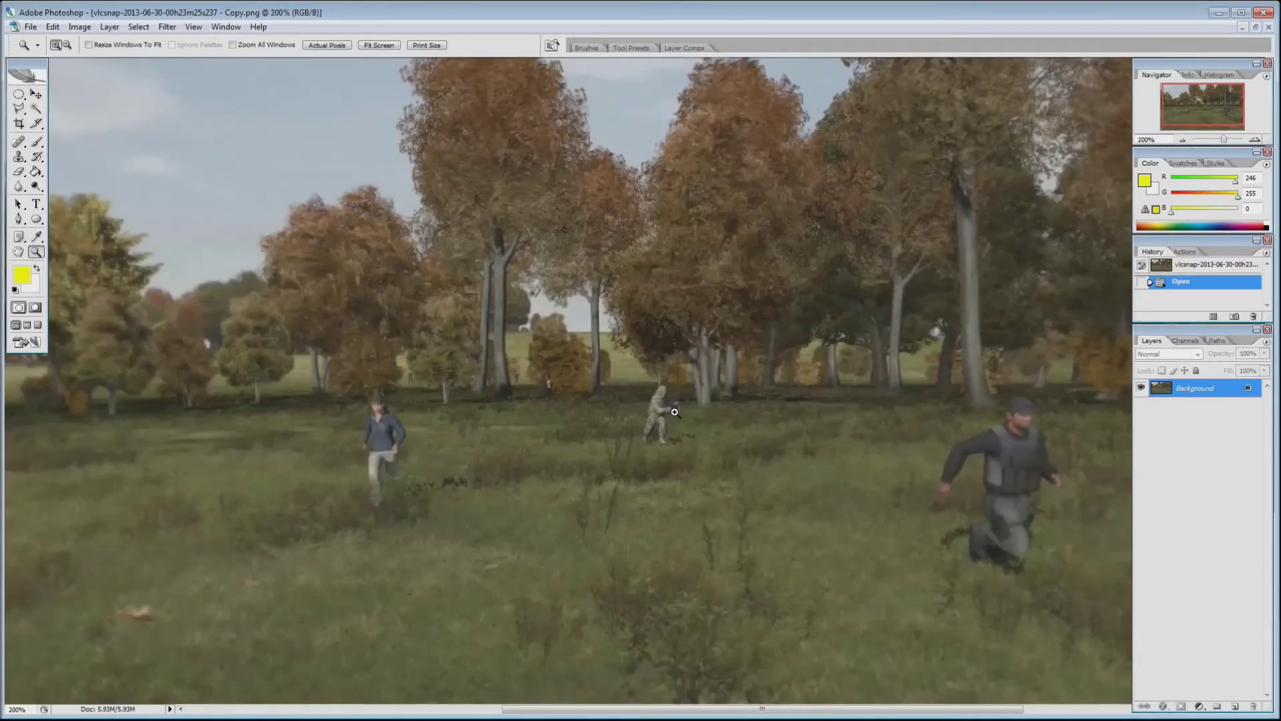
pyautogui.click(676, 404)
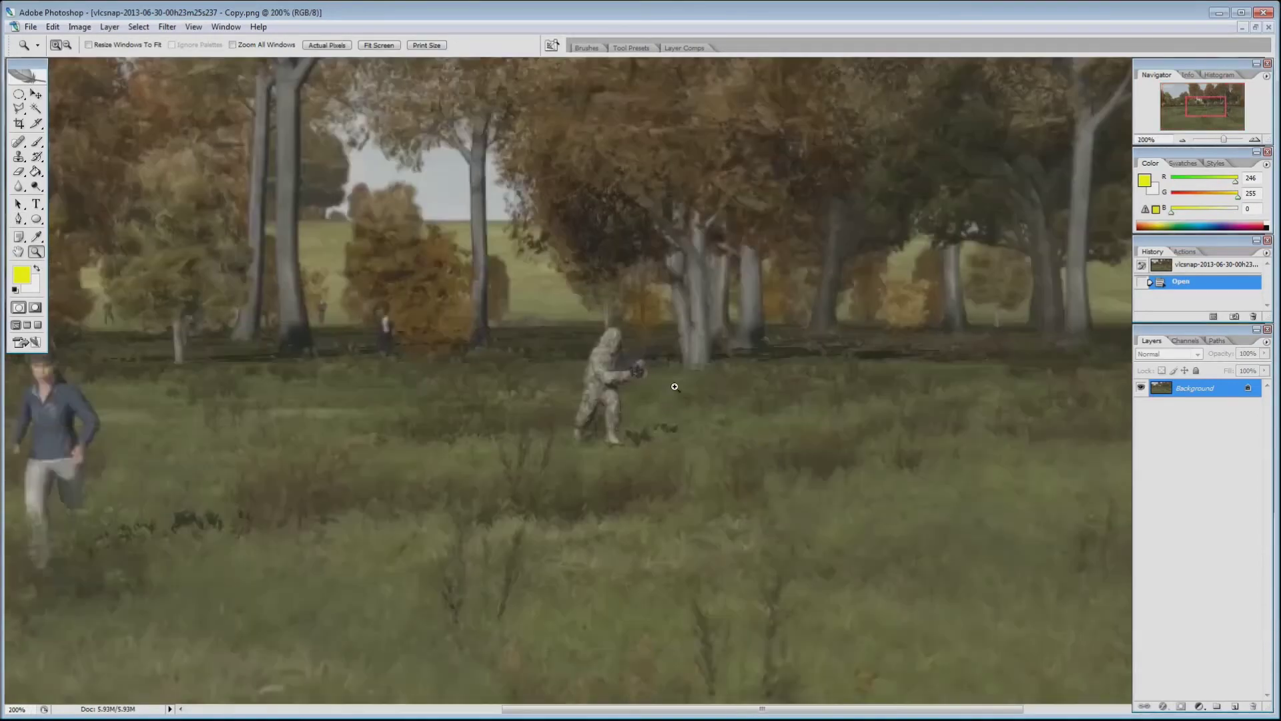
pyautogui.click(20, 709)
pyautogui.write('192')
pyautogui.doubleClick(22, 710)
pyautogui.write('100')
pyautogui.press('Return')
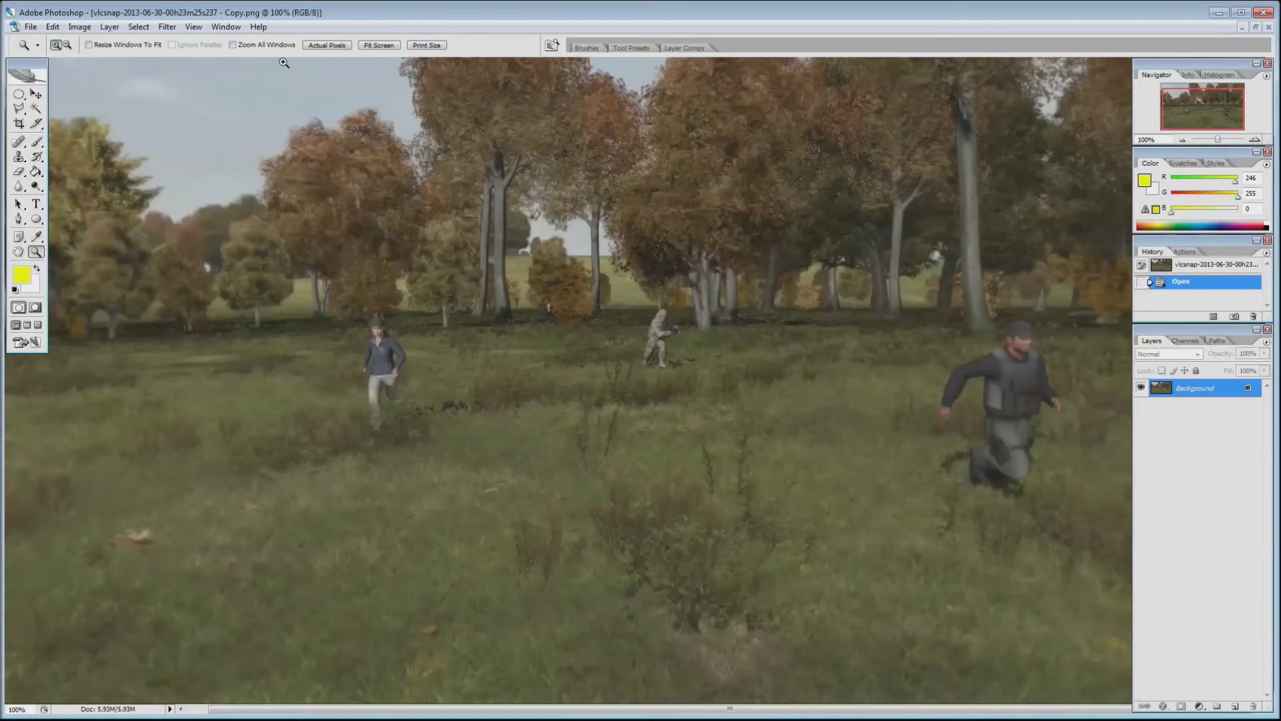
# Preview the Dry Brush effect in the Filter Gallery, trying extreme settings up to brush size 10, brush detail 0 and texture 3.
pyautogui.click(164, 30)
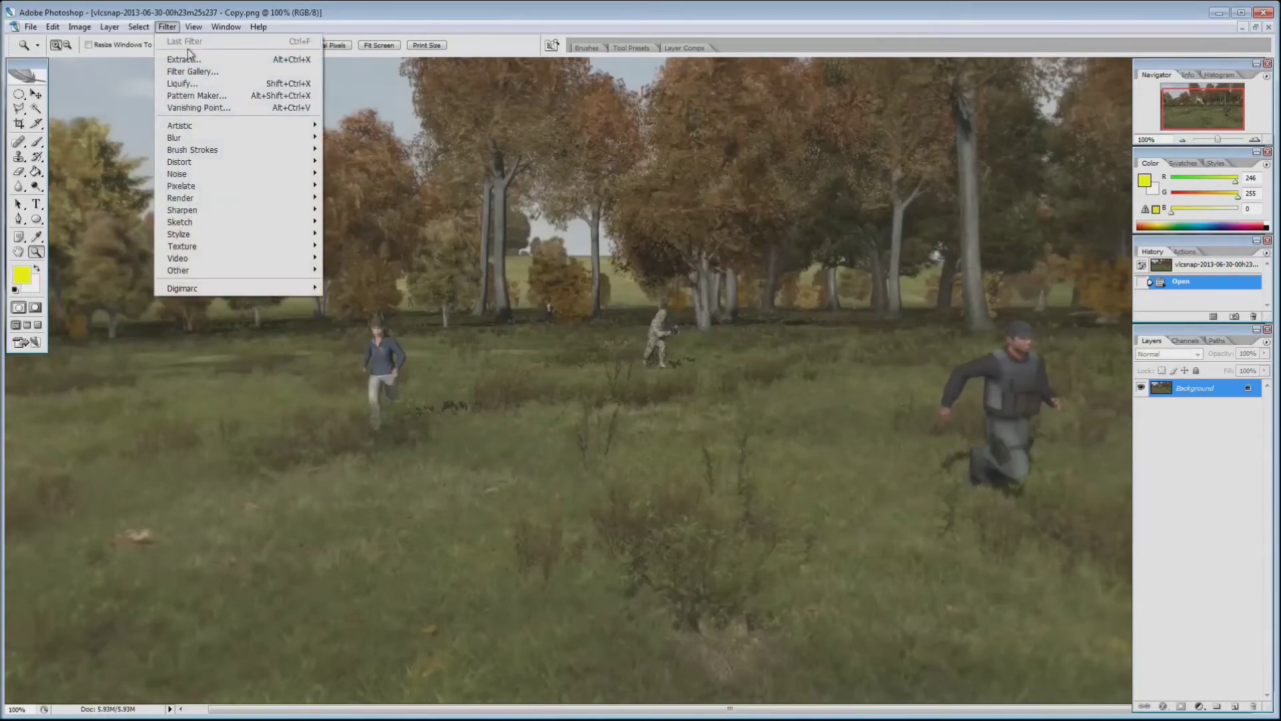
pyautogui.click(212, 71)
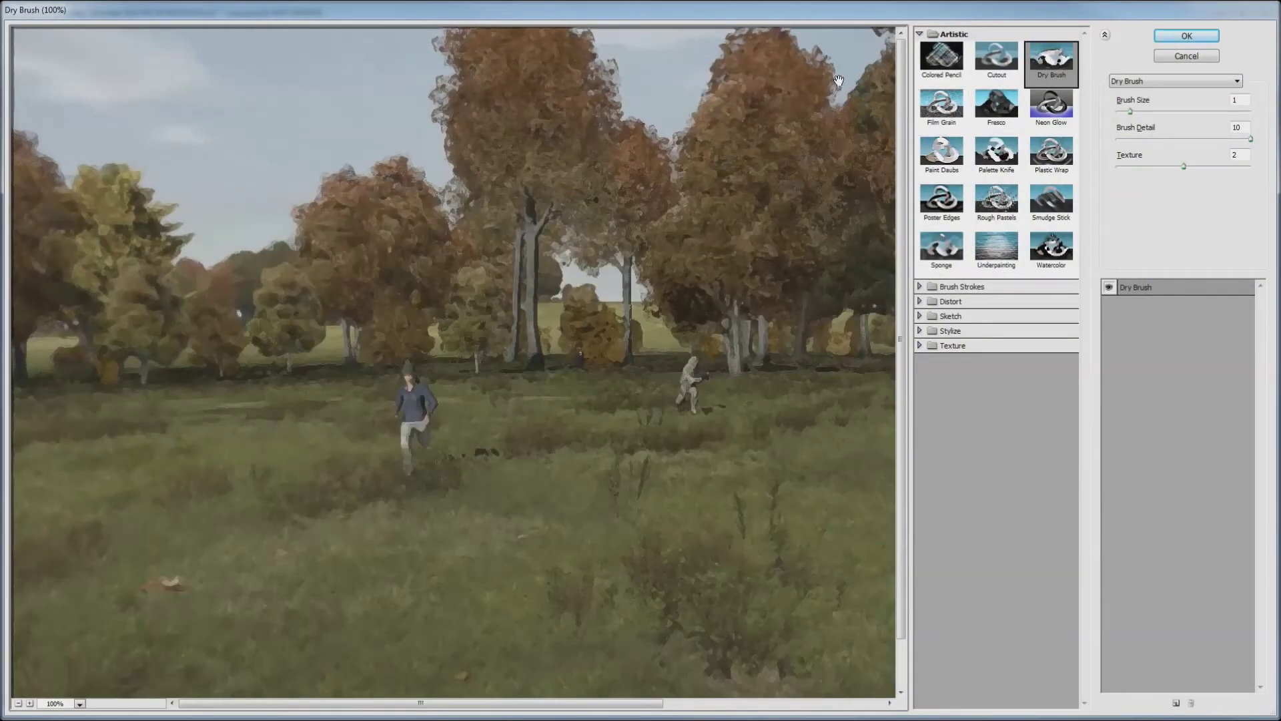
pyautogui.click(18, 703)
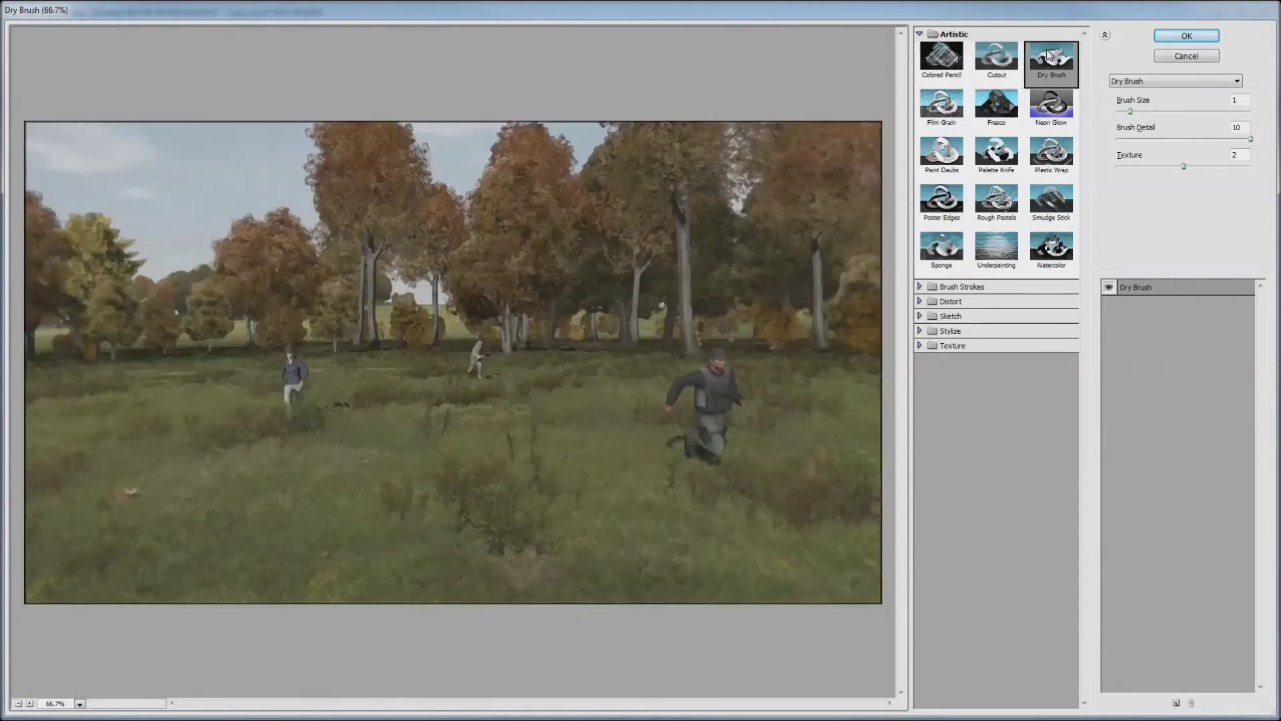
pyautogui.moveTo(1132, 110); pyautogui.dragTo(1107, 122)
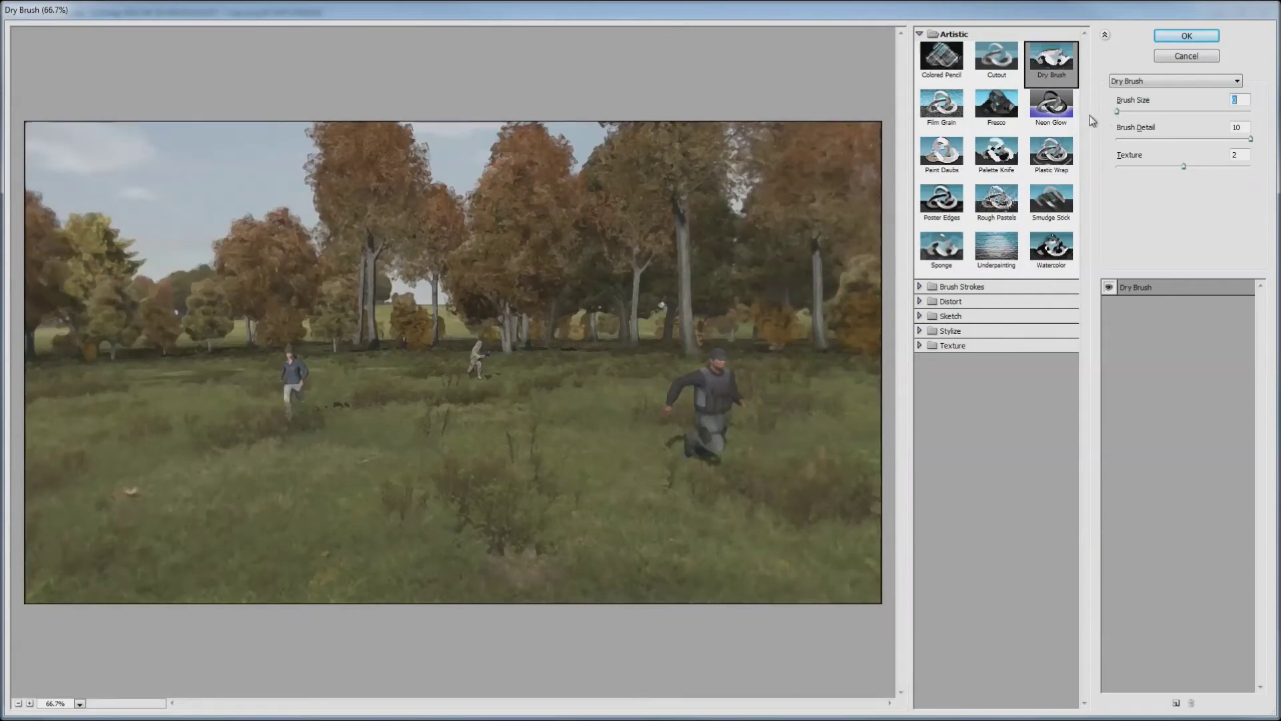
pyautogui.moveTo(1121, 118); pyautogui.dragTo(1265, 119)
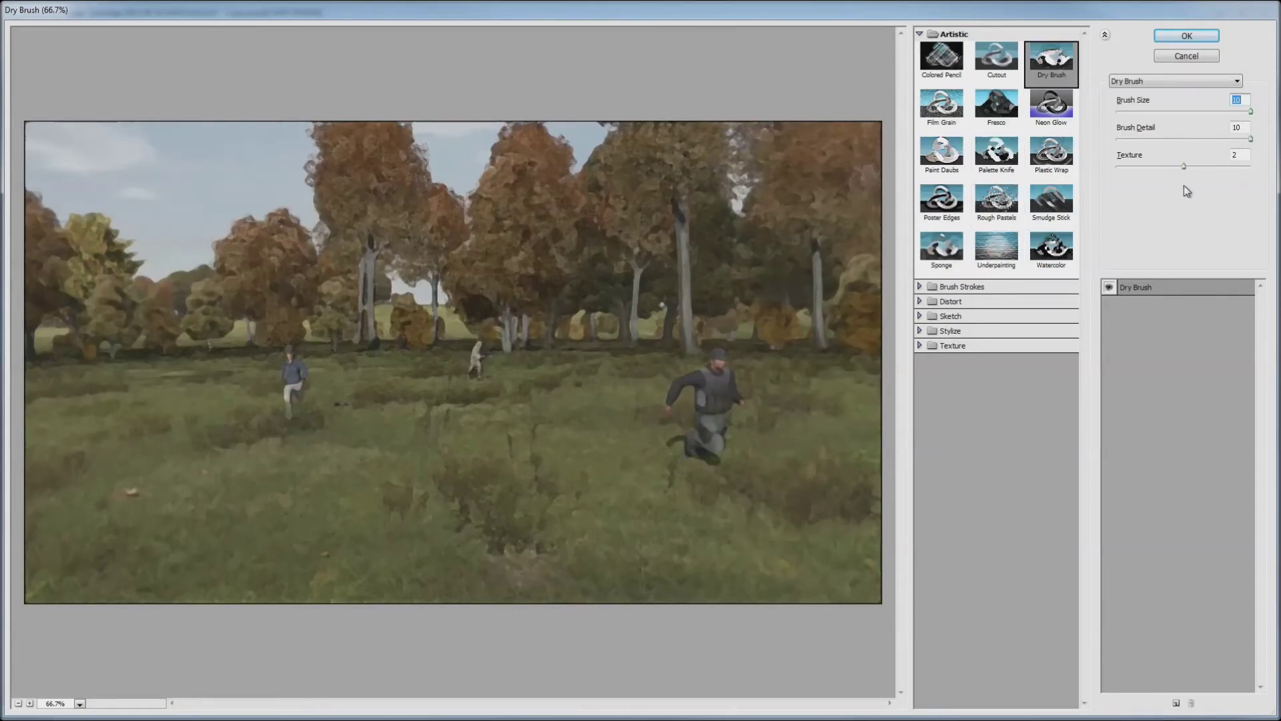
pyautogui.moveTo(1185, 167); pyautogui.dragTo(1277, 168)
pyautogui.moveTo(1250, 112); pyautogui.dragTo(1101, 113)
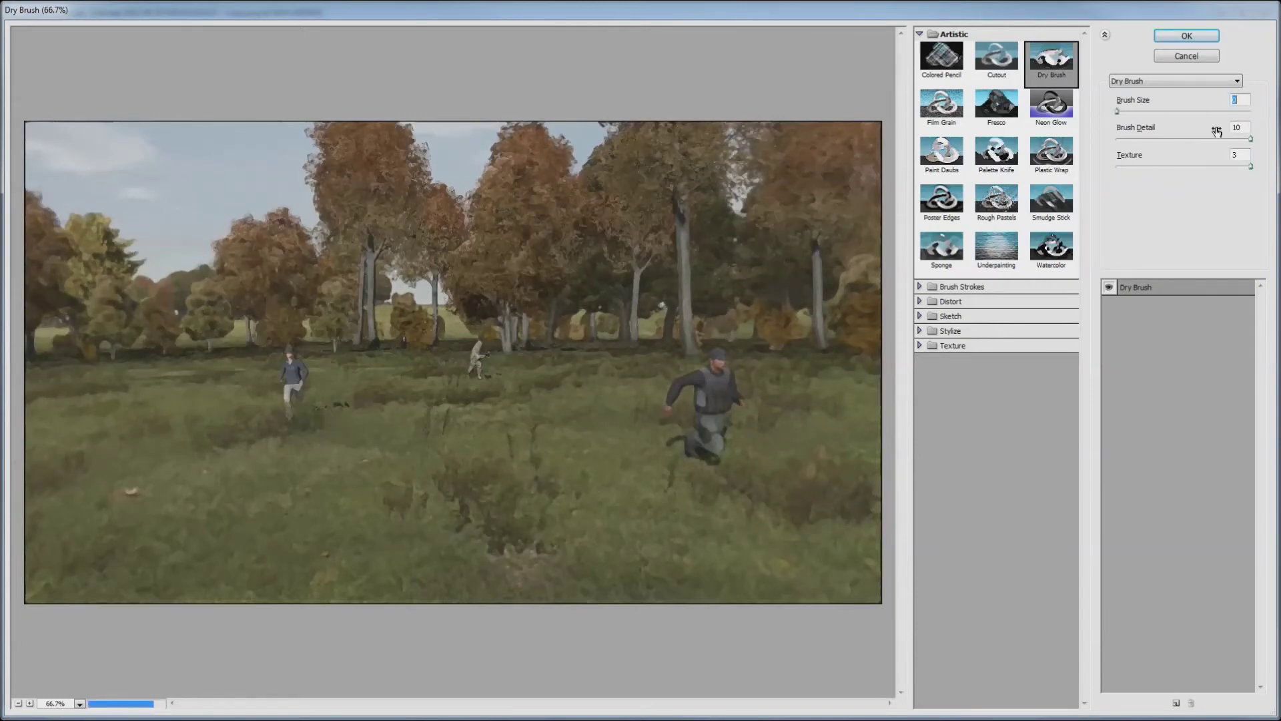
pyautogui.moveTo(1251, 139)
pyautogui.mouseDown()
pyautogui.moveTo(1087, 140)
pyautogui.moveTo(1264, 112)
pyautogui.mouseUp()
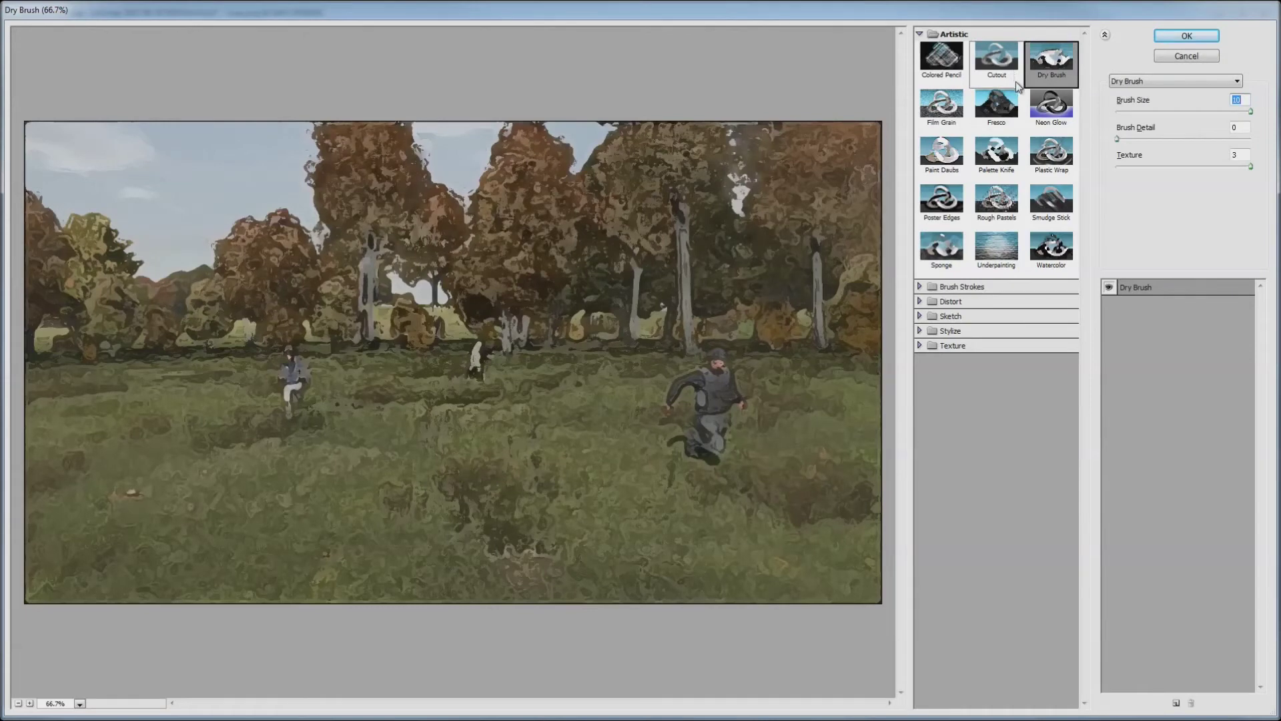
# Preview the Cutout, Colored Pencil, Film Grain, Fresco, Neon Glow and Plastic Wrap effects on the forest image.
pyautogui.click(986, 77)
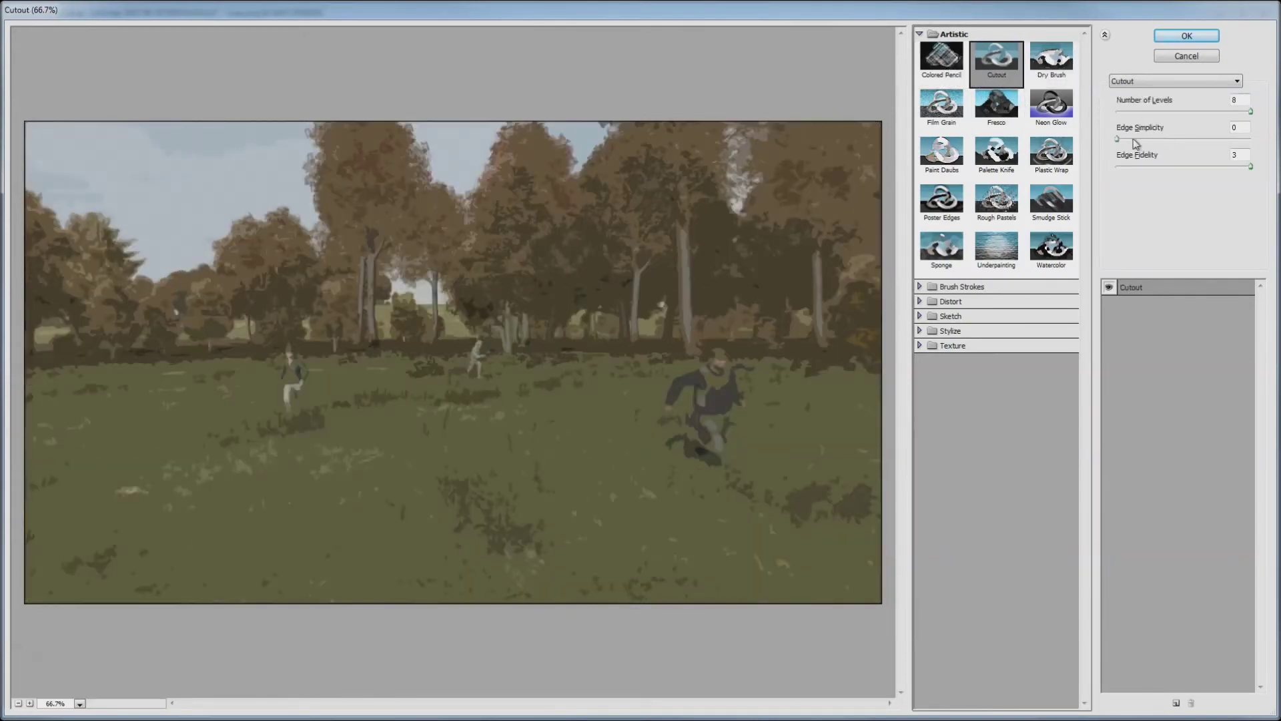
pyautogui.moveTo(1118, 138)
pyautogui.mouseDown()
pyautogui.moveTo(1228, 139)
pyautogui.moveTo(1104, 141)
pyautogui.mouseUp()
pyautogui.click(951, 76)
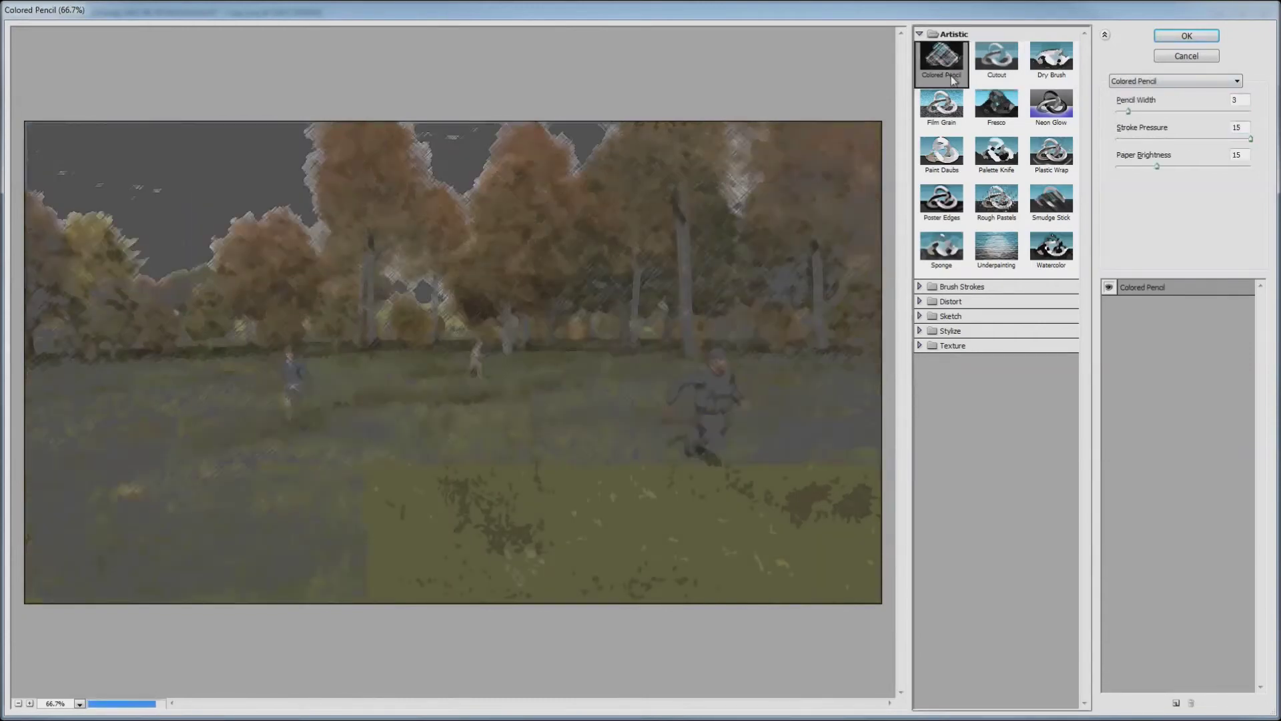
pyautogui.click(943, 107)
pyautogui.click(987, 124)
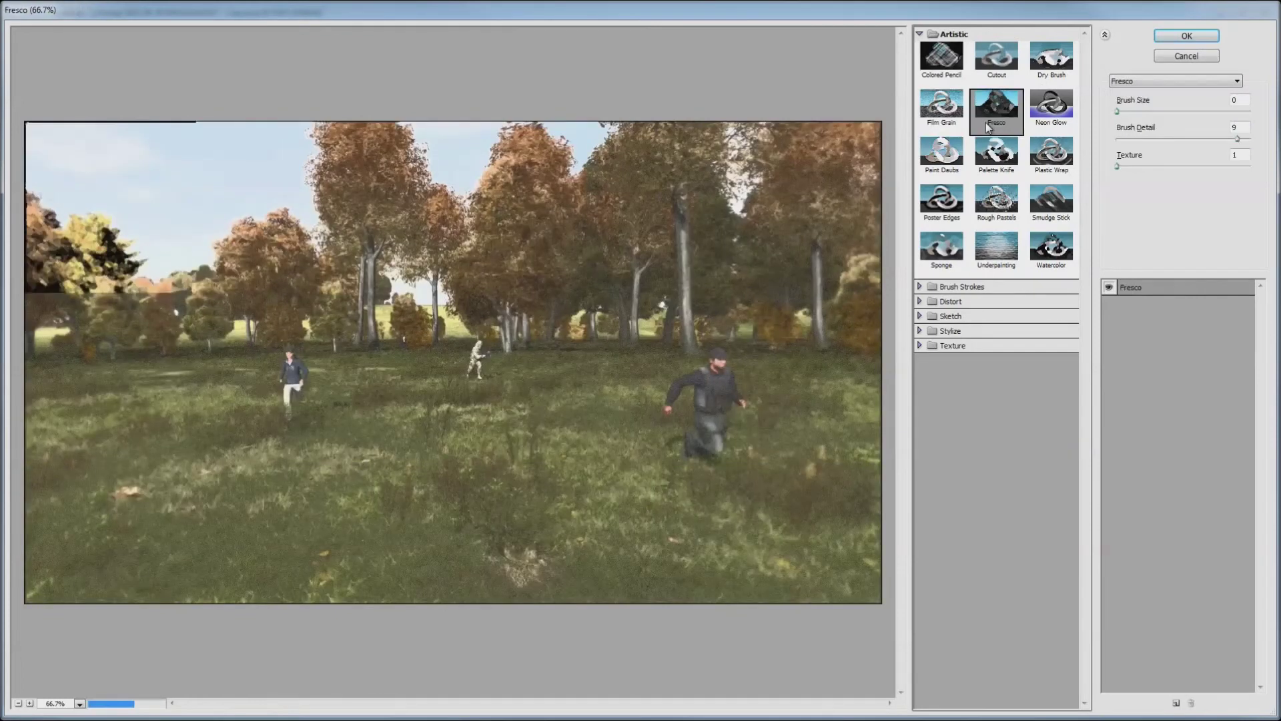
pyautogui.click(1038, 117)
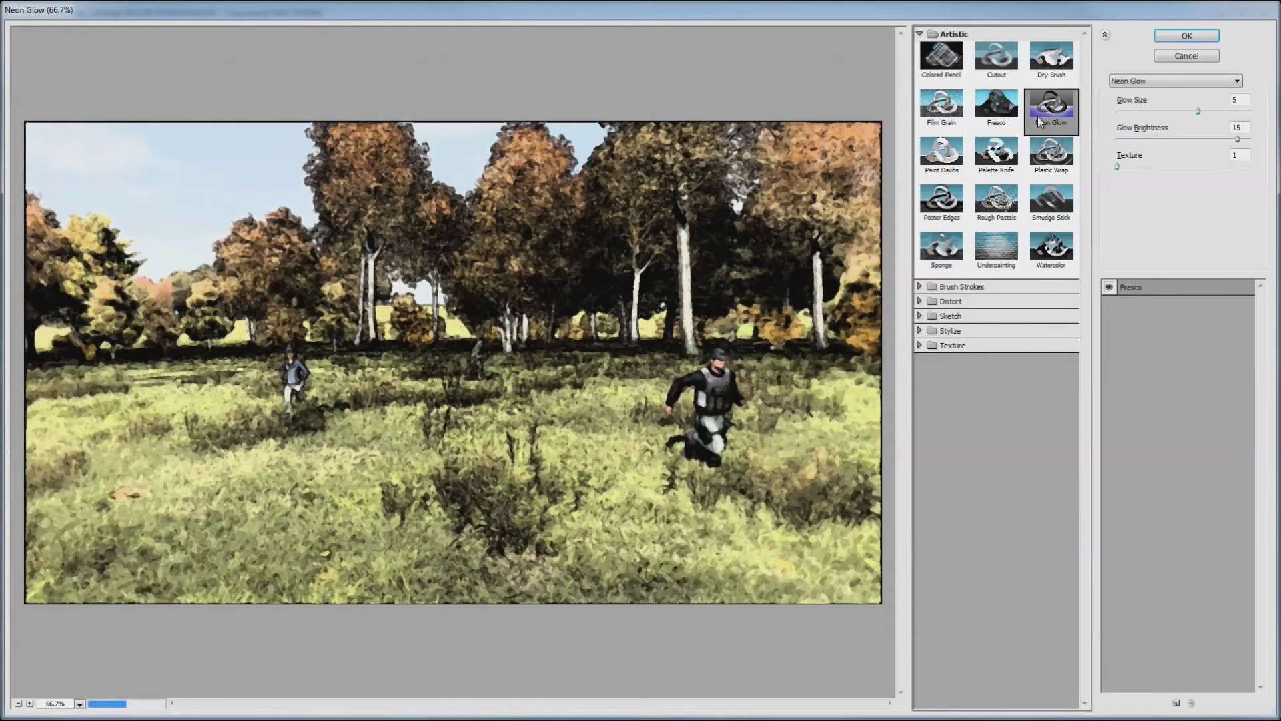
pyautogui.click(1049, 153)
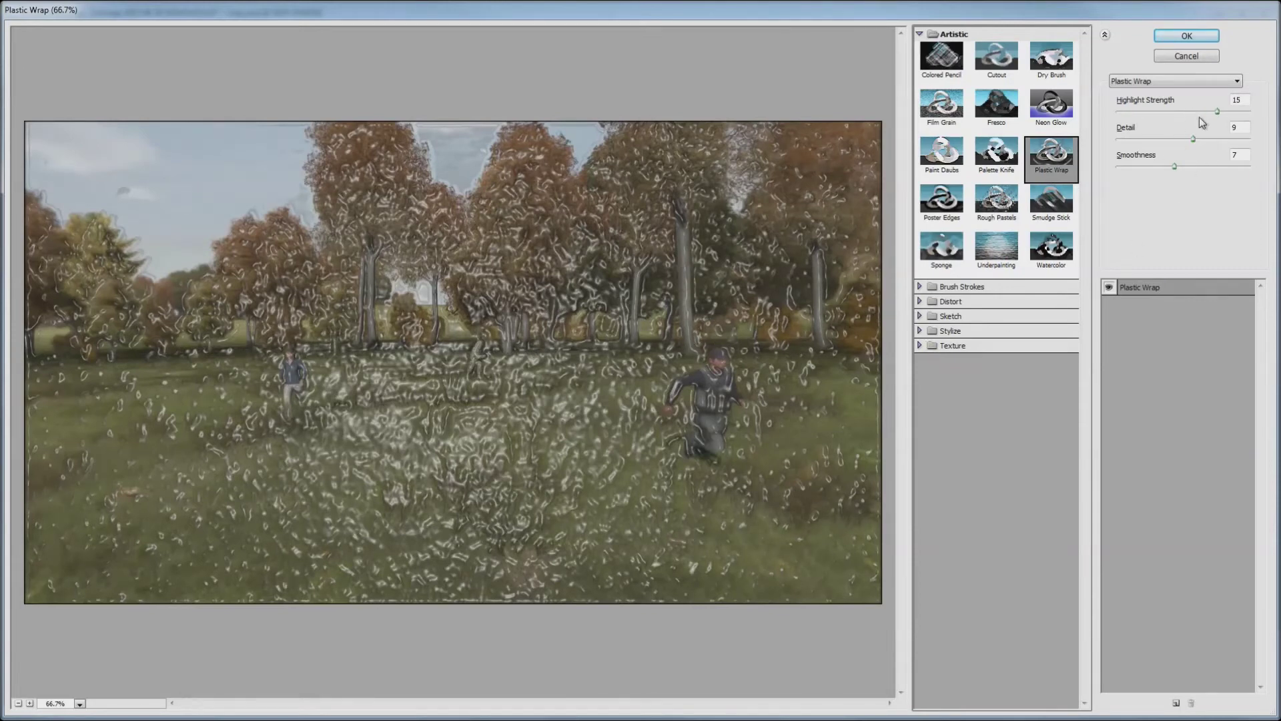
# Preview the Palette Knife effect with stroke size 10, and choose Paint Daubs.
pyautogui.click(983, 165)
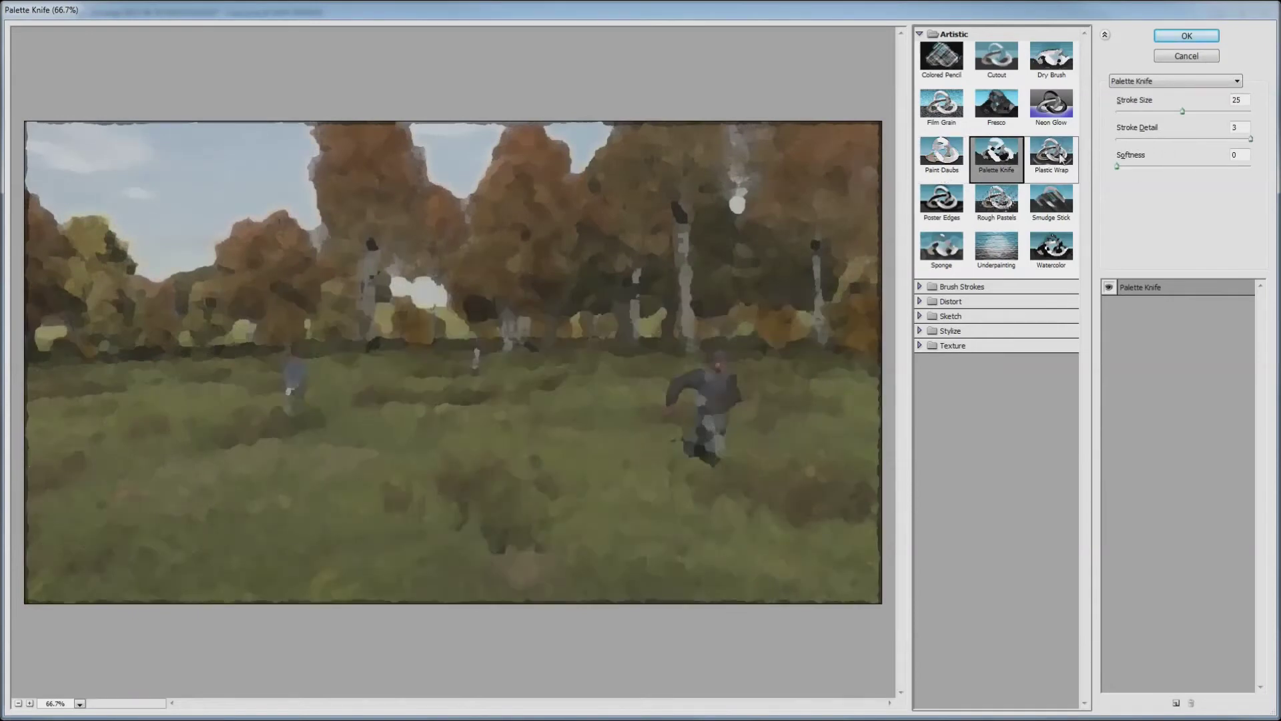
pyautogui.moveTo(1180, 112)
pyautogui.mouseDown()
pyautogui.moveTo(1215, 109)
pyautogui.moveTo(1039, 109)
pyautogui.moveTo(1144, 116)
pyautogui.mouseUp()
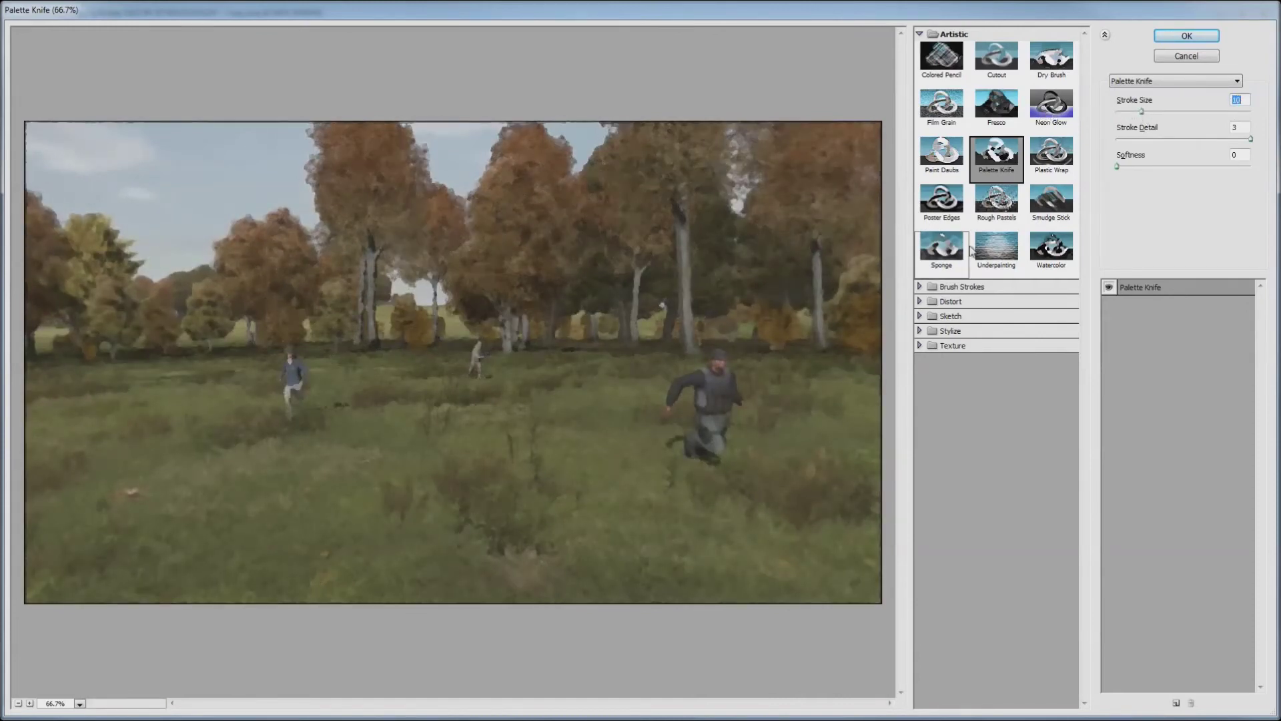
pyautogui.click(949, 159)
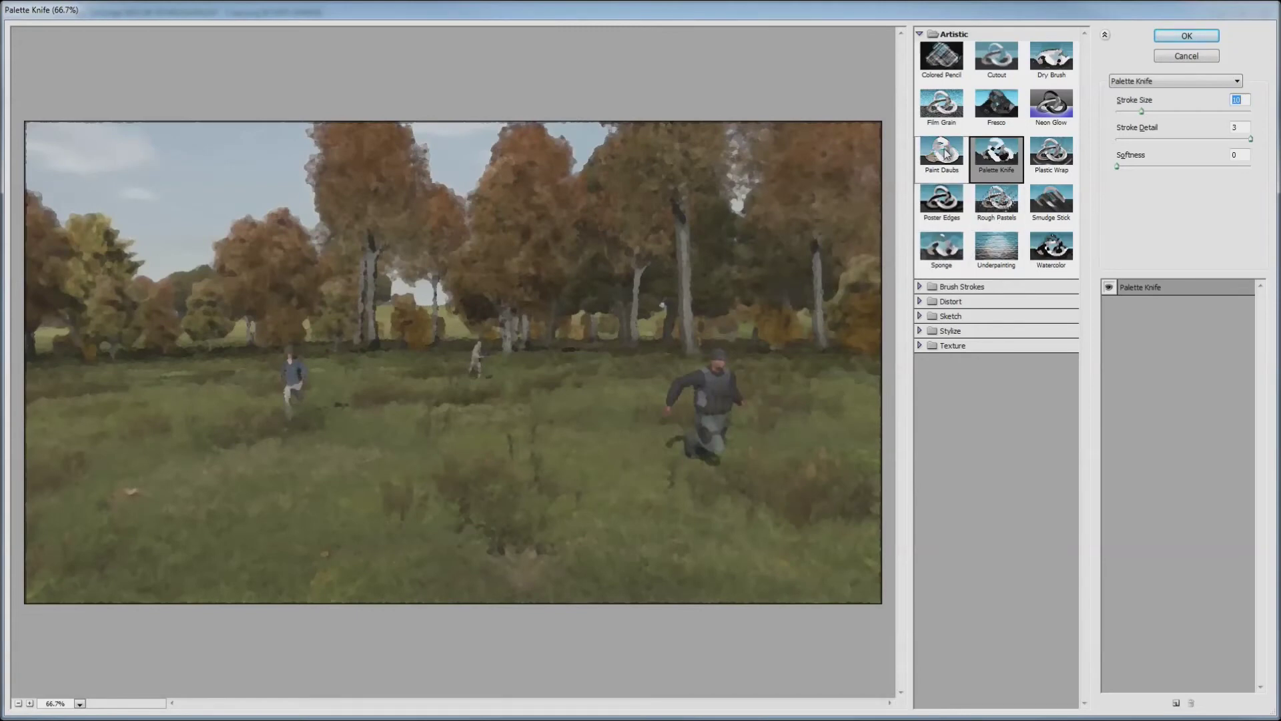
# Preview the Poster Edges, Rough Pastels, Smudge Stick, Watercolor and Sponge effects.
pyautogui.click(946, 204)
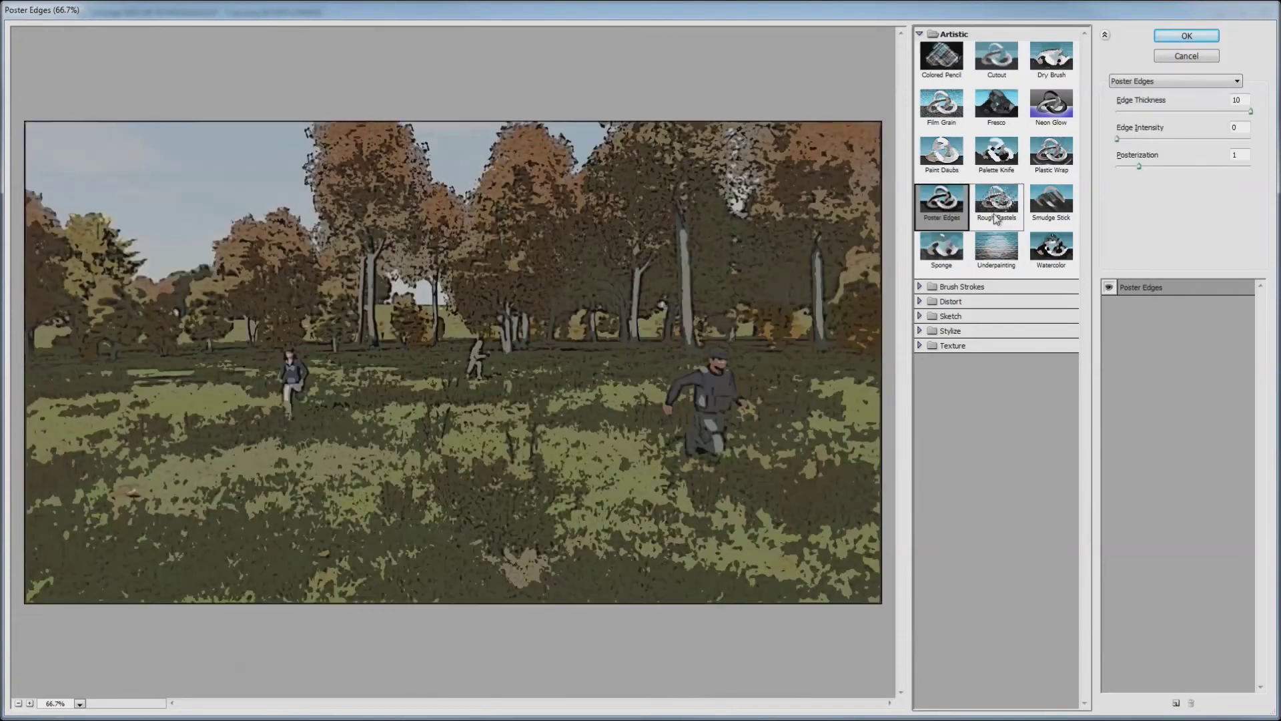
pyautogui.click(1001, 221)
pyautogui.click(1038, 214)
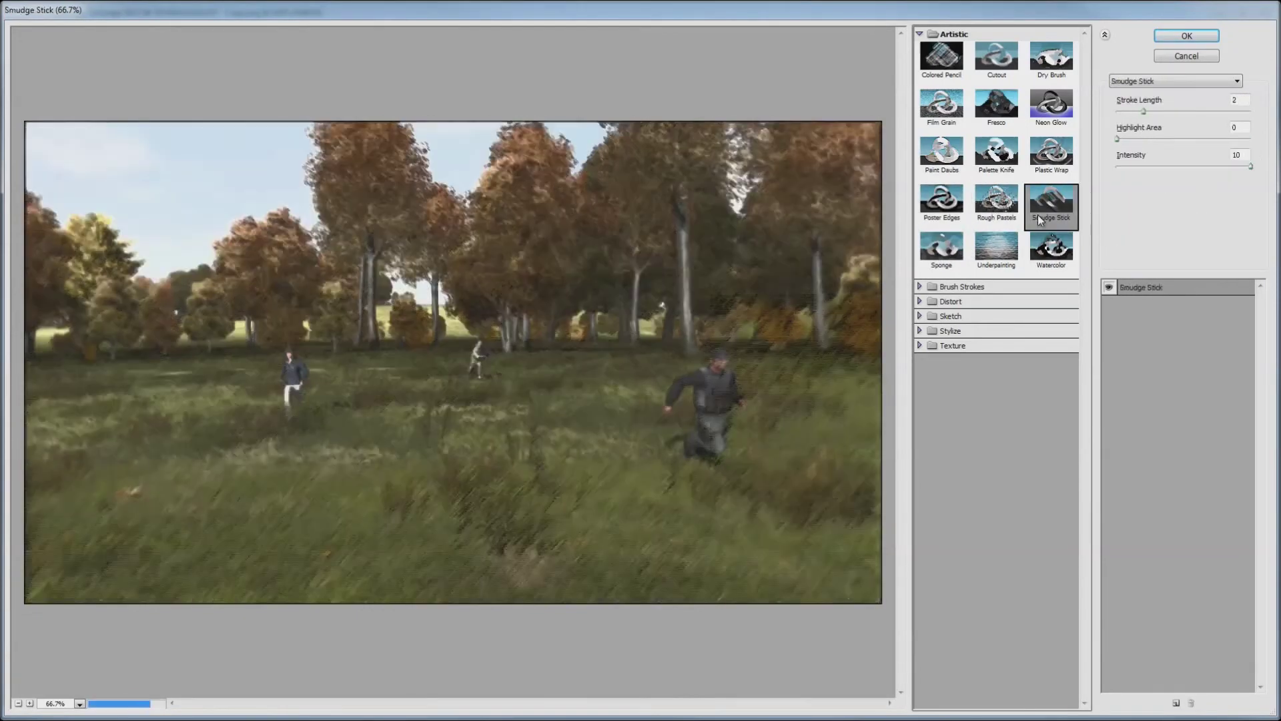
pyautogui.click(1050, 248)
pyautogui.click(942, 248)
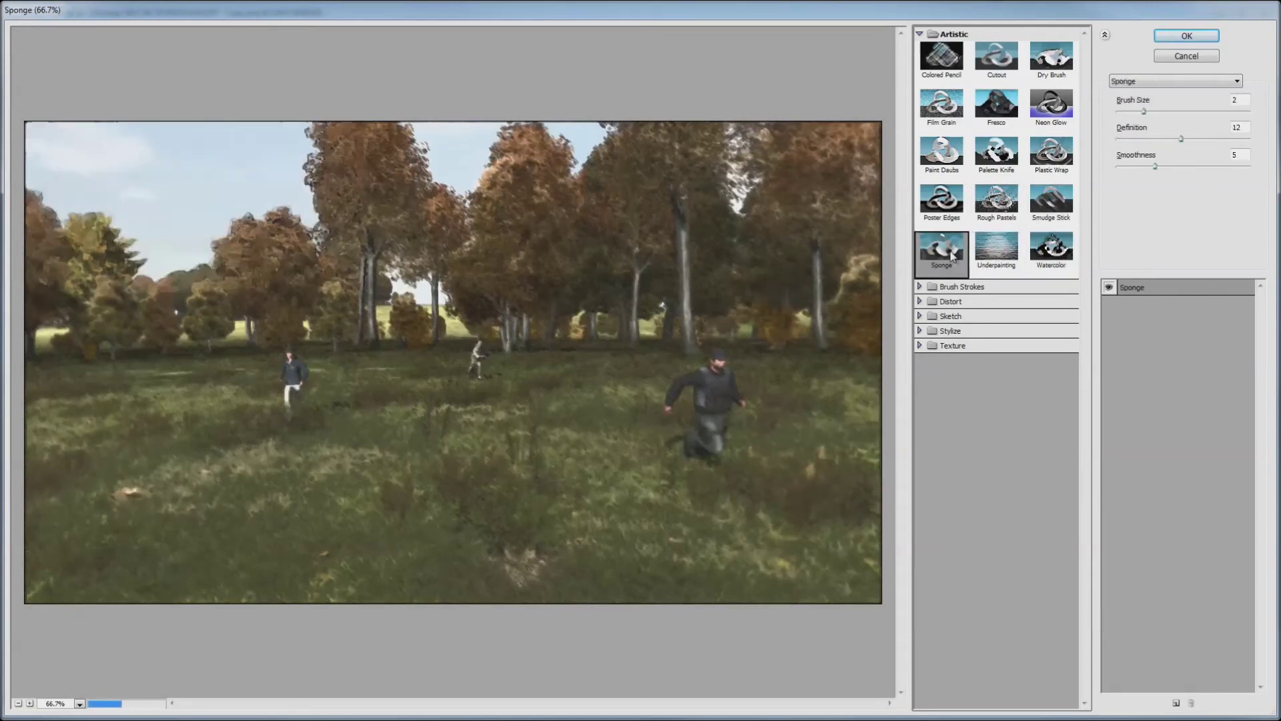
# Expand the Distort and Brush Strokes groups, and preview brush stroke effects including Accented Edges, Angled Strokes, Crosshatch and Ink Outlines.
pyautogui.click(951, 300)
pyautogui.click(962, 286)
pyautogui.click(942, 317)
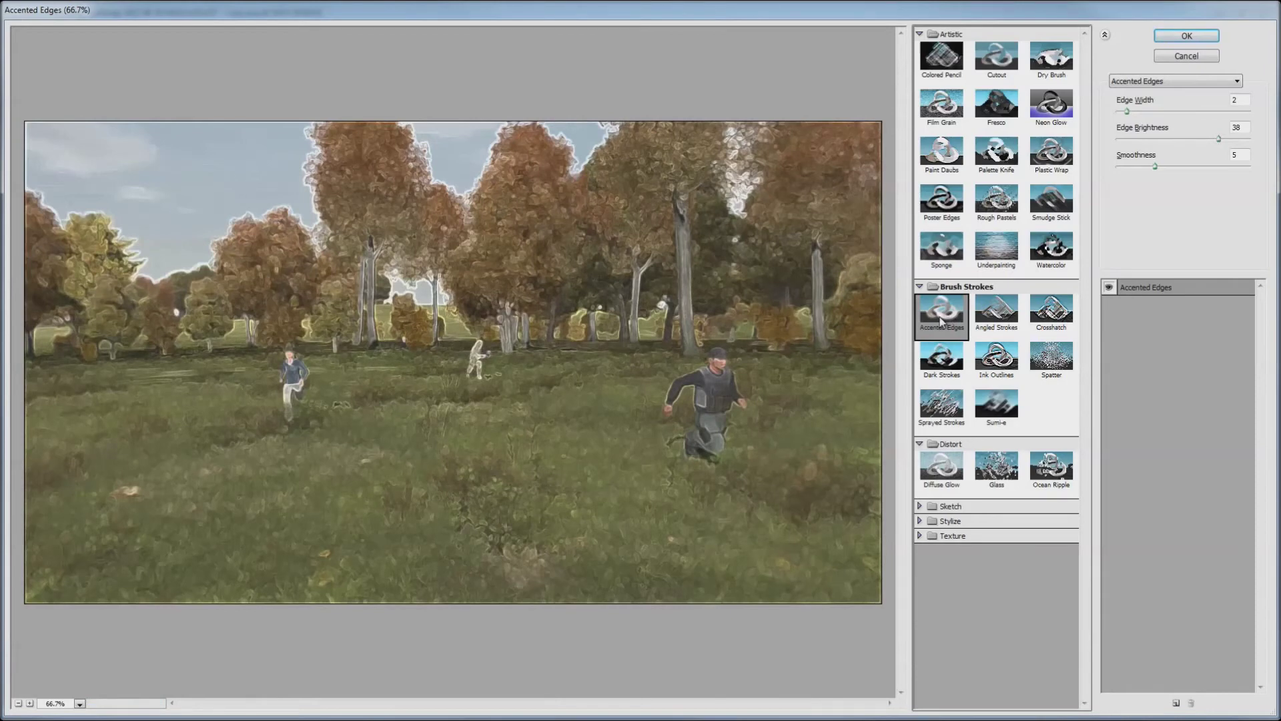
pyautogui.press('Right')
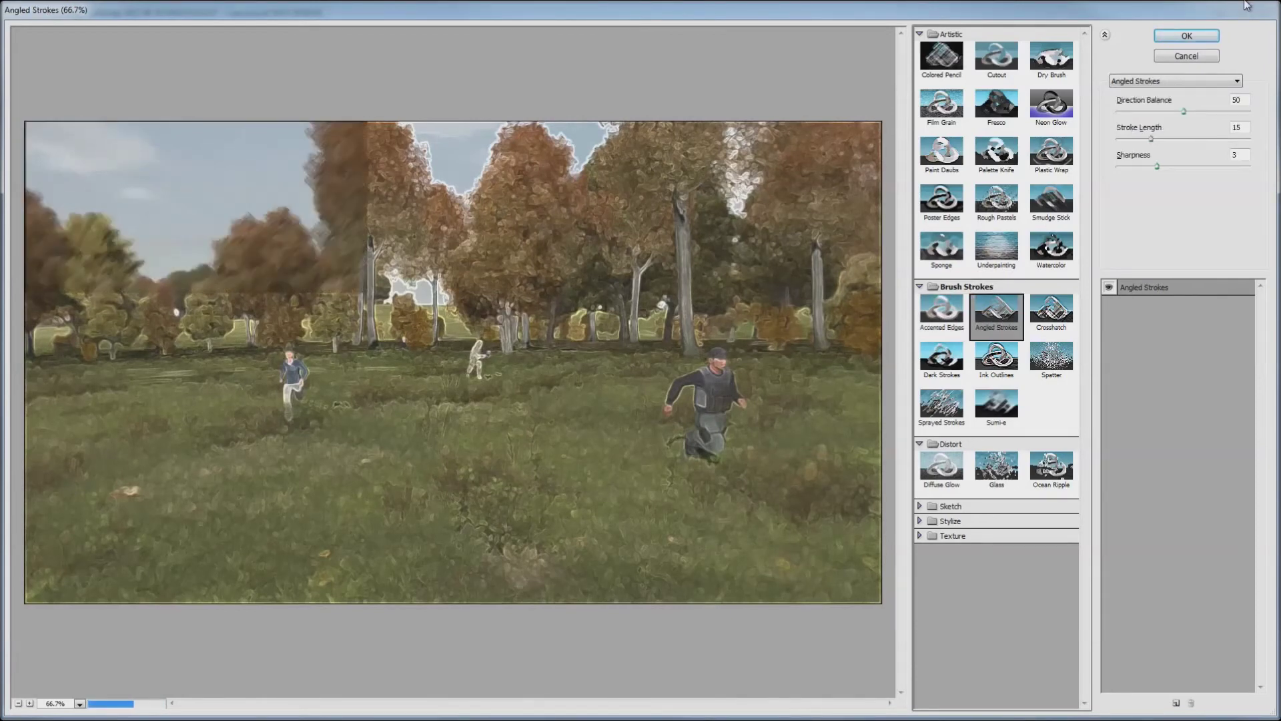
pyautogui.press('Right')
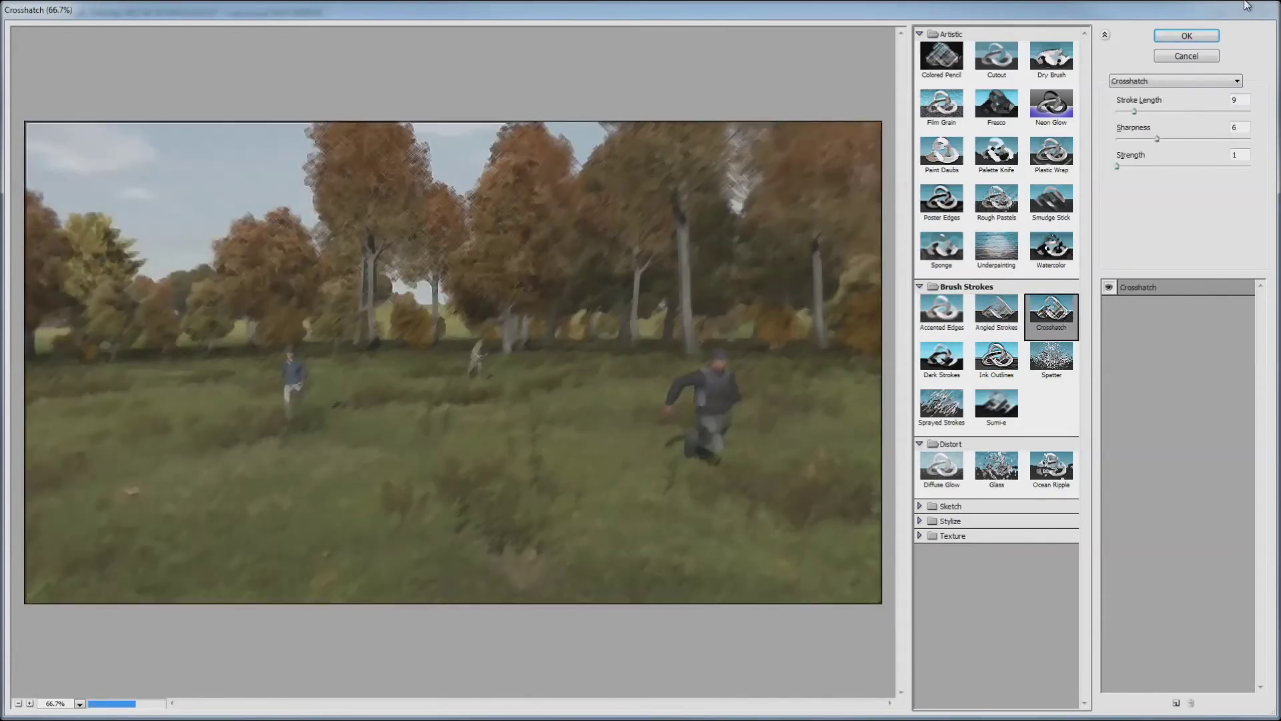
pyautogui.press('Down')
pyautogui.press('Left')
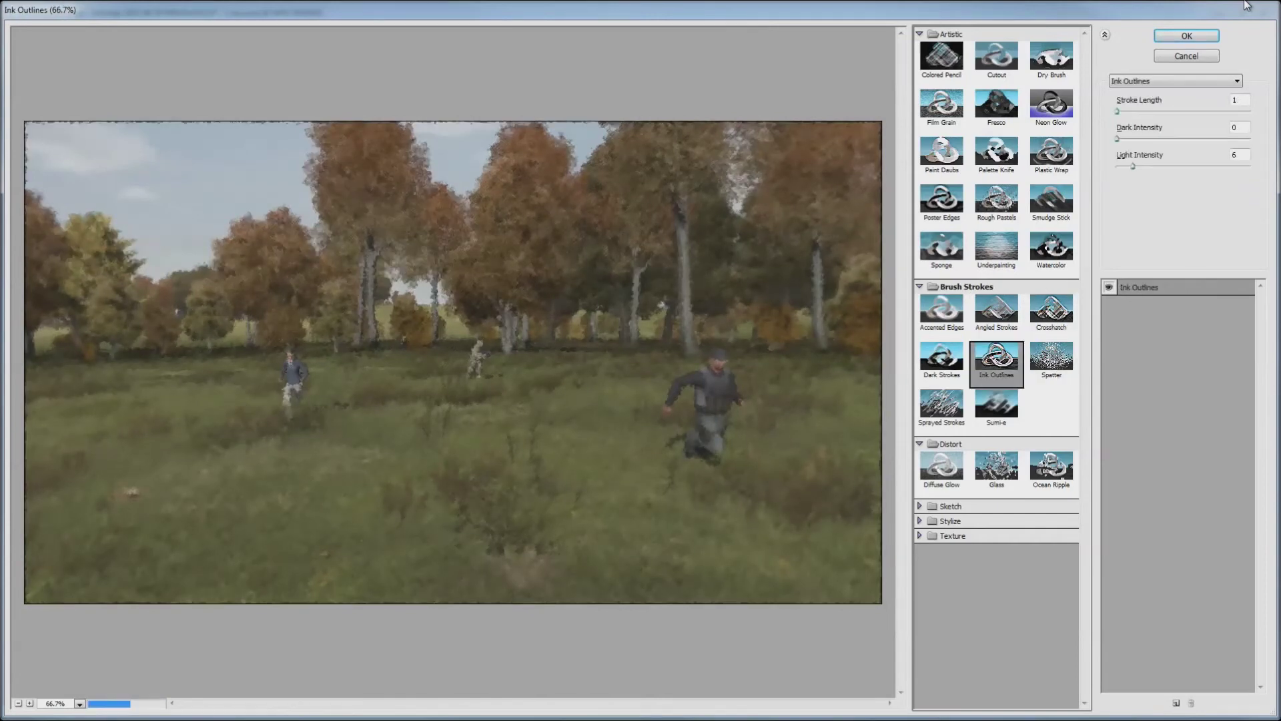
# Preview the Sumi-e effect with stroke width 4, stroke pressure 14 and contrast 40.
pyautogui.press('Down')
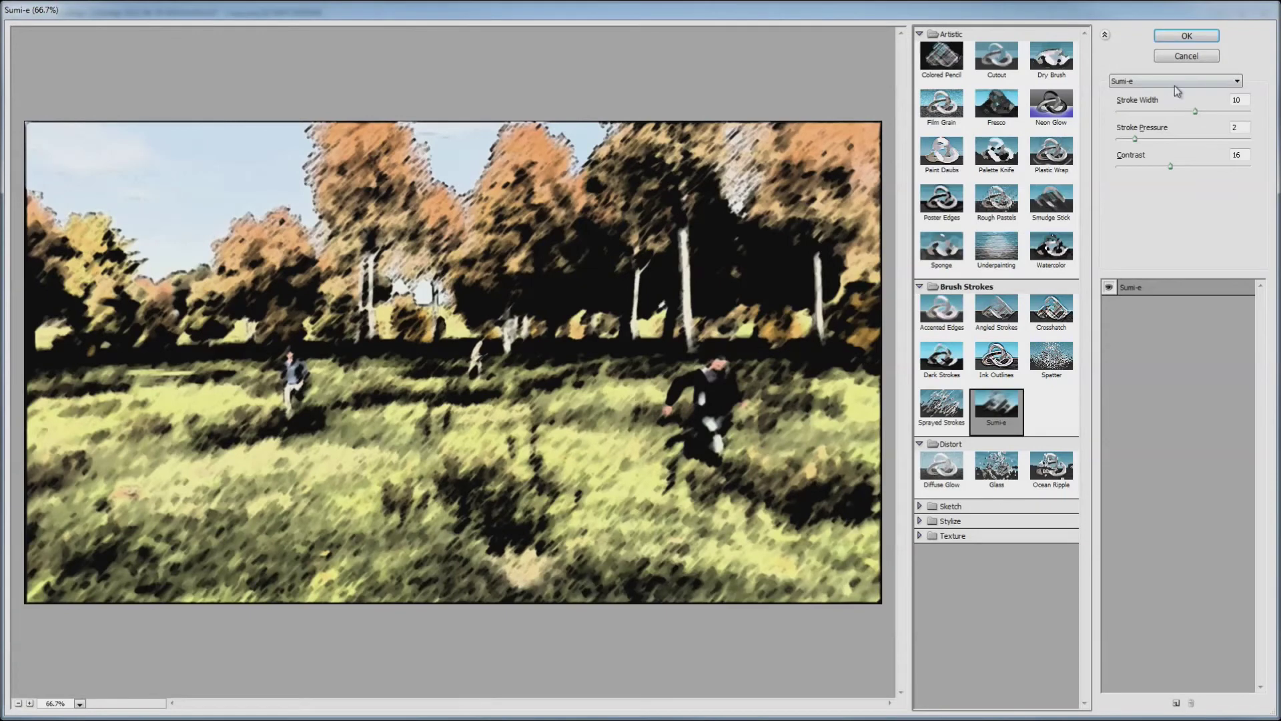
pyautogui.moveTo(1192, 110)
pyautogui.mouseDown()
pyautogui.moveTo(1235, 111)
pyautogui.moveTo(1127, 111)
pyautogui.moveTo(1242, 139)
pyautogui.mouseUp()
pyautogui.moveTo(1170, 167)
pyautogui.mouseDown()
pyautogui.moveTo(1121, 167)
pyautogui.moveTo(1235, 170)
pyautogui.mouseUp()
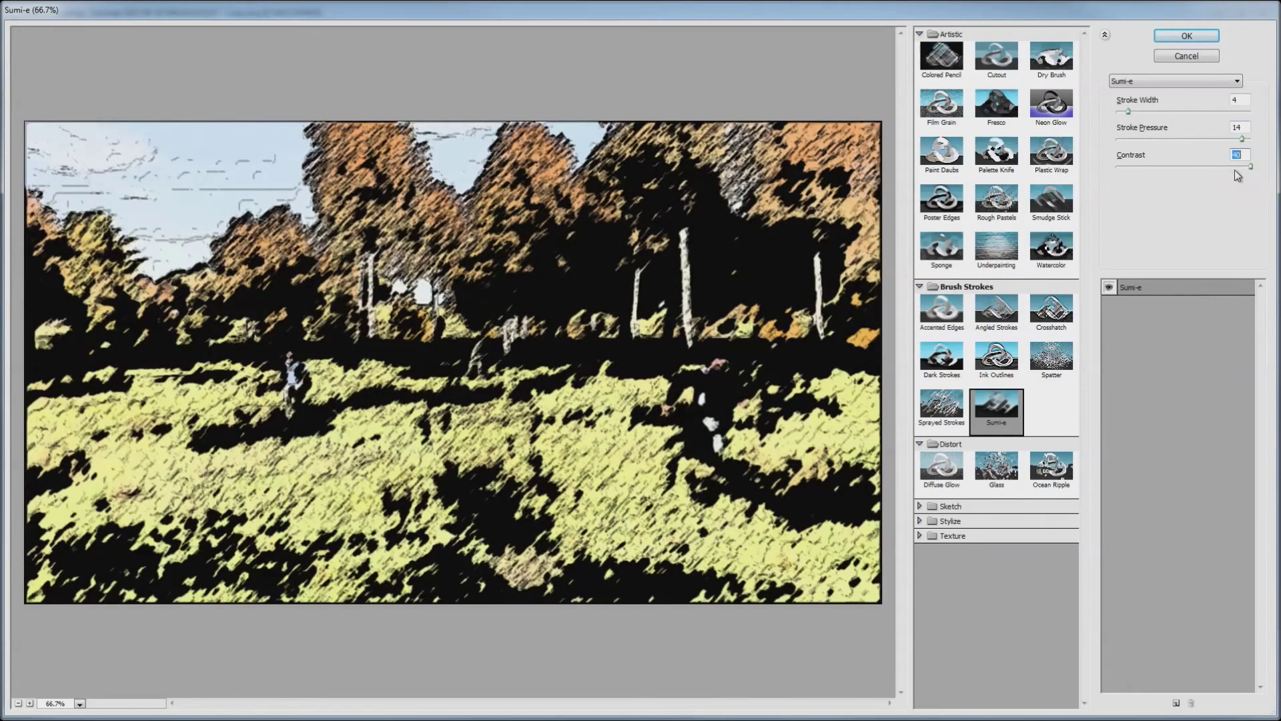
# Preview the Diffuse Glow effect with graininess 4, glow amount 12 and clear amount 14.
pyautogui.click(947, 477)
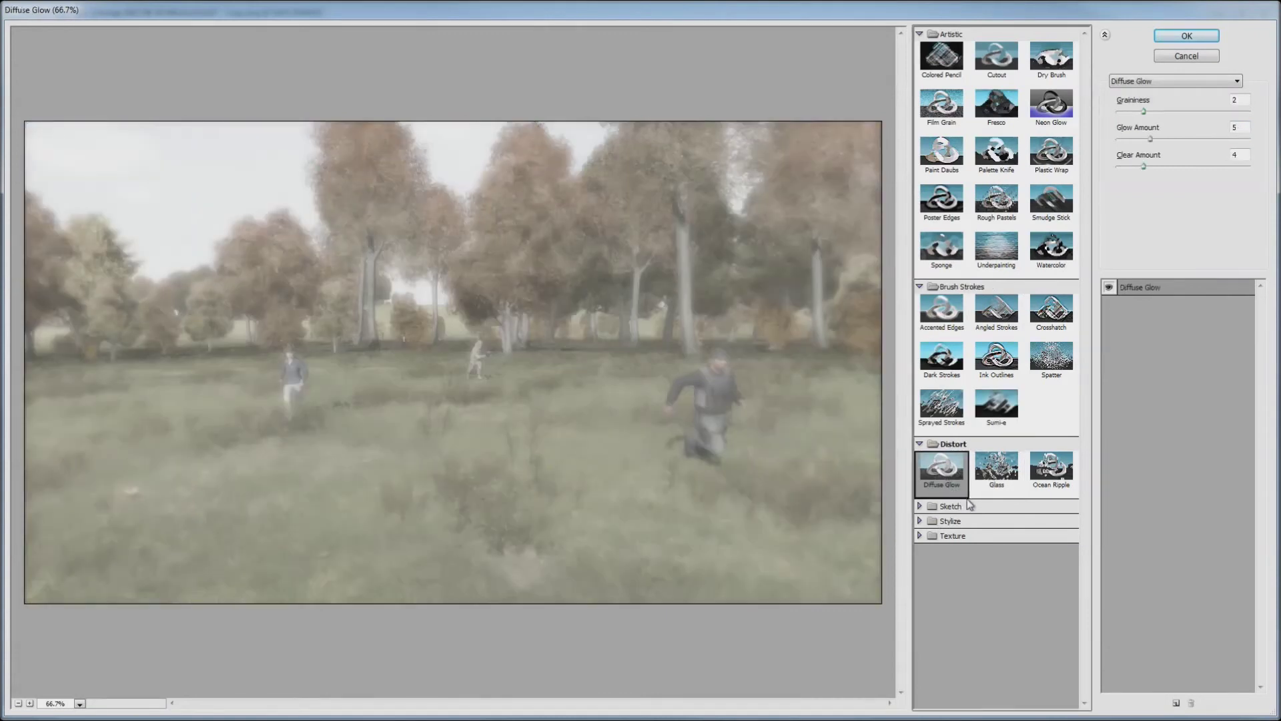
pyautogui.moveTo(1160, 112); pyautogui.dragTo(1119, 159)
pyautogui.write('14')
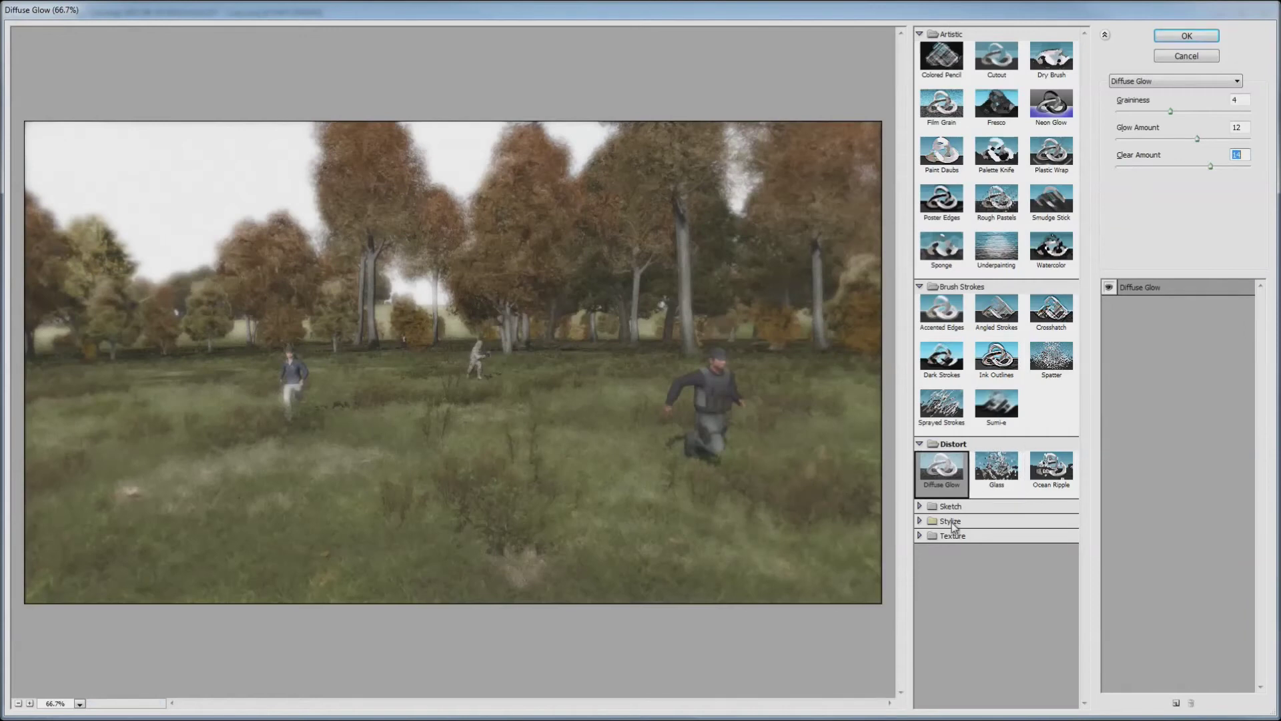
# Expand the Sketch group and preview its effects from Bas Relief through Chrome.
pyautogui.click(956, 509)
pyautogui.click(943, 531)
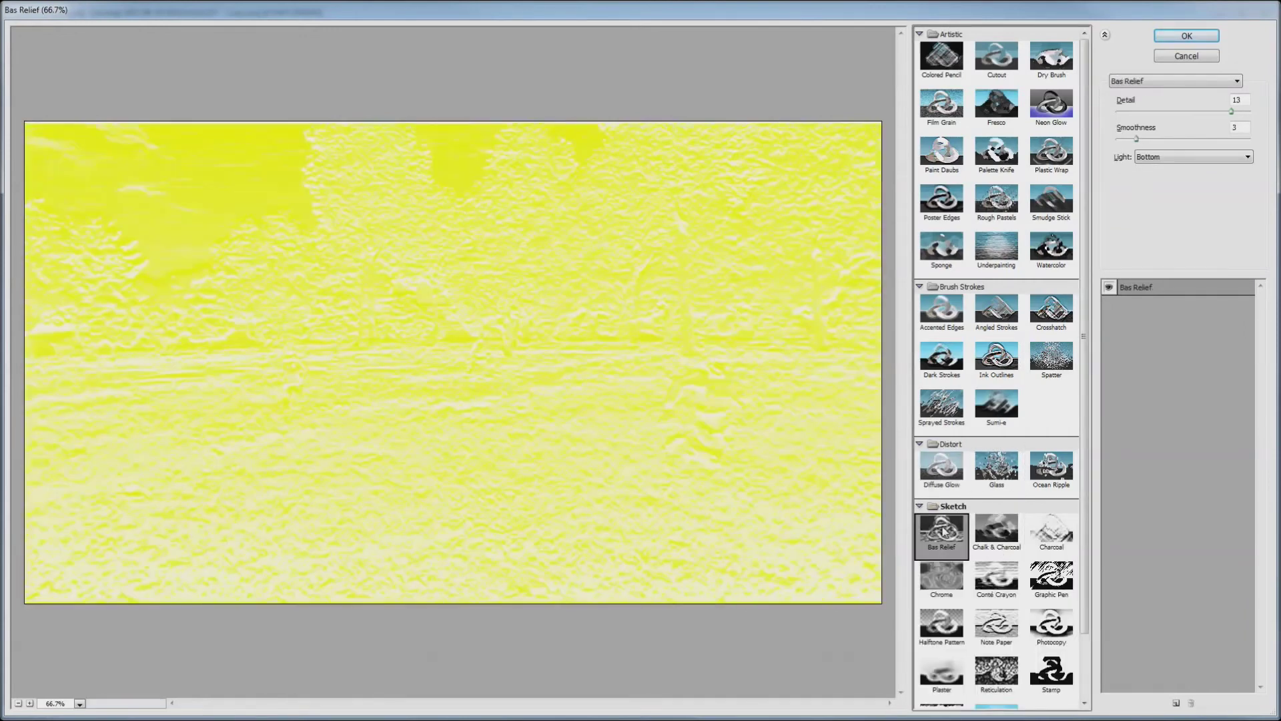
pyautogui.press('Down')
pyautogui.press('Down')
pyautogui.press('Down')
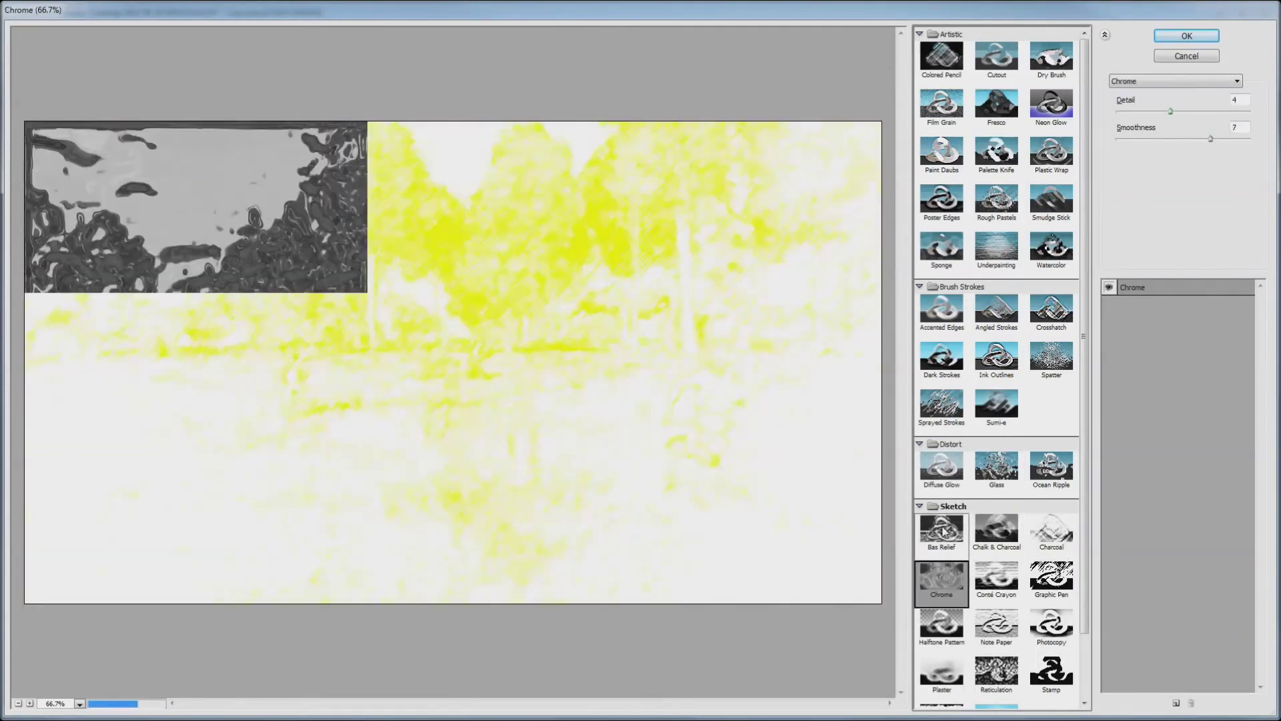
pyautogui.press('Down')
pyautogui.press('Up')
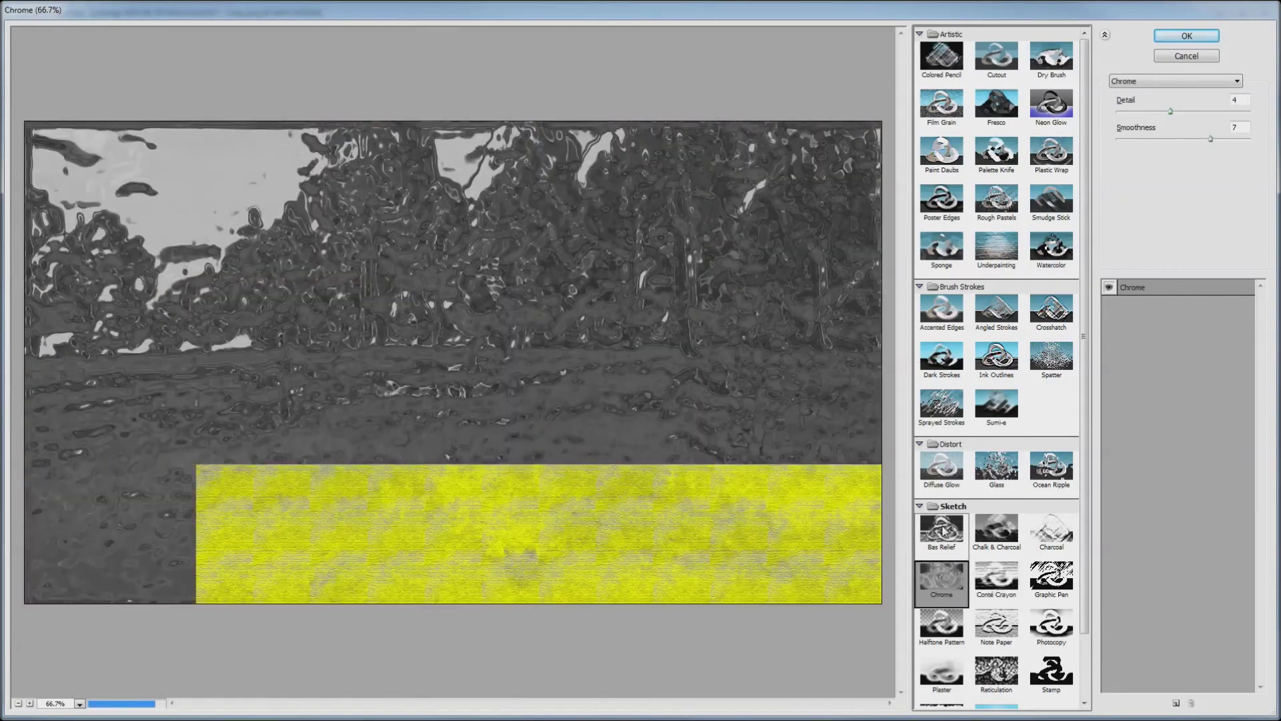
# Preview the further Sketch effects from Conté Crayon through Note Paper to Reticulation.
pyautogui.press('Down')
pyautogui.press('Down')
pyautogui.press('Down')
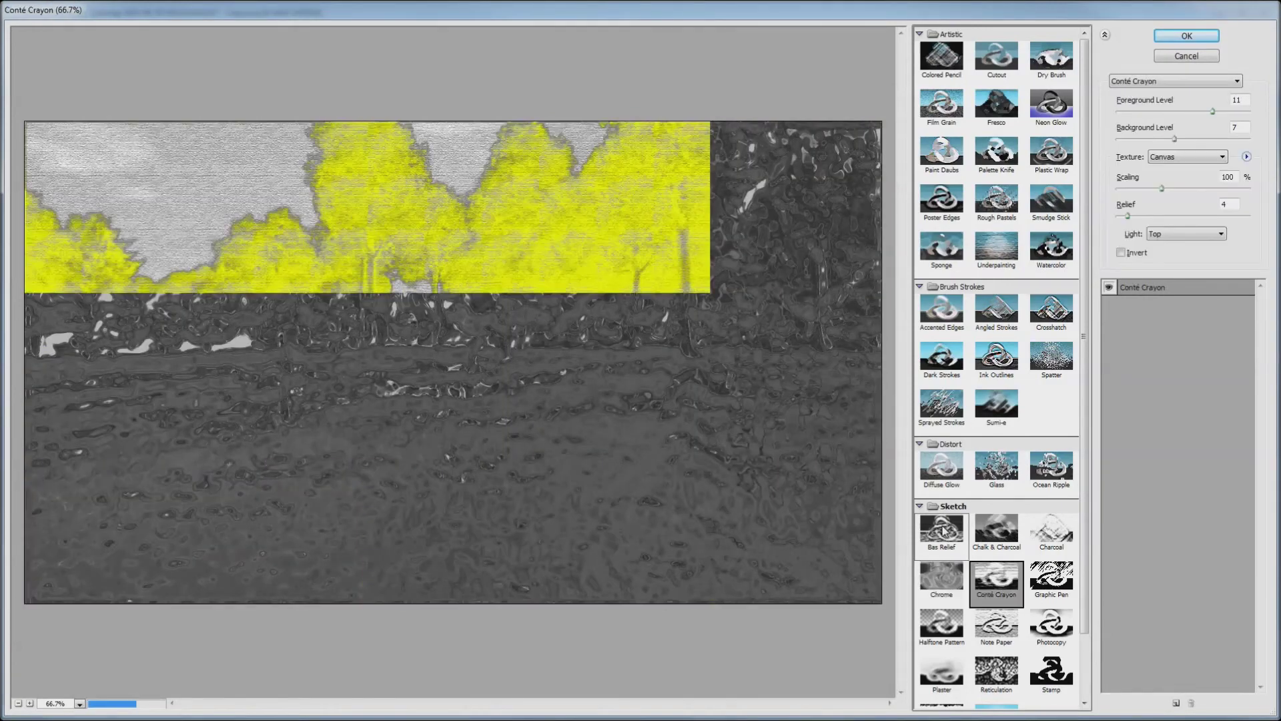
pyautogui.press('Down')
pyautogui.press('Down')
pyautogui.press('Down')
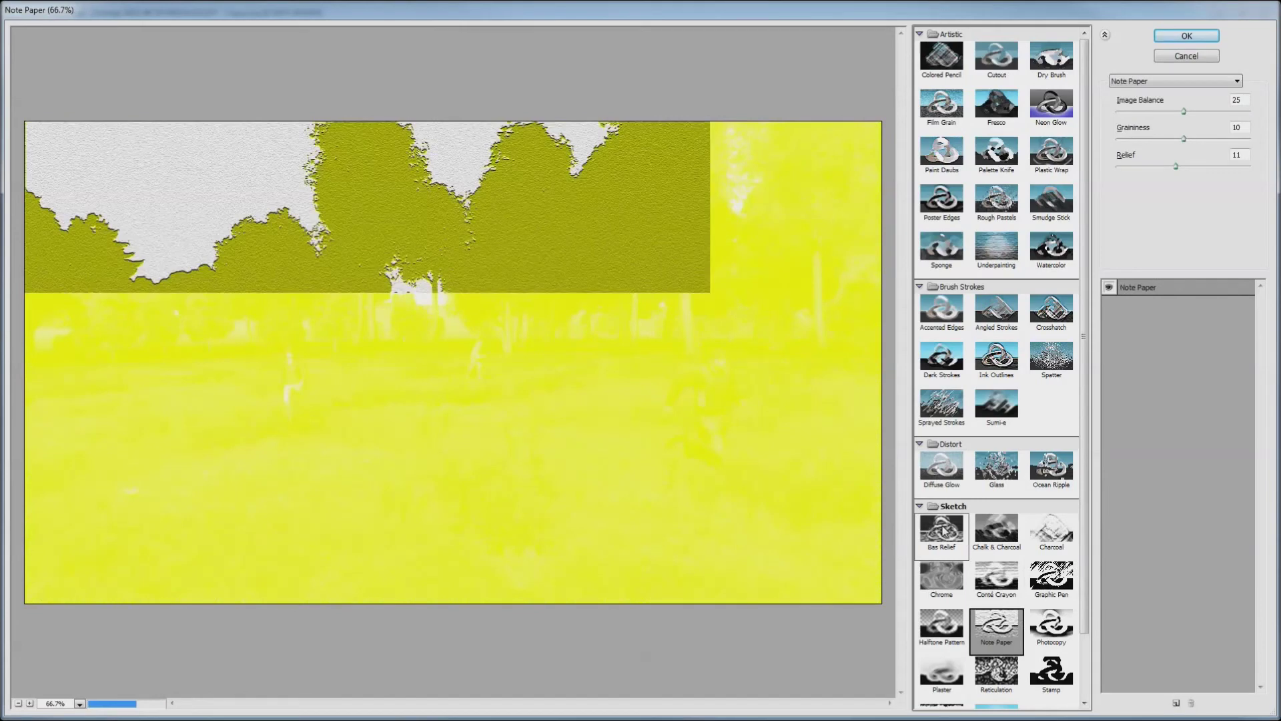
pyautogui.press('Down')
pyautogui.press('Down')
pyautogui.press('Down')
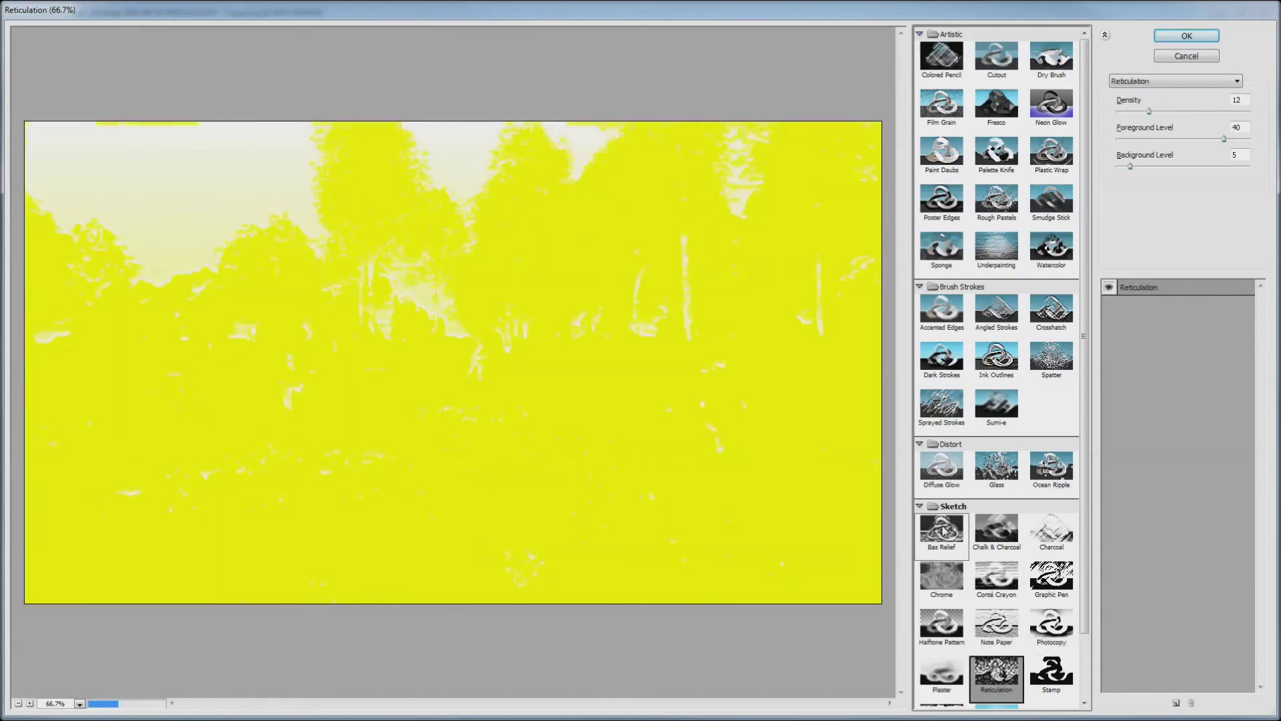
# Preview the Glowing Edges, Craquelure, Stained Glass and Patchwork effects, and close the Filter Gallery without applying anything.
pyautogui.press('Down')
pyautogui.press('Down')
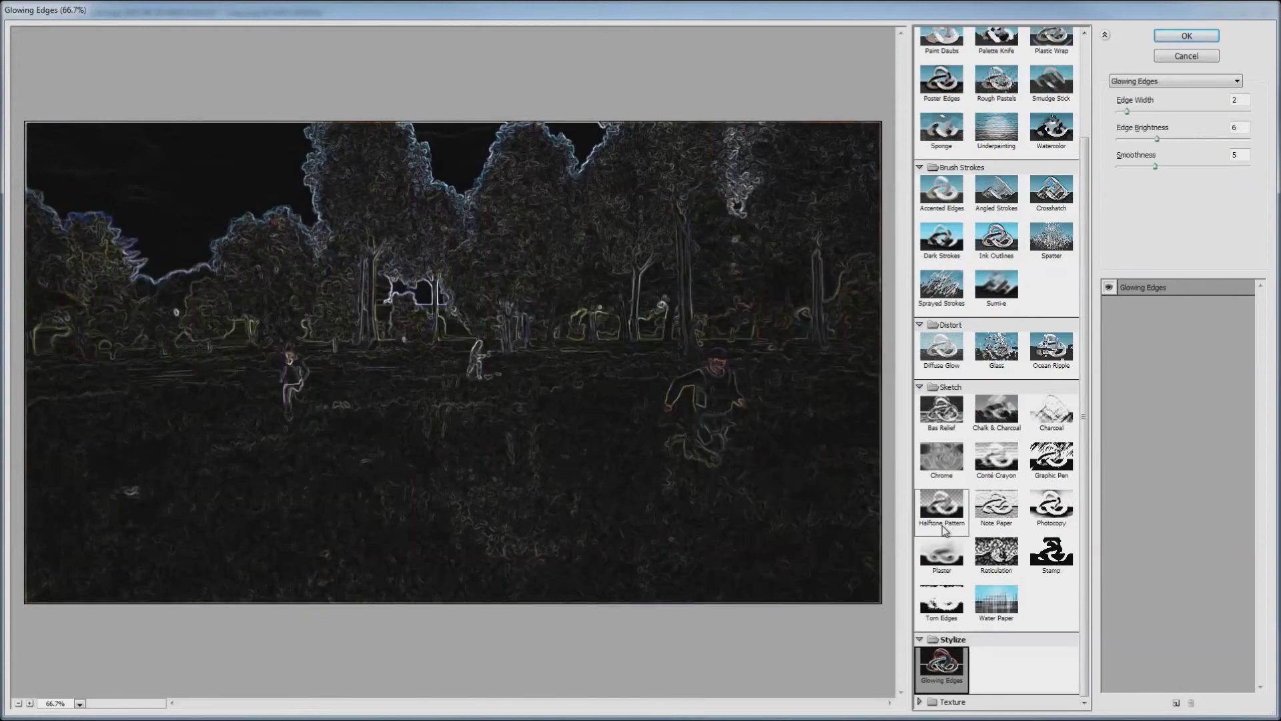
pyautogui.press('Down')
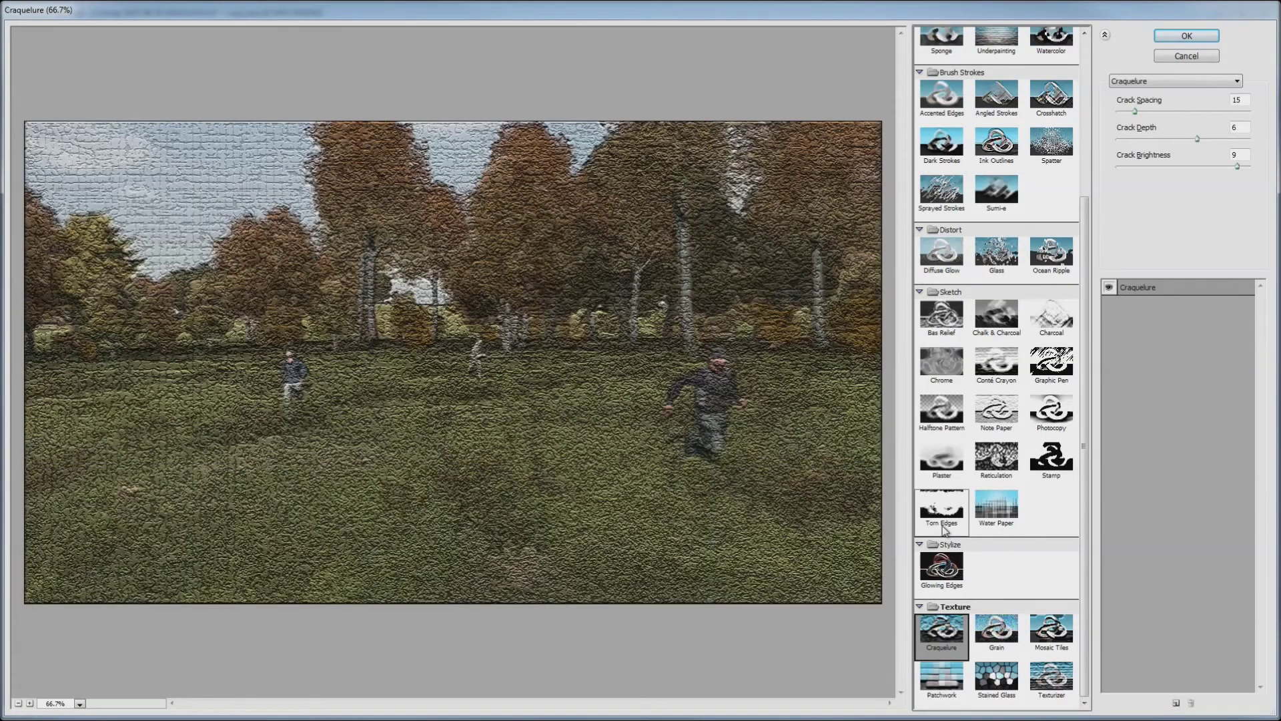
pyautogui.press('Down')
pyautogui.press('Down')
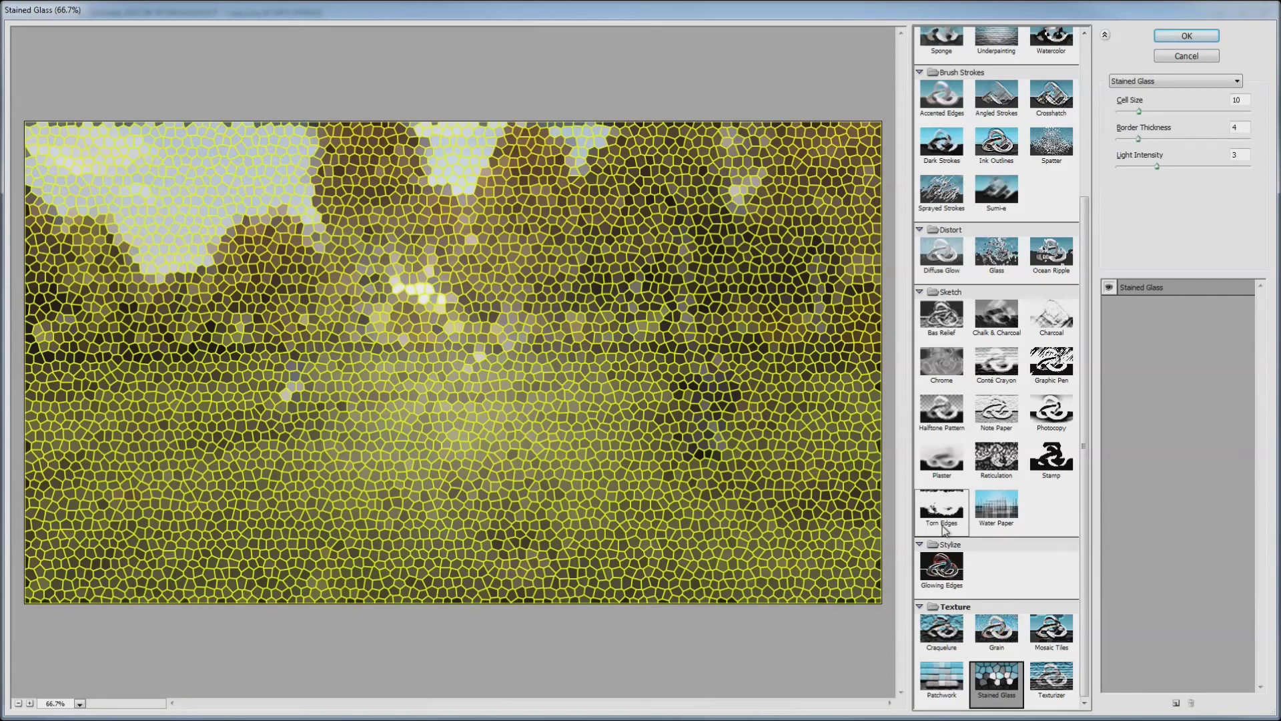
pyautogui.press('Left')
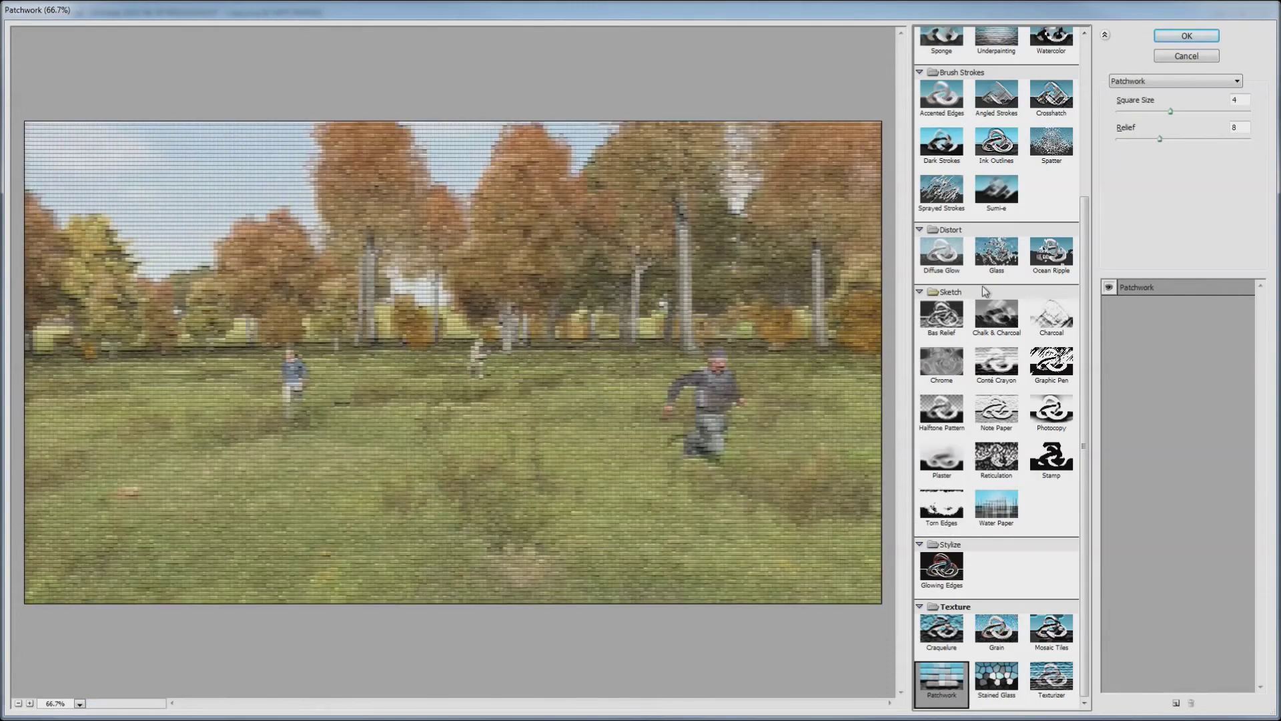
pyautogui.click(1177, 56)
# Try a Motion Blur on the forest image at angle 0° with a distance of 22 pixels, and cancel it.
pyautogui.click(174, 28)
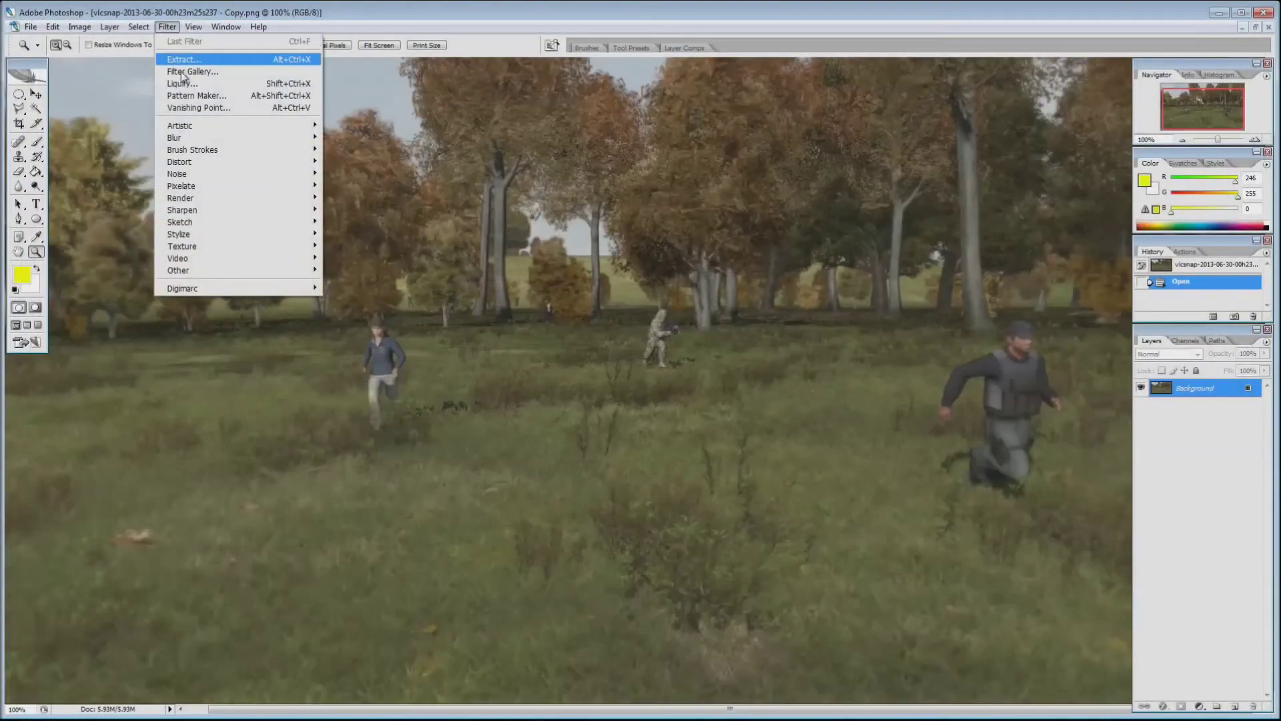
pyautogui.moveTo(313, 146)
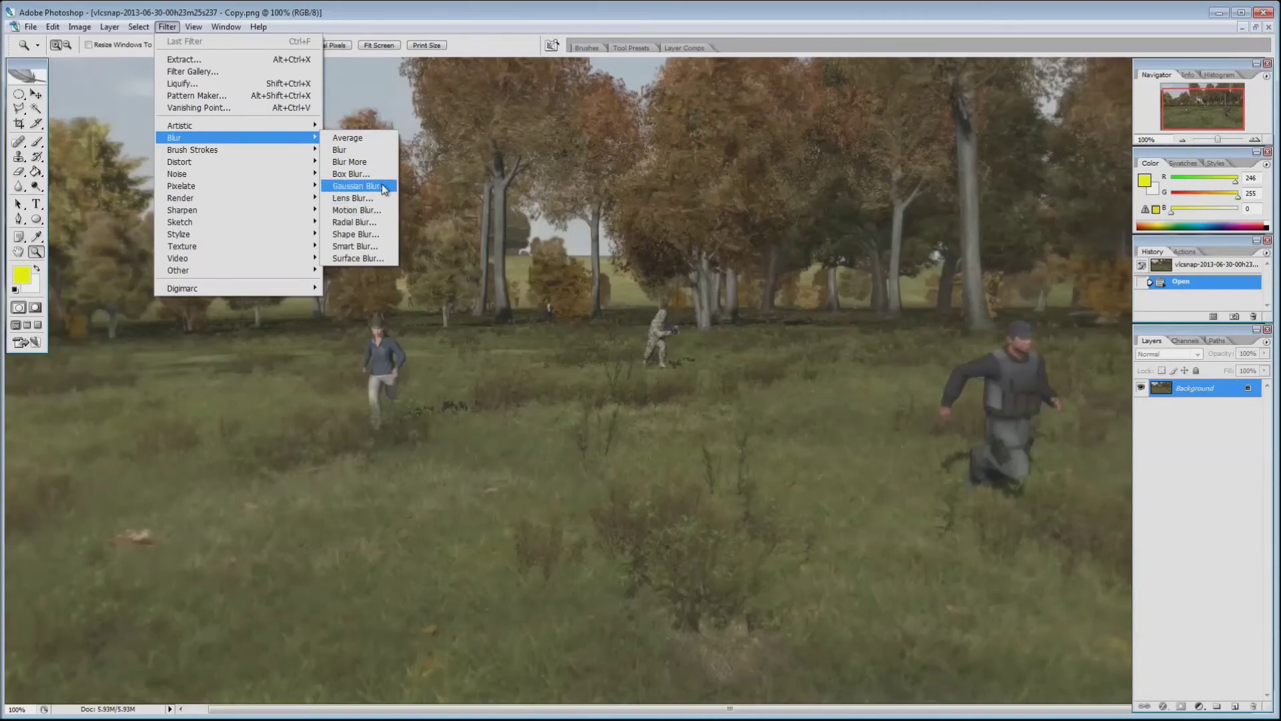
pyautogui.click(380, 211)
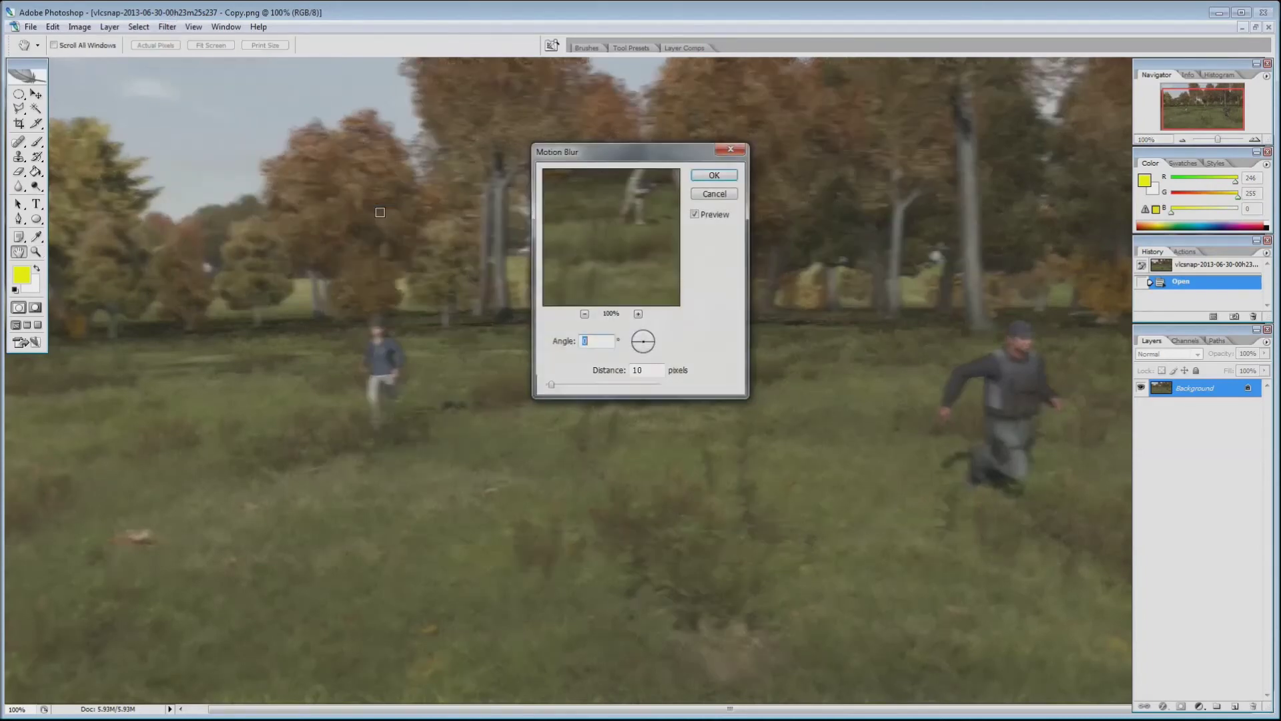
pyautogui.moveTo(550, 391)
pyautogui.mouseDown()
pyautogui.moveTo(578, 393)
pyautogui.moveTo(558, 387)
pyautogui.mouseUp()
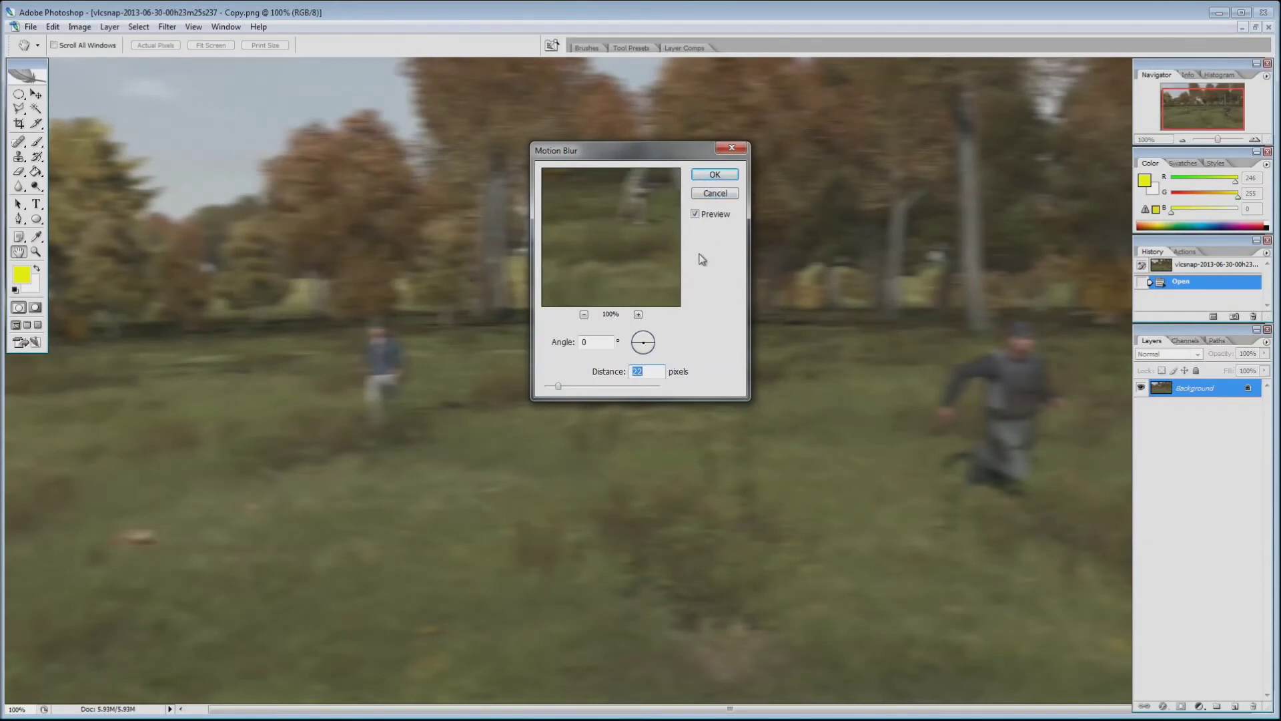
pyautogui.click(715, 192)
pyautogui.press('z')
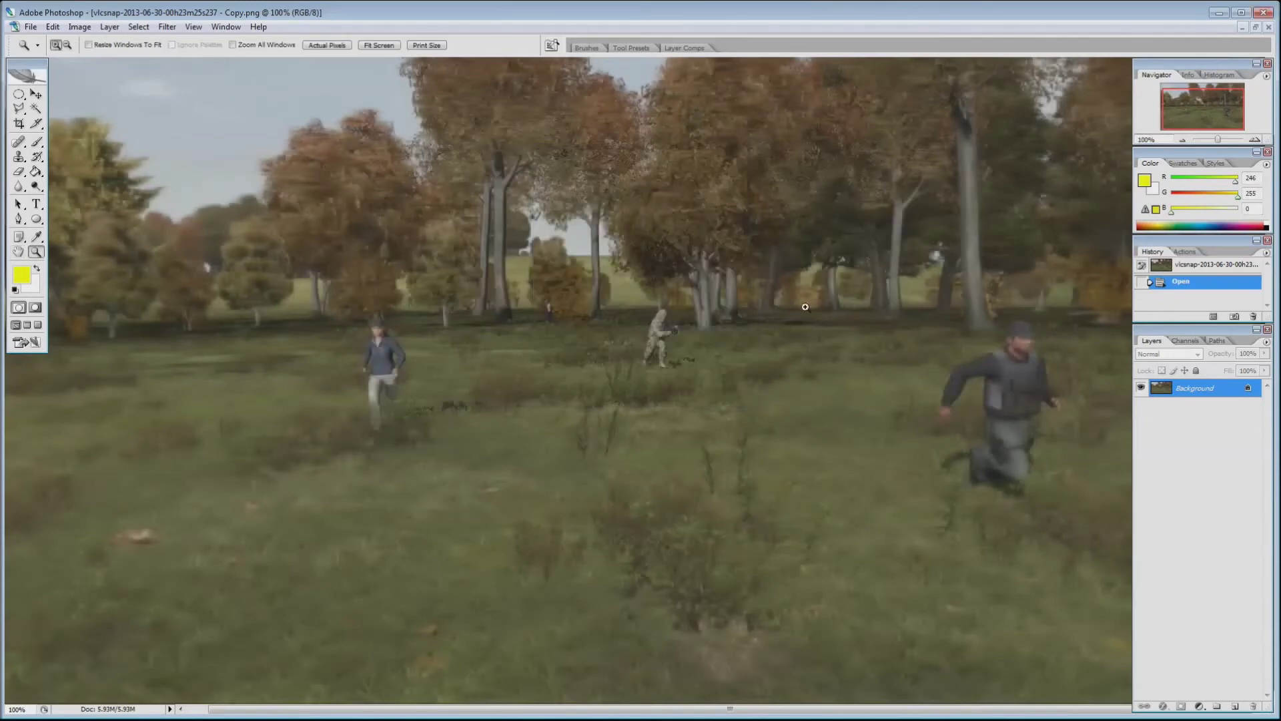
# Add a new empty layer above the forest background.
pyautogui.click(1234, 707)
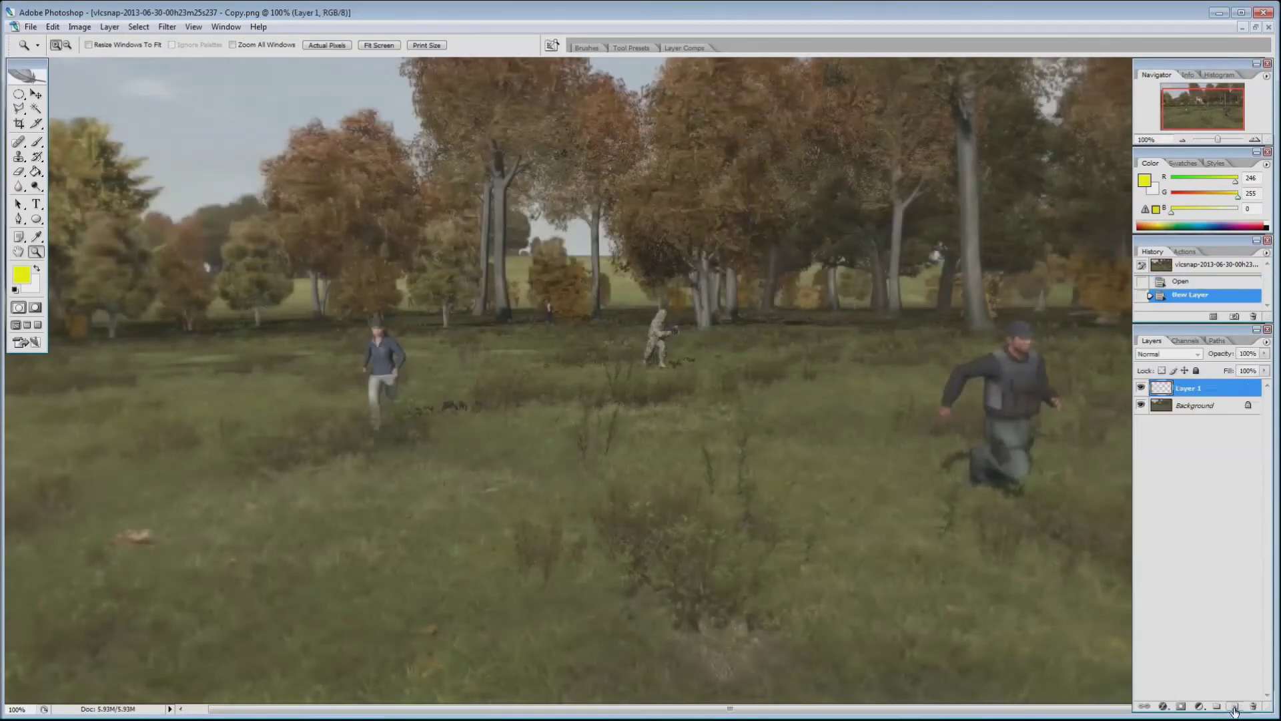
# Select the running man in the dark vest on the Background layer by tracing his outline with the Magnetic Lasso.
pyautogui.click(1205, 410)
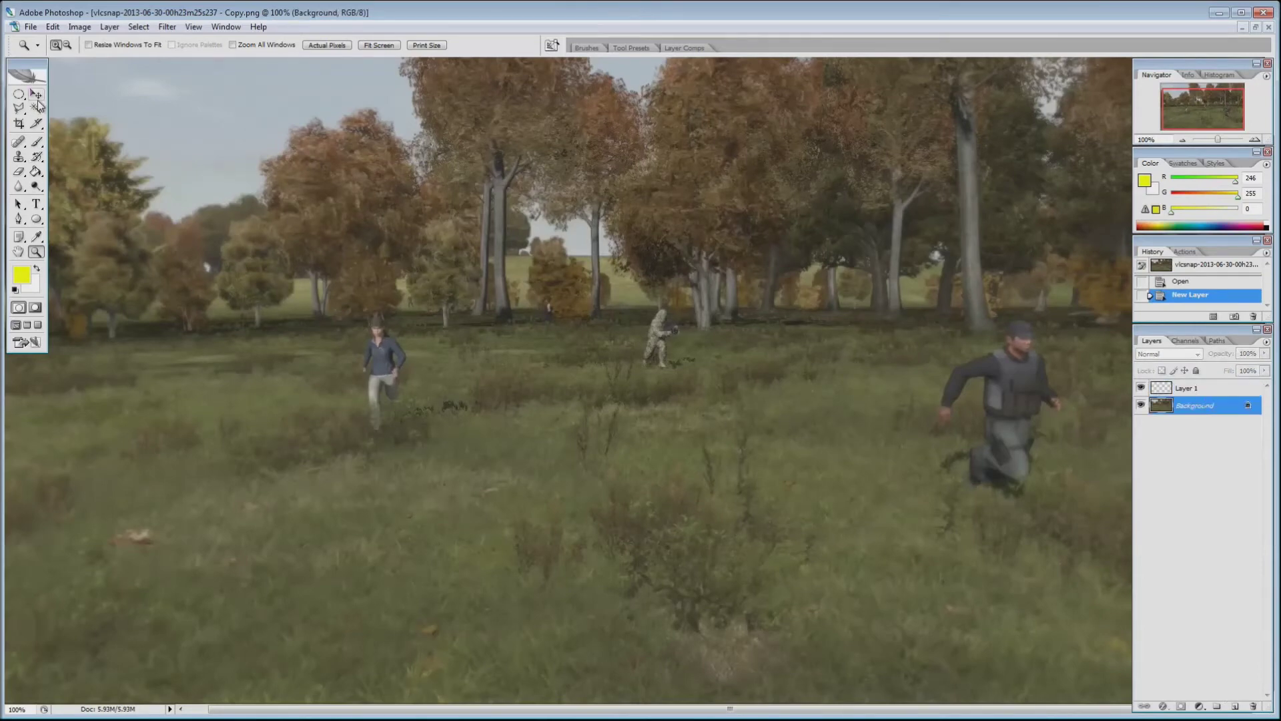
pyautogui.moveTo(20, 115); pyautogui.dragTo(75, 135)
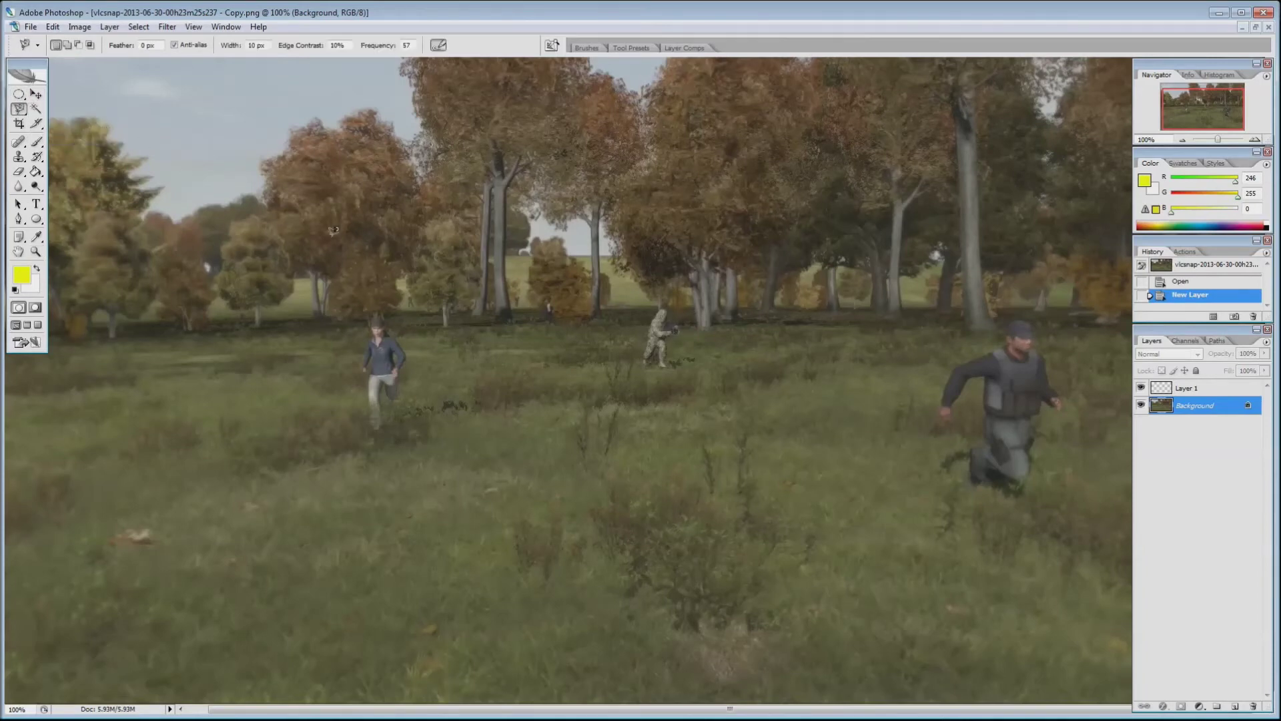
pyautogui.moveTo(972, 456); pyautogui.dragTo(978, 437)
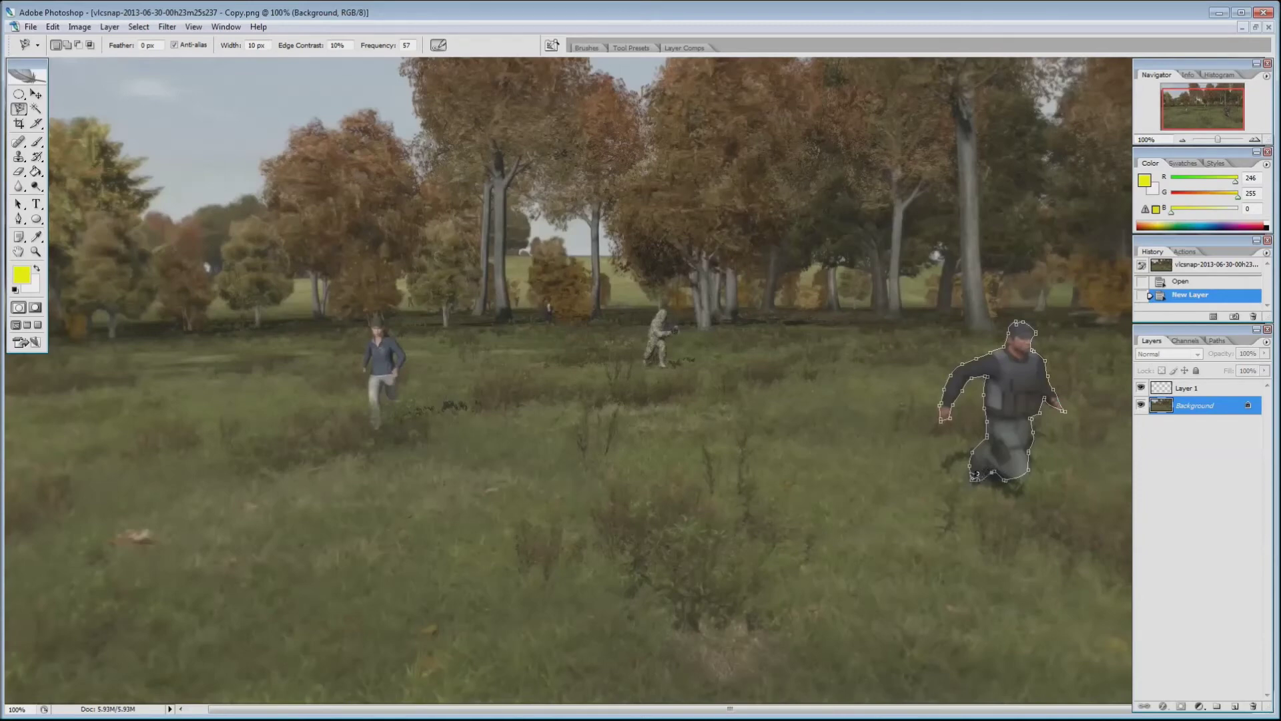
pyautogui.click(976, 475)
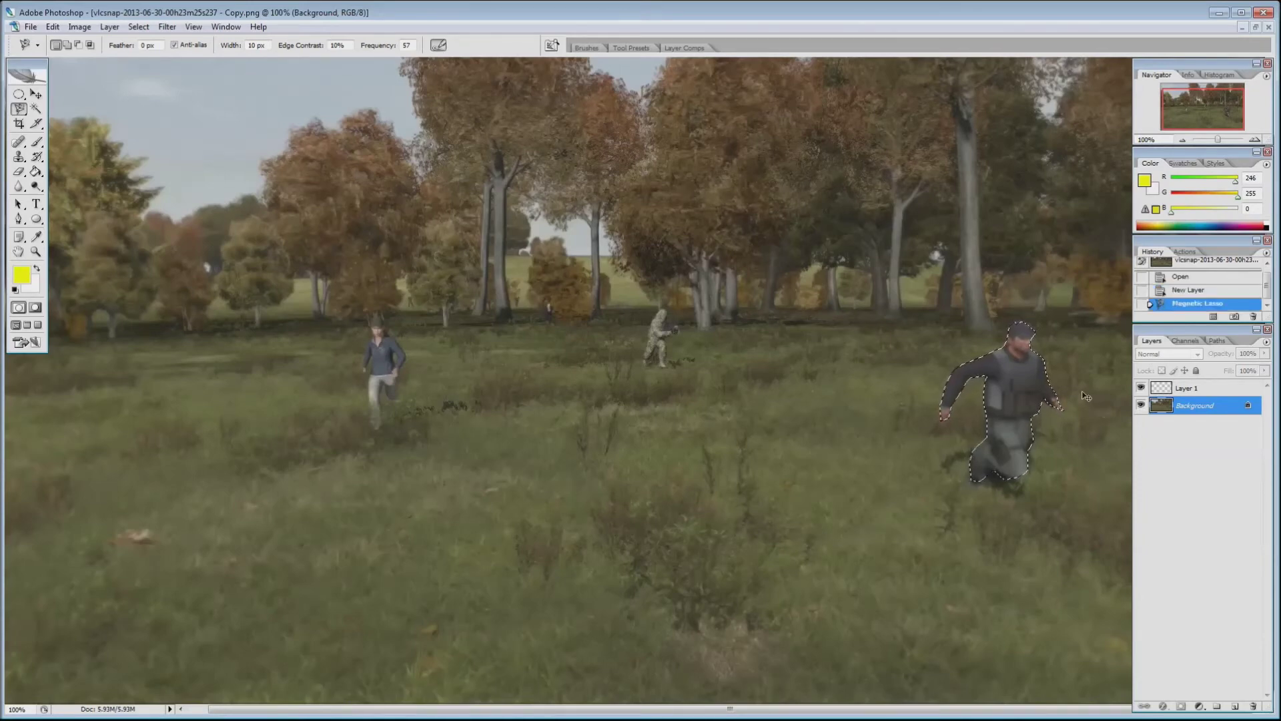
# Paste the copied man onto Layer 1, and check the cutout by briefly hiding the Background layer.
pyautogui.click(1192, 390)
pyautogui.moveTo(1192, 390); pyautogui.dragTo(1237, 405)
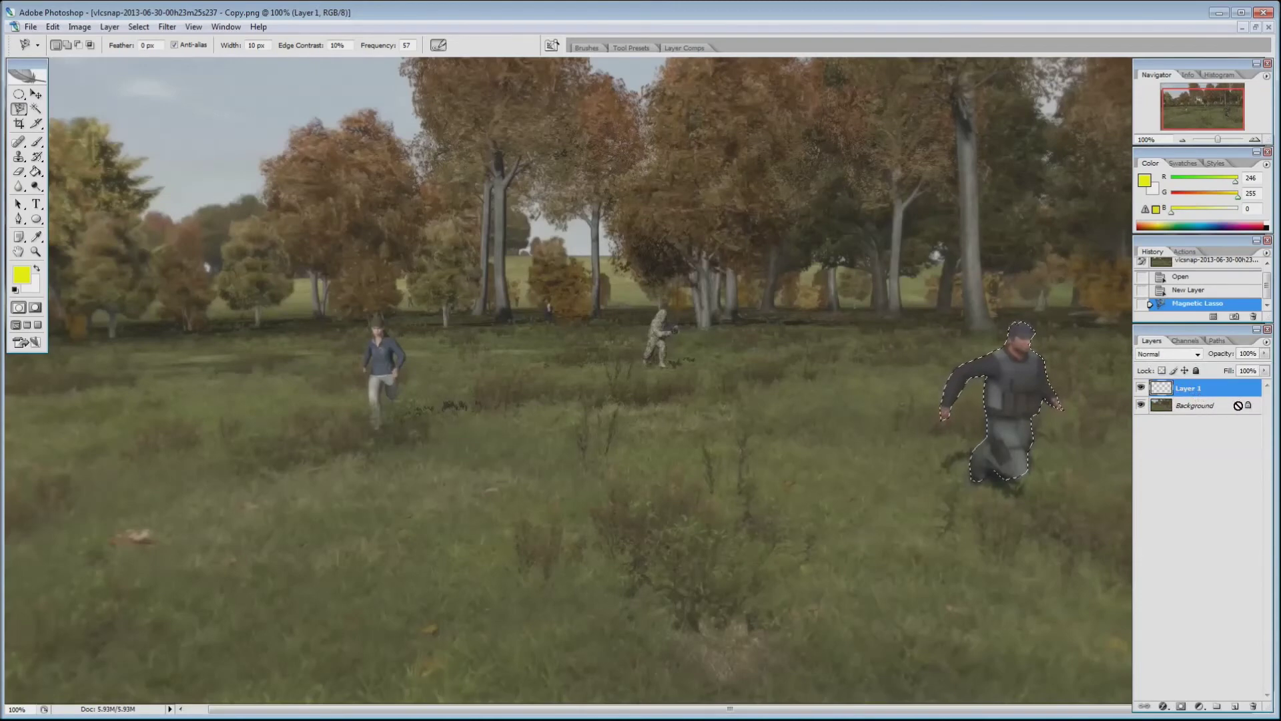
pyautogui.hotkey('ctrl', 'v')
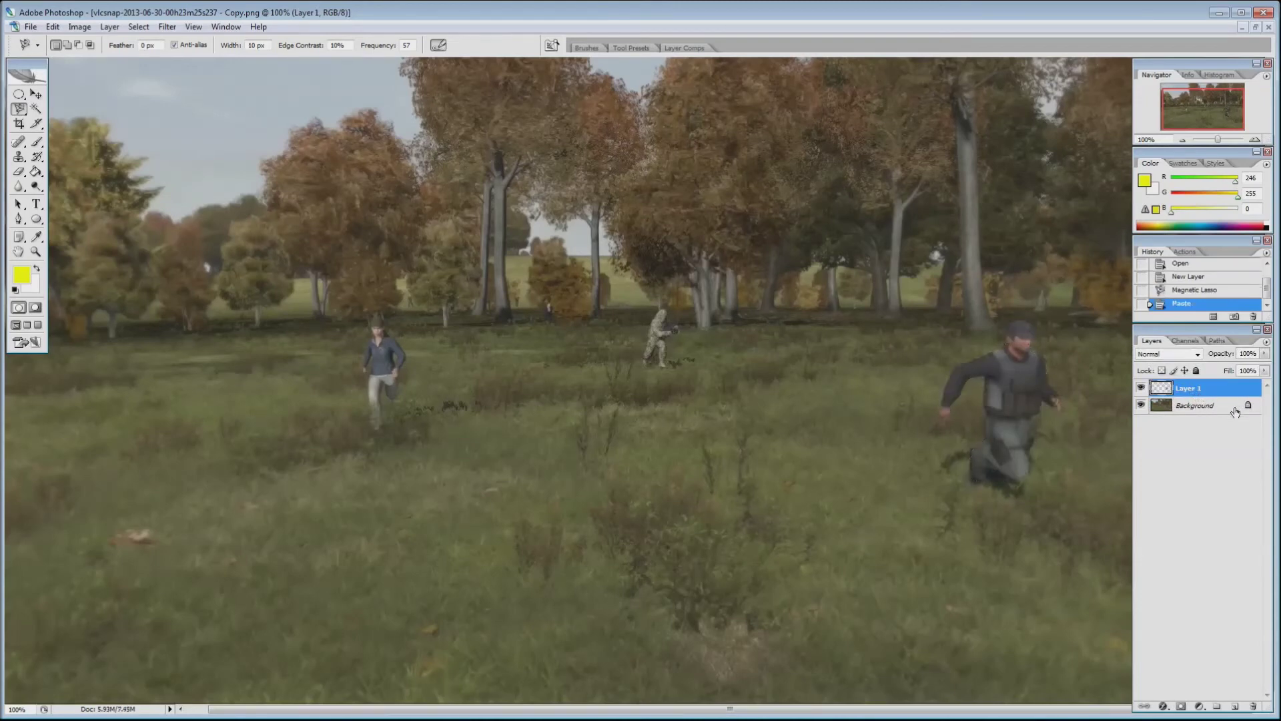
pyautogui.click(1140, 406)
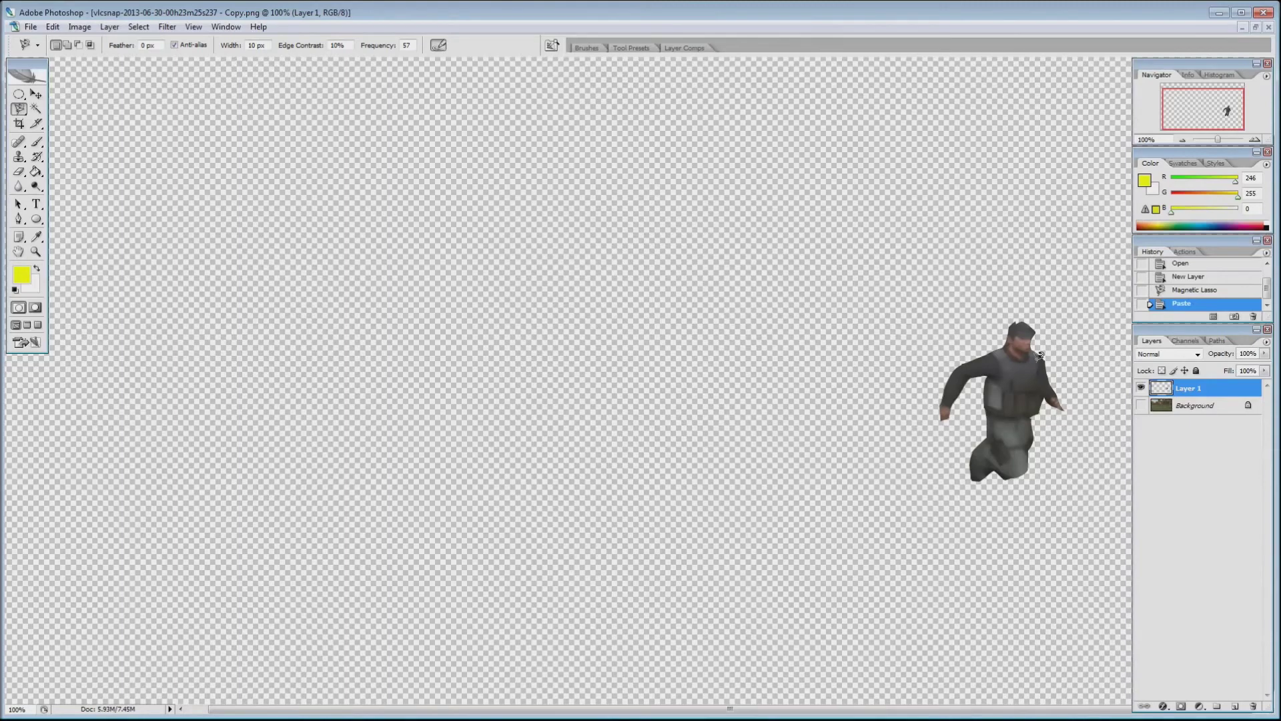
pyautogui.click(1141, 405)
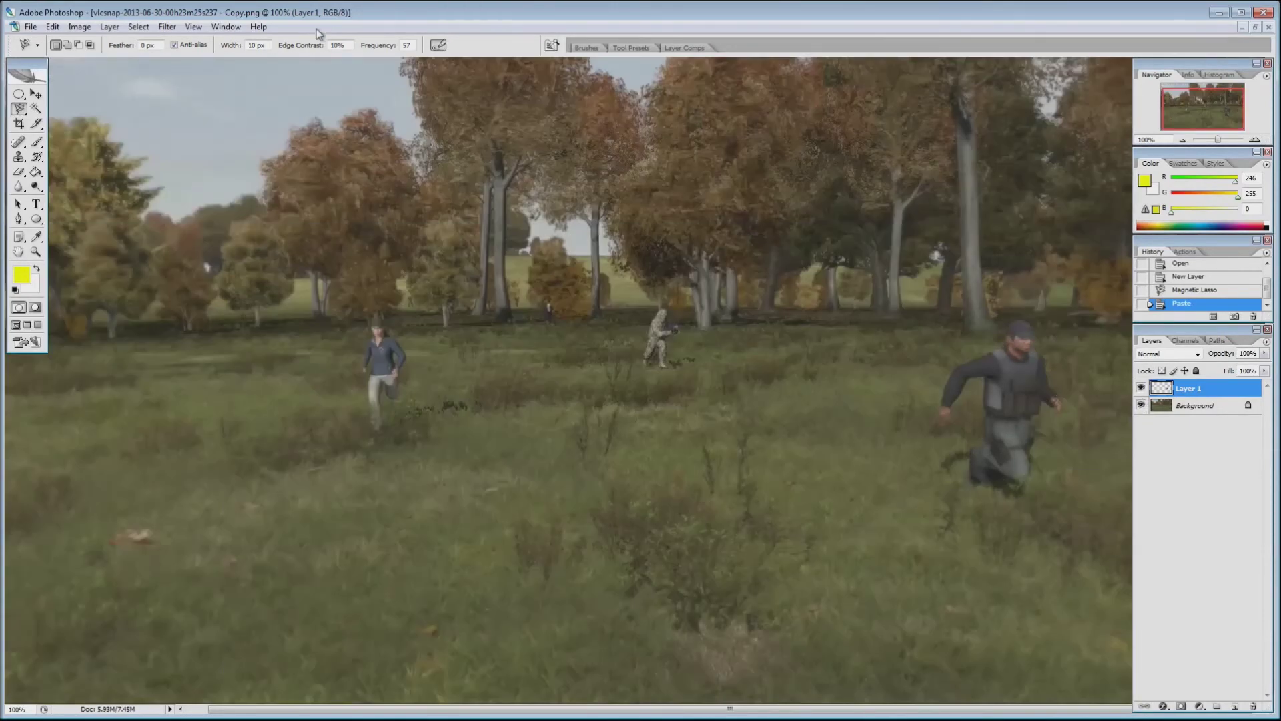
# Apply a horizontal Motion Blur at angle 0° to the Background layer.
pyautogui.click(164, 28)
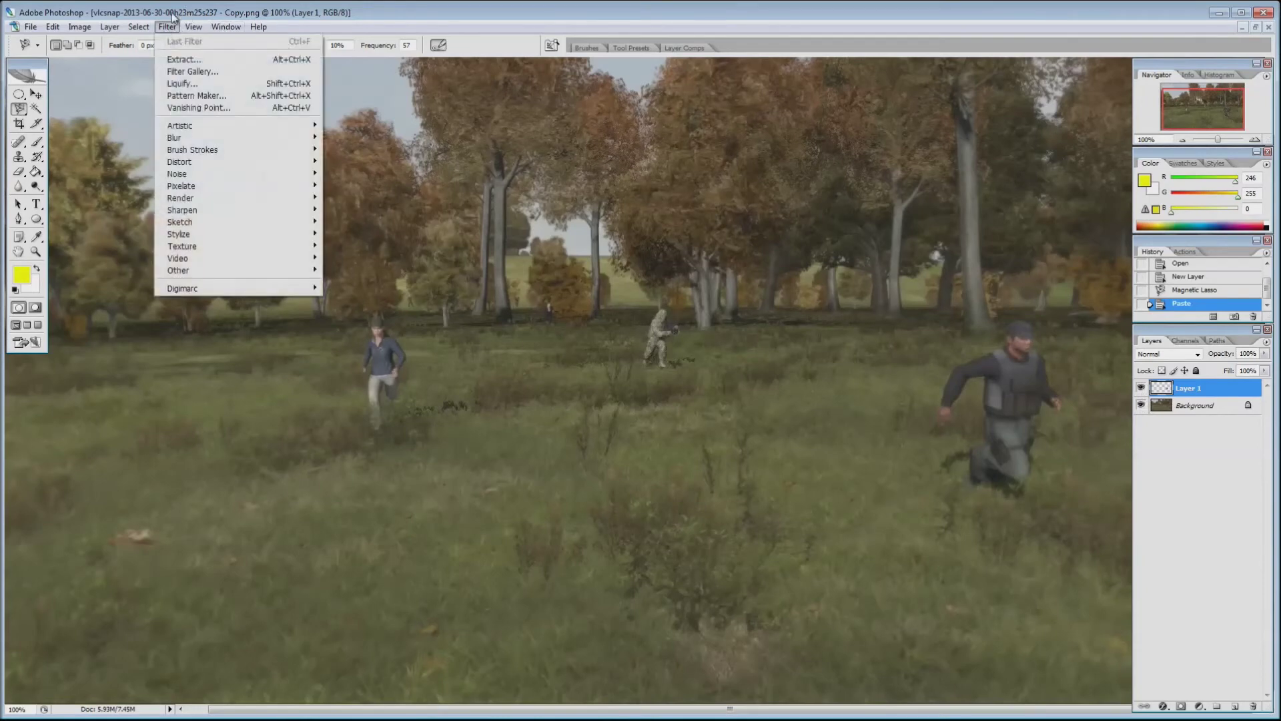
pyautogui.moveTo(201, 137)
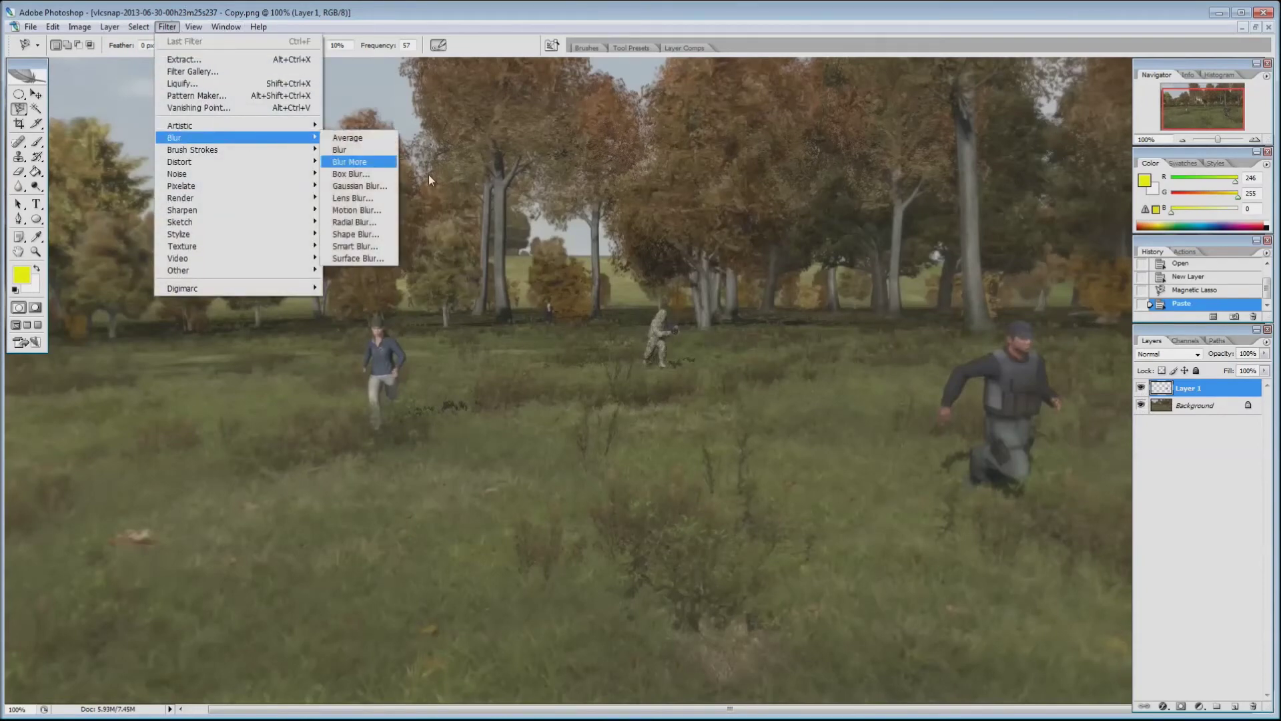
pyautogui.click(1175, 406)
pyautogui.click(167, 27)
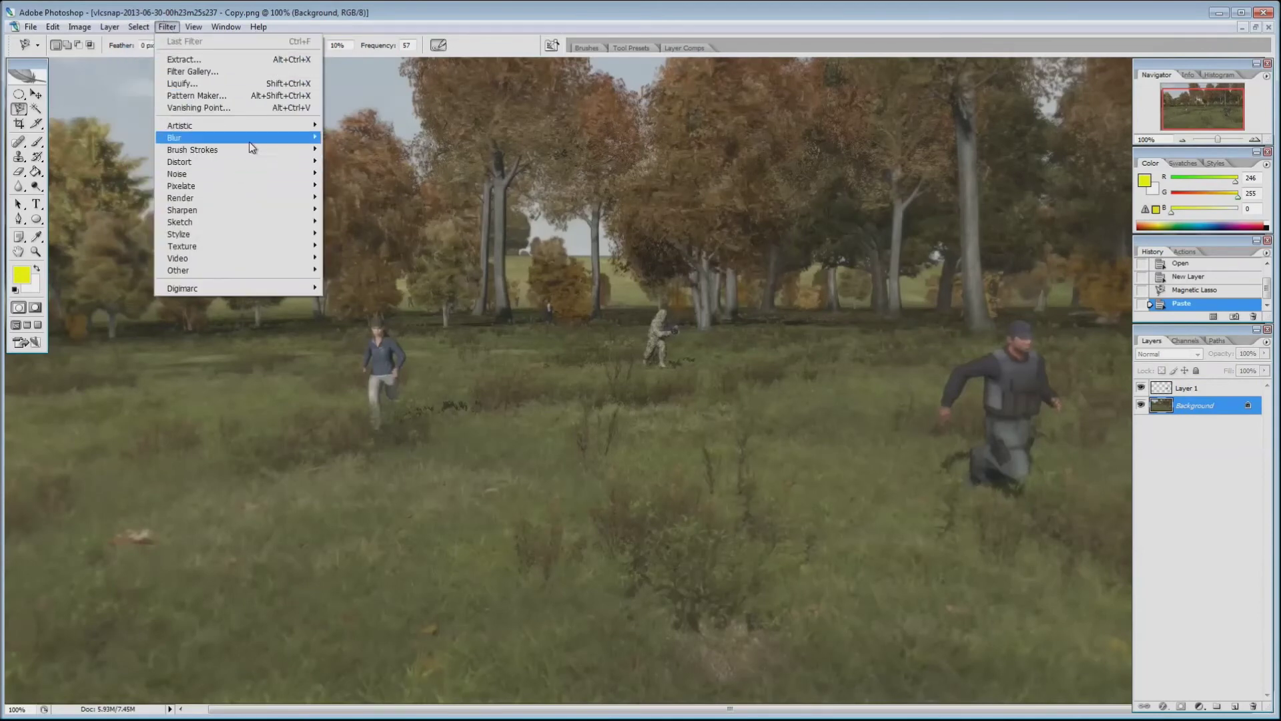
pyautogui.moveTo(252, 140)
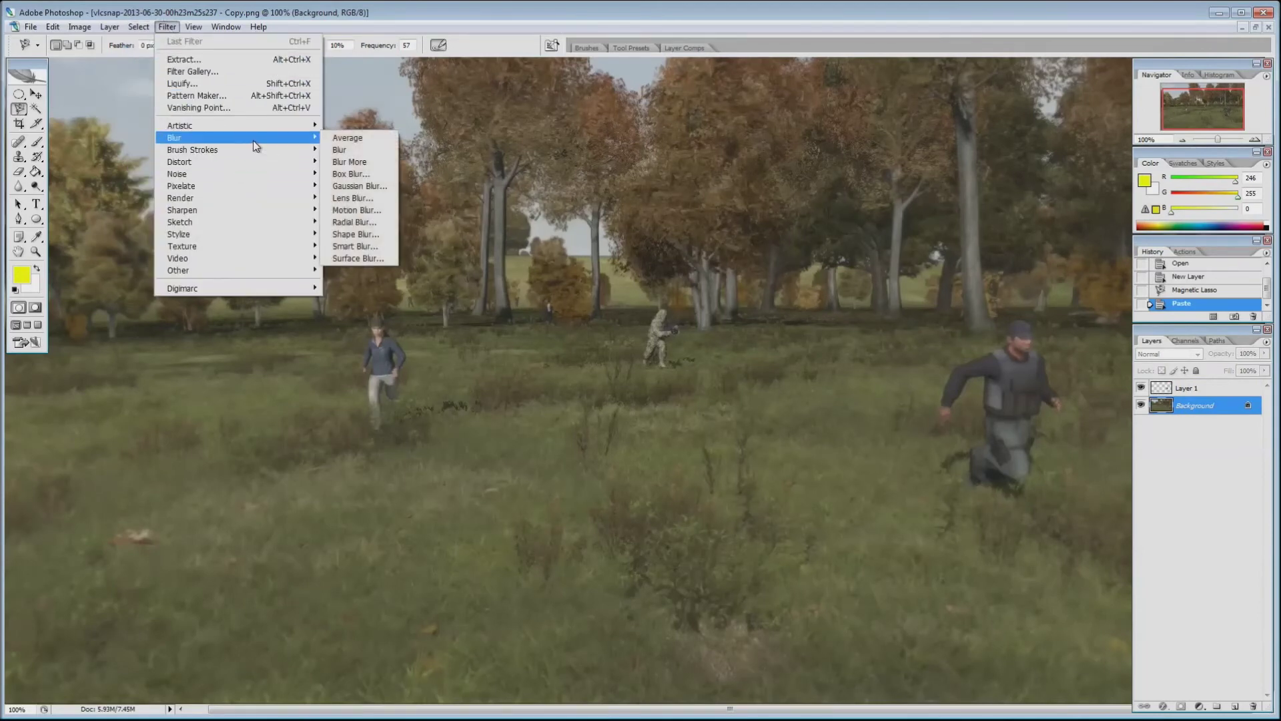
pyautogui.click(378, 210)
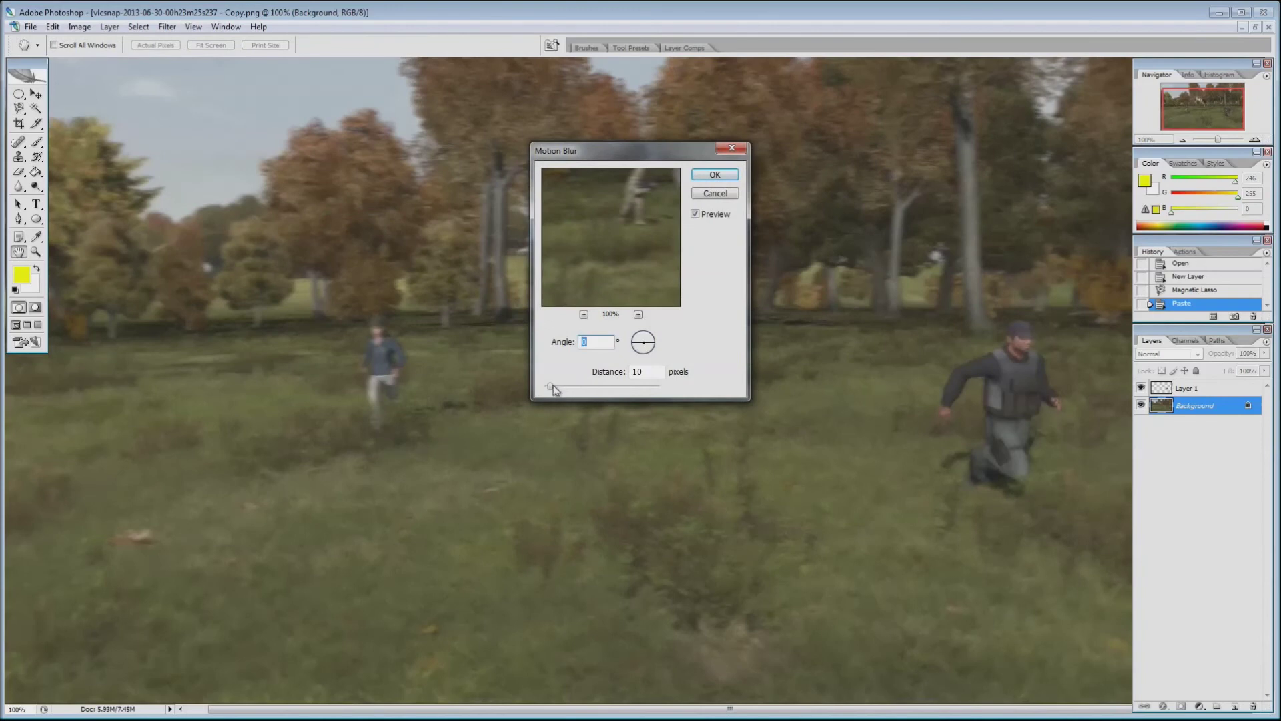
pyautogui.moveTo(558, 385)
pyautogui.mouseDown()
pyautogui.moveTo(570, 384)
pyautogui.moveTo(559, 385)
pyautogui.mouseUp()
pyautogui.click(708, 175)
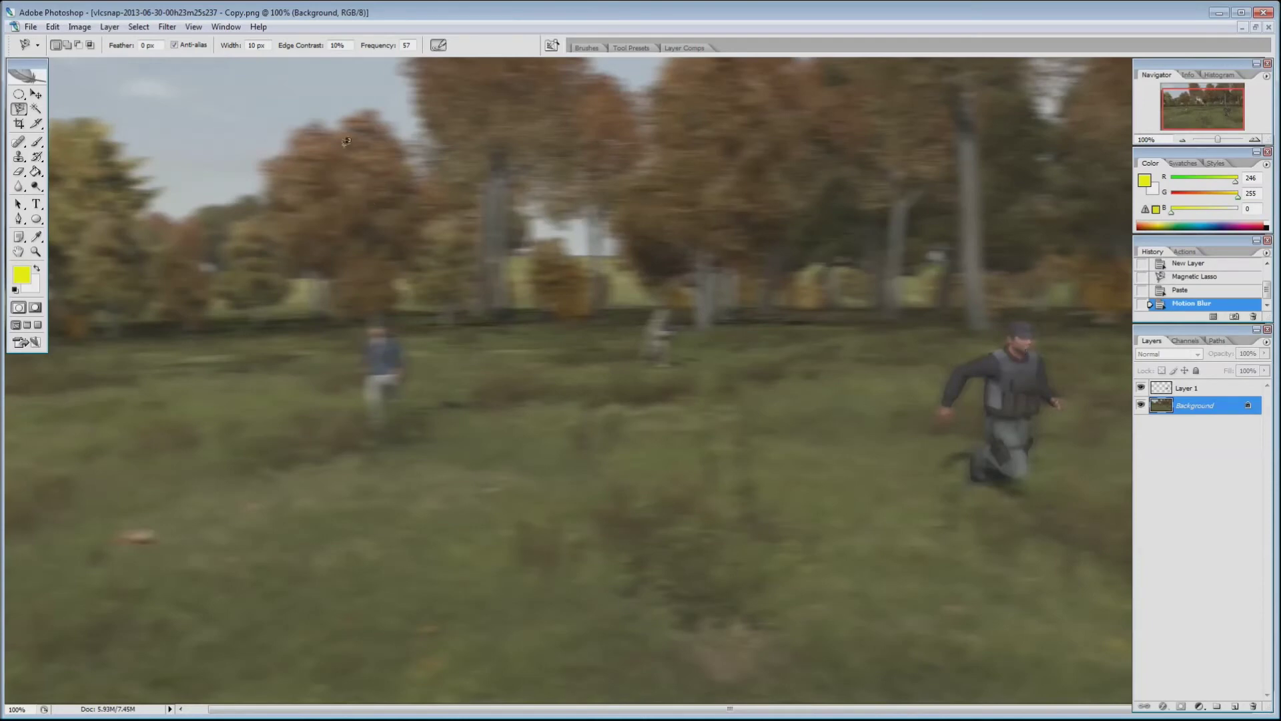
pyautogui.click(166, 27)
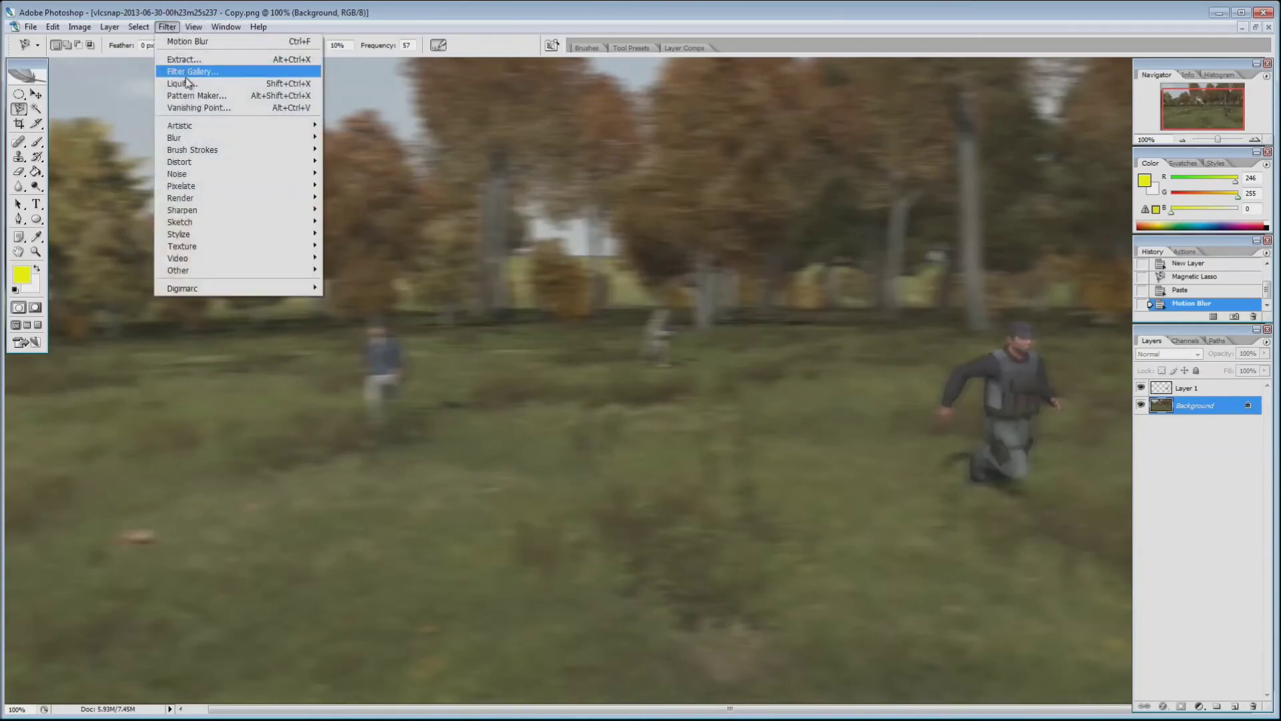
pyautogui.moveTo(251, 190)
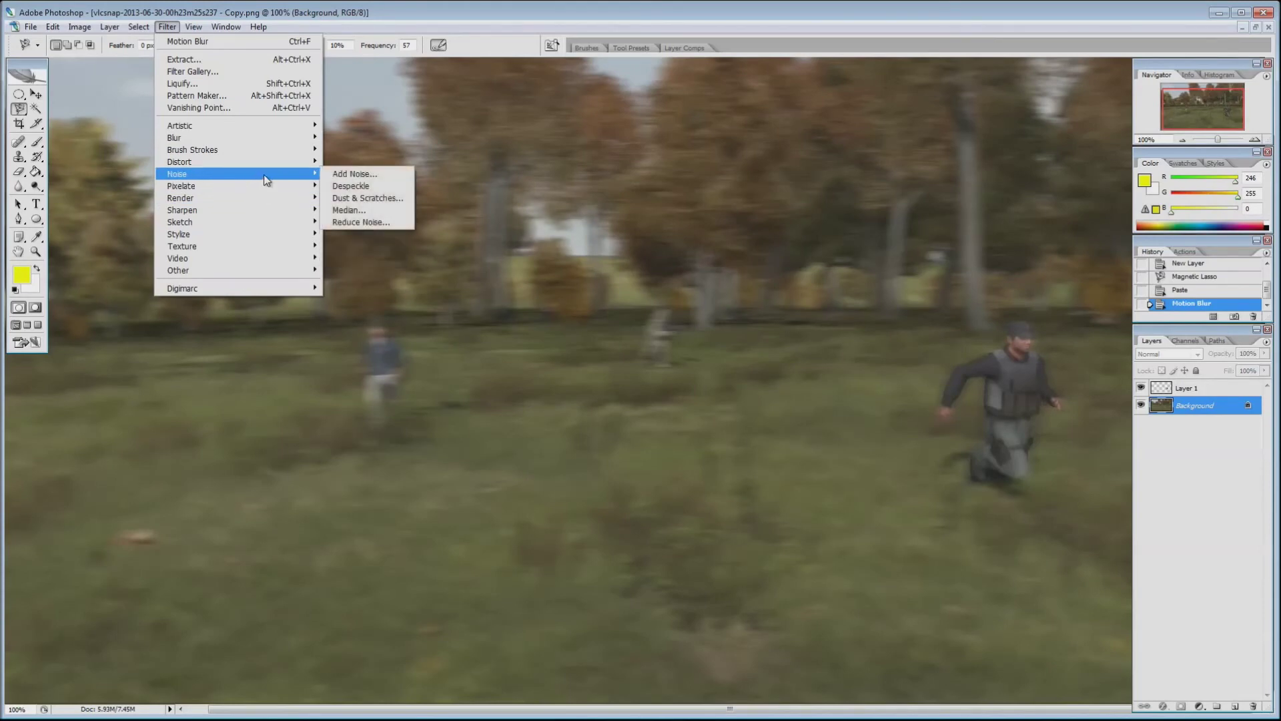
pyautogui.moveTo(281, 164)
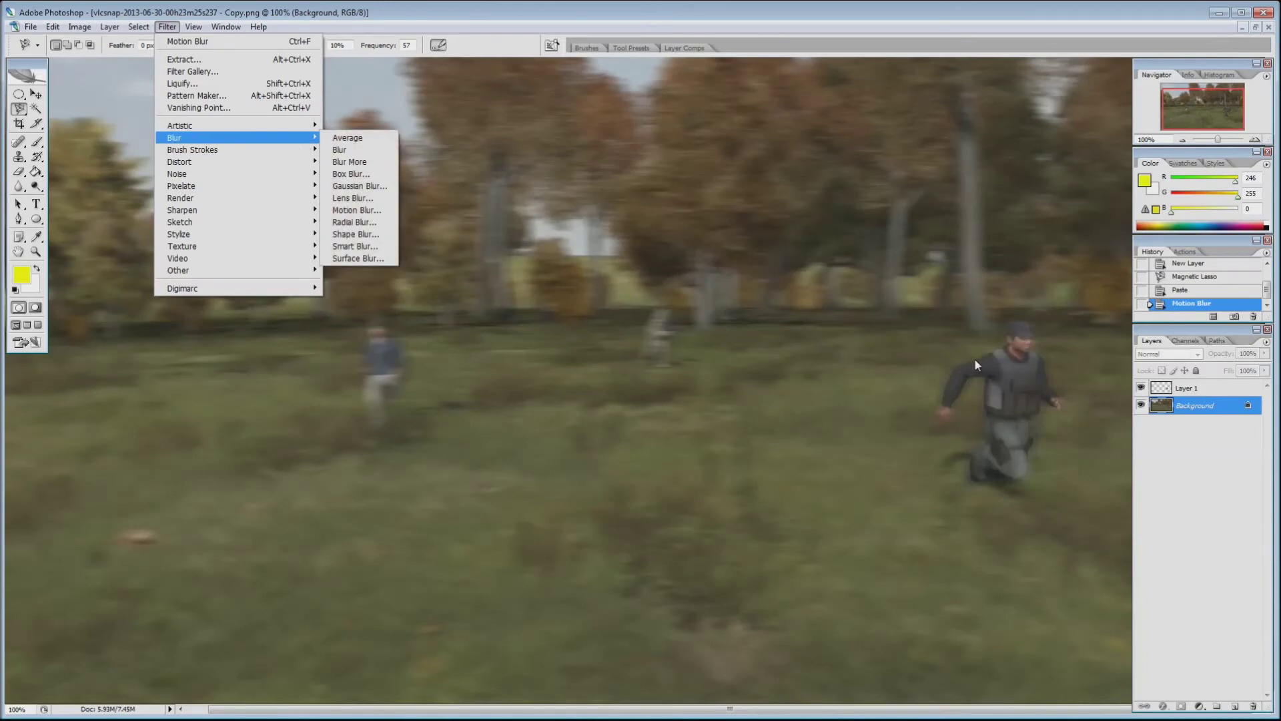
pyautogui.moveTo(257, 125)
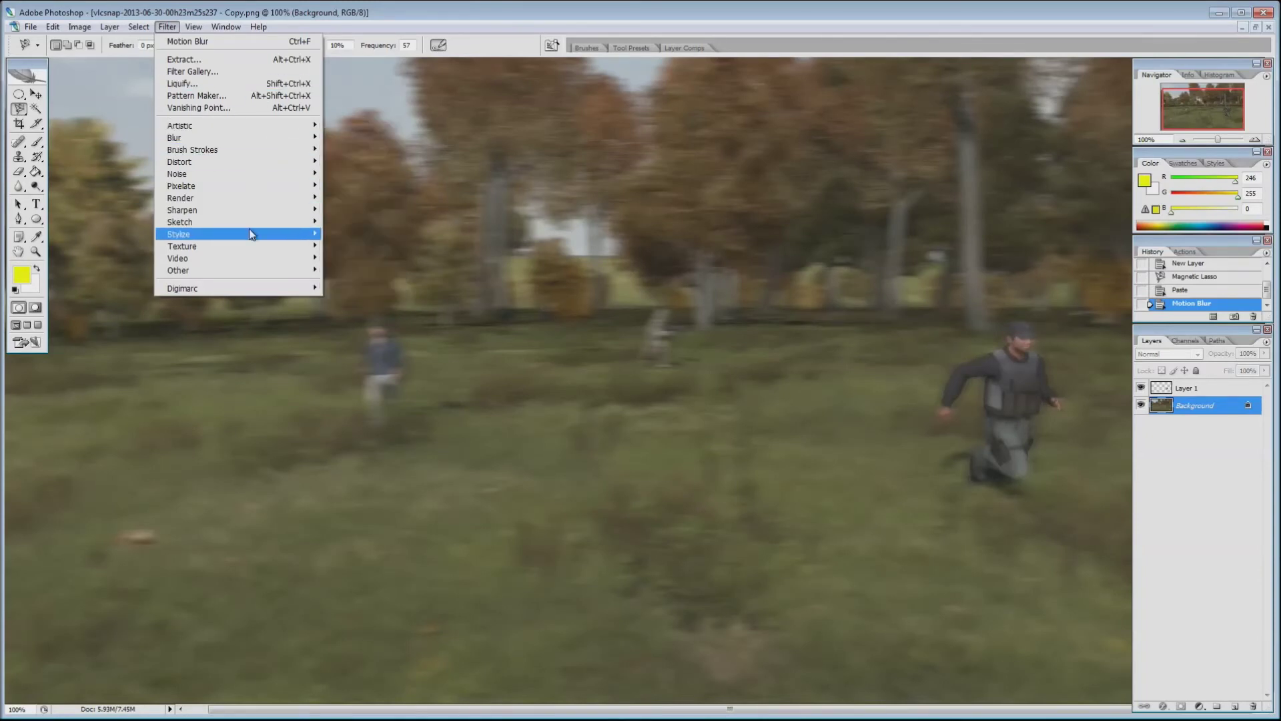
pyautogui.moveTo(250, 227)
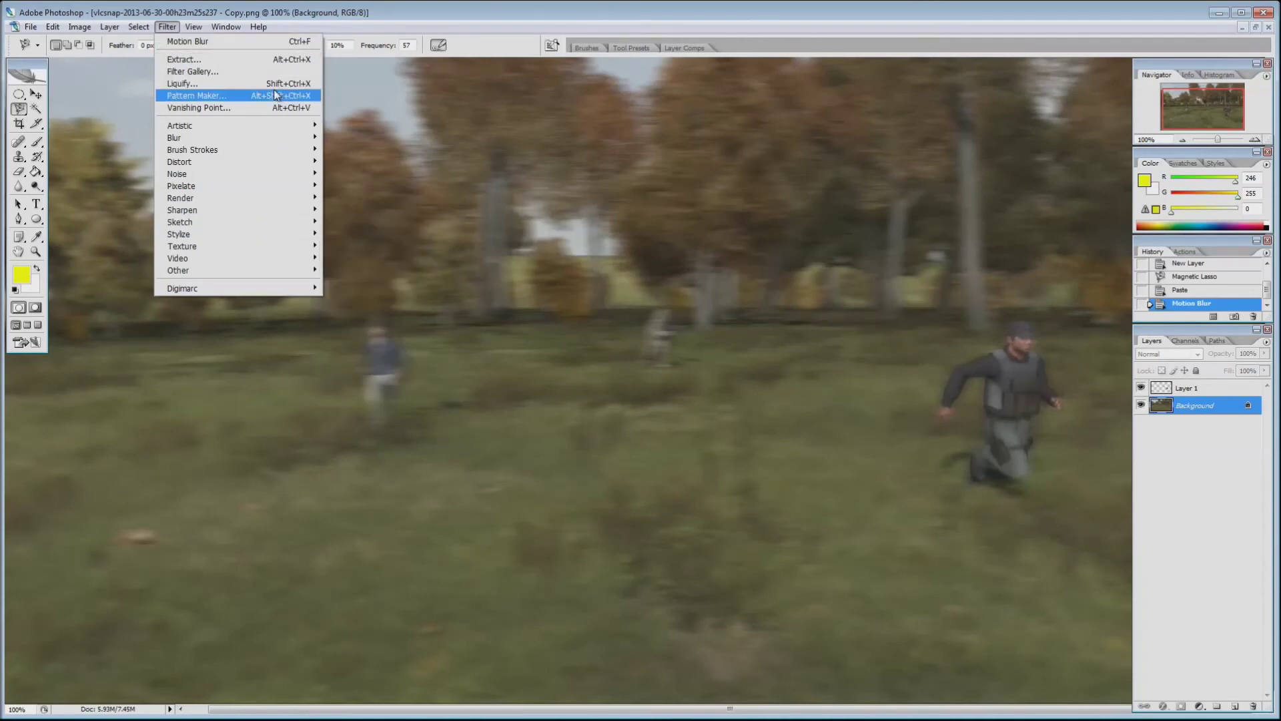
pyautogui.click(115, 141)
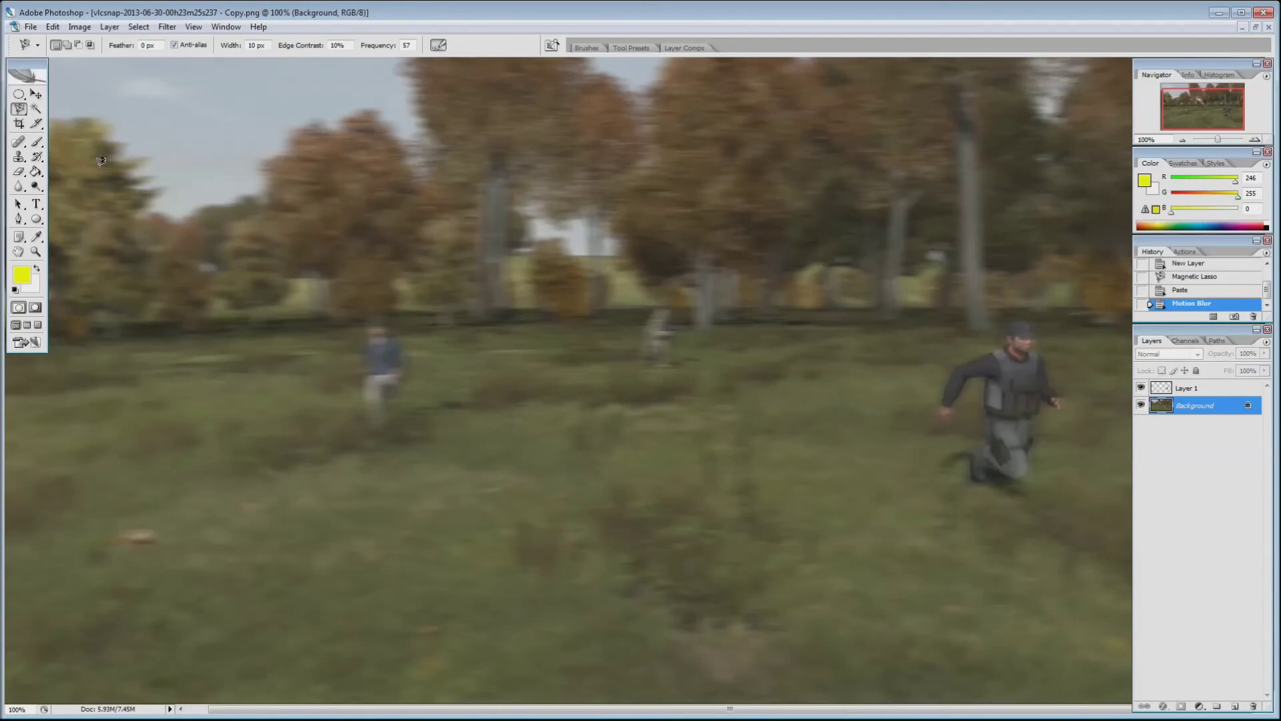
# Add a new empty layer and move it above Layer 1 to the top of the layer stack.
pyautogui.click(1235, 706)
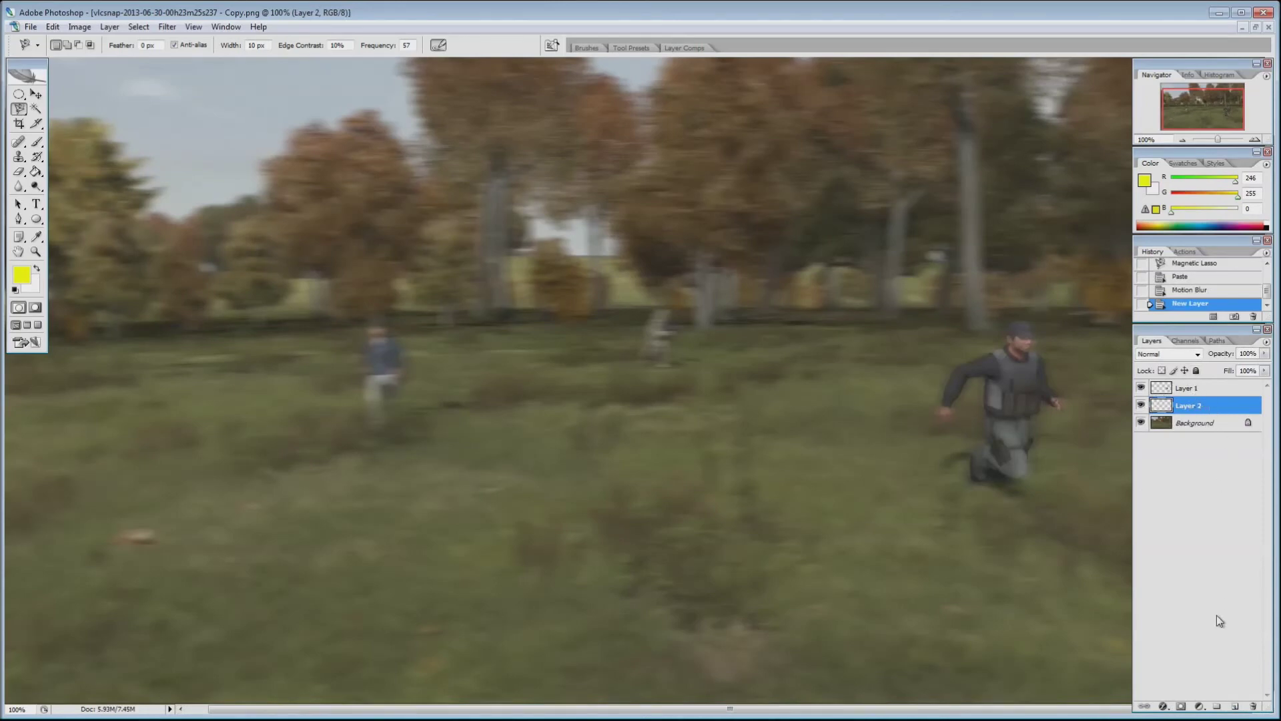
pyautogui.click(1223, 425)
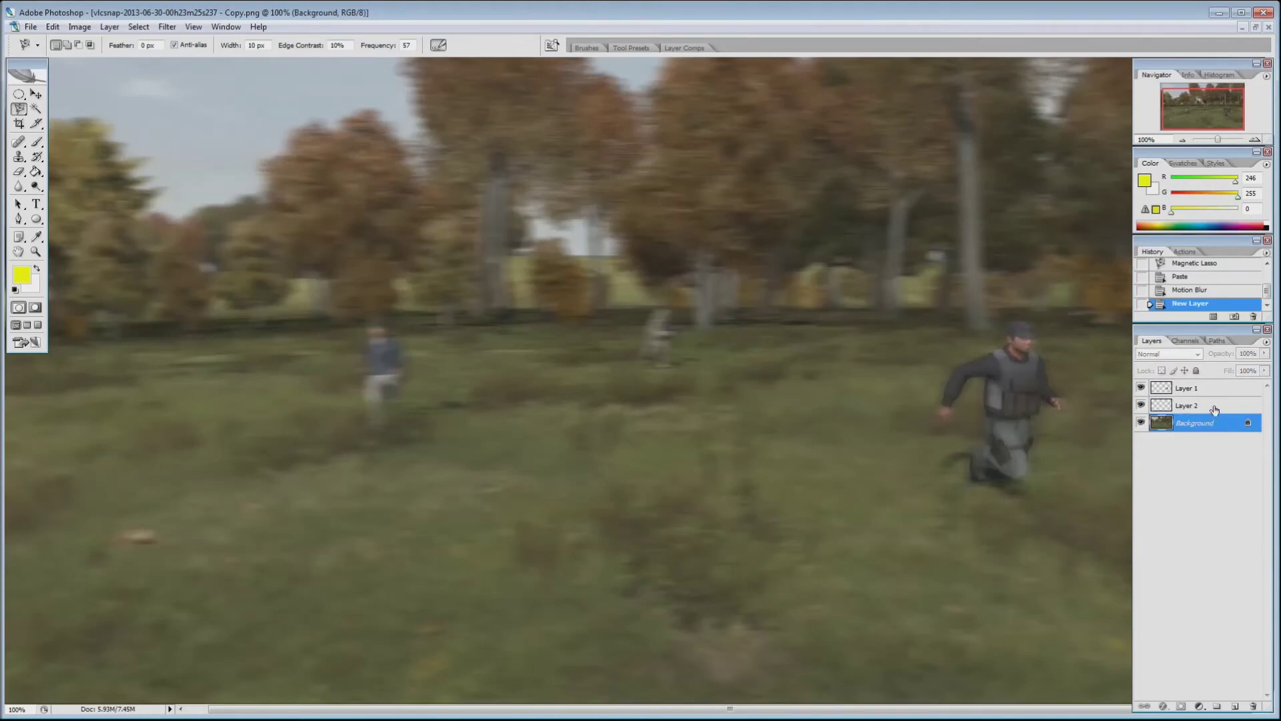
pyautogui.click(1215, 407)
pyautogui.moveTo(1223, 392); pyautogui.dragTo(1221, 386)
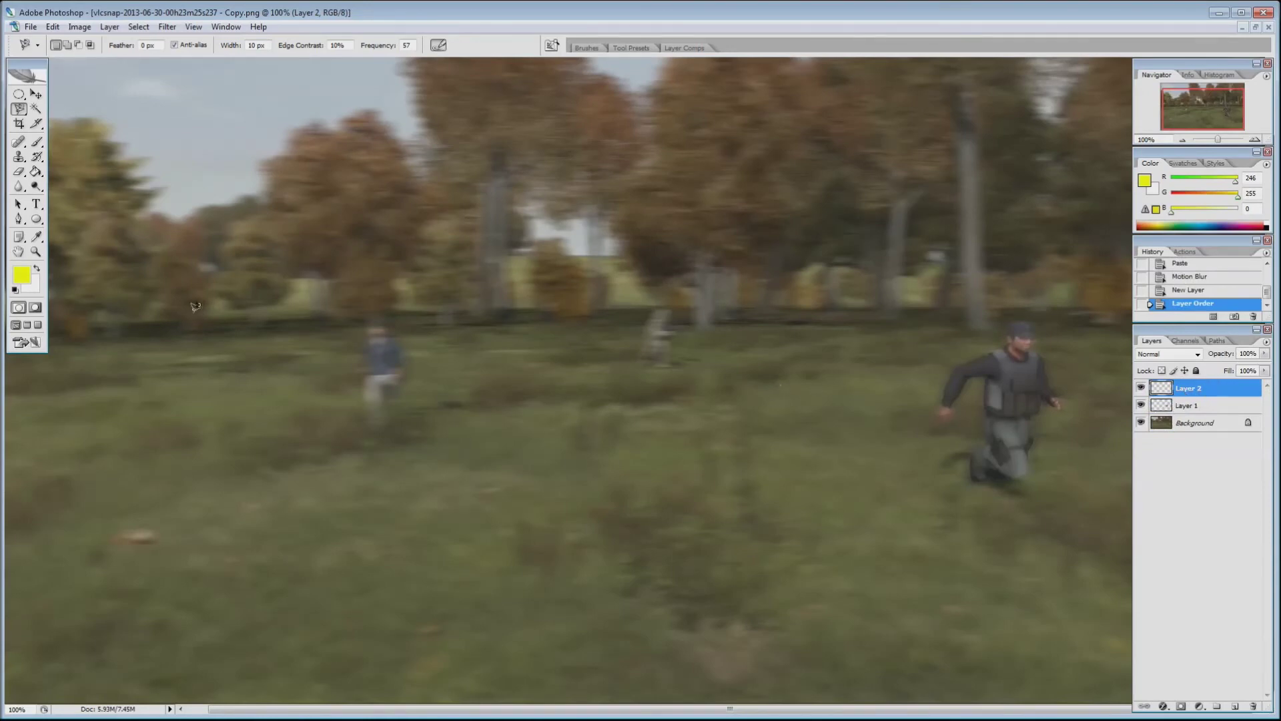
# Set the foreground color to black and draw a large text box over the trees and the two distant figures.
pyautogui.click(21, 274)
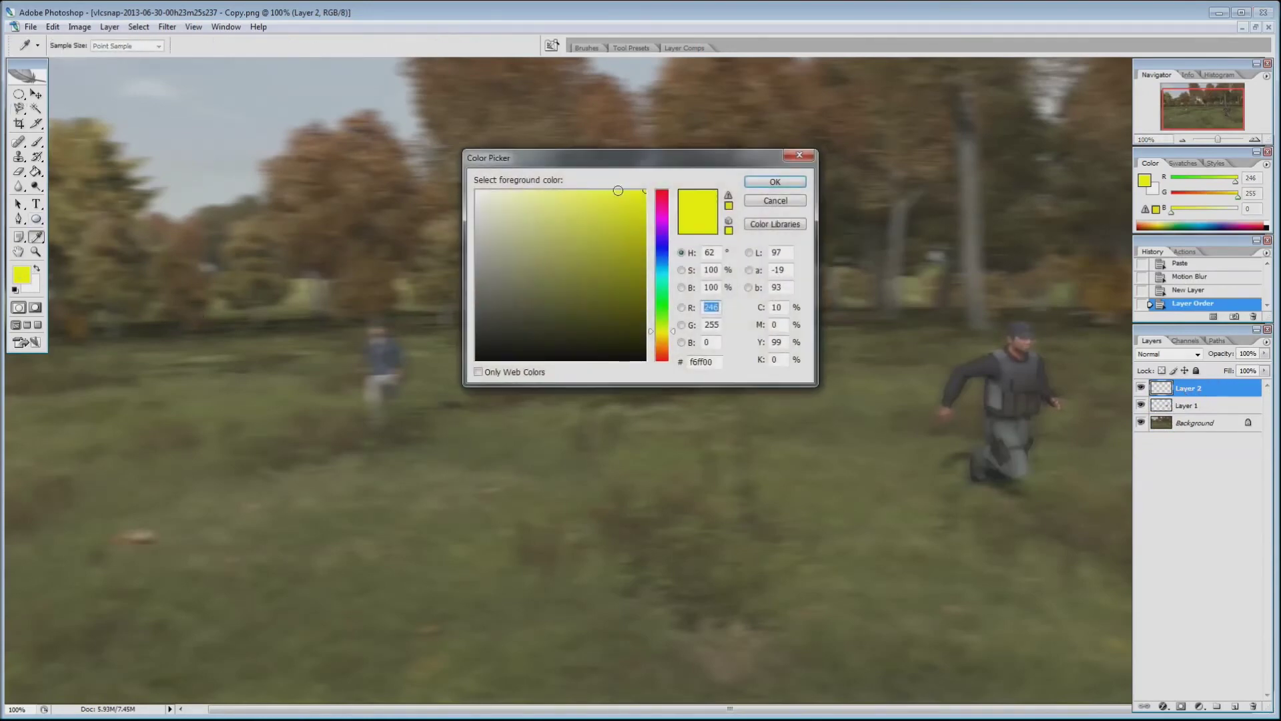
pyautogui.click(767, 181)
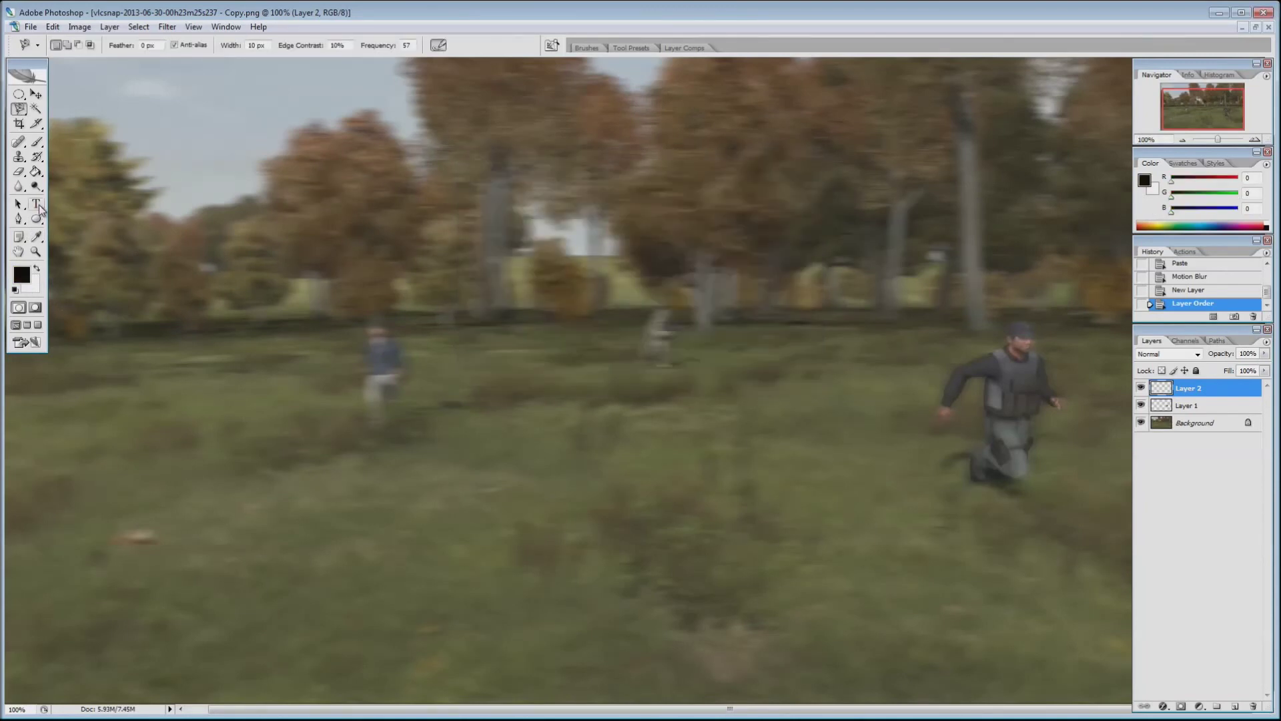
pyautogui.click(38, 210)
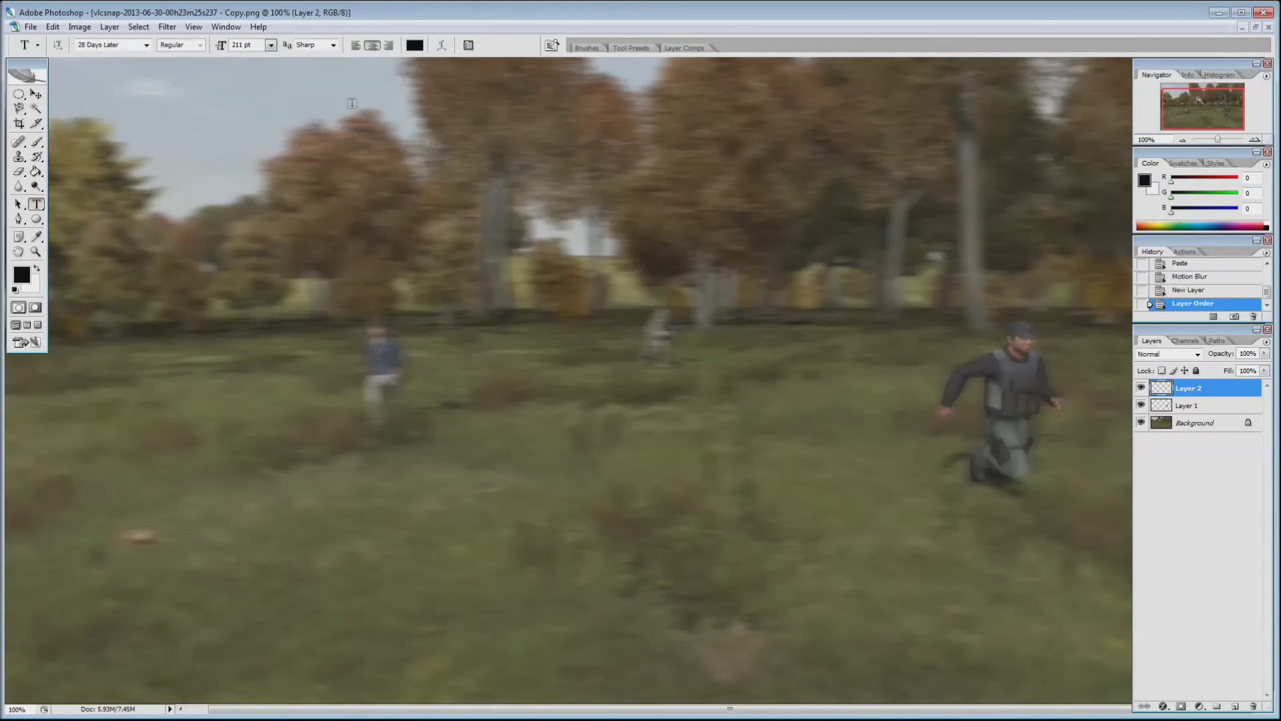
pyautogui.moveTo(121, 84); pyautogui.dragTo(844, 480)
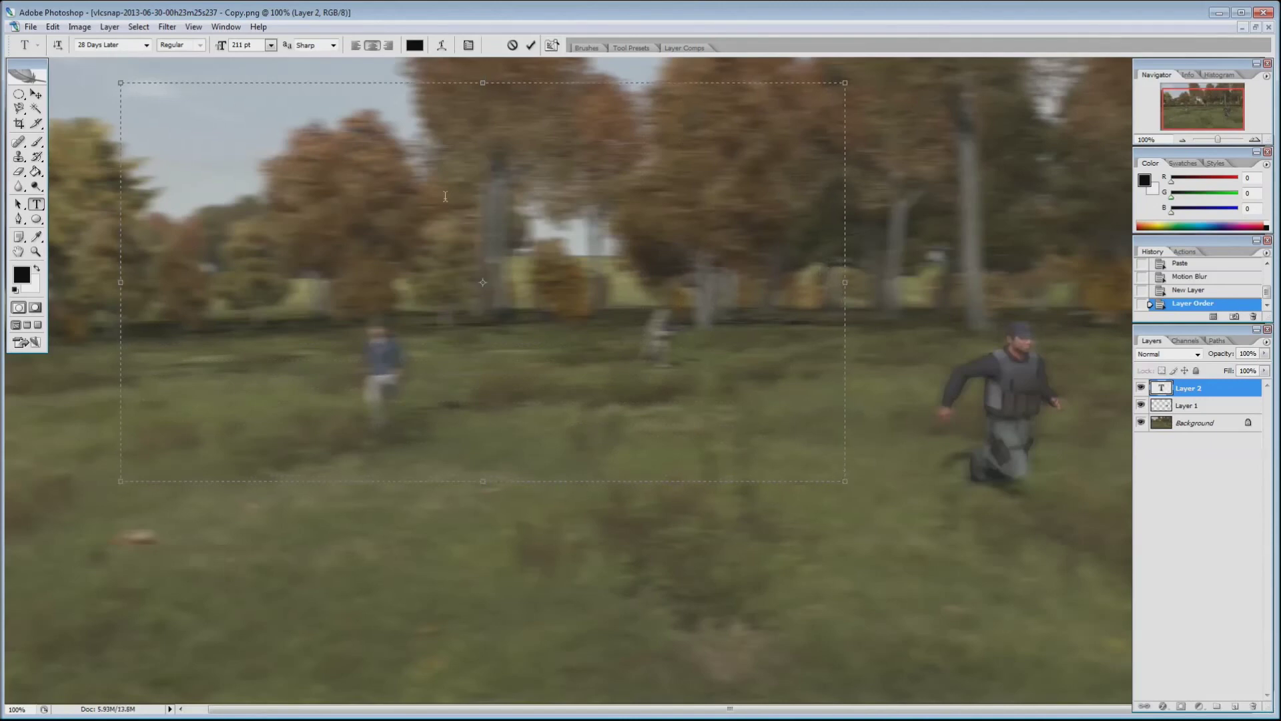
# Set the text size to 172 pt and view the font list, keeping 28 Days Later as the font.
pyautogui.click(272, 47)
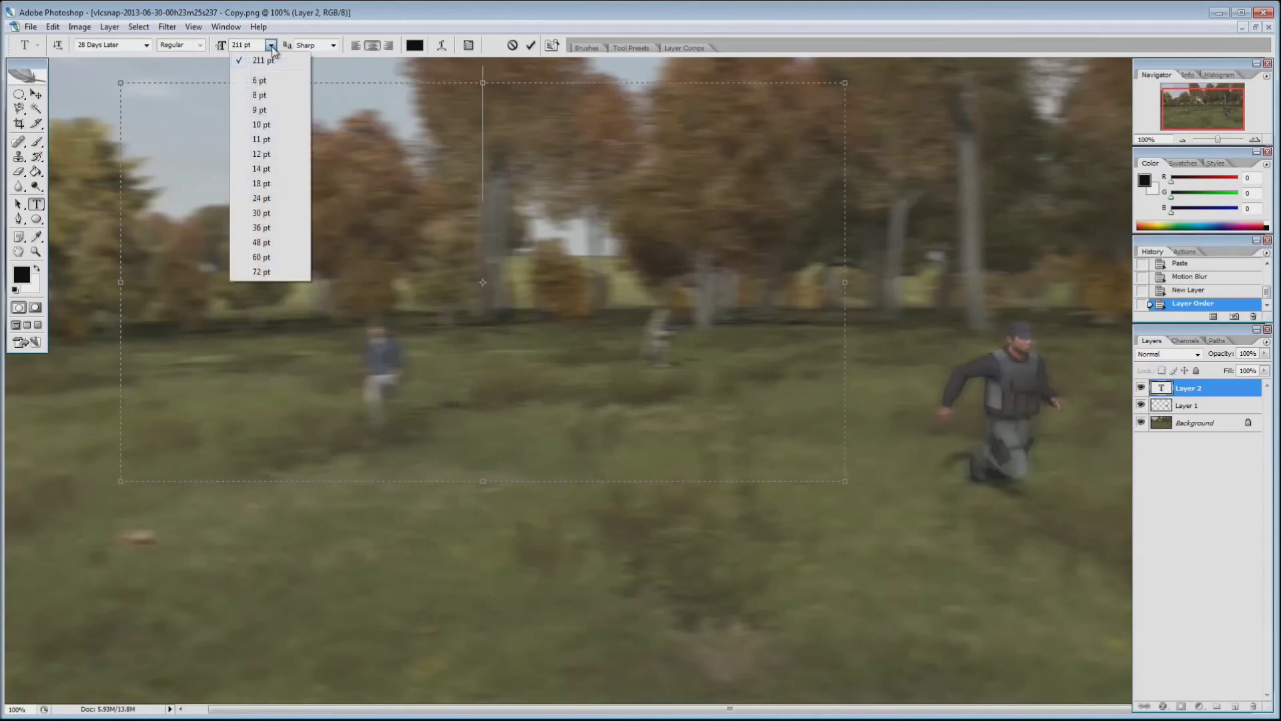
pyautogui.click(264, 273)
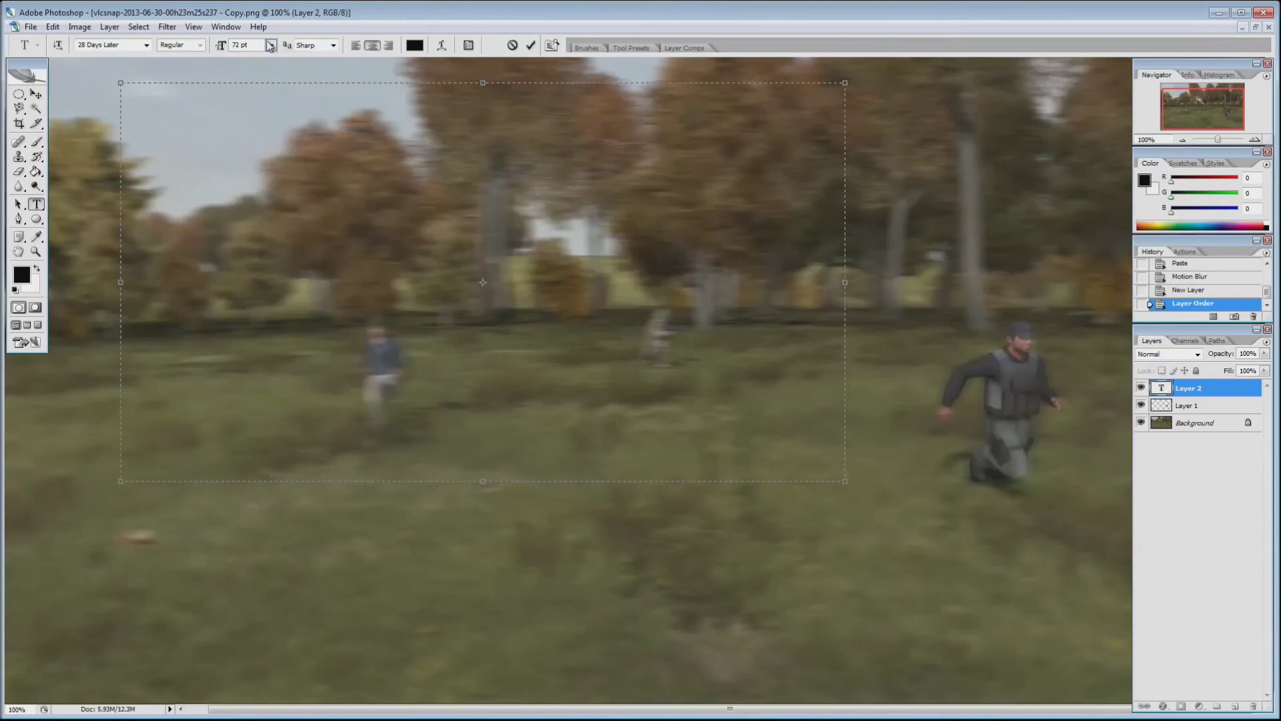
pyautogui.write('1')
pyautogui.click(146, 45)
pyautogui.click(146, 45)
pyautogui.click(146, 45)
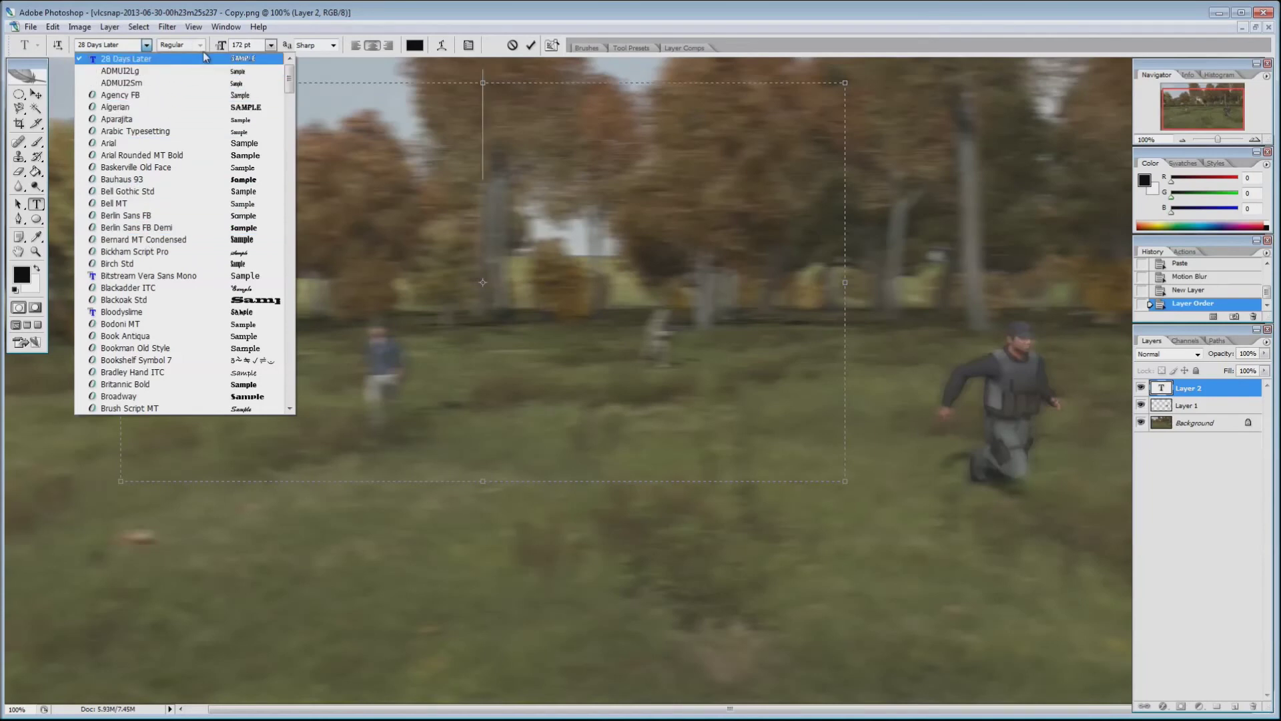
pyautogui.click(147, 47)
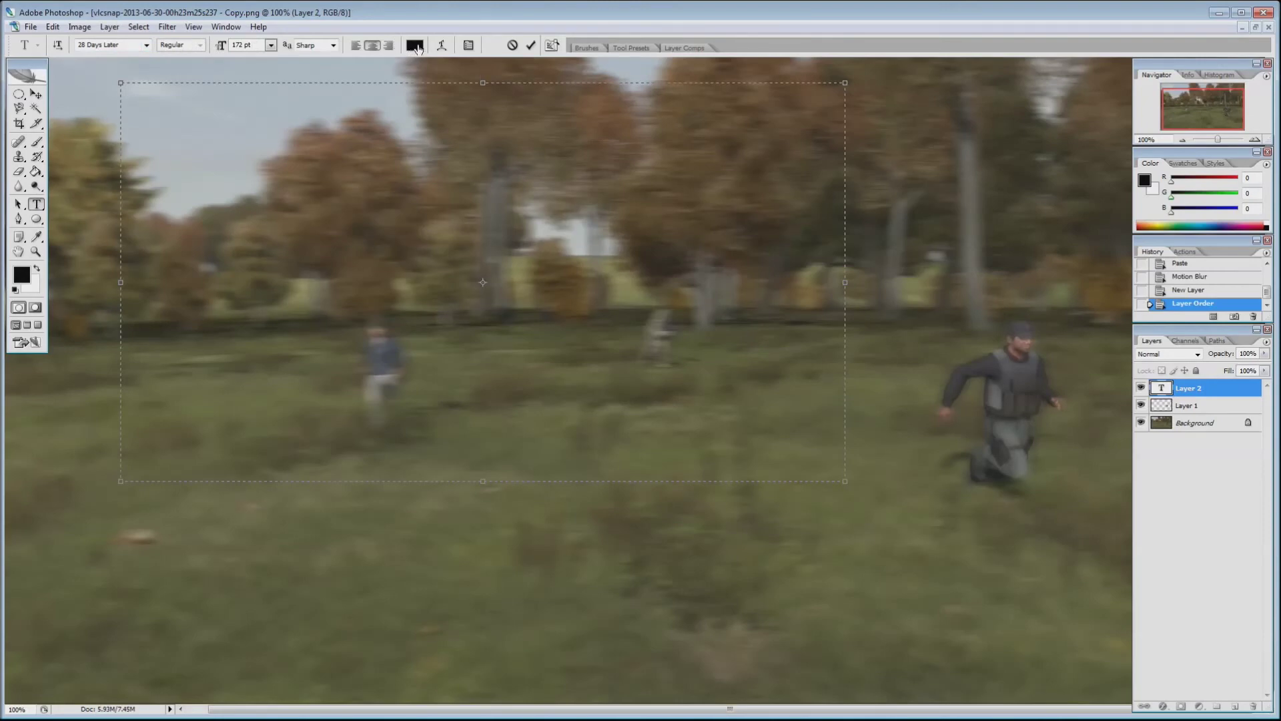
# View the available Warp Text styles and cancel without applying a warp.
pyautogui.click(443, 47)
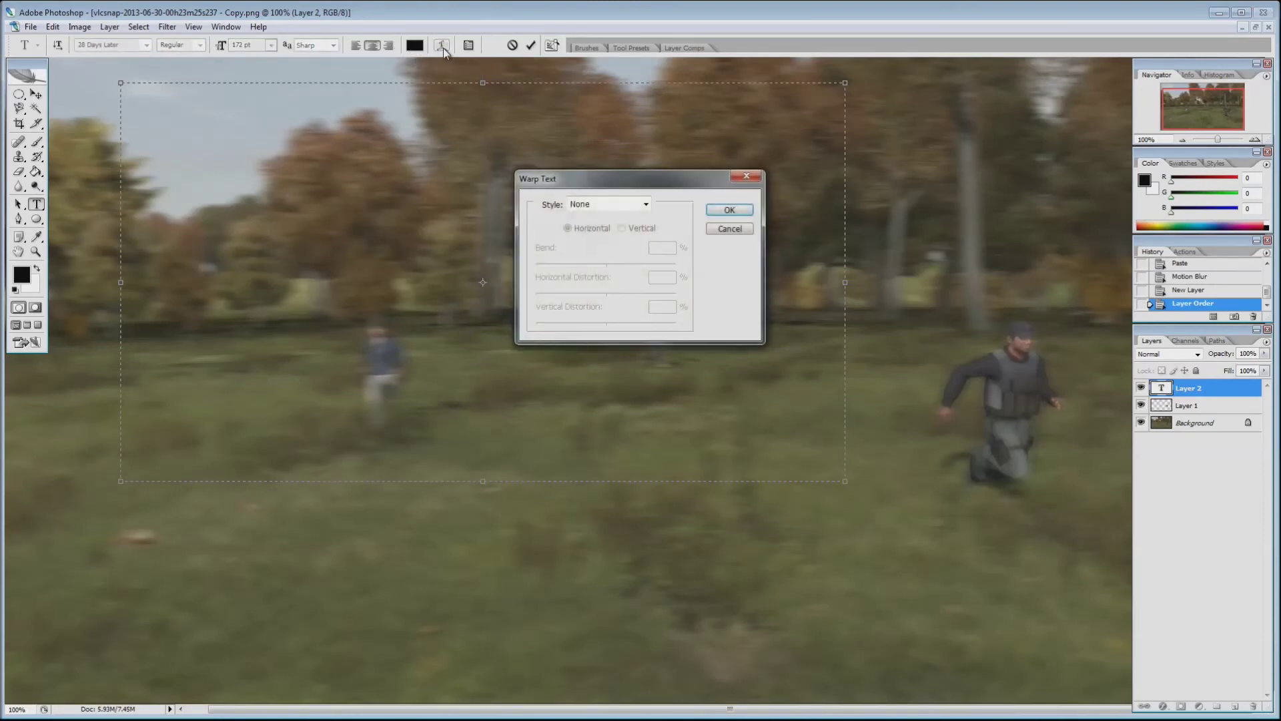
pyautogui.click(643, 206)
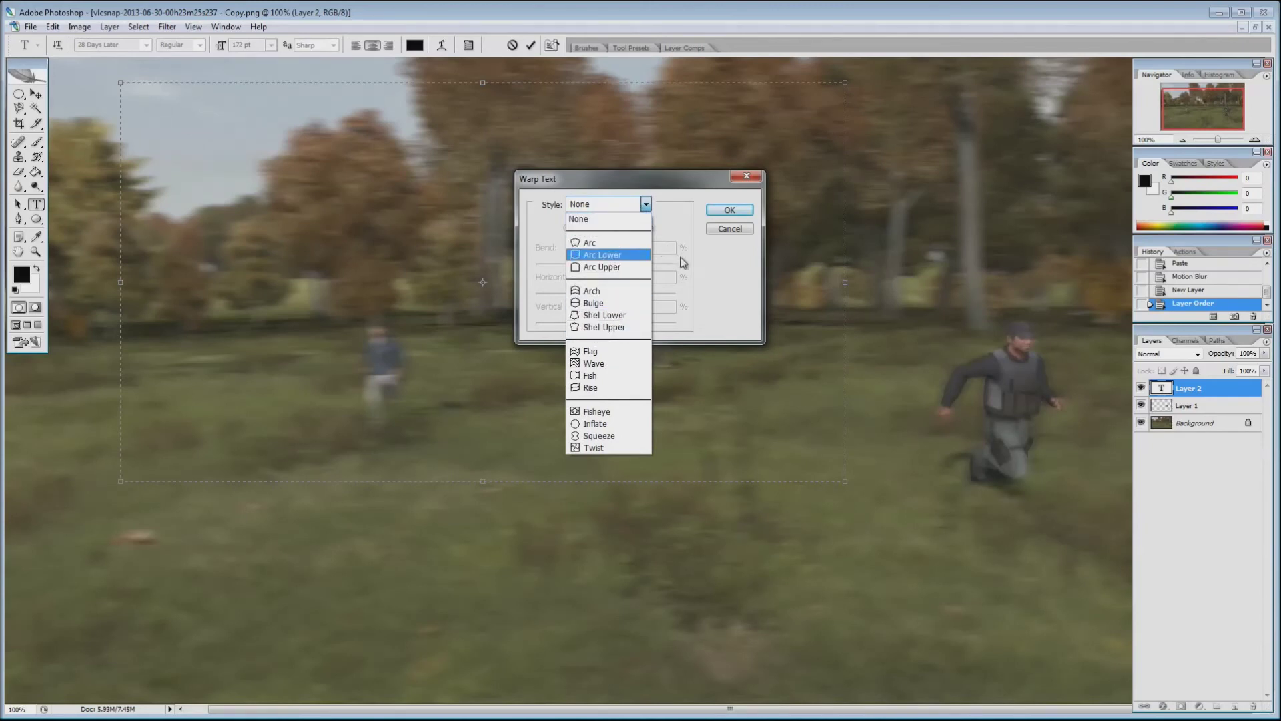
pyautogui.click(646, 204)
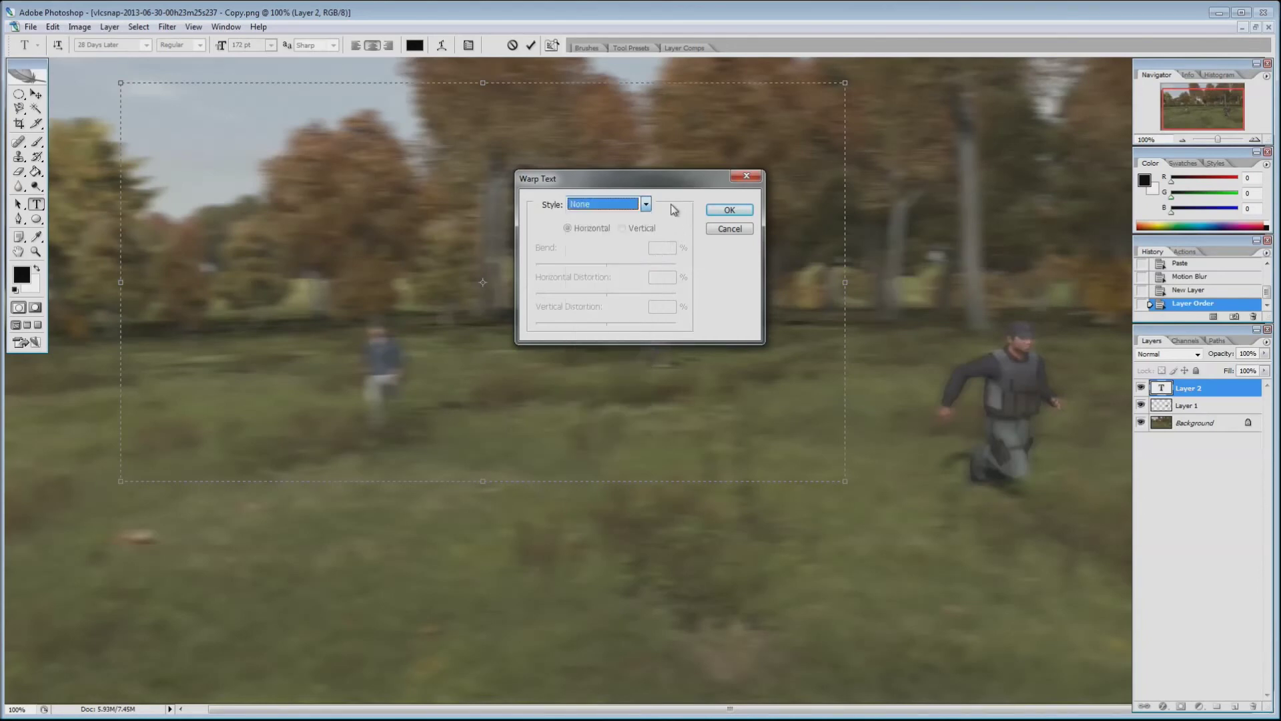
pyautogui.click(730, 228)
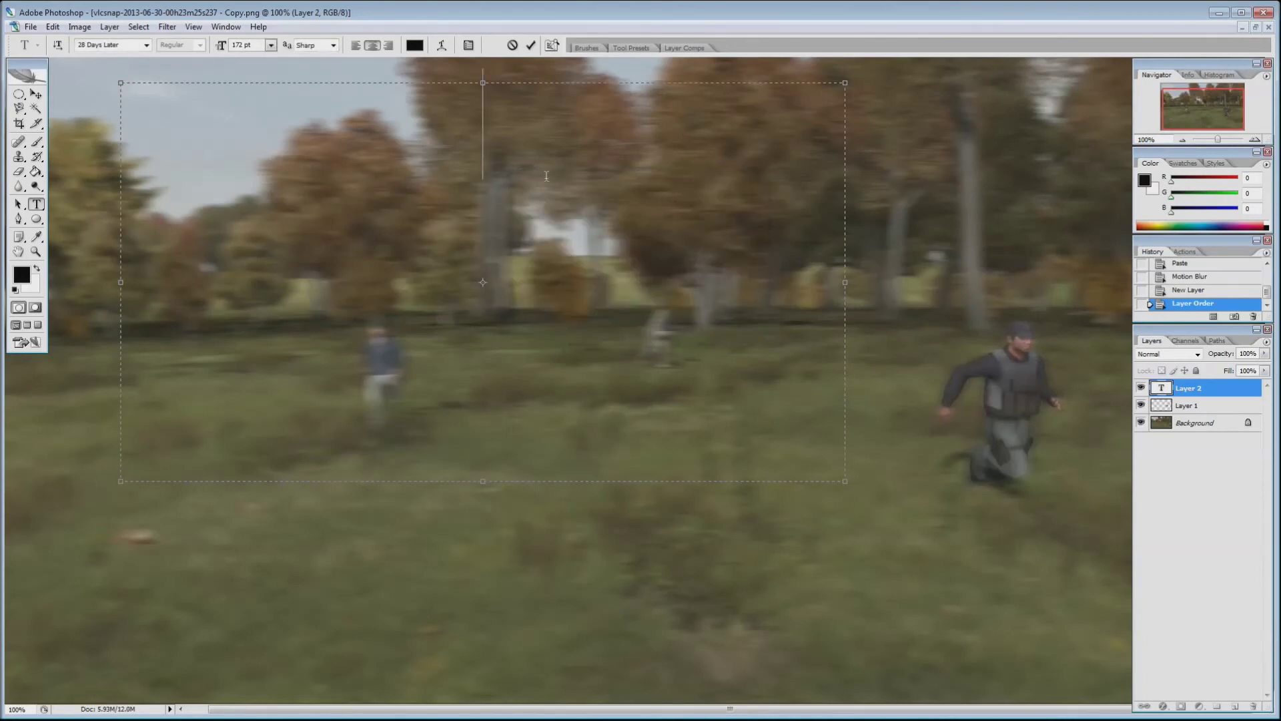
# Enter "This is a TEST" in the text box, move it down one line with a line break before it, and commit.
pyautogui.write('THI')
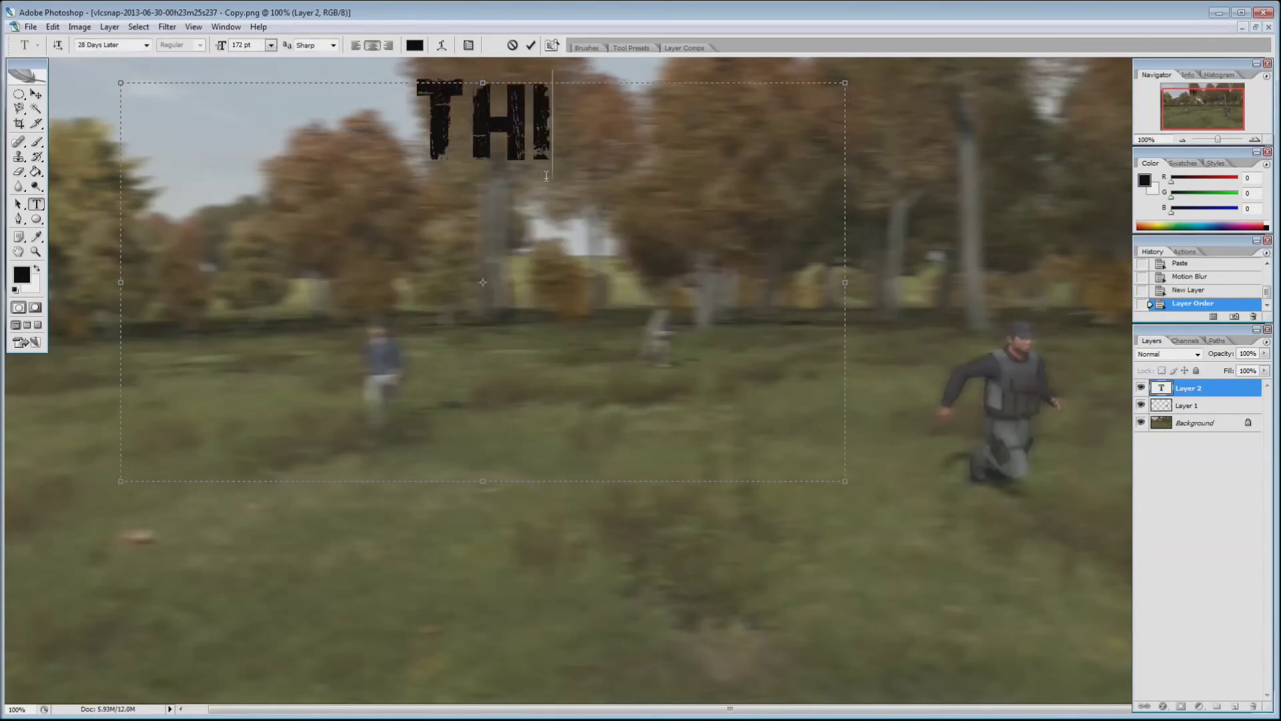
pyautogui.write('S IS A TEST')
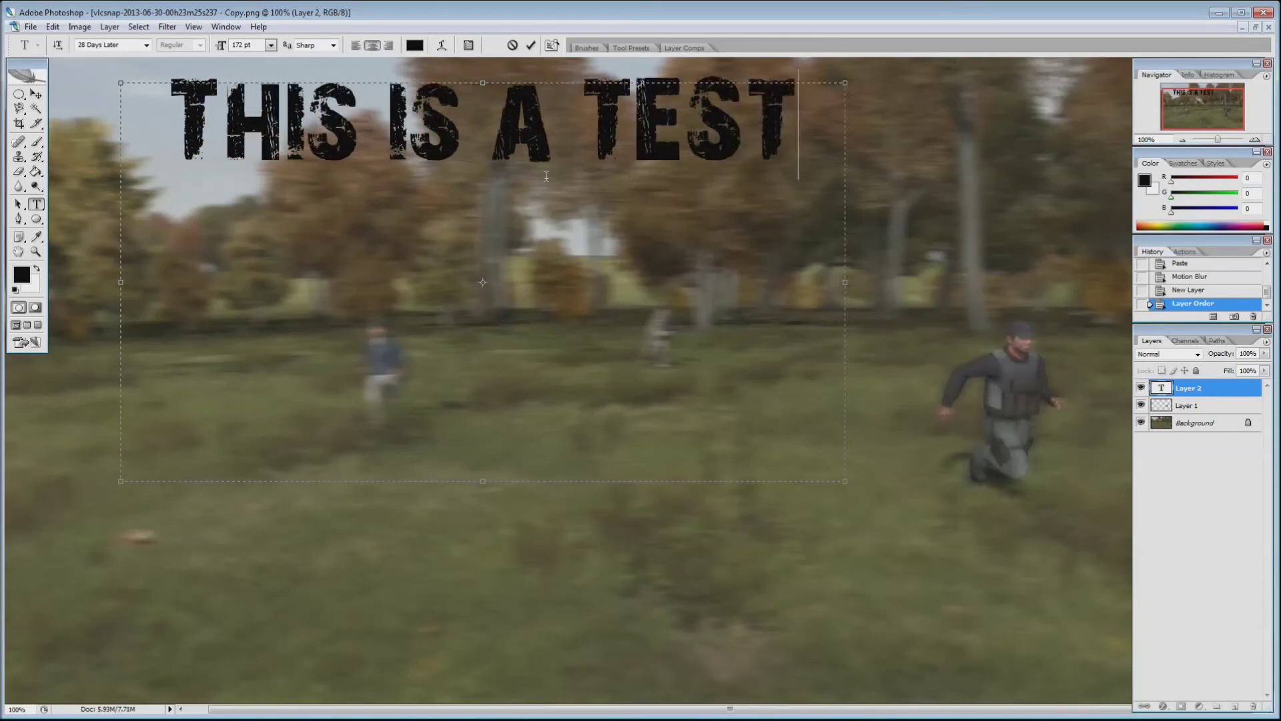
pyautogui.click(181, 136)
pyautogui.press('Return')
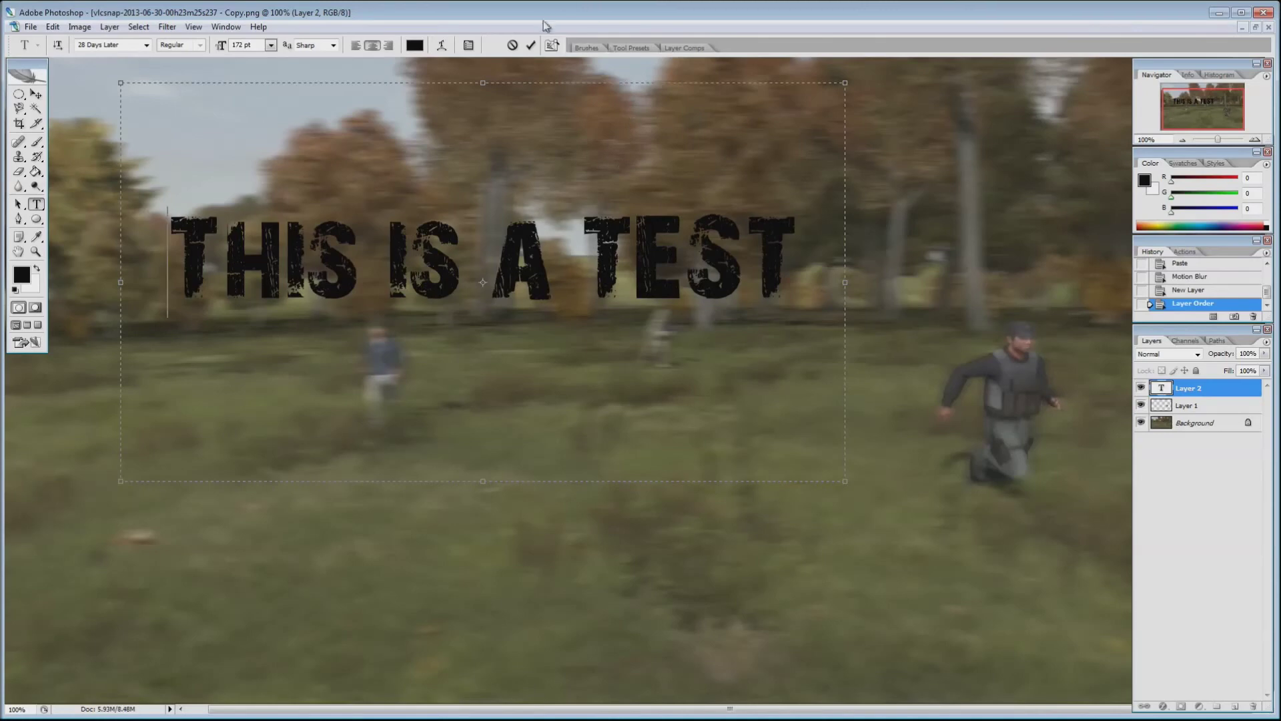
pyautogui.click(530, 44)
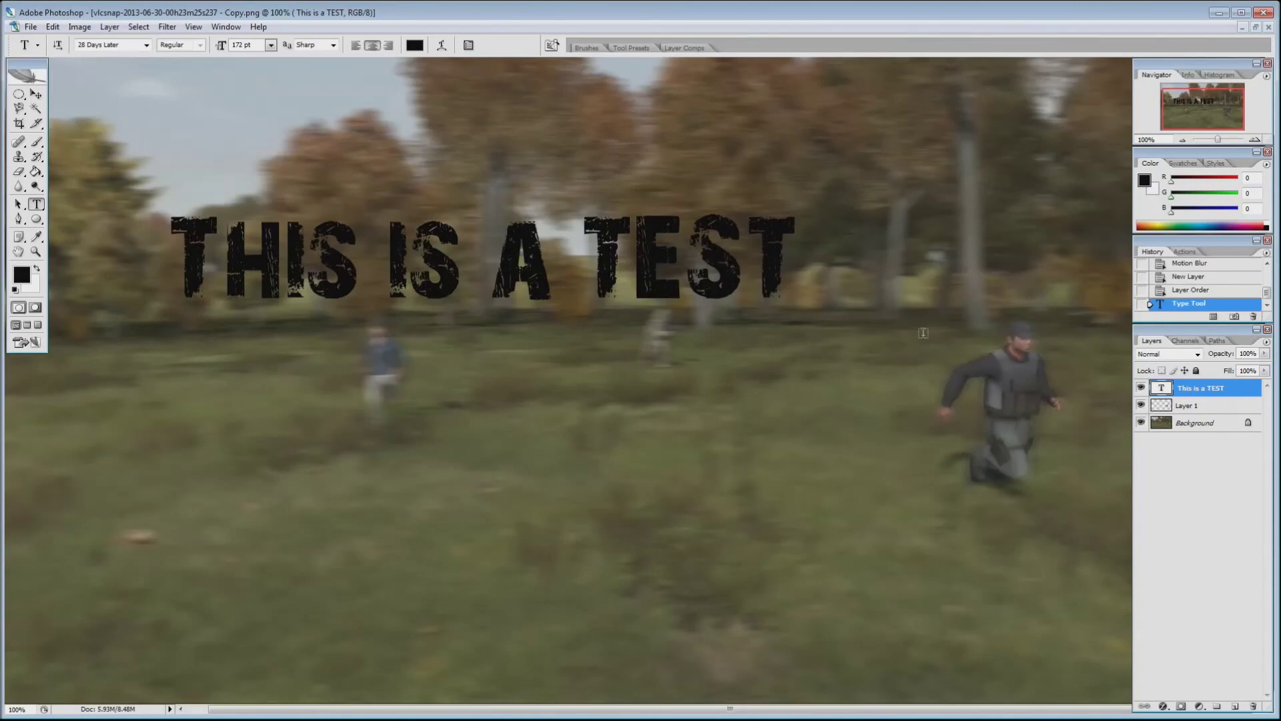
# Move the text down over the runner with Free Transform and place its layer directly beneath Layer 1.
pyautogui.hotkey('ctrl', 't')
pyautogui.moveTo(665, 257); pyautogui.dragTo(893, 400)
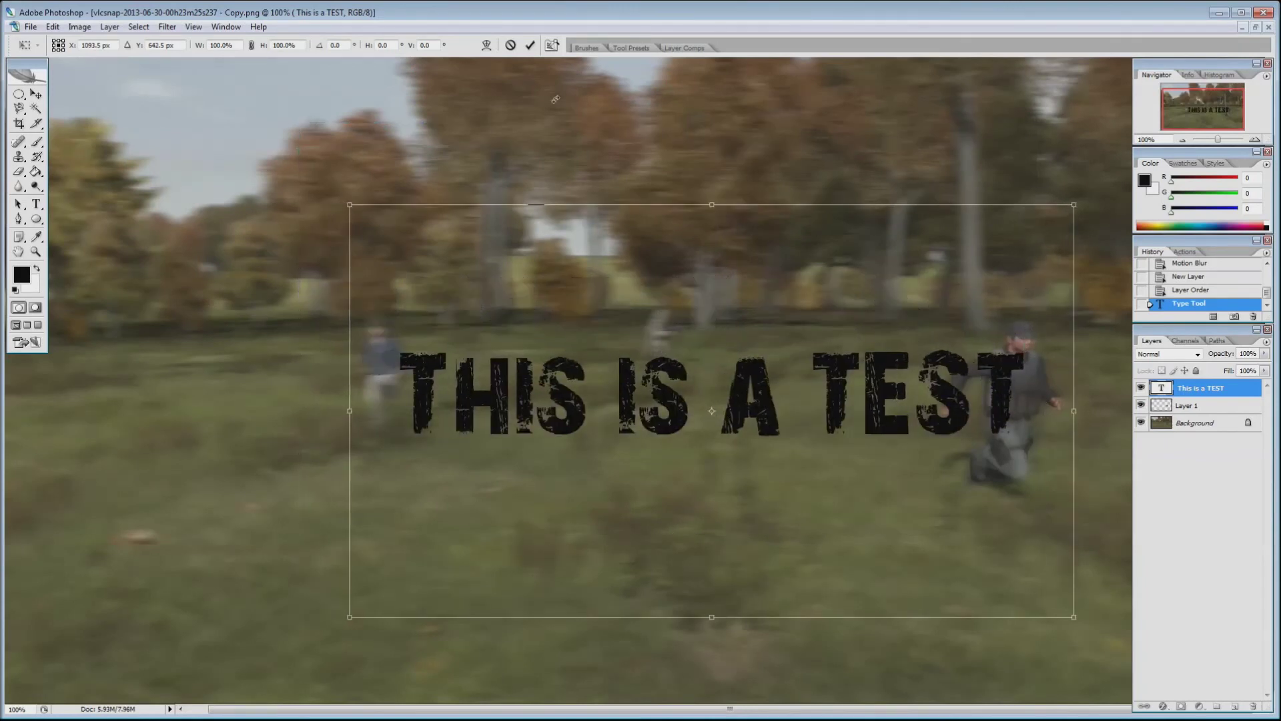
pyautogui.click(530, 45)
pyautogui.moveTo(1191, 388); pyautogui.dragTo(1190, 415)
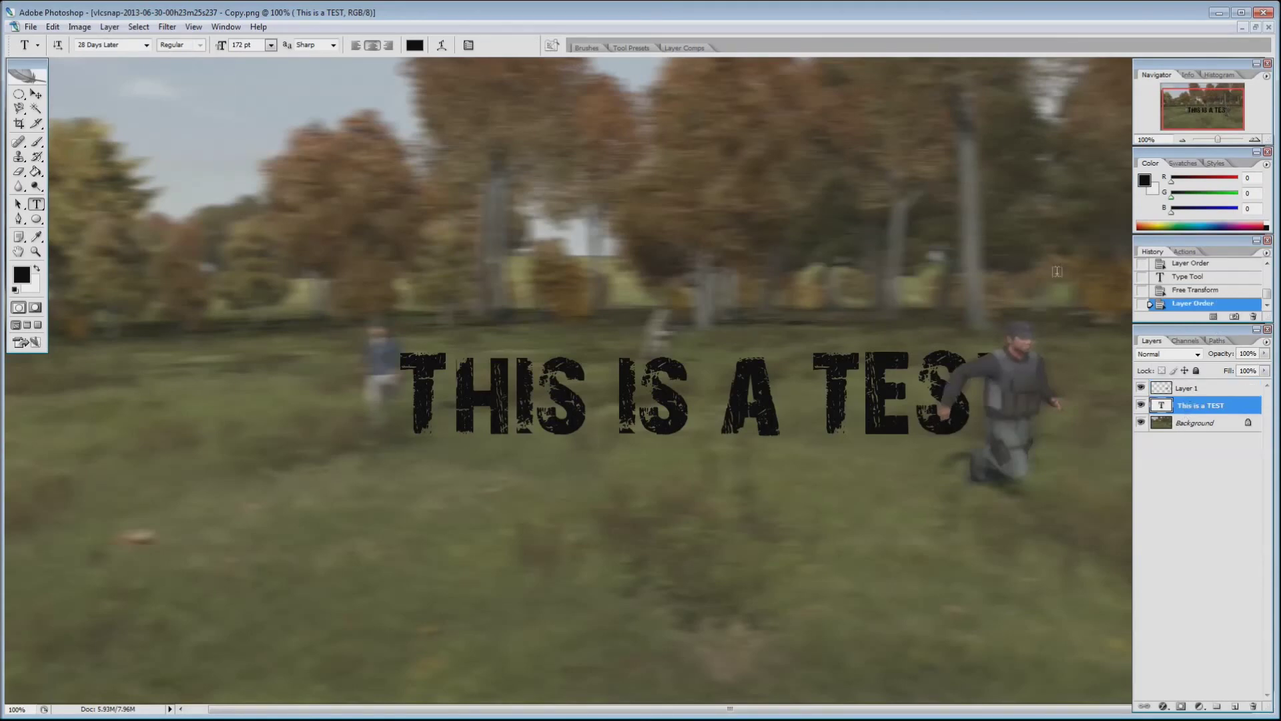
# Add a Drop Shadow to the text layer and set the shadow color to bright red, ff2400.
pyautogui.doubleClick(1250, 408)
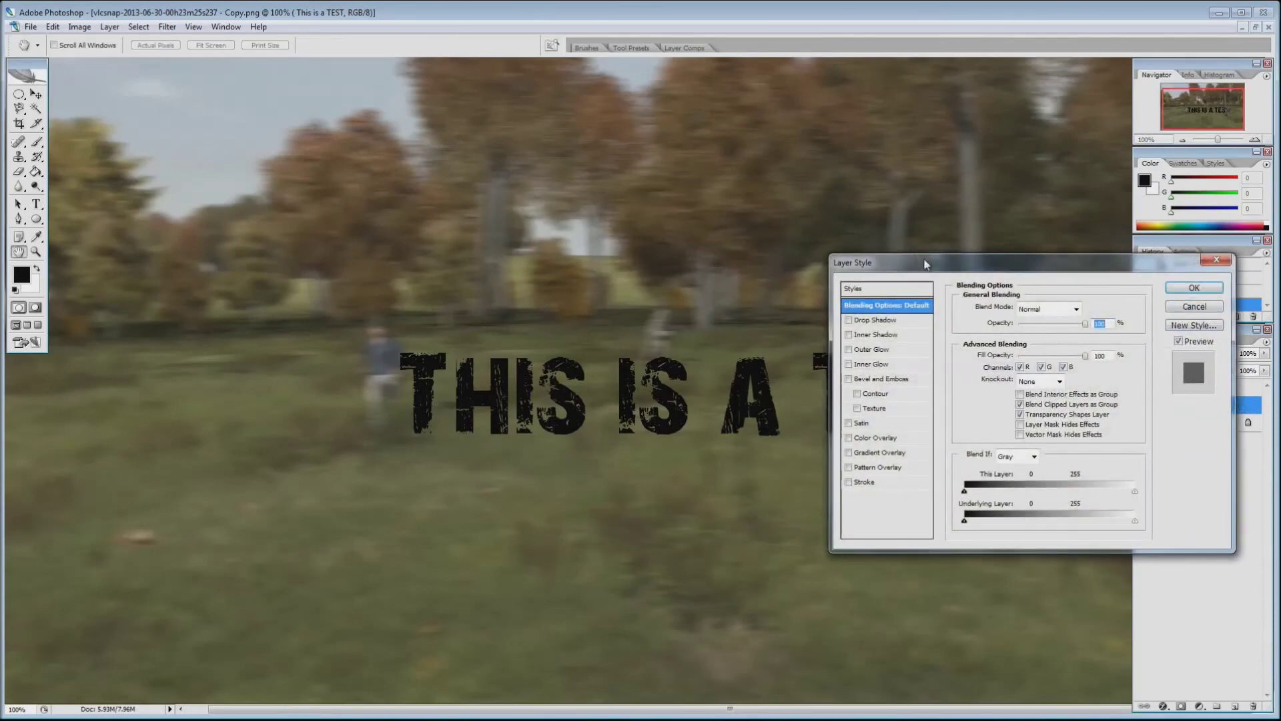
pyautogui.moveTo(925, 264); pyautogui.dragTo(164, 389)
pyautogui.click(81, 440)
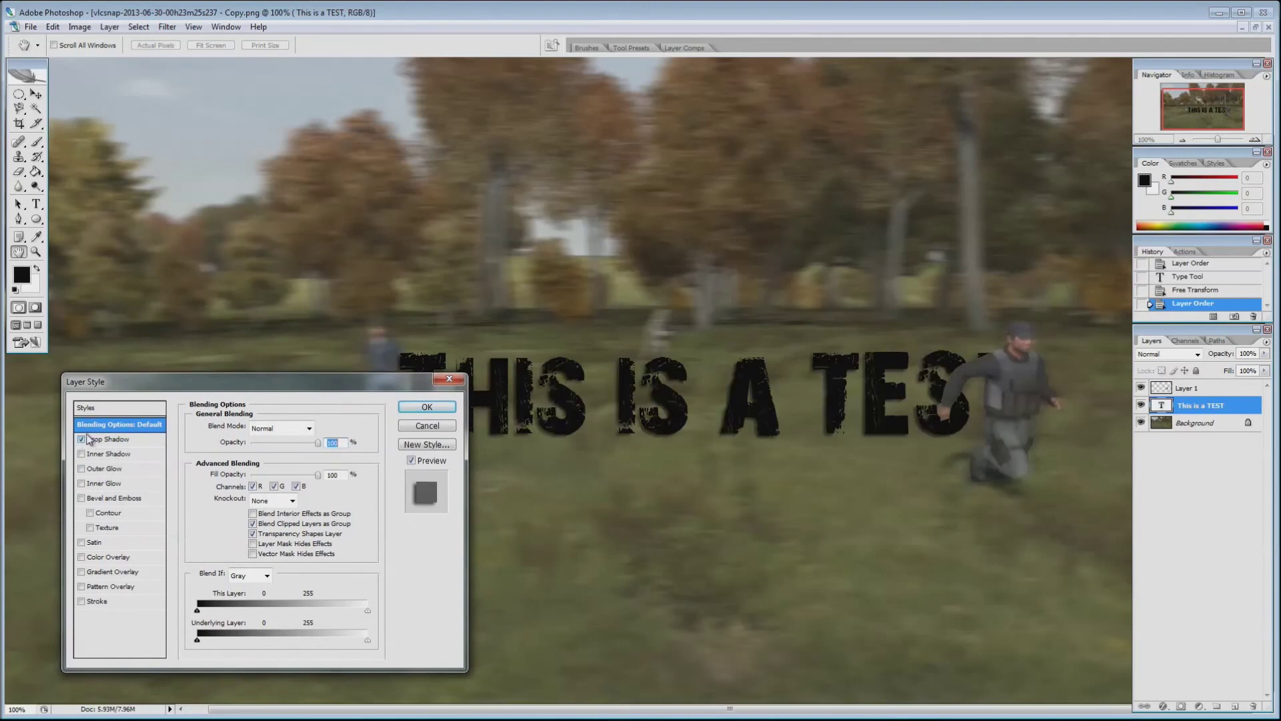
pyautogui.click(116, 440)
pyautogui.click(309, 427)
pyautogui.click(461, 235)
pyautogui.moveTo(485, 260)
pyautogui.mouseDown()
pyautogui.moveTo(468, 211)
pyautogui.moveTo(511, 232)
pyautogui.moveTo(600, 364)
pyautogui.moveTo(584, 343)
pyautogui.moveTo(636, 292)
pyautogui.moveTo(646, 238)
pyautogui.mouseUp()
pyautogui.click(451, 200)
pyautogui.moveTo(661, 304)
pyautogui.mouseDown()
pyautogui.moveTo(662, 292)
pyautogui.moveTo(662, 357)
pyautogui.mouseUp()
pyautogui.click(647, 286)
pyautogui.click(645, 191)
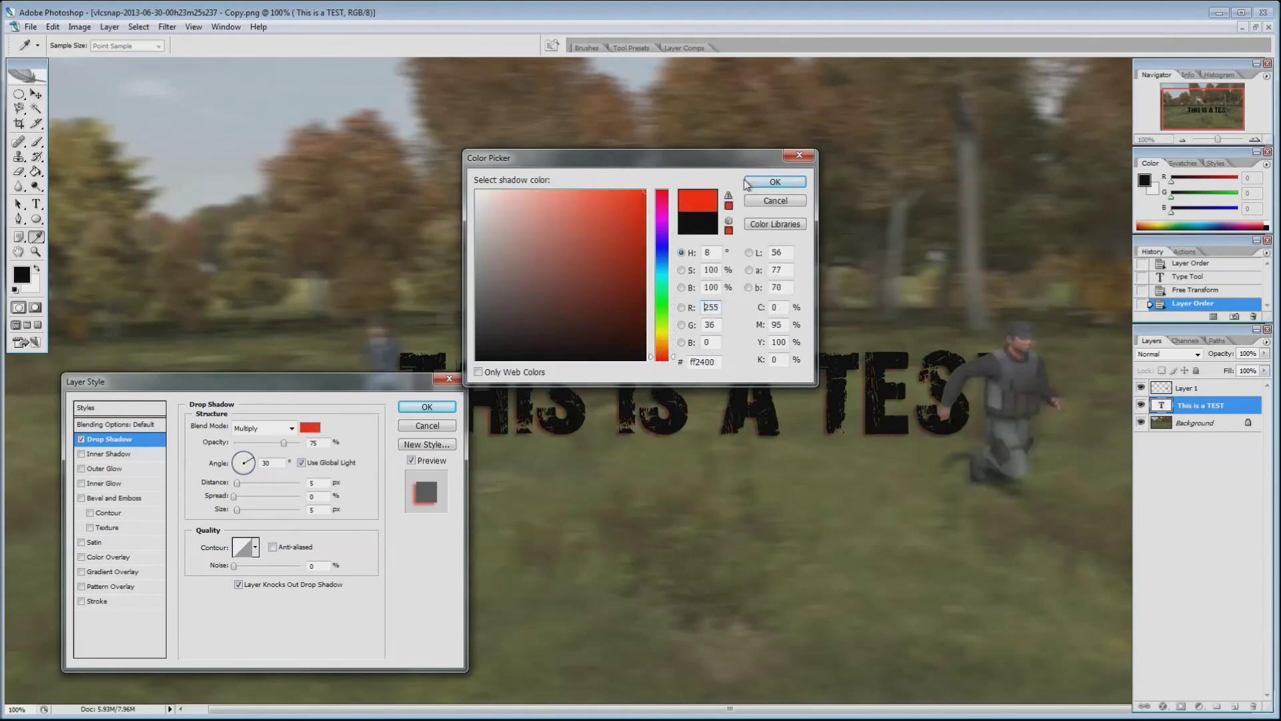
pyautogui.click(774, 181)
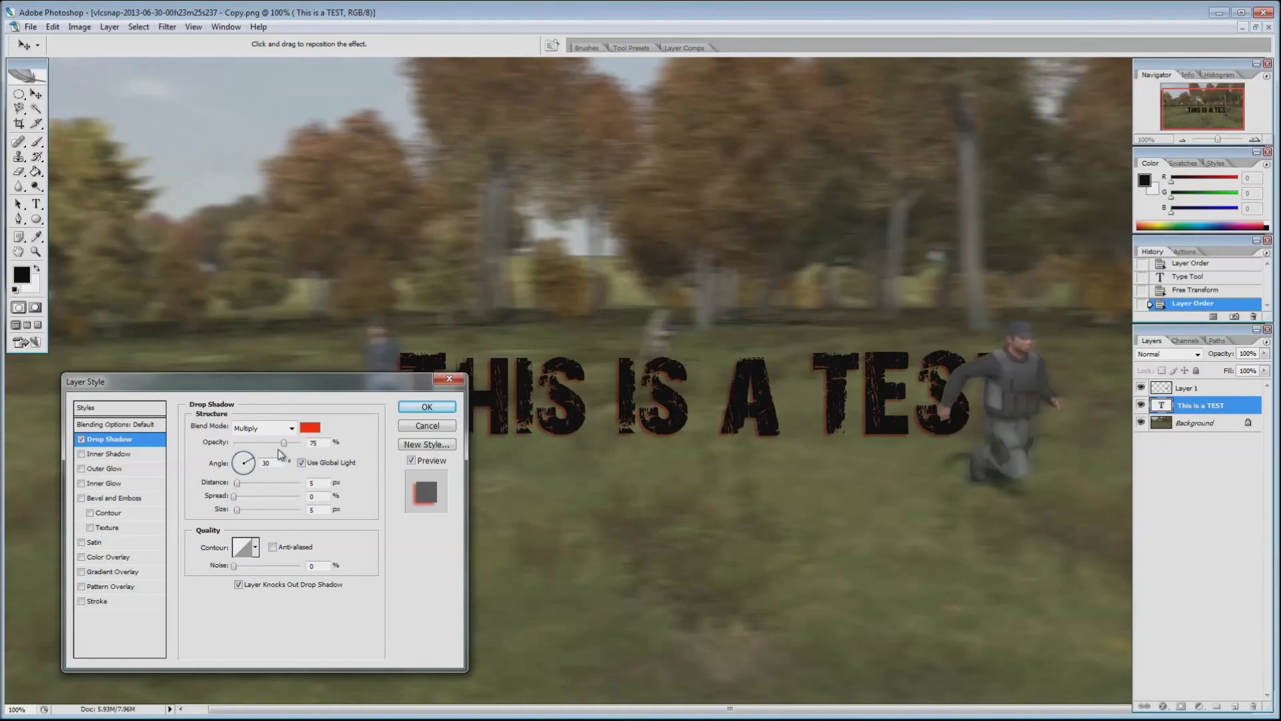
# Set the shadow's spread to 20% and size to 46 px, and reposition it to a -26° angle and 24 px distance.
pyautogui.moveTo(238, 483); pyautogui.dragTo(251, 512)
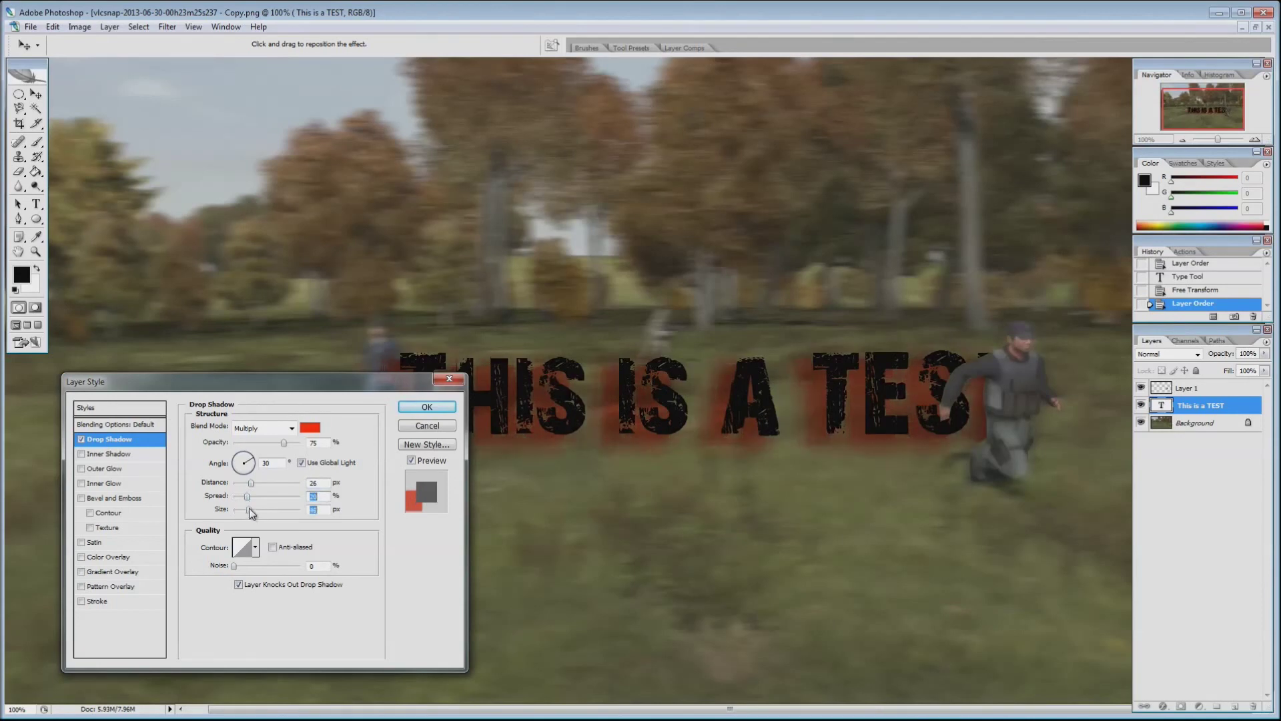
pyautogui.moveTo(361, 385); pyautogui.dragTo(541, 427)
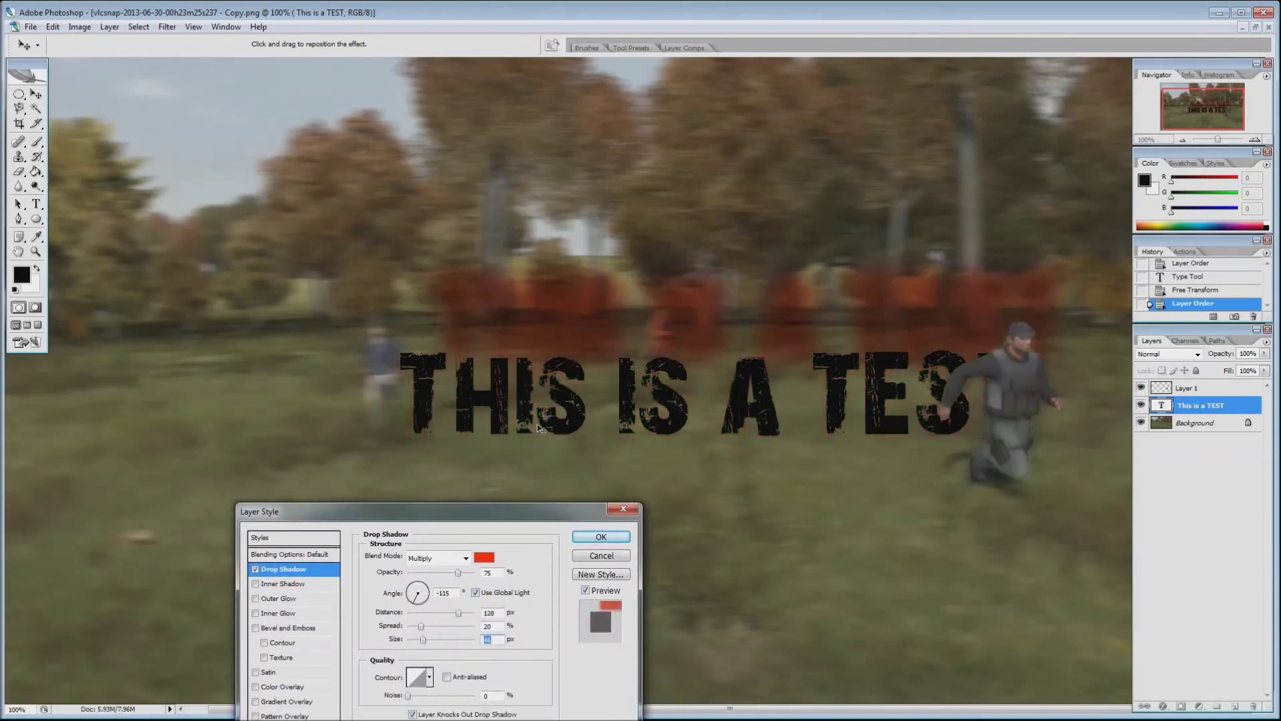
pyautogui.moveTo(571, 342); pyautogui.dragTo(534, 405)
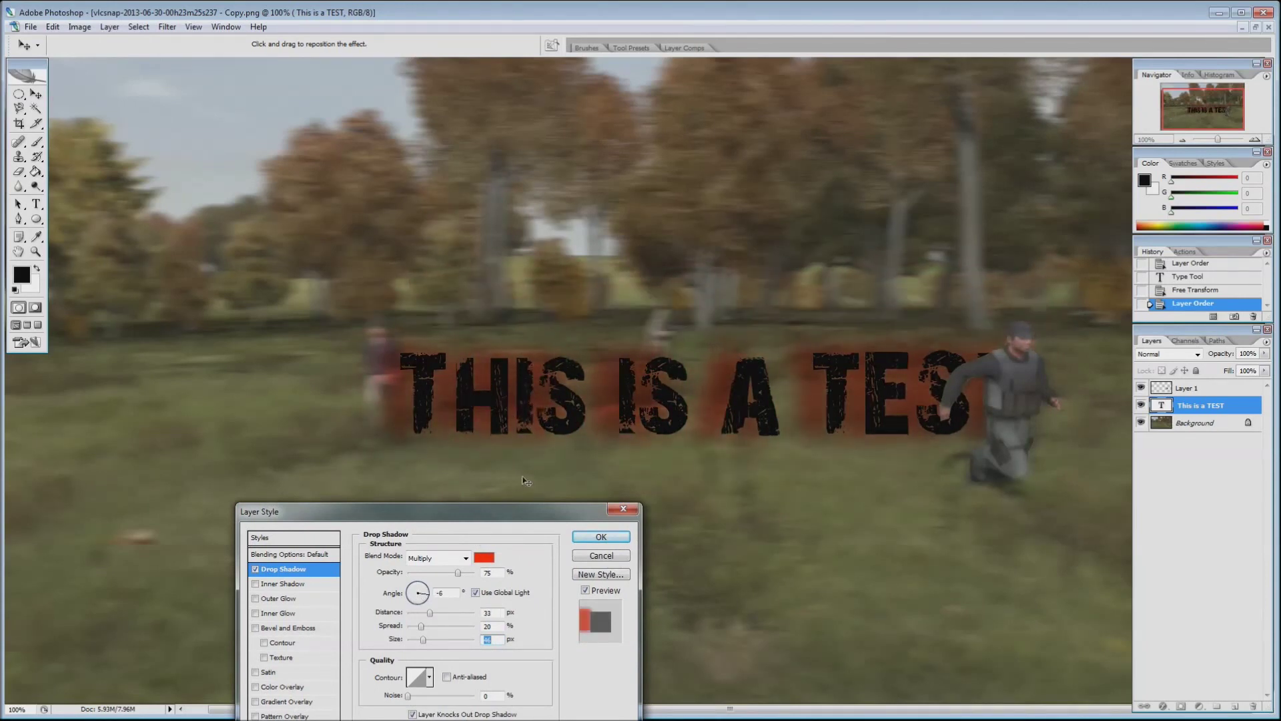
pyautogui.moveTo(509, 507); pyautogui.dragTo(502, 510)
pyautogui.click(421, 595)
pyautogui.moveTo(421, 595)
pyautogui.mouseDown()
pyautogui.moveTo(401, 609)
pyautogui.moveTo(414, 609)
pyautogui.mouseUp()
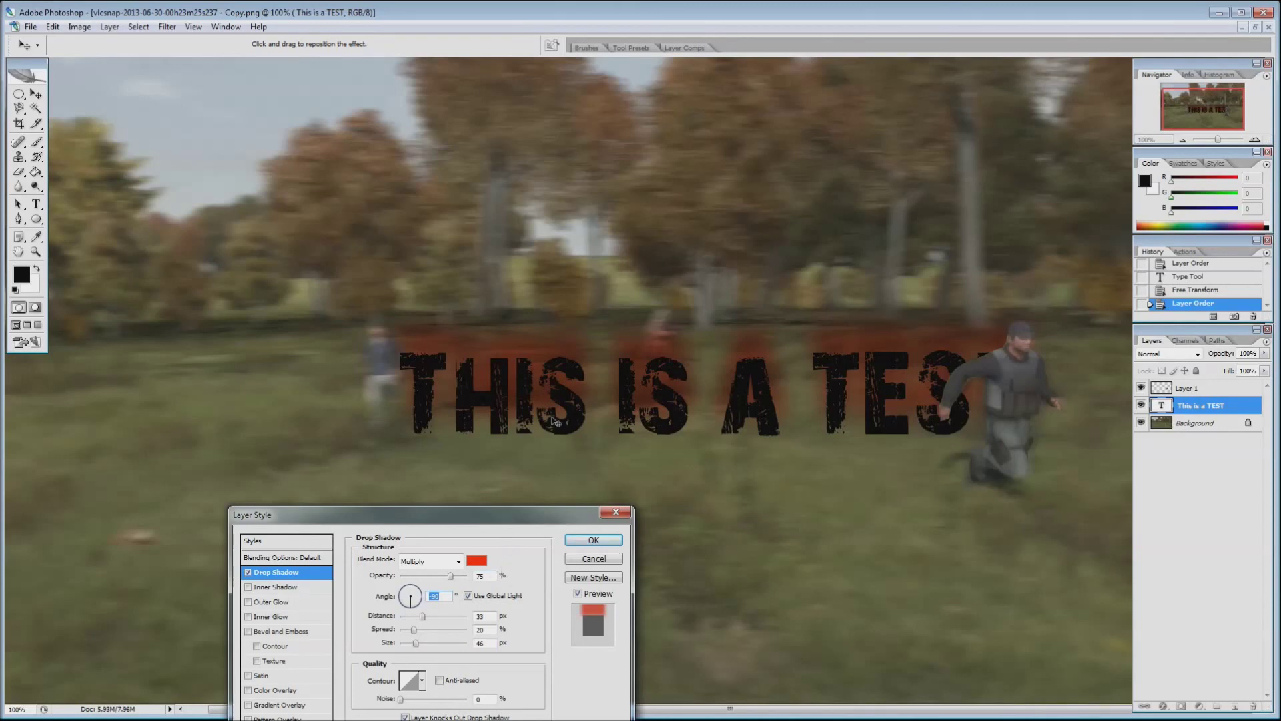
pyautogui.moveTo(585, 343); pyautogui.dragTo(570, 356)
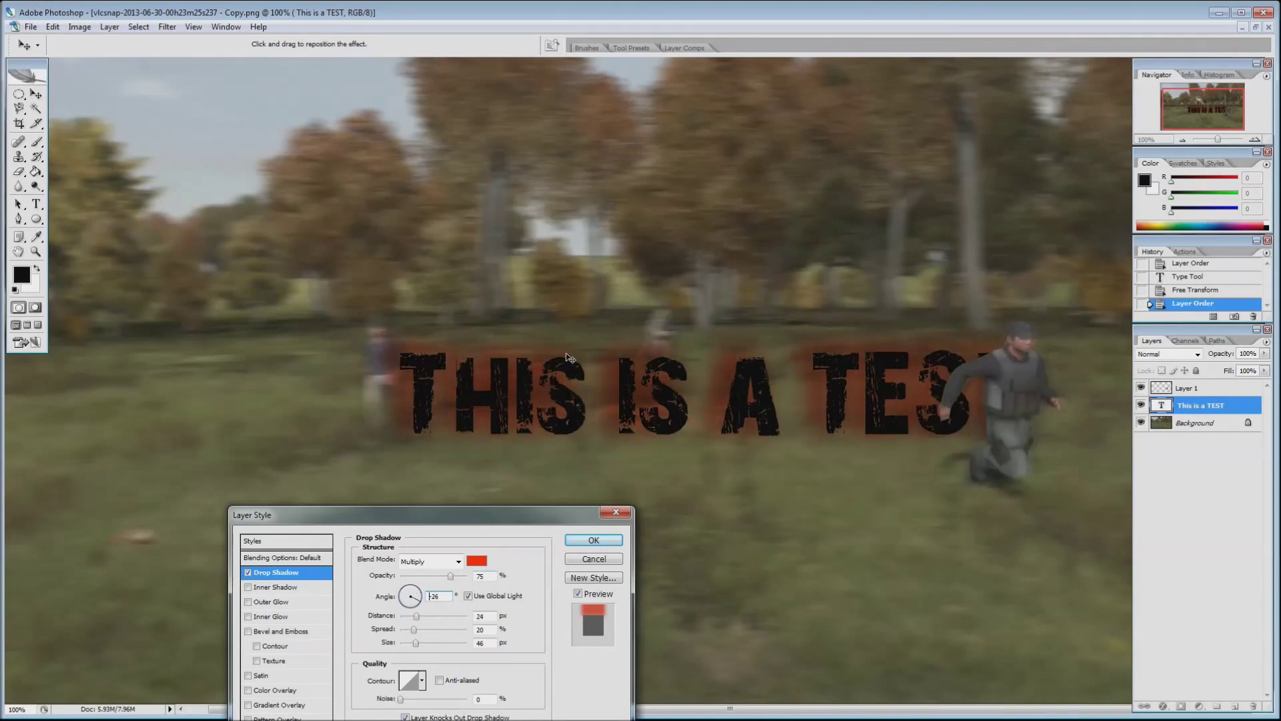
# Enable Bevel and Emboss on the text and show its settings, with the dialog clear of the first words.
pyautogui.moveTo(530, 523); pyautogui.dragTo(1012, 285)
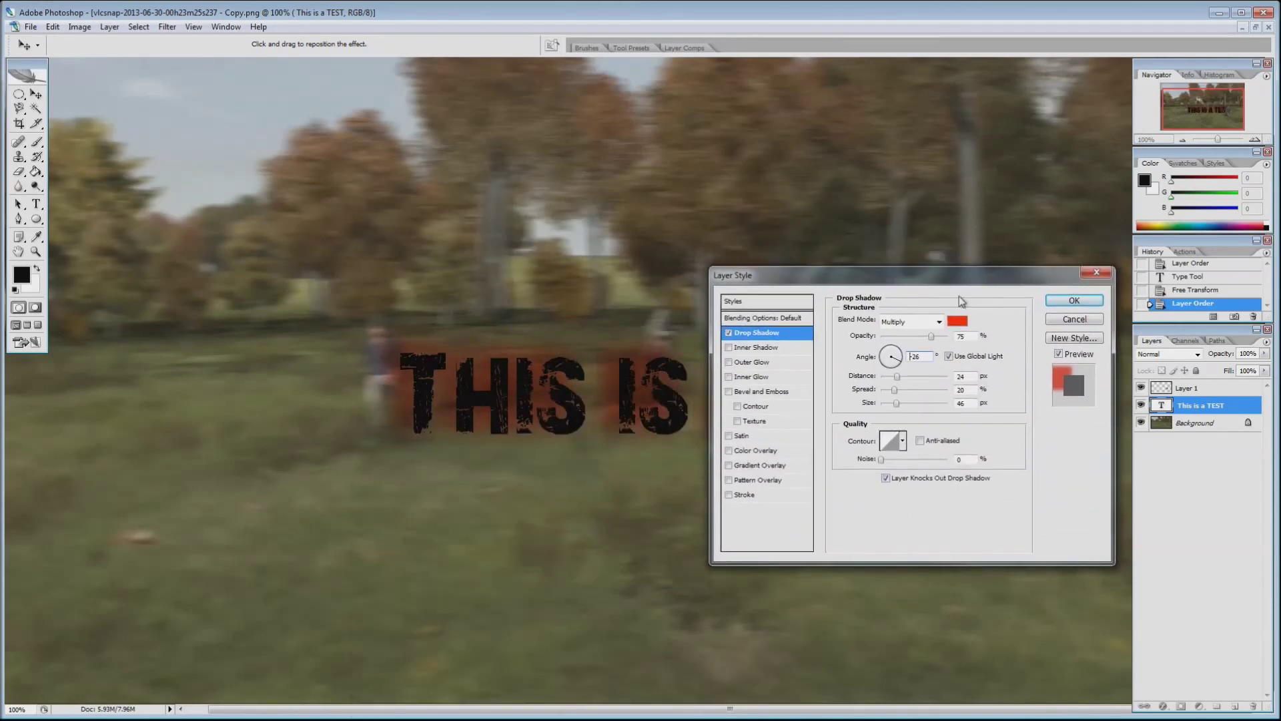
pyautogui.click(729, 391)
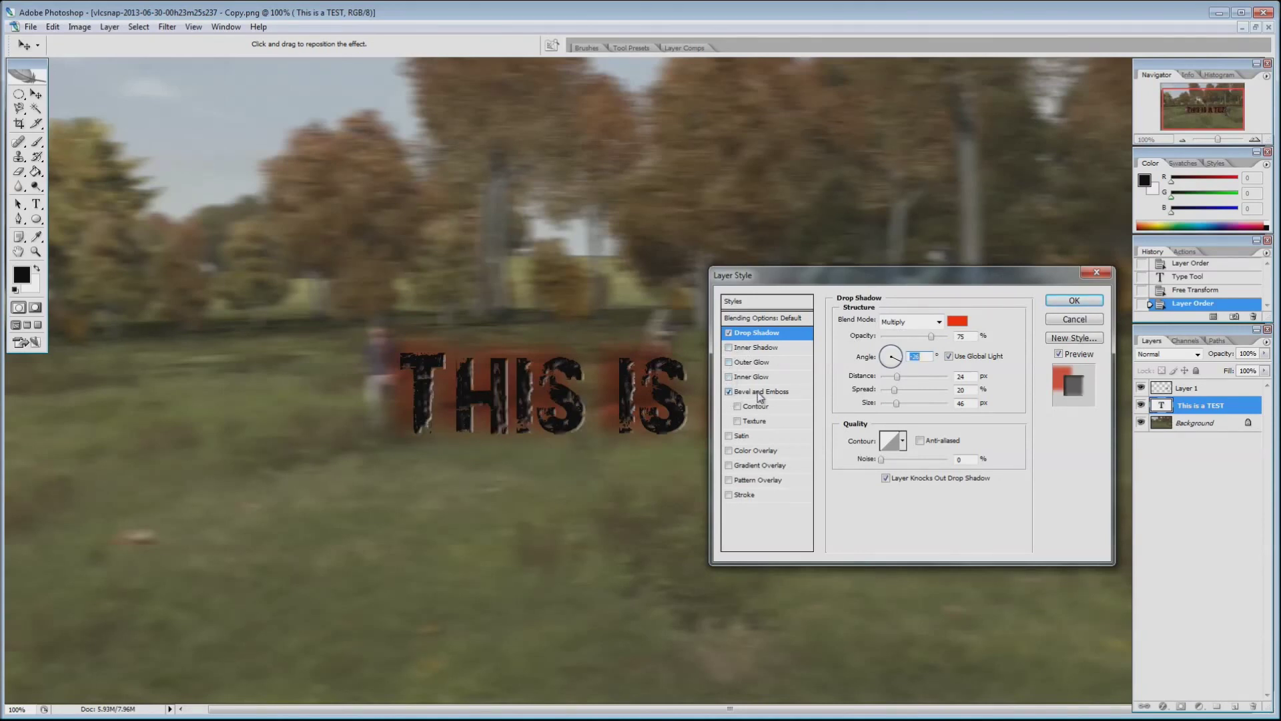
pyautogui.click(759, 391)
# Try the chisel techniques for the text's bevel, including Chisel Soft, and return to Smooth.
pyautogui.click(918, 339)
pyautogui.click(926, 359)
pyautogui.click(918, 339)
pyautogui.click(924, 367)
pyautogui.click(918, 339)
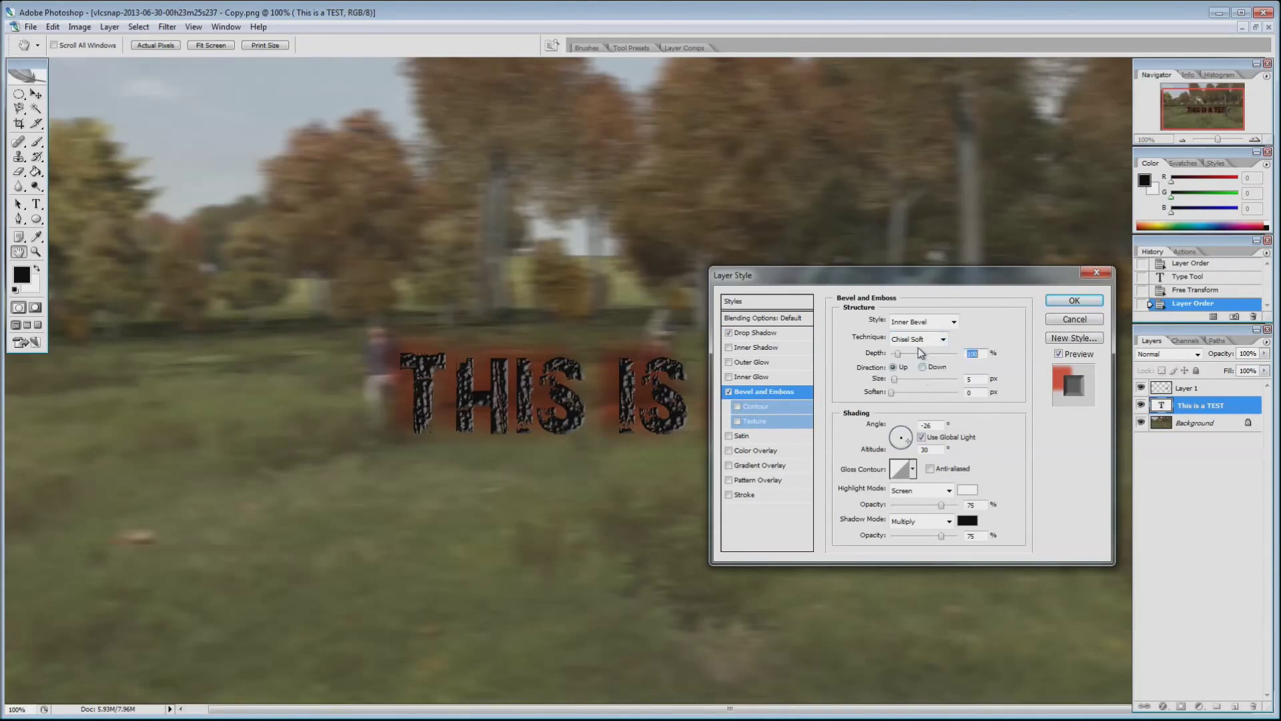
pyautogui.click(920, 353)
# Compare the bevel styles and choose Pillow Emboss with a slightly larger size, applying the layer style.
pyautogui.click(923, 326)
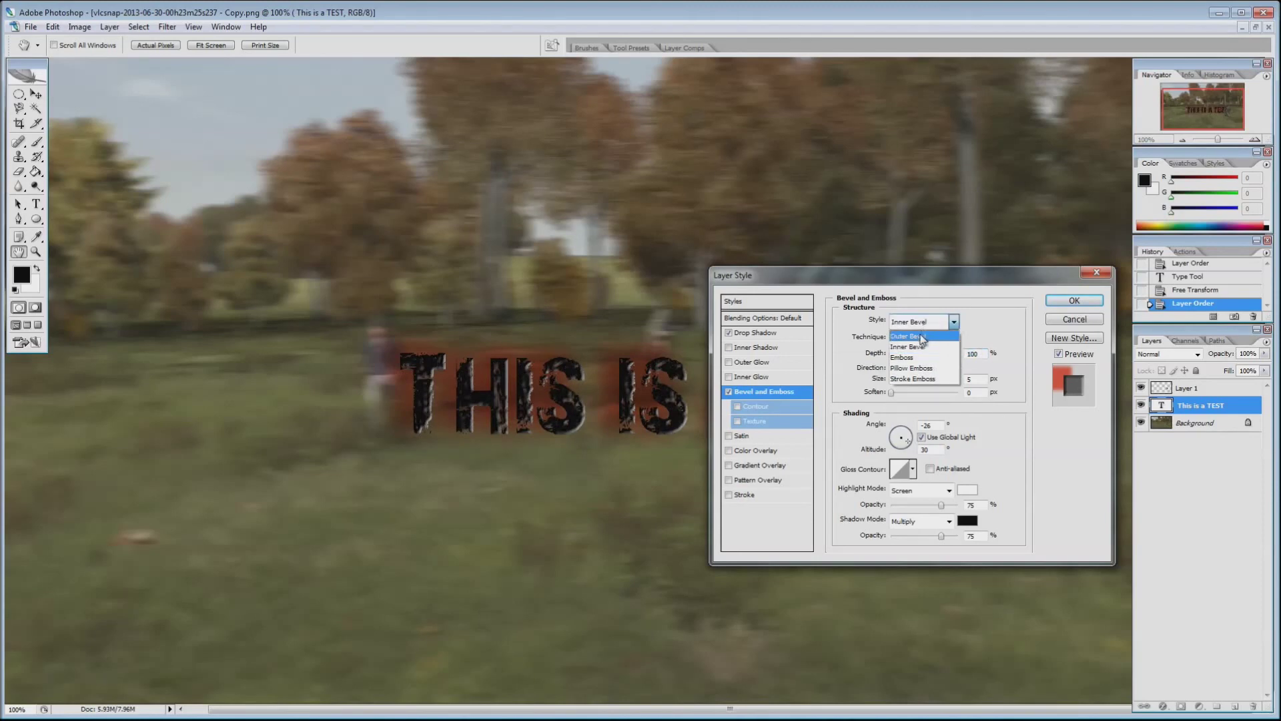
pyautogui.click(924, 333)
pyautogui.click(921, 321)
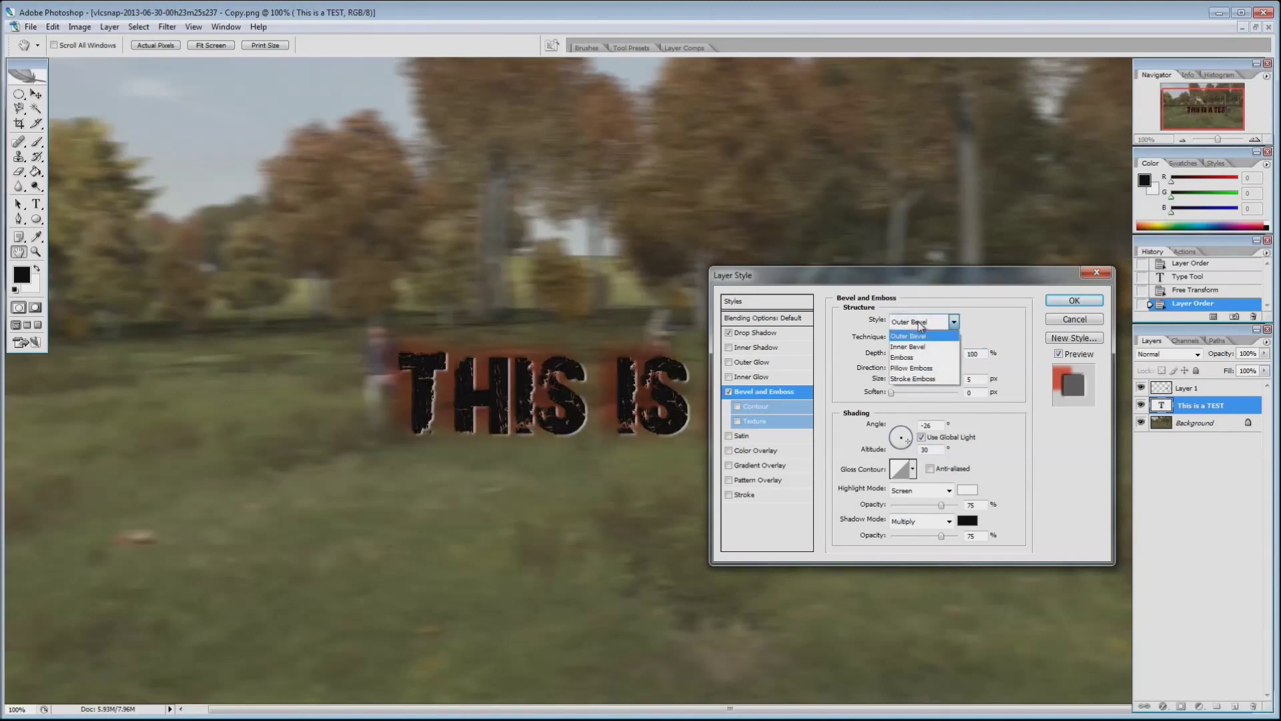
pyautogui.click(918, 357)
pyautogui.click(922, 323)
pyautogui.click(919, 368)
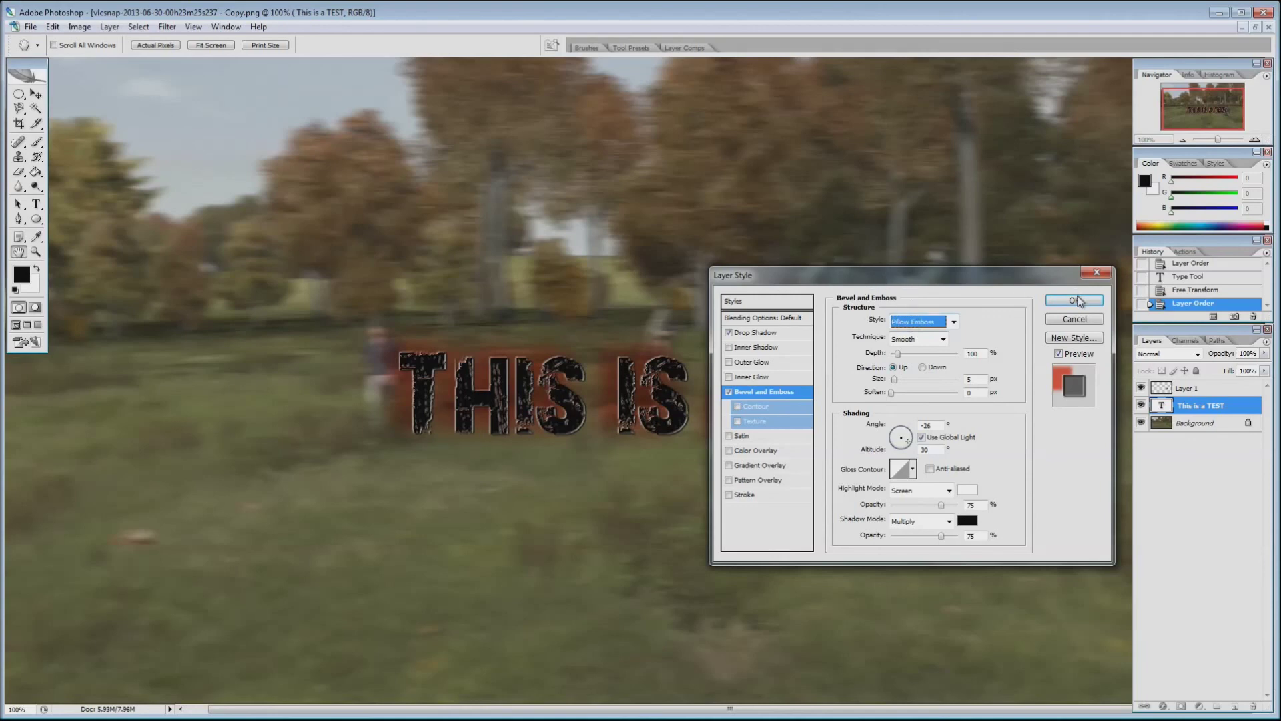
pyautogui.moveTo(895, 379); pyautogui.dragTo(902, 382)
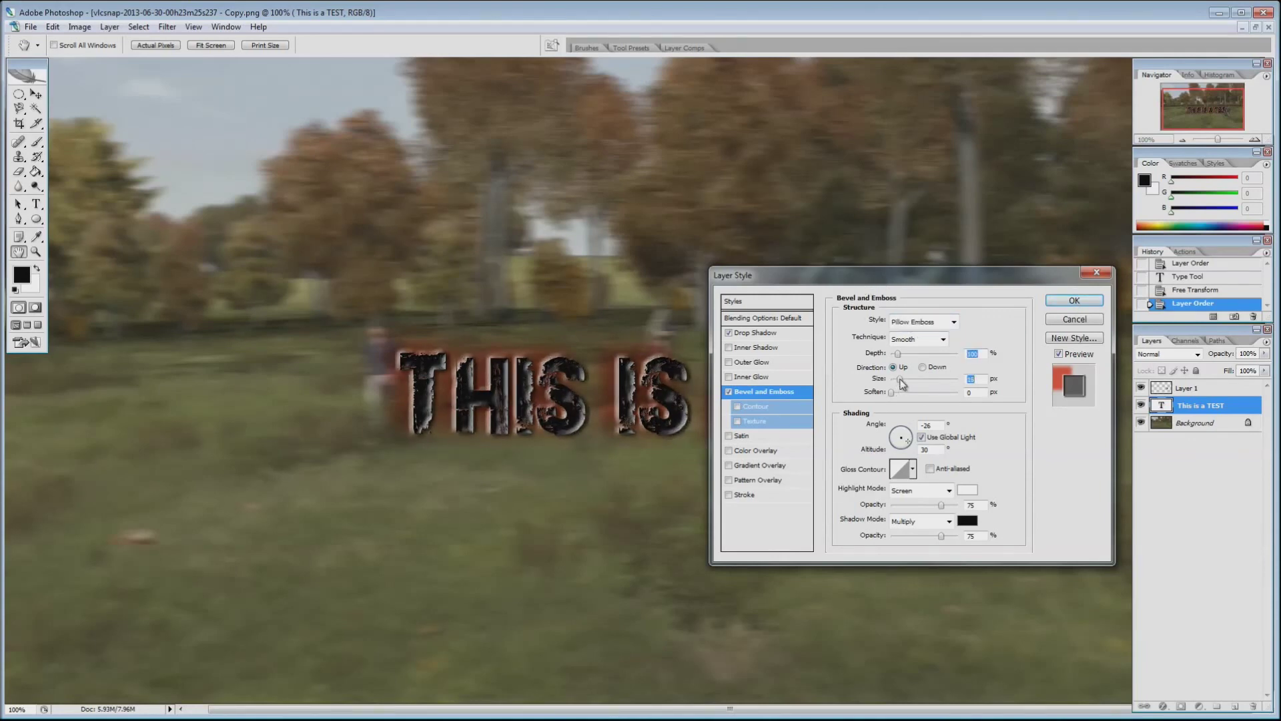
pyautogui.click(1074, 300)
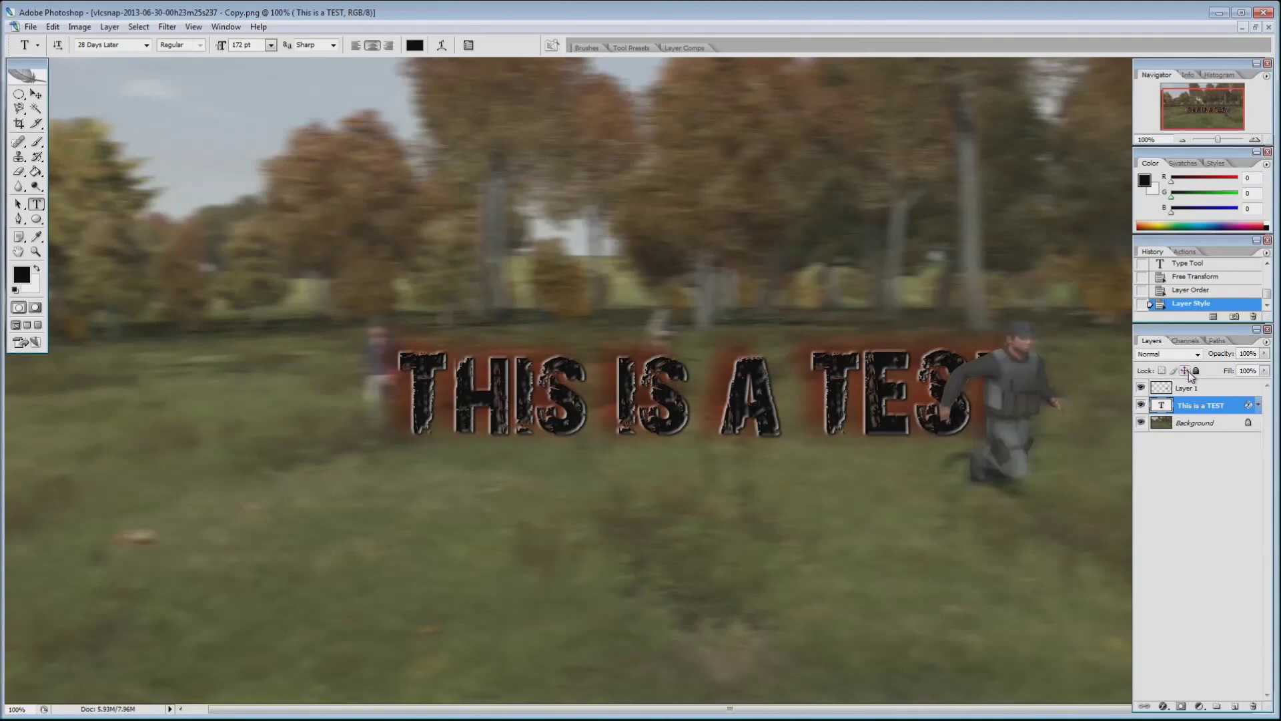
# Reopen the text's layer style, try a 1 px black outside Stroke, and switch the Stroke off again.
pyautogui.doubleClick(1232, 409)
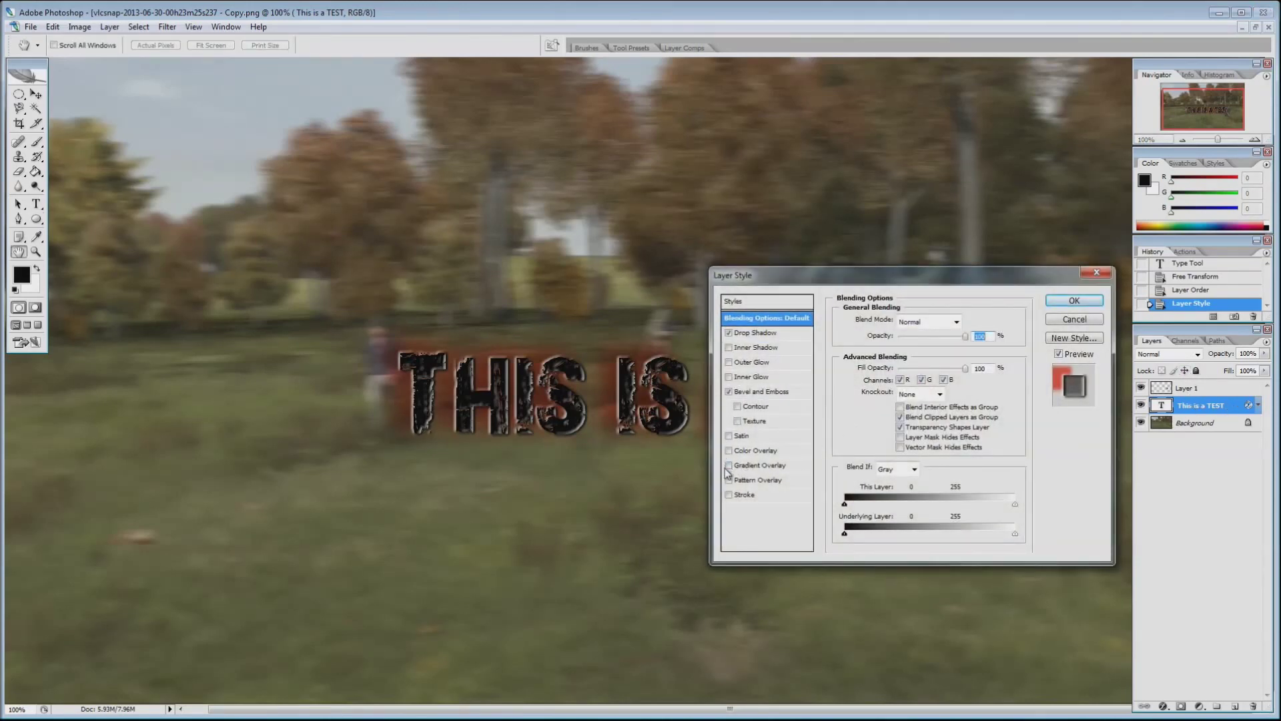
pyautogui.click(728, 494)
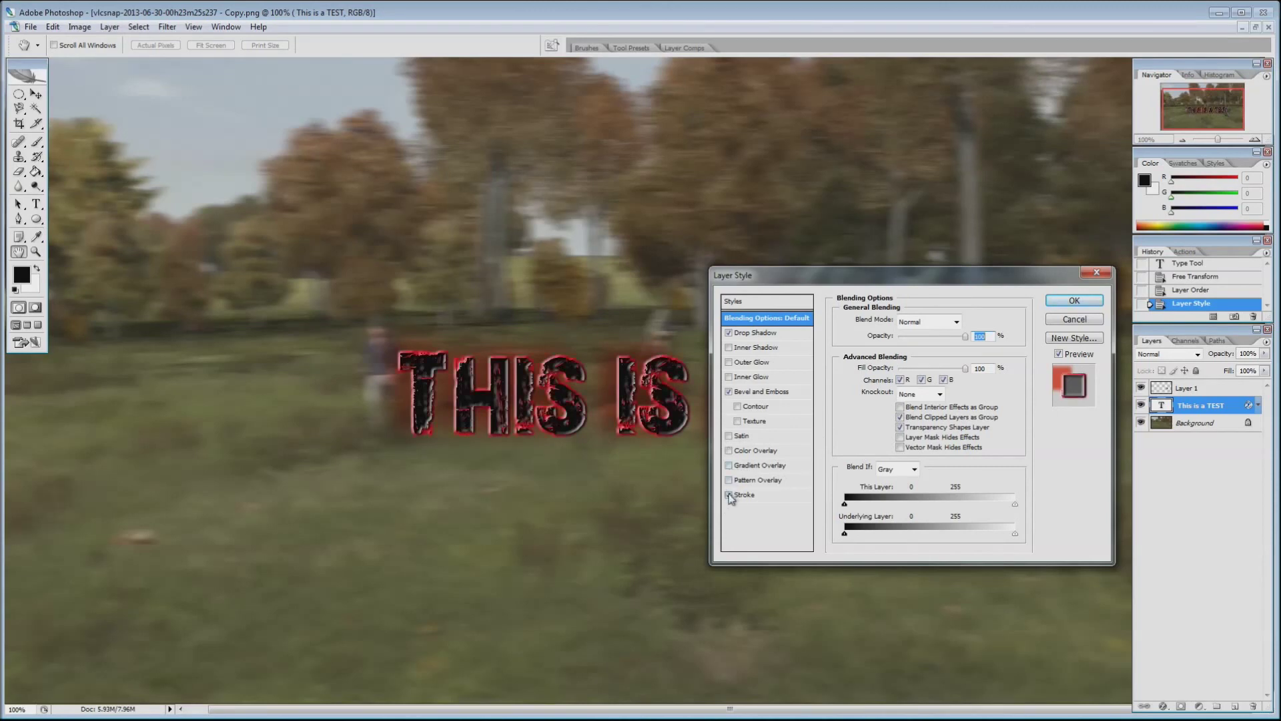
pyautogui.click(754, 494)
pyautogui.moveTo(884, 325); pyautogui.dragTo(874, 327)
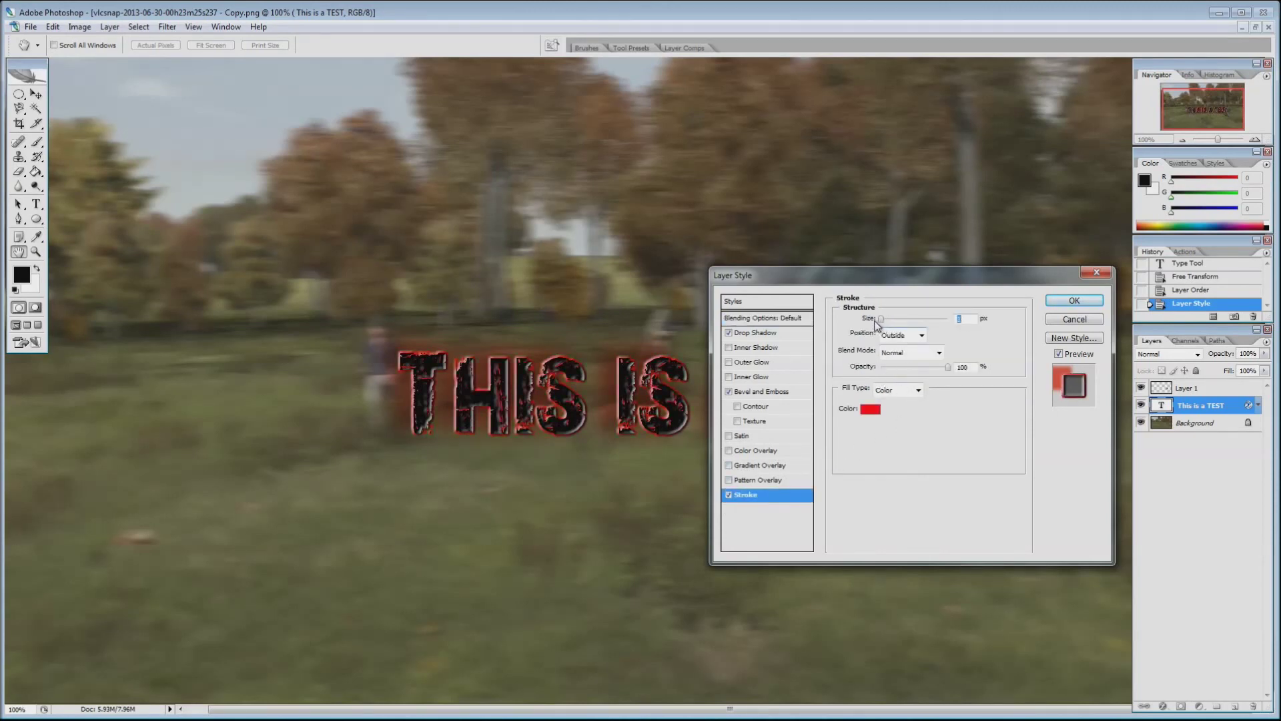
pyautogui.click(870, 408)
pyautogui.write('0')
pyautogui.click(777, 184)
pyautogui.click(728, 495)
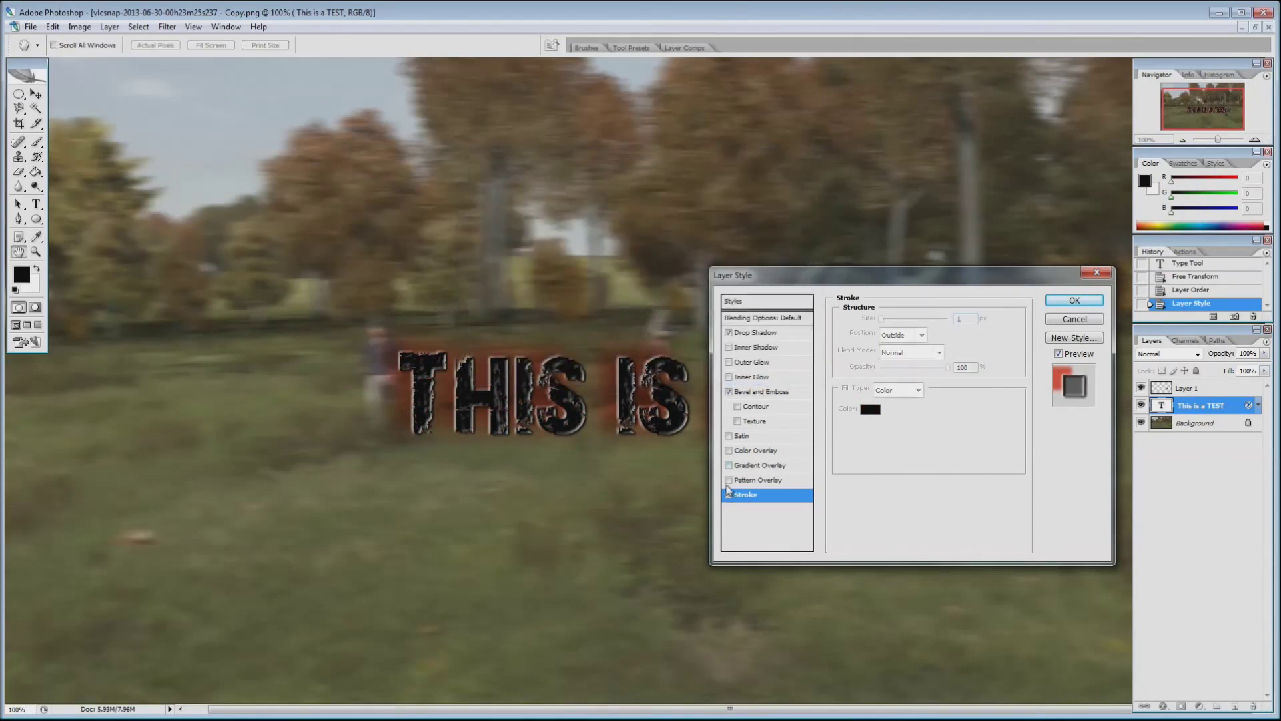
# Enable Satin and a red Color Overlay on the text, comparing them on and off, and lower the overlay's opacity.
pyautogui.click(729, 451)
pyautogui.click(729, 451)
pyautogui.click(729, 437)
pyautogui.click(749, 437)
pyautogui.click(729, 436)
pyautogui.click(729, 436)
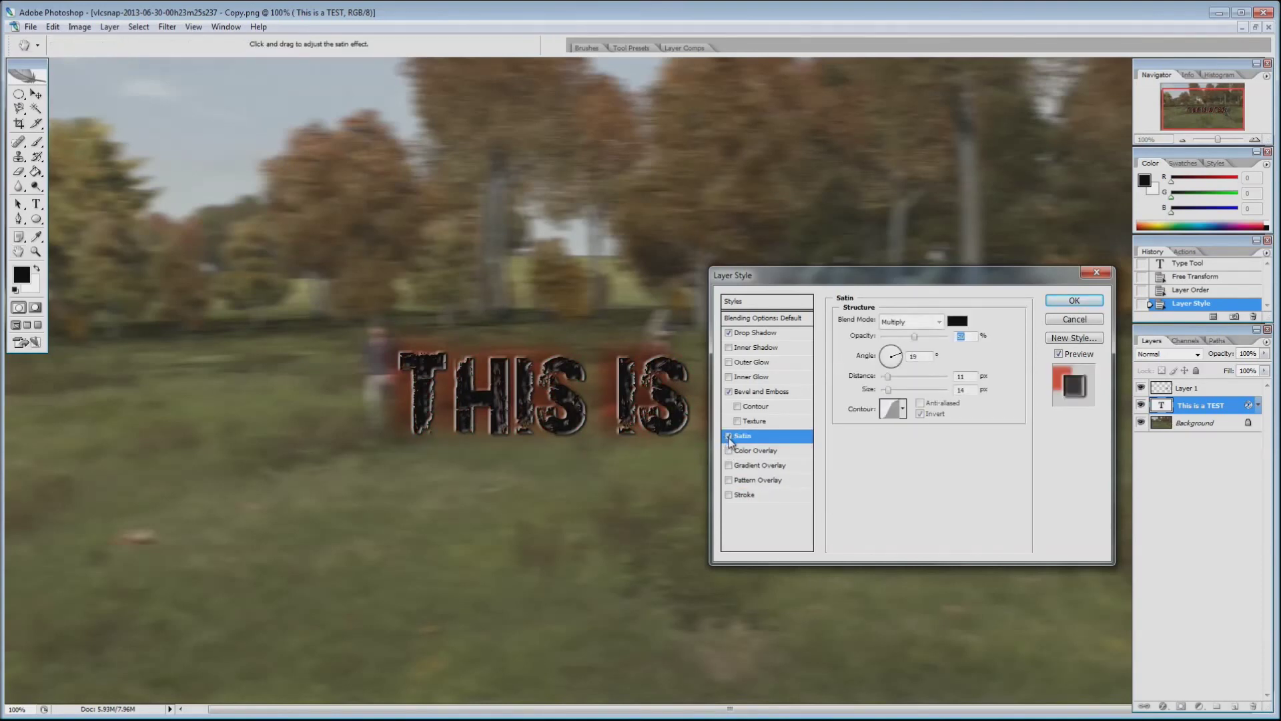
pyautogui.click(729, 451)
pyautogui.click(729, 436)
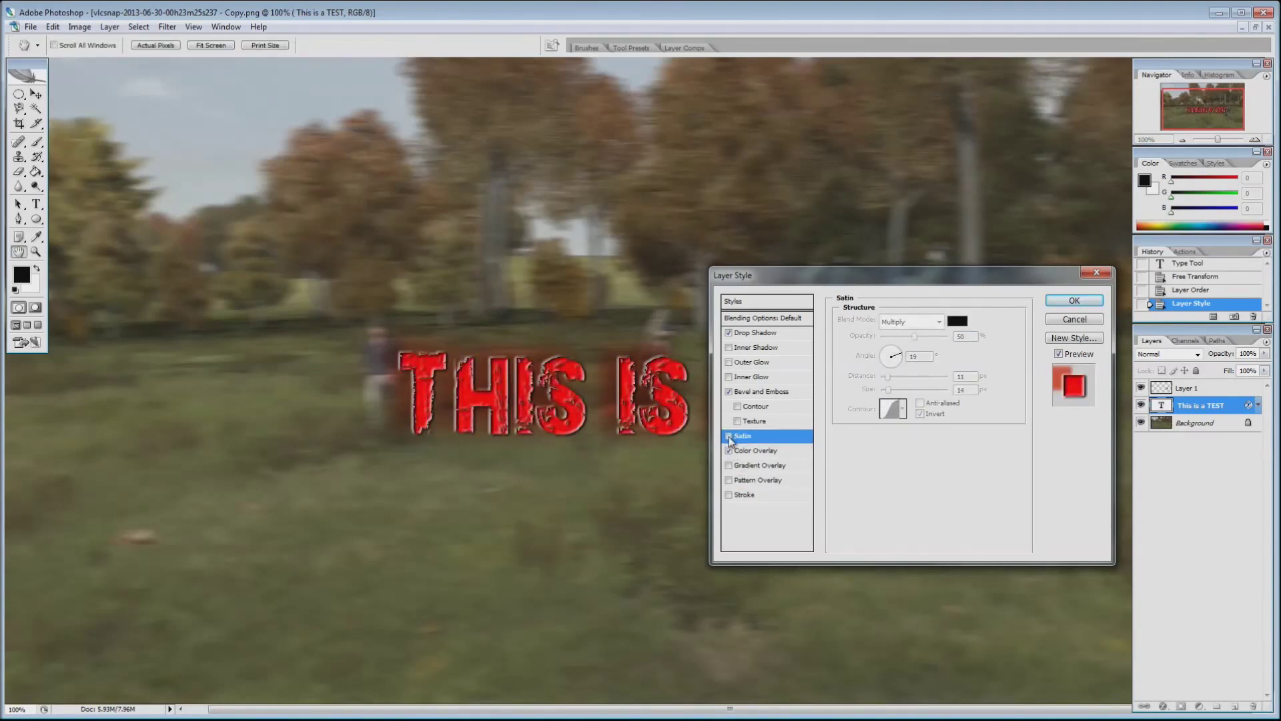
pyautogui.click(728, 436)
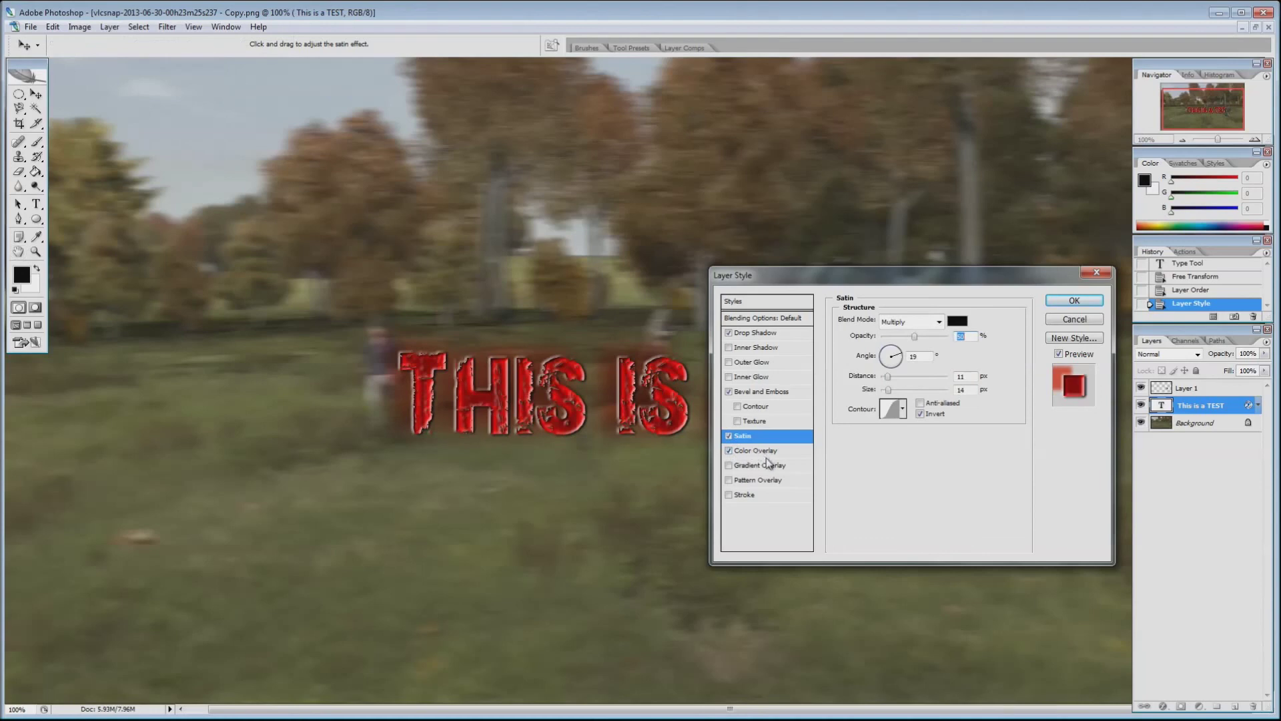
pyautogui.click(729, 437)
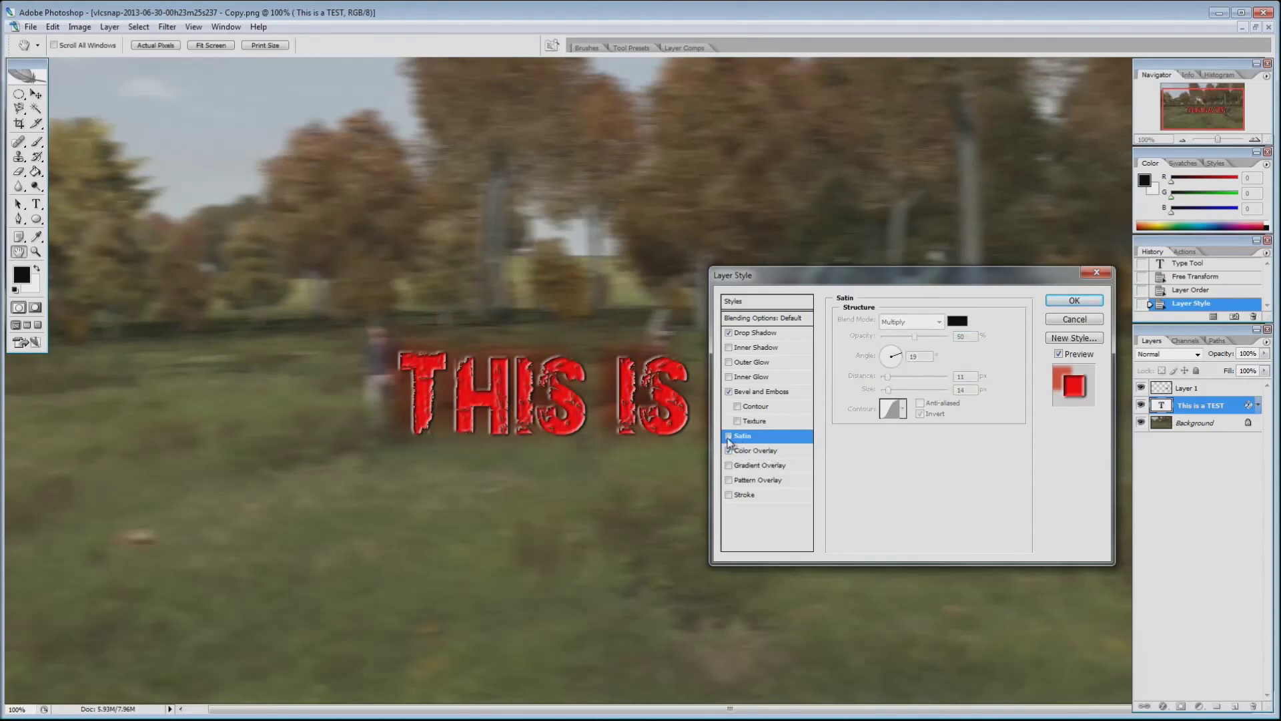
pyautogui.click(729, 436)
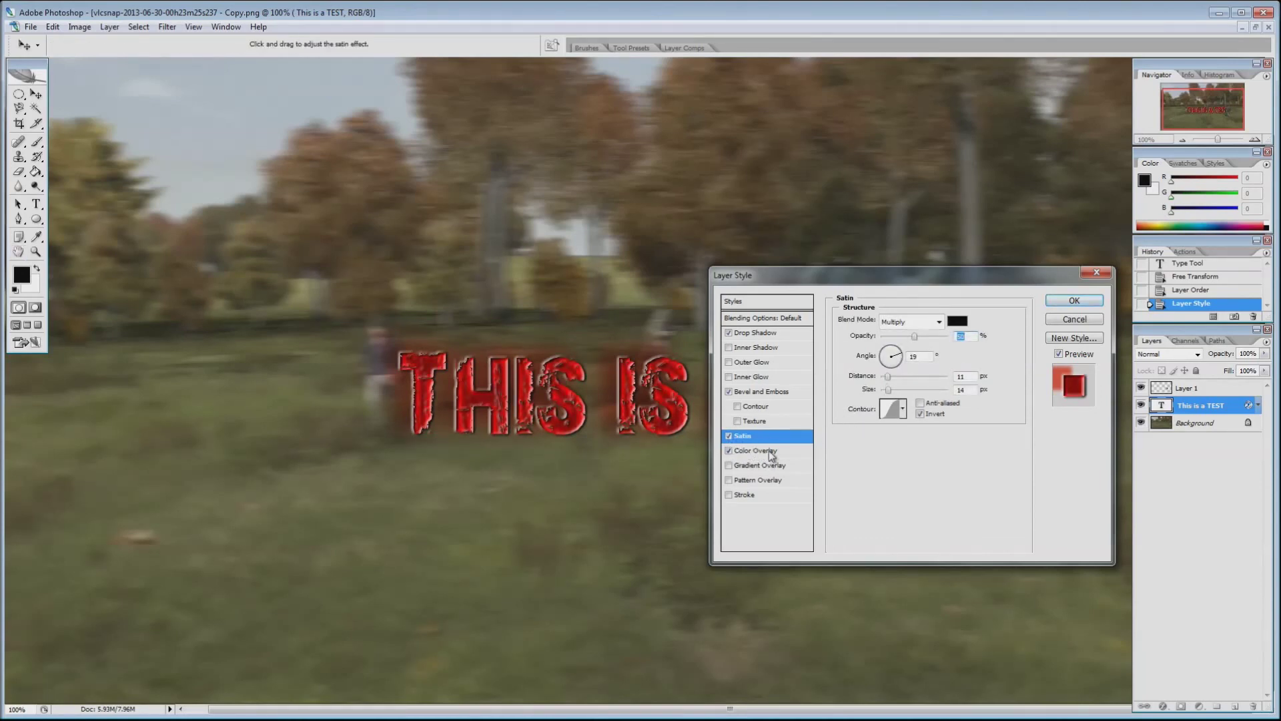
pyautogui.click(772, 452)
pyautogui.moveTo(940, 342); pyautogui.dragTo(931, 343)
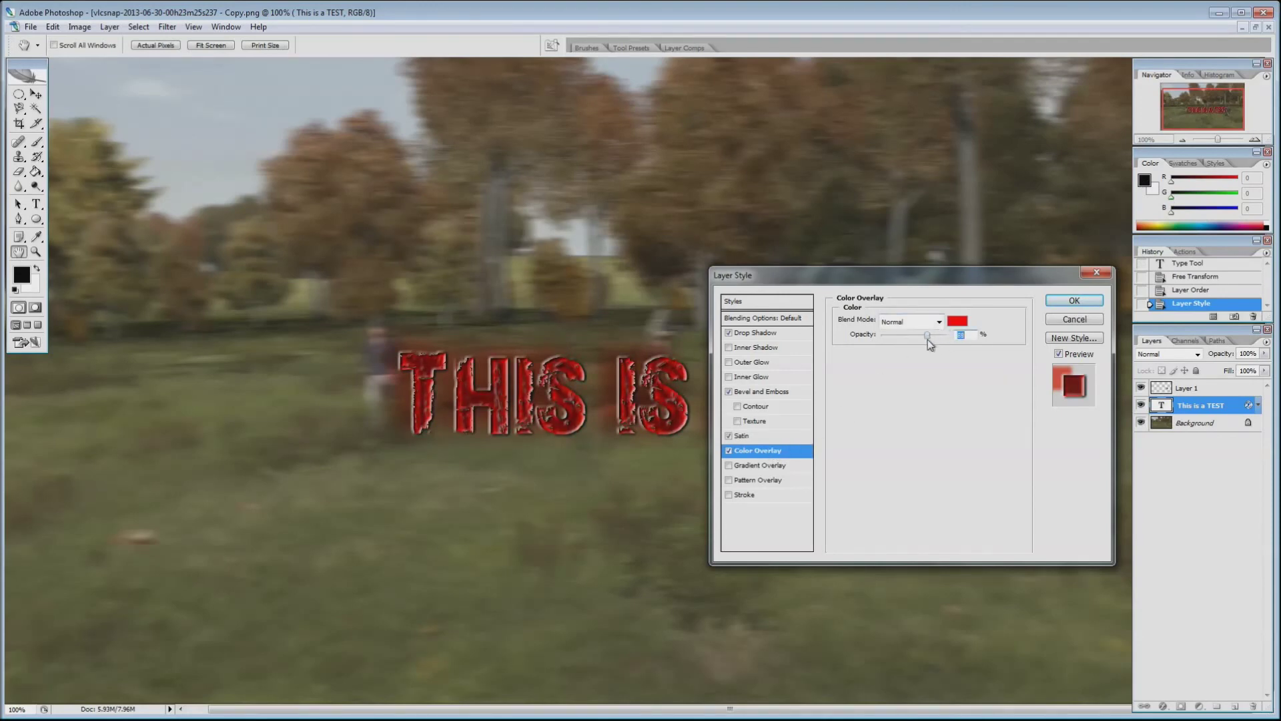
# Raise the Satin effect's opacity, increase its size slightly, and apply the layer style to the text.
pyautogui.click(730, 436)
pyautogui.click(729, 436)
pyautogui.click(747, 435)
pyautogui.moveTo(914, 337); pyautogui.dragTo(936, 340)
pyautogui.moveTo(888, 390); pyautogui.dragTo(891, 390)
pyautogui.click(1094, 304)
pyautogui.press('t')
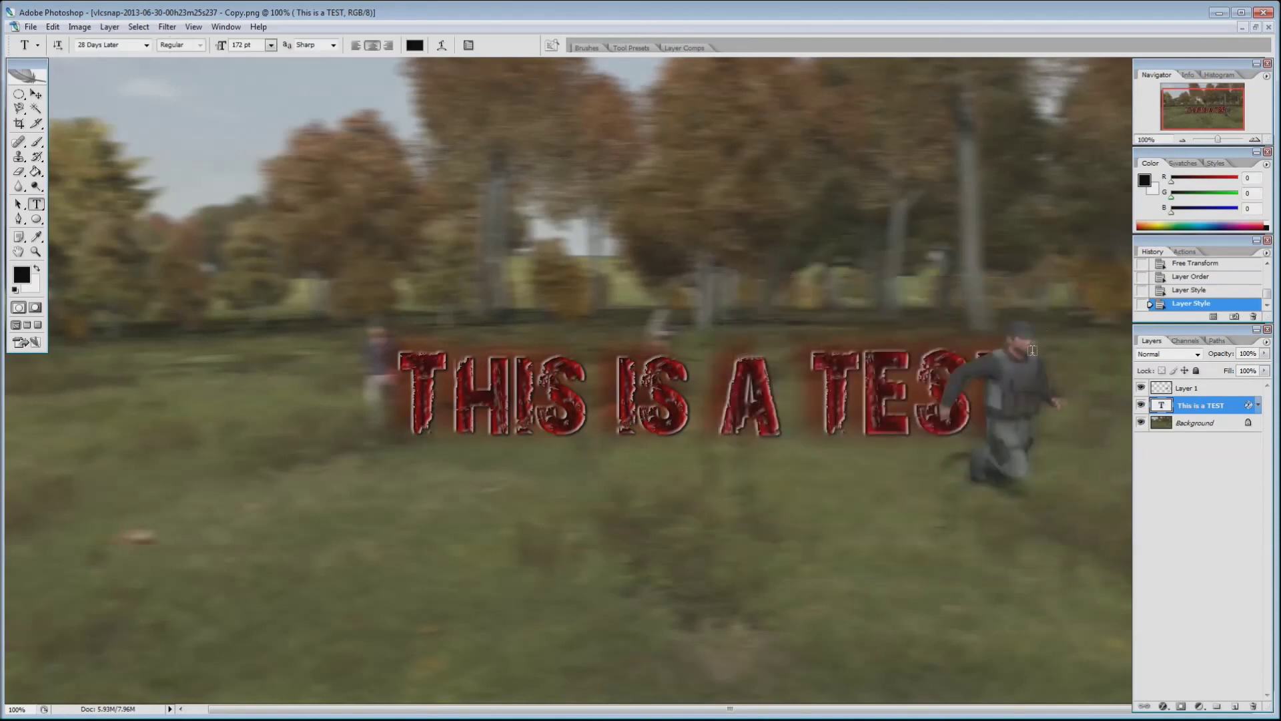